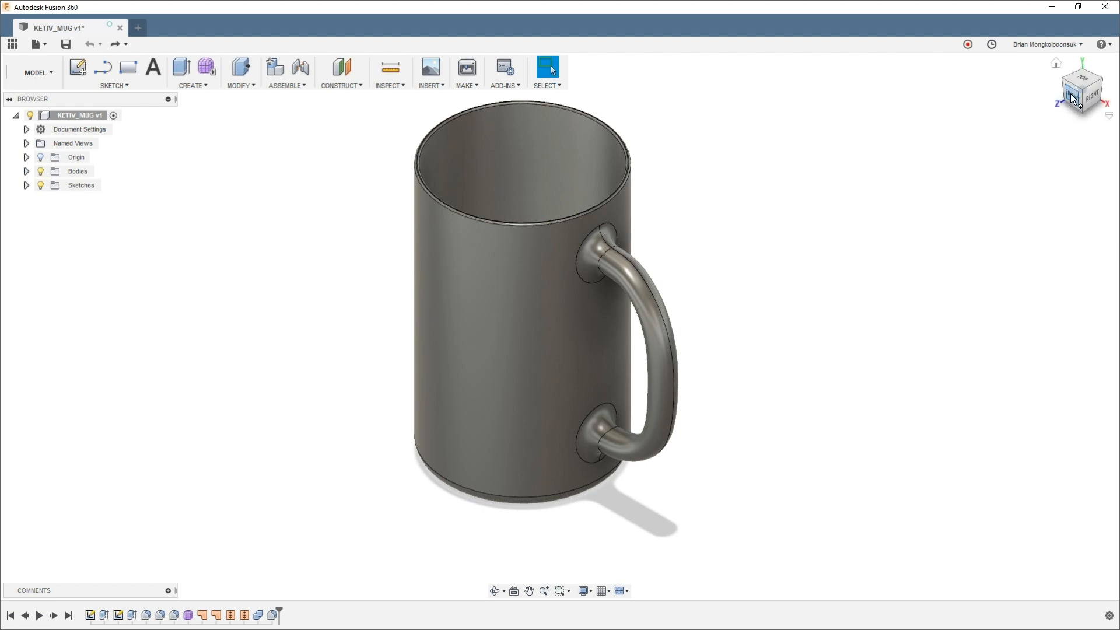
Step: Create a construction plane offset from the front origin plane, placing it just in front of the mug
{"action": "left_click", "coordinate": [1072, 98]}
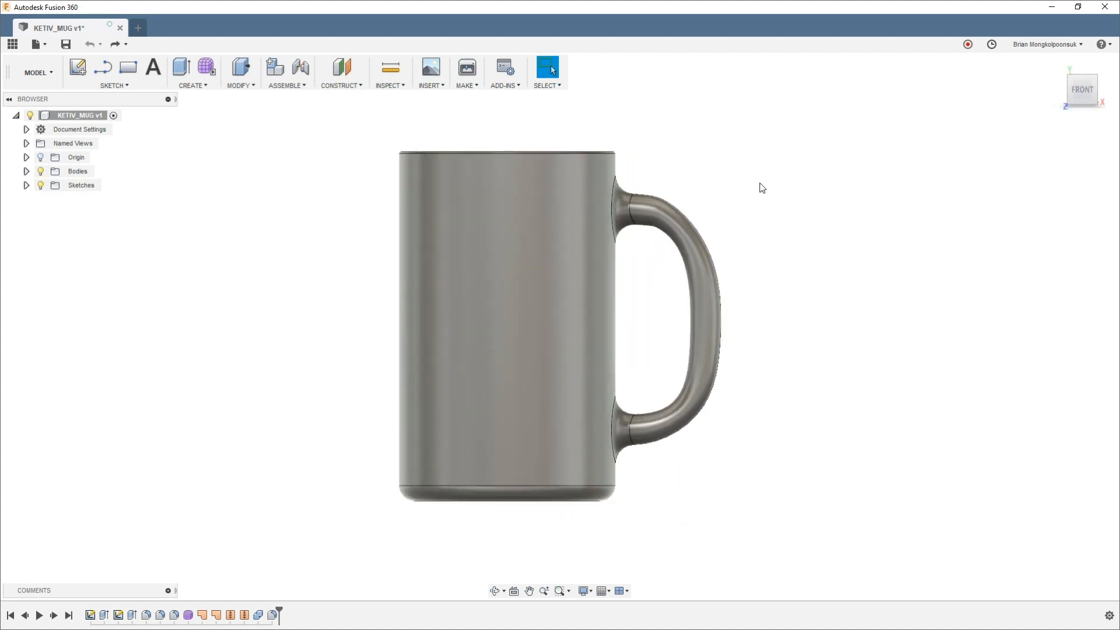
{"action": "scroll", "coordinate": [773, 224], "scroll_direction": "down", "scroll_amount": 2}
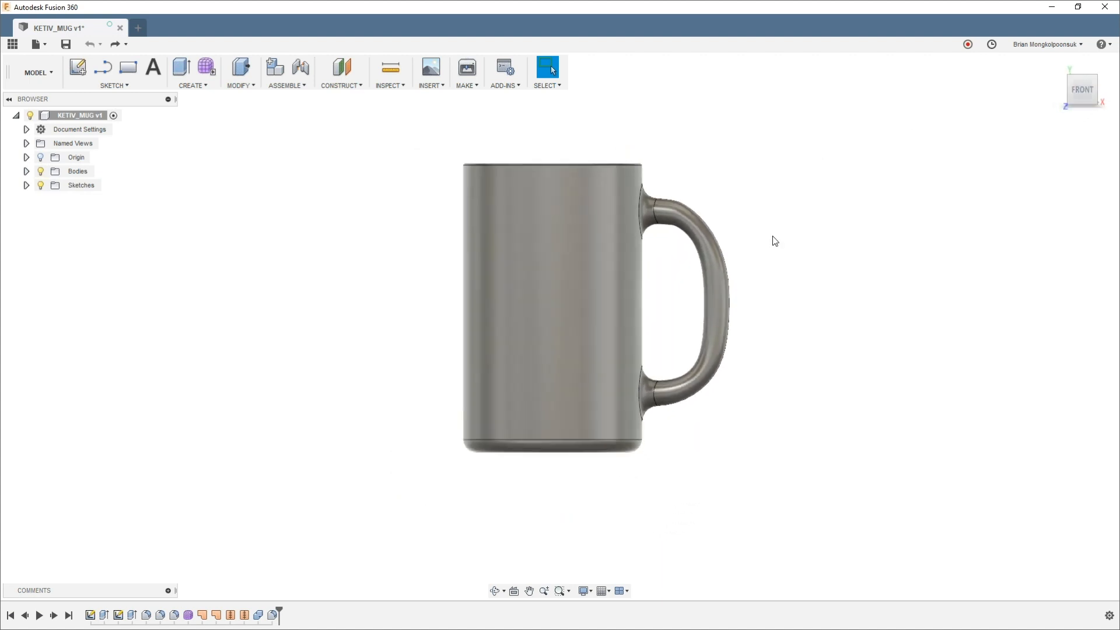
{"action": "middle_click_drag", "start_coordinate": [757, 371], "coordinate": [727, 397], "text": "shift"}
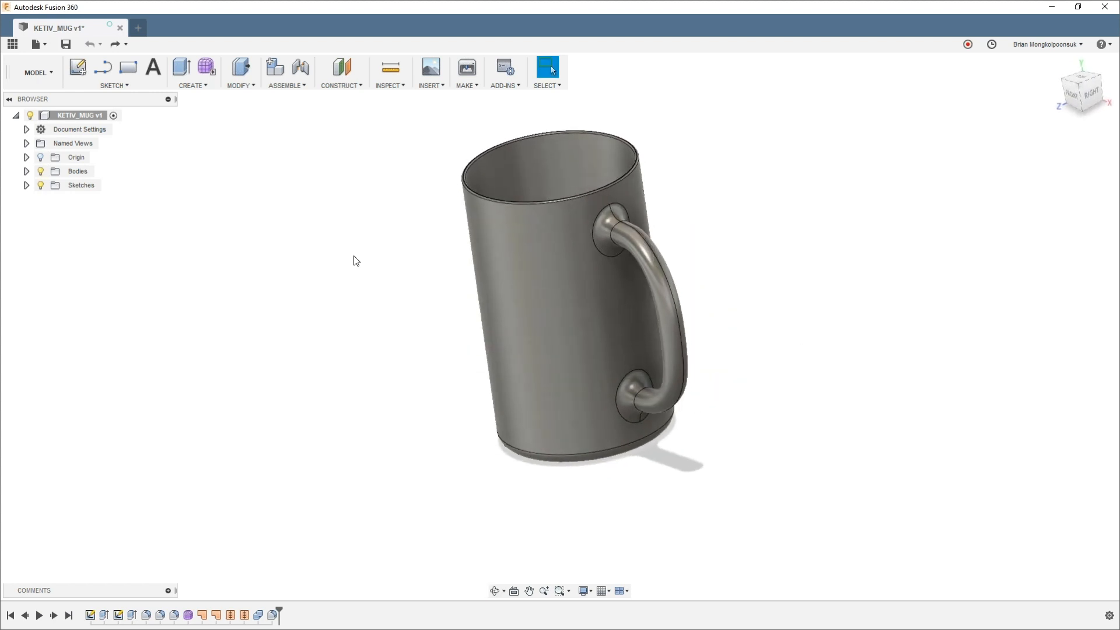
{"action": "left_click", "coordinate": [343, 68]}
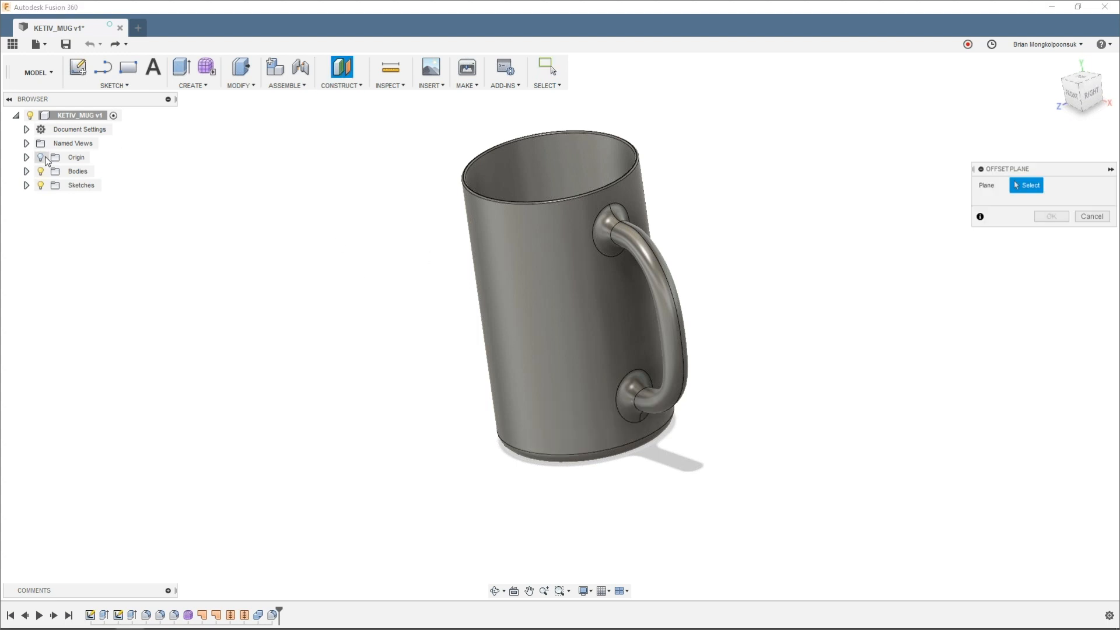
{"action": "left_click", "coordinate": [592, 394]}
{"action": "left_click_drag", "start_coordinate": [590, 395], "coordinate": [476, 453]}
{"action": "left_click", "coordinate": [1062, 235]}
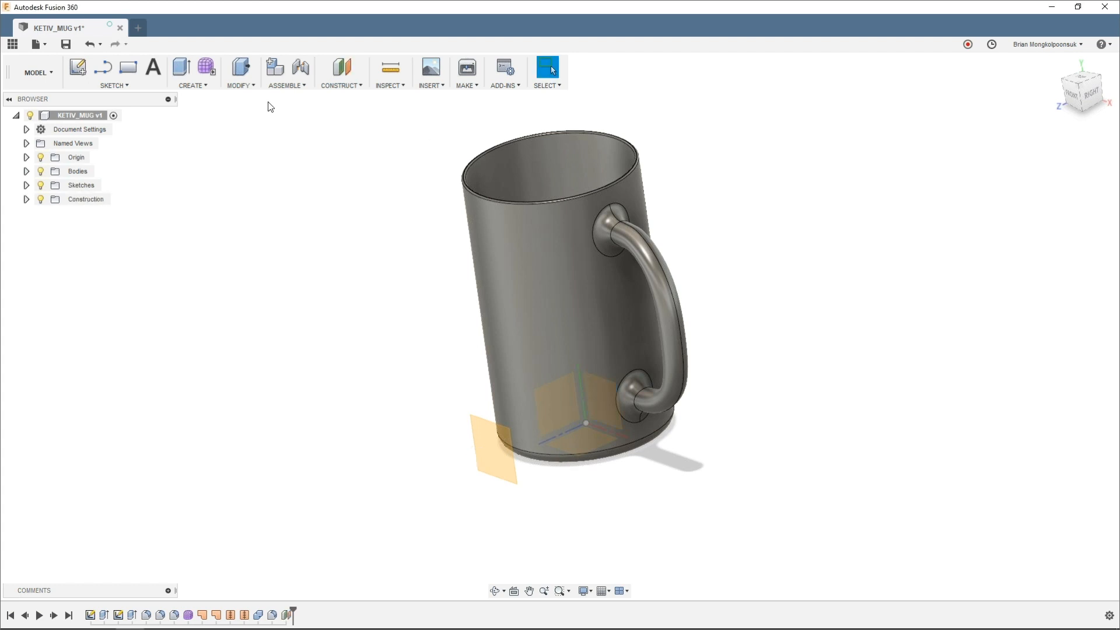
Step: Start a sketch text on the offset plane, placed over the mug's front, reading "KETIV"
{"action": "left_click", "coordinate": [160, 69]}
{"action": "left_click", "coordinate": [482, 430]}
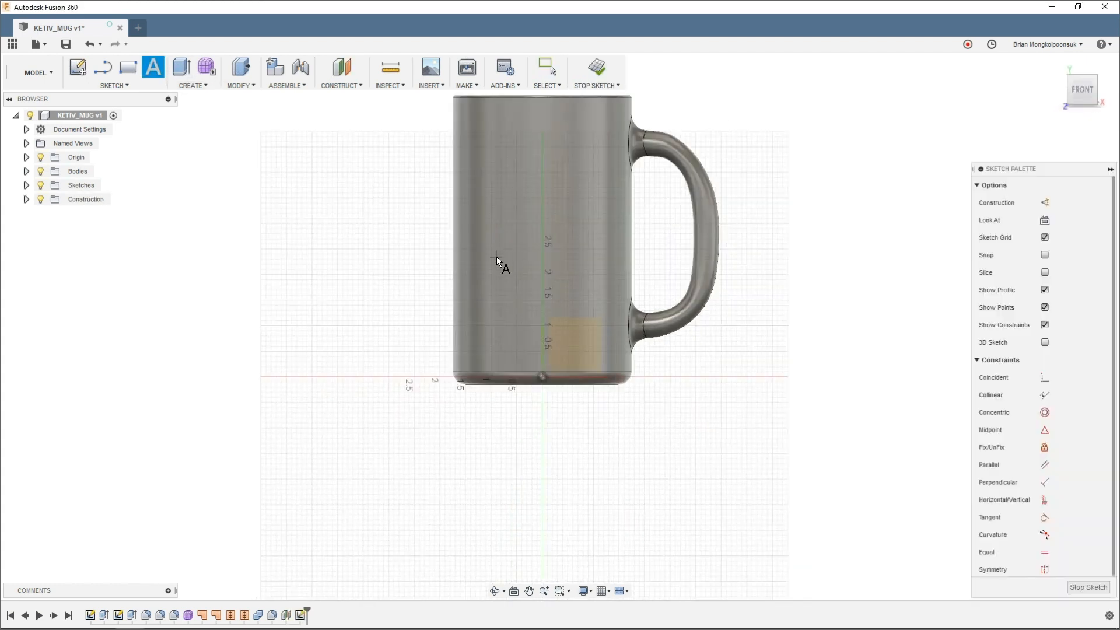
{"action": "left_click", "coordinate": [496, 257]}
{"action": "type", "text": "K"}
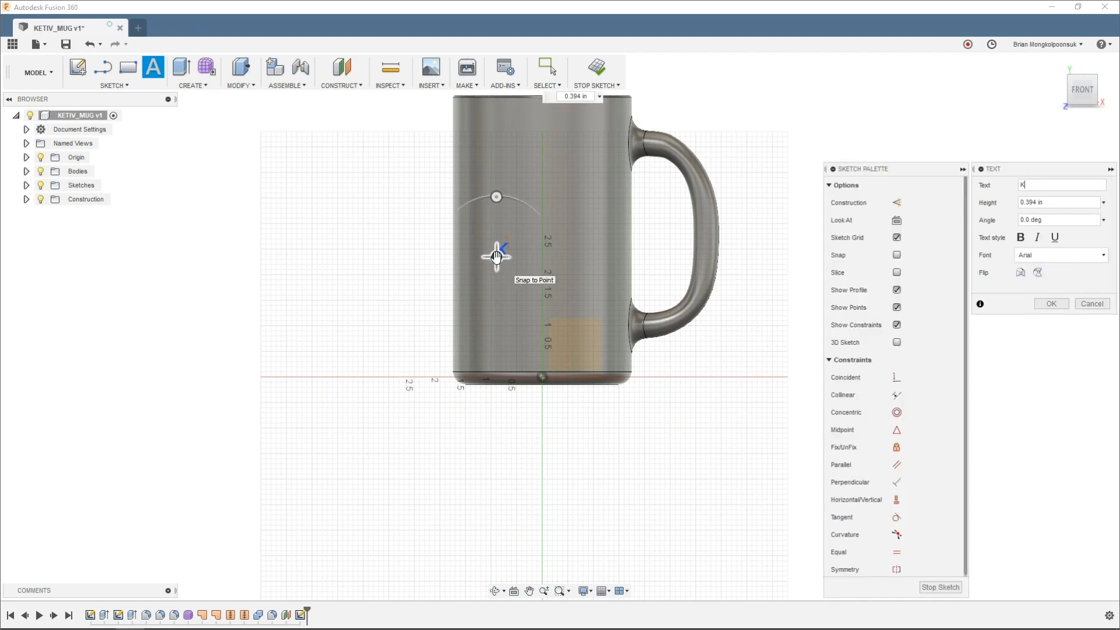
{"action": "type", "text": "ETIV"}
Step: Set the text height to 1 in, shift the text left to centre it across the mug, and finish it
{"action": "key", "text": "Tab"}
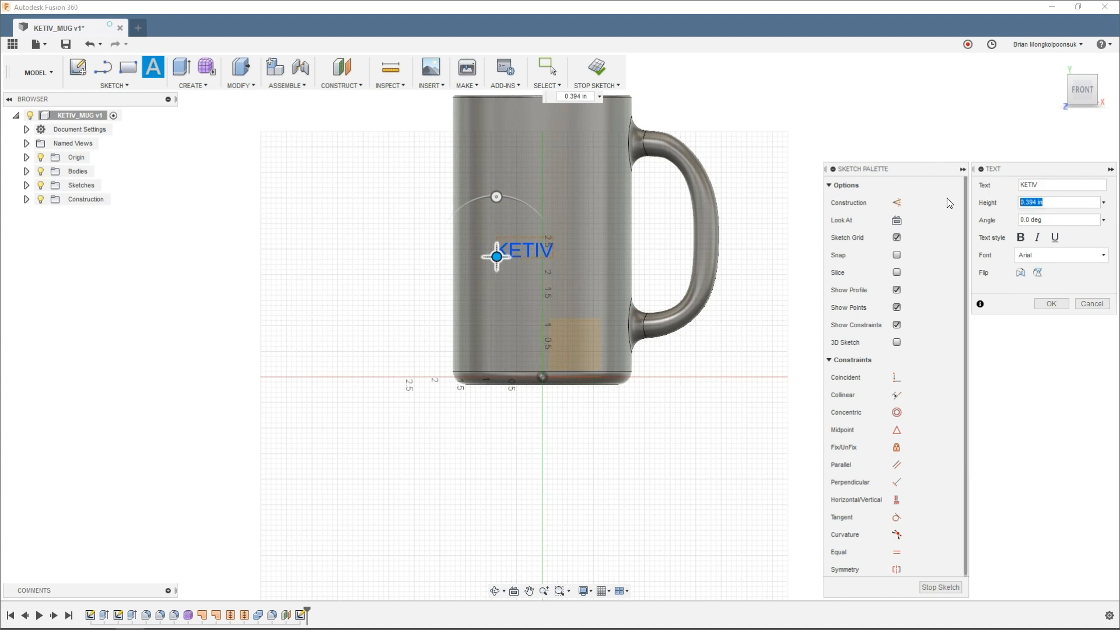
{"action": "type", "text": "1"}
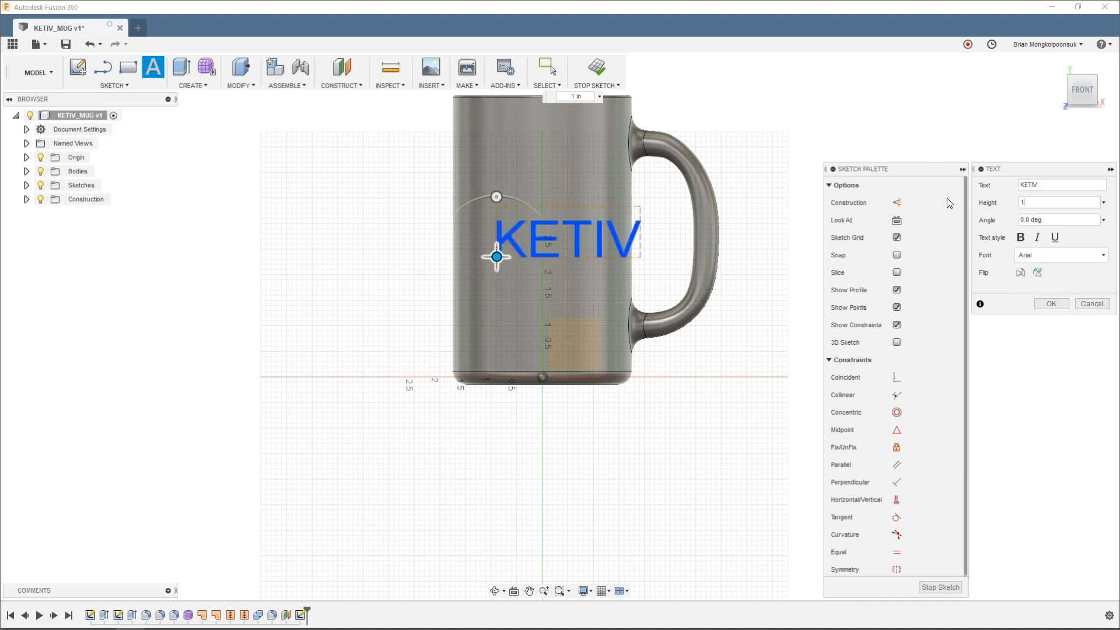
{"action": "mouse_move", "coordinate": [497, 257]}
{"action": "left_mouse_down"}
{"action": "mouse_move", "coordinate": [469, 247]}
{"action": "mouse_move", "coordinate": [475, 255]}
{"action": "left_mouse_up"}
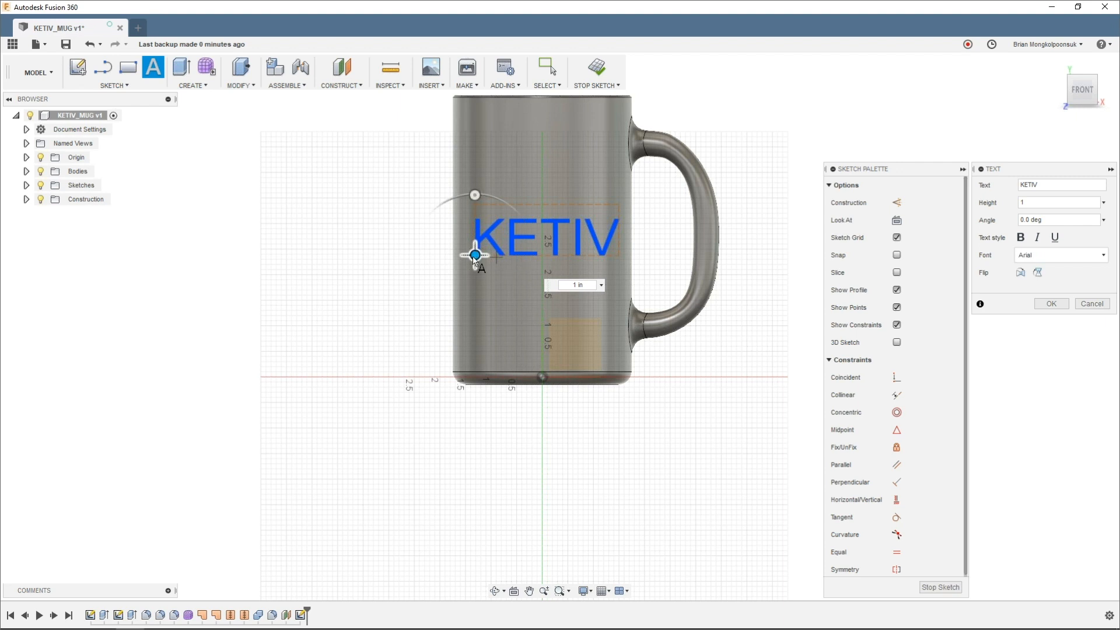
{"action": "left_click", "coordinate": [1051, 303]}
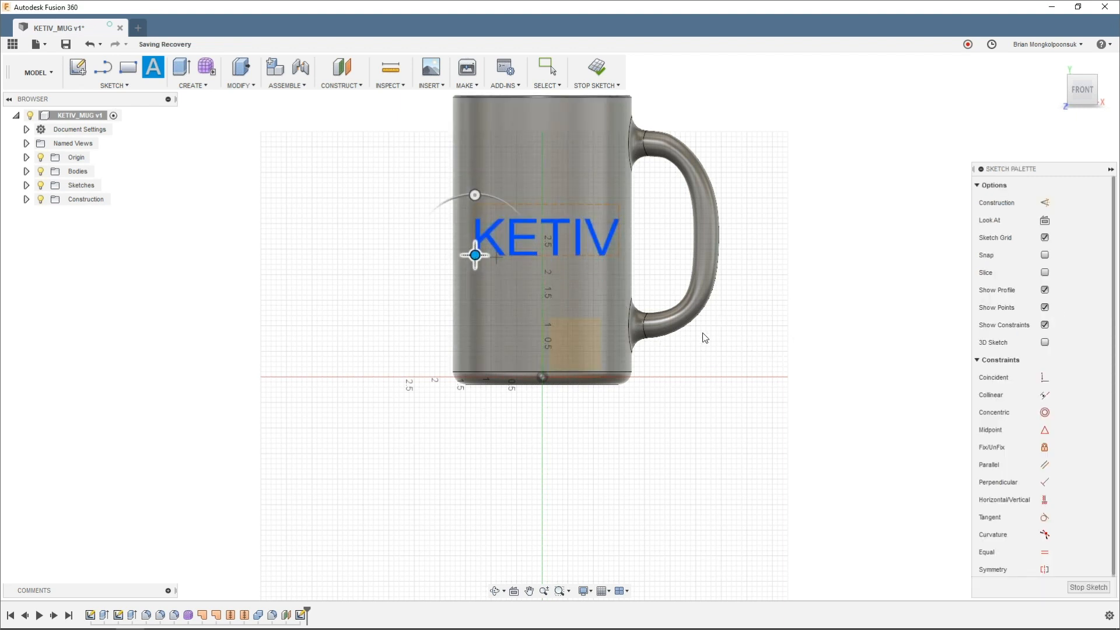
{"action": "key", "text": "Escape"}
Step: Set up an extrusion of the KETIV text at -0.10 in, starting from the mug's outer cylindrical face
{"action": "middle_click_drag", "start_coordinate": [817, 305], "coordinate": [777, 341], "text": "shift"}
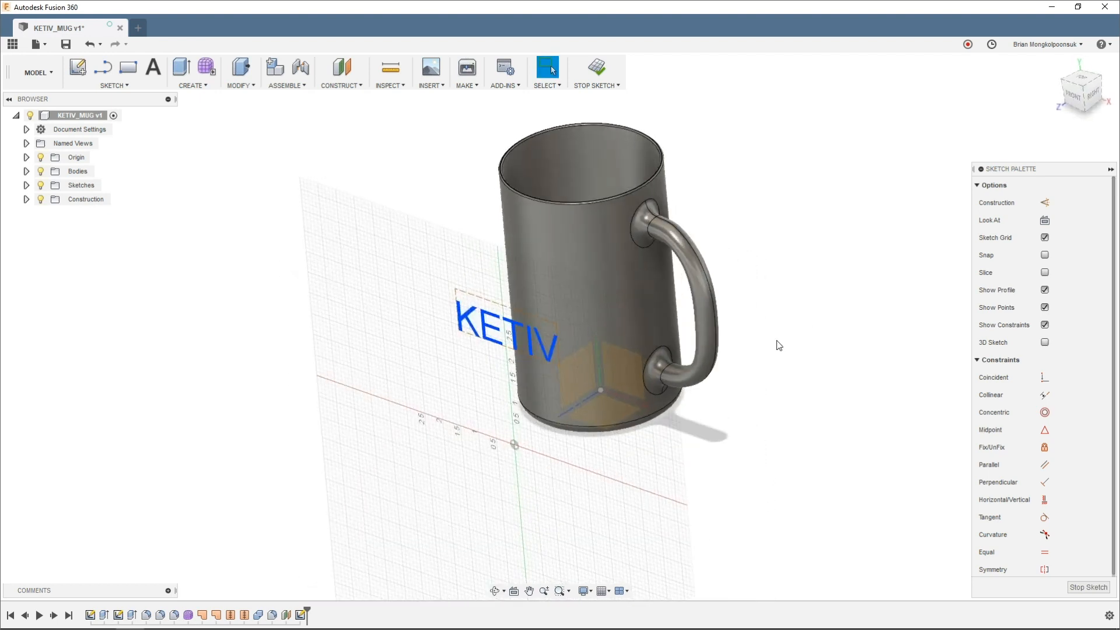
{"action": "key", "text": "e"}
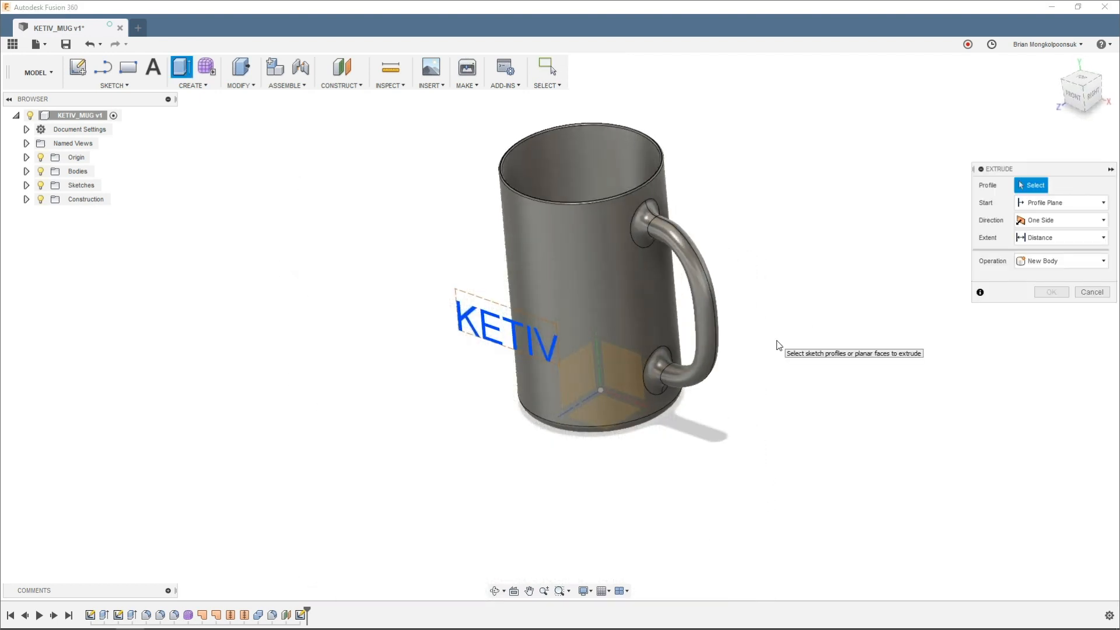
{"action": "left_click", "coordinate": [489, 315]}
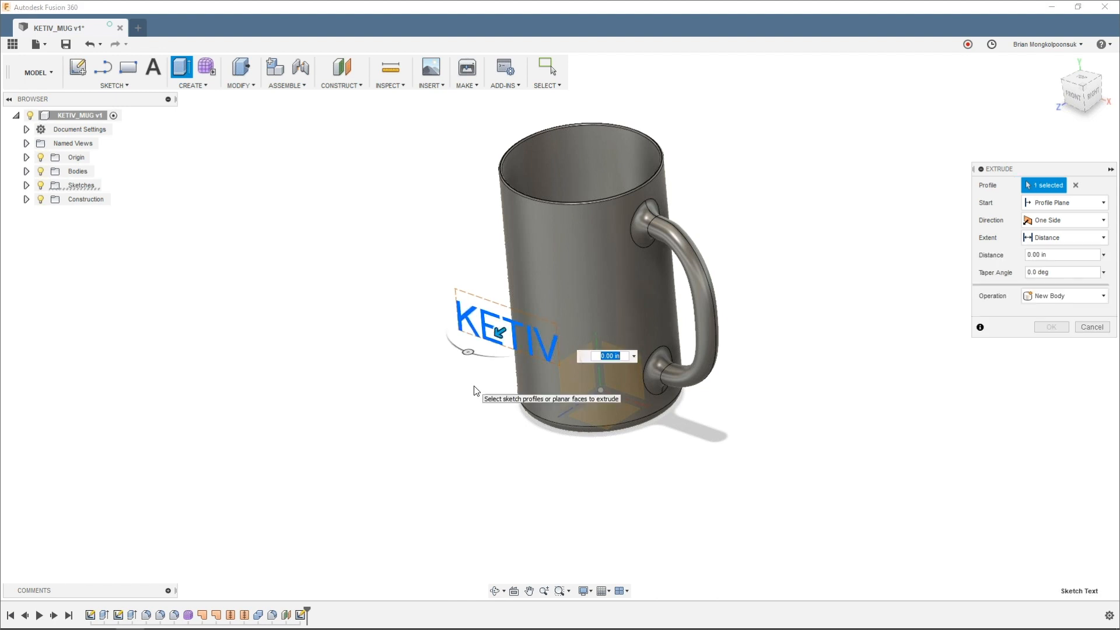
{"action": "mouse_move", "coordinate": [499, 333]}
{"action": "left_mouse_down"}
{"action": "mouse_move", "coordinate": [495, 345]}
{"action": "mouse_move", "coordinate": [520, 326]}
{"action": "left_mouse_up"}
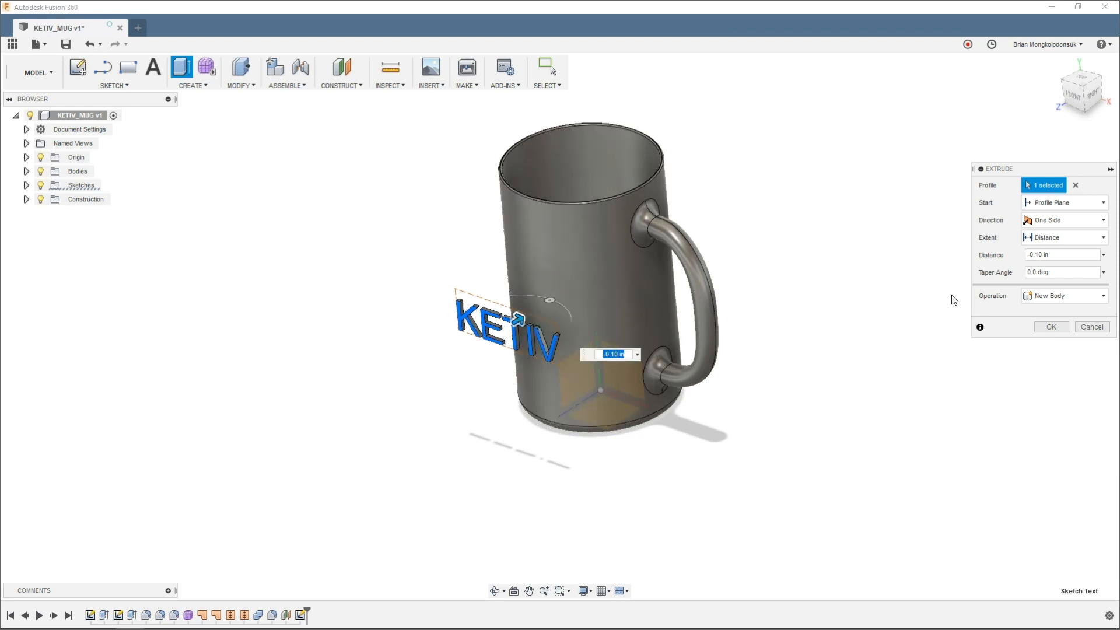
{"action": "left_click", "coordinate": [1050, 209]}
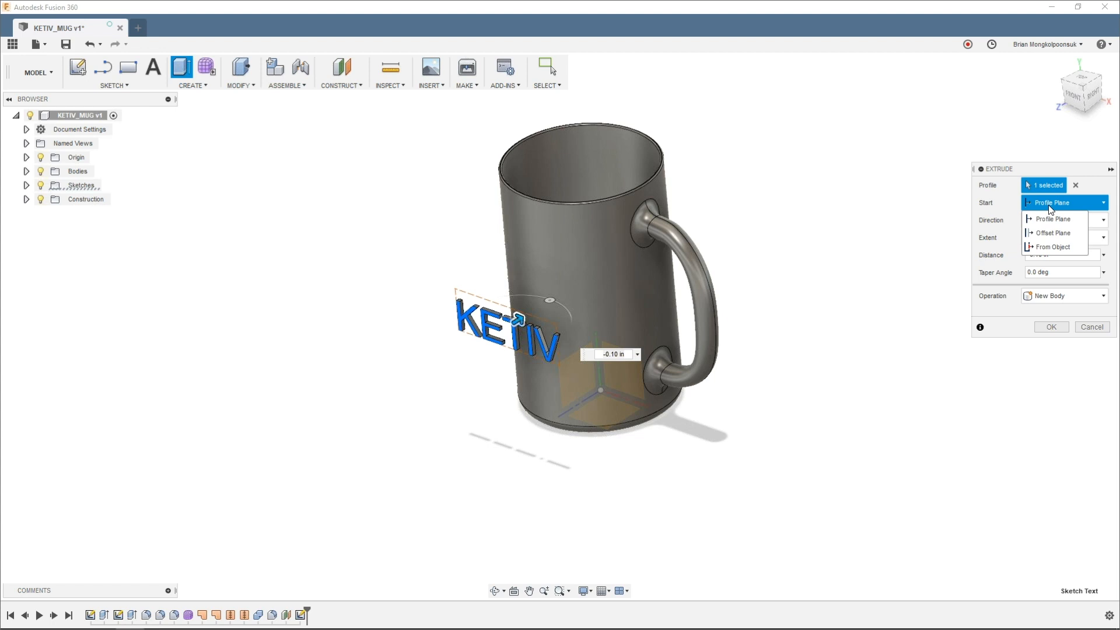
{"action": "left_click", "coordinate": [1052, 247]}
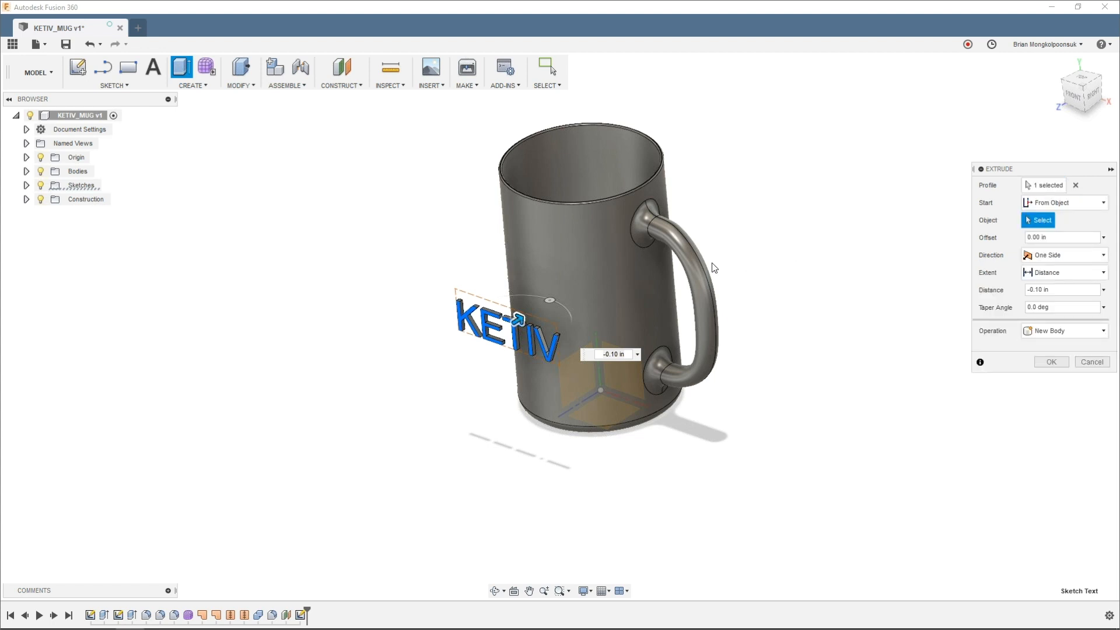
{"action": "left_click", "coordinate": [638, 275]}
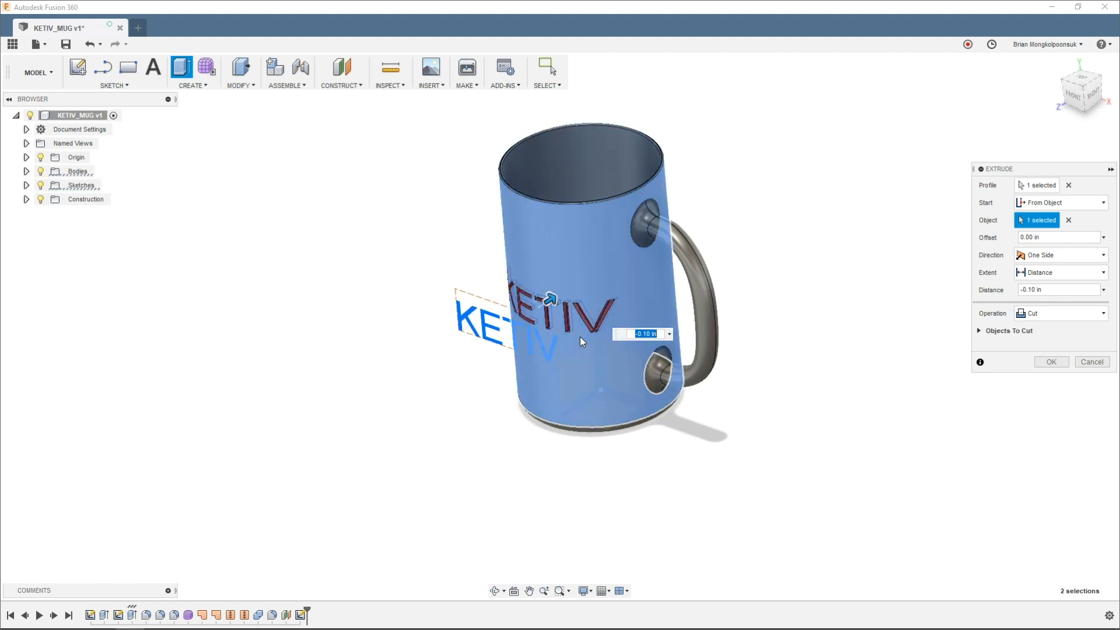
Step: Reverse the text extrusion to 0.10 in outward, joined to the mug, and complete it
{"action": "scroll", "coordinate": [582, 334], "scroll_direction": "up", "scroll_amount": 3}
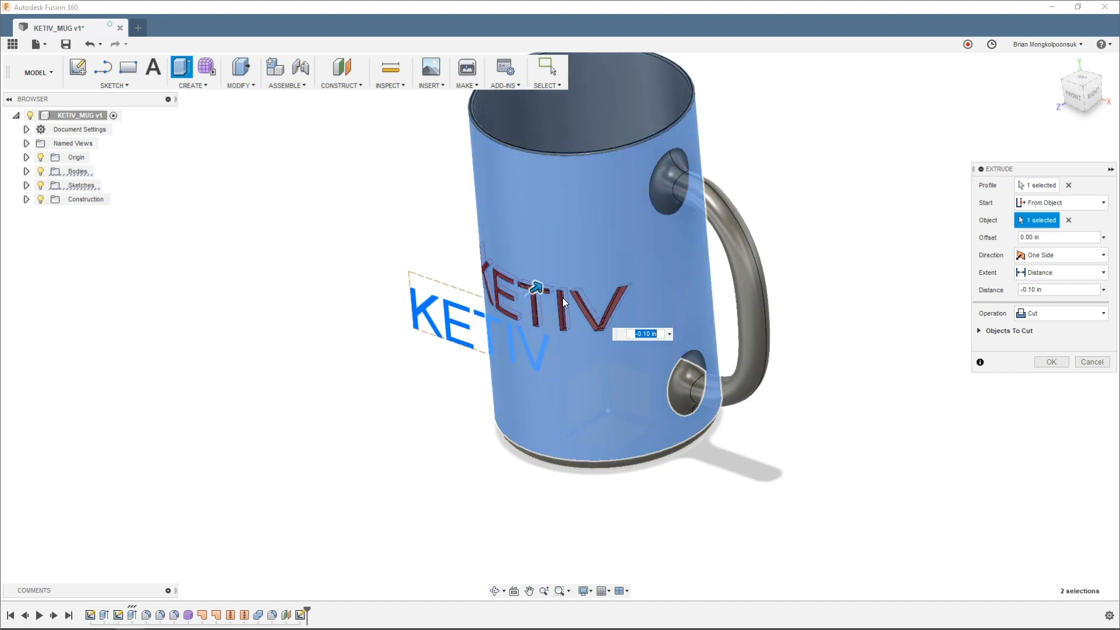
{"action": "left_click_drag", "start_coordinate": [538, 286], "coordinate": [534, 289]}
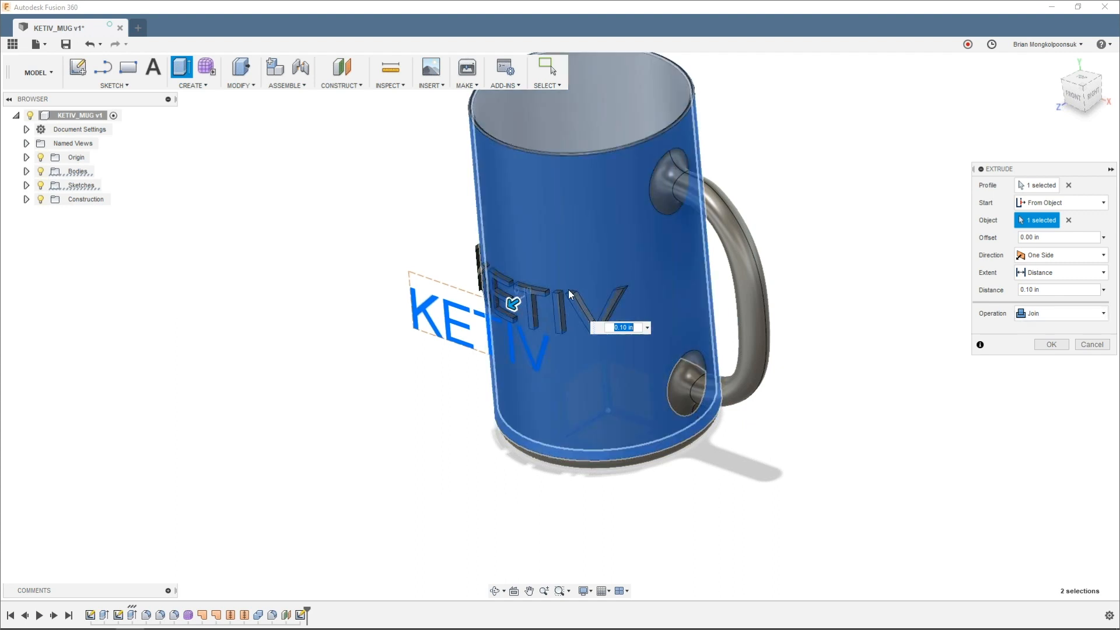
{"action": "left_click", "coordinate": [1051, 345]}
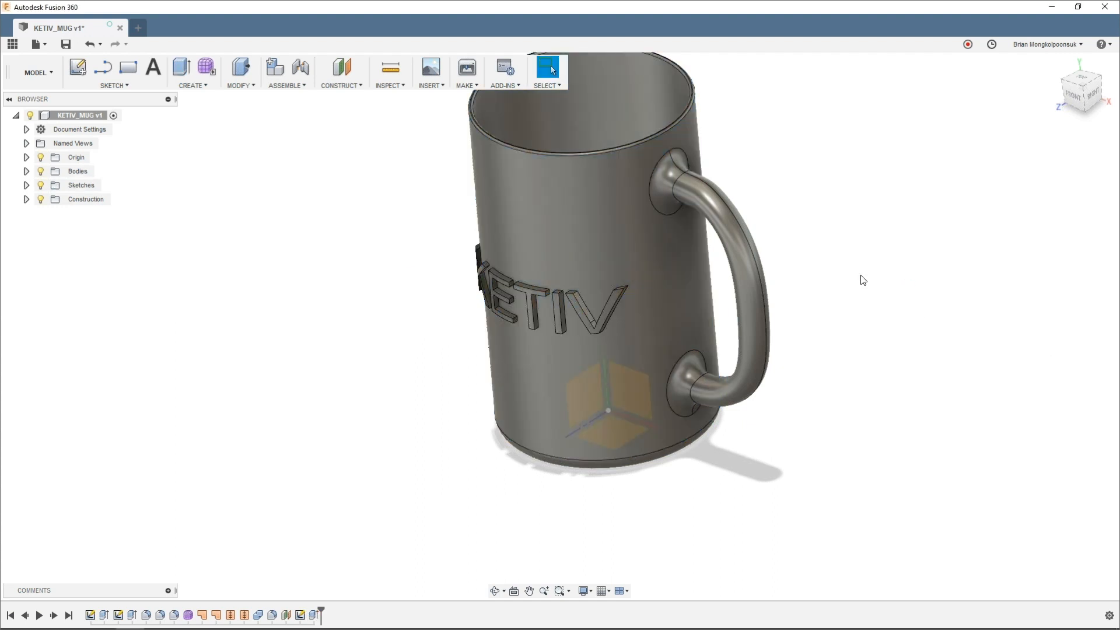
Step: Examine the raised KETIV letters on the mug from the front and from above
{"action": "scroll", "coordinate": [860, 276], "scroll_direction": "down", "scroll_amount": 3}
{"action": "middle_click_drag", "start_coordinate": [756, 335], "coordinate": [757, 334], "text": "shift"}
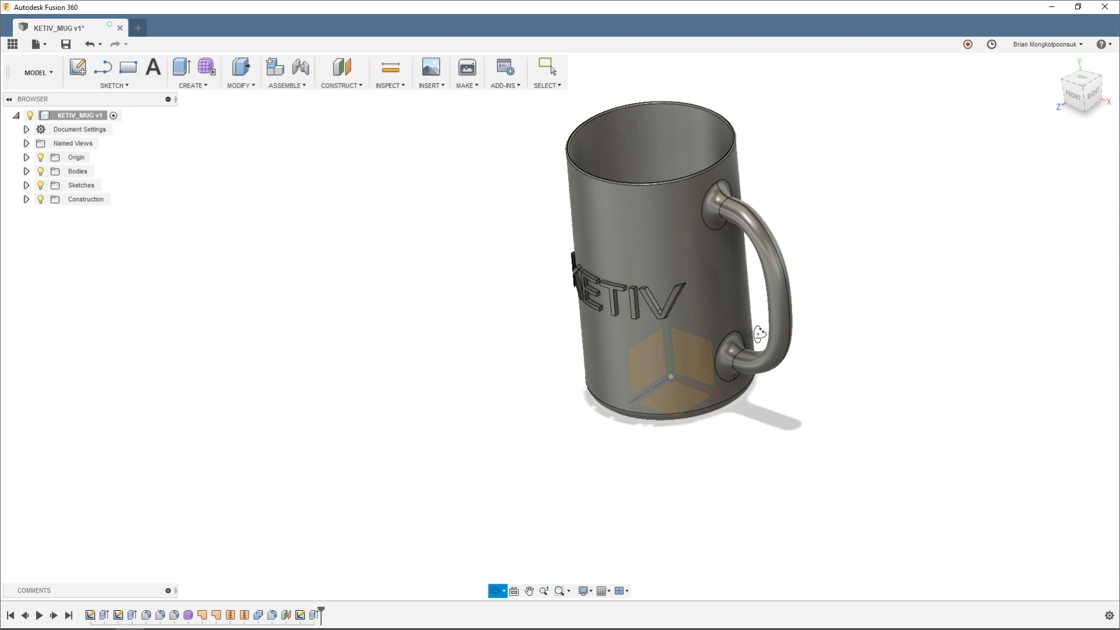
{"action": "middle_click_drag", "start_coordinate": [757, 334], "coordinate": [767, 296], "text": "shift"}
{"action": "scroll", "coordinate": [768, 297], "scroll_direction": "up", "scroll_amount": 2}
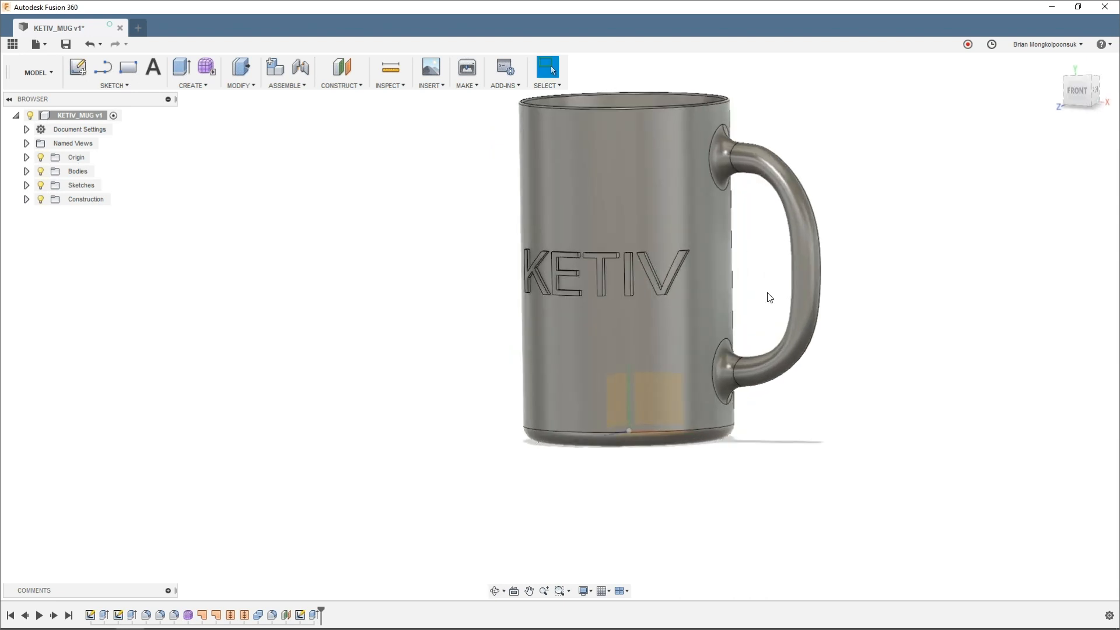
{"action": "middle_click_drag", "start_coordinate": [752, 290], "coordinate": [860, 427], "text": "shift"}
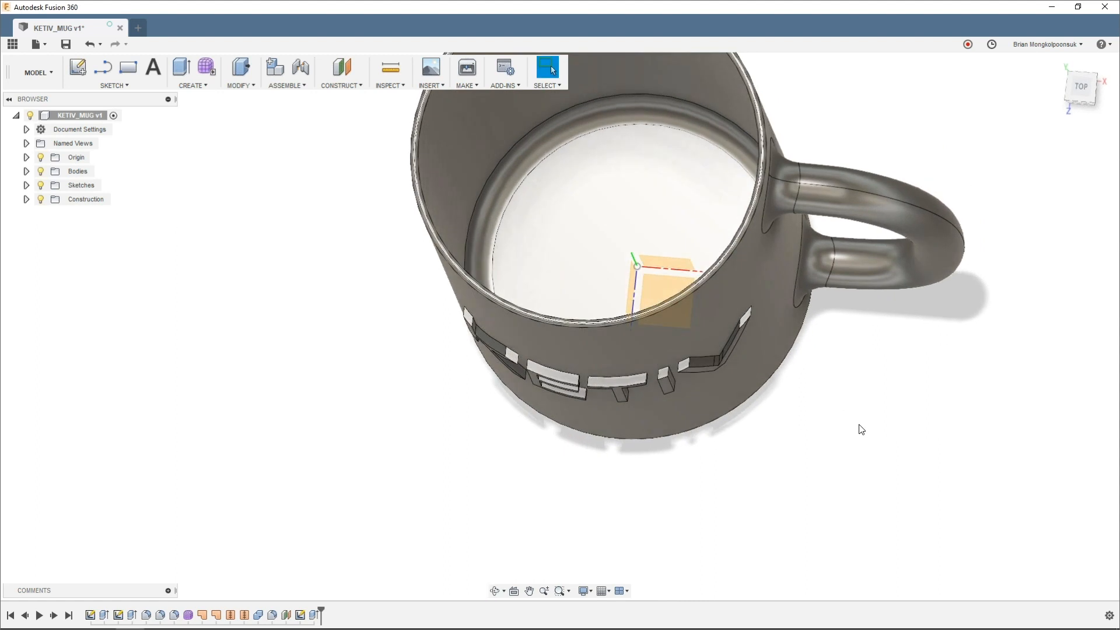
{"action": "scroll", "coordinate": [521, 381], "scroll_direction": "up", "scroll_amount": 4}
{"action": "mouse_move", "coordinate": [433, 365]}
{"action": "middle_mouse_down", "text": "shift"}
{"action": "mouse_move", "coordinate": [437, 352]}
{"action": "mouse_move", "coordinate": [436, 363]}
{"action": "middle_mouse_up", "text": "shift"}
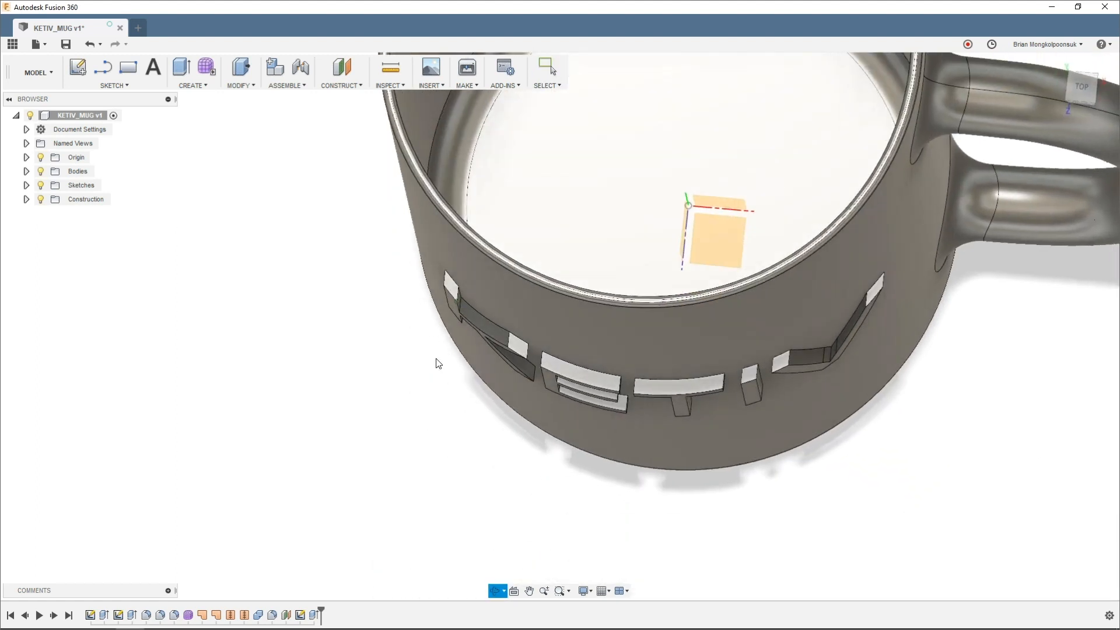
{"action": "scroll", "coordinate": [427, 305], "scroll_direction": "up", "scroll_amount": 3}
Step: Inspect the side edges of the letter K from above to check the direction in which the letters are extruded
{"action": "left_click", "coordinate": [452, 274]}
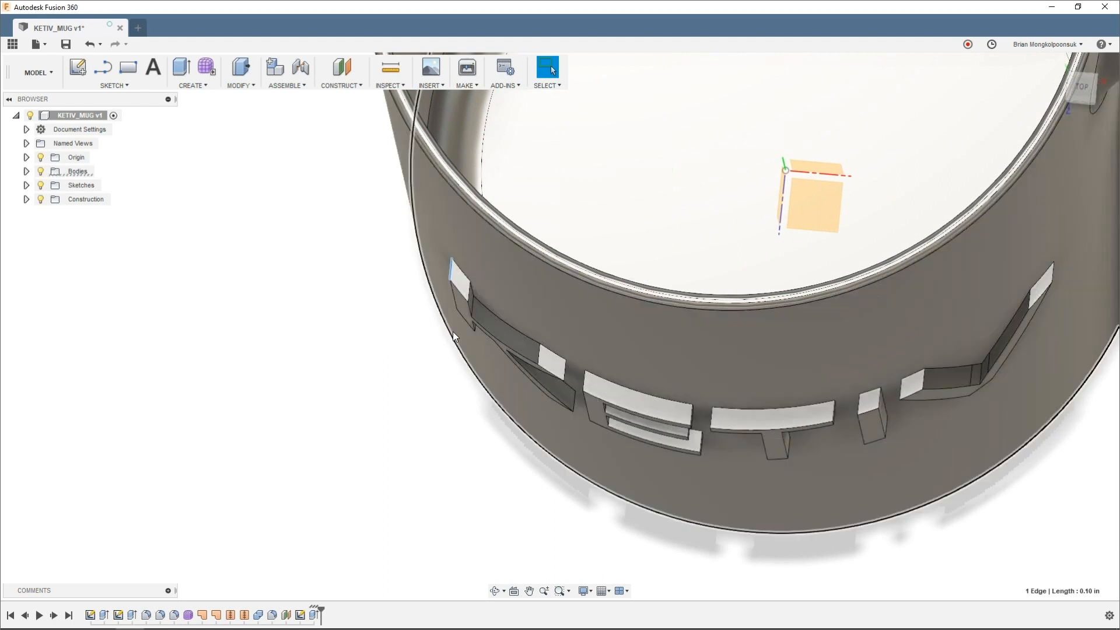
{"action": "left_click", "coordinate": [470, 296]}
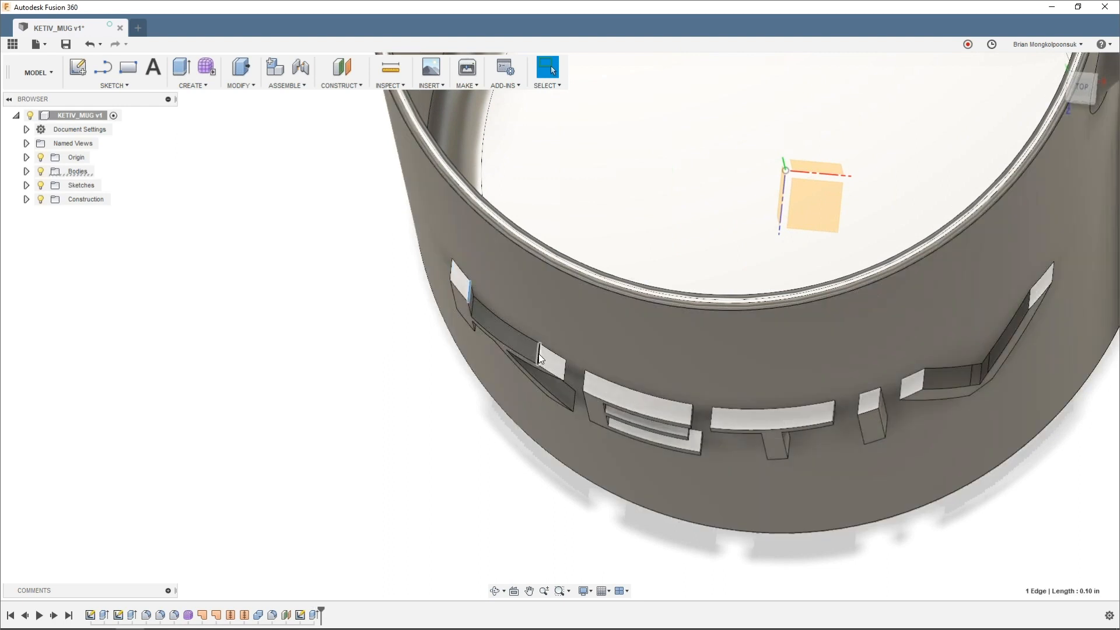
{"action": "left_click", "coordinate": [539, 354]}
{"action": "mouse_move", "coordinate": [400, 348]}
{"action": "middle_mouse_down", "text": "shift"}
{"action": "mouse_move", "coordinate": [416, 408]}
{"action": "mouse_move", "coordinate": [427, 408]}
{"action": "mouse_move", "coordinate": [419, 400]}
{"action": "middle_mouse_up", "text": "shift"}
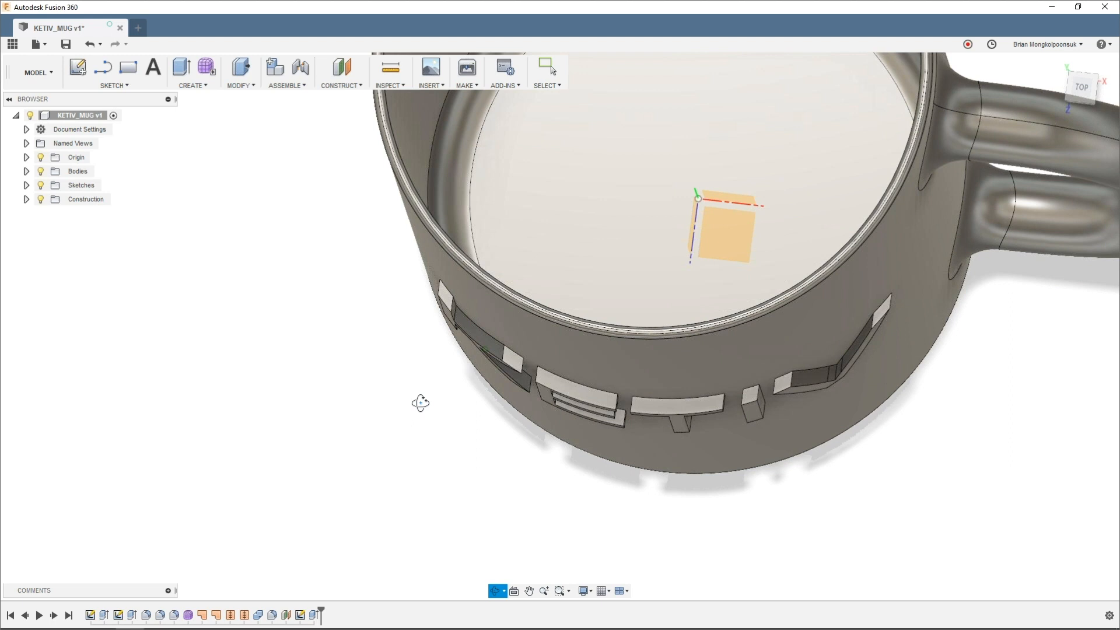
{"action": "middle_click_drag", "start_coordinate": [420, 402], "coordinate": [437, 293], "text": "shift"}
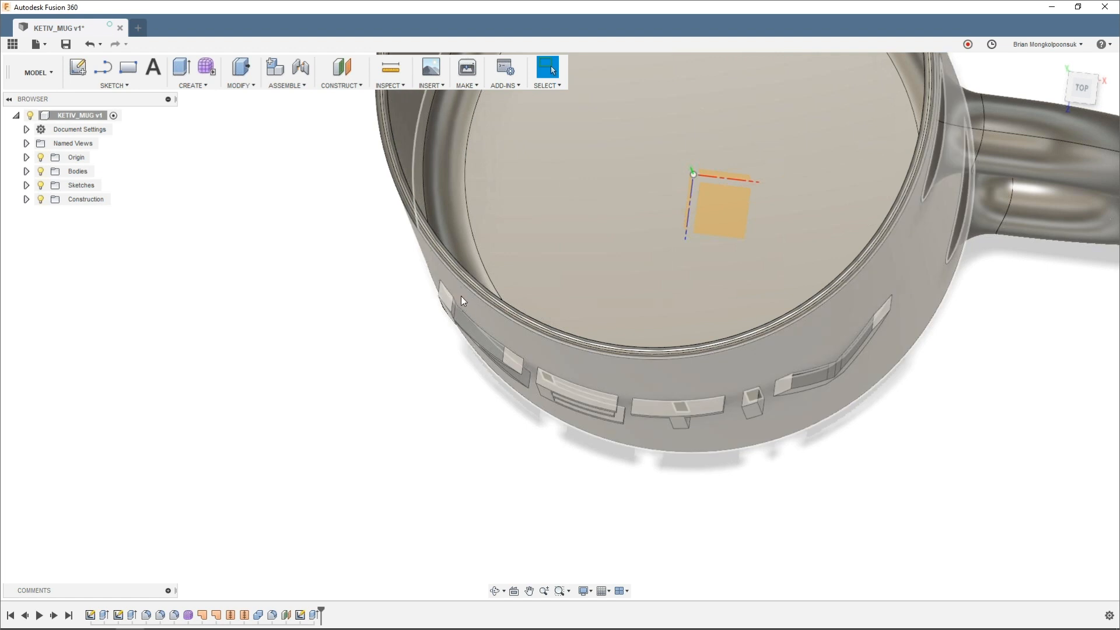
{"action": "left_click", "coordinate": [440, 288]}
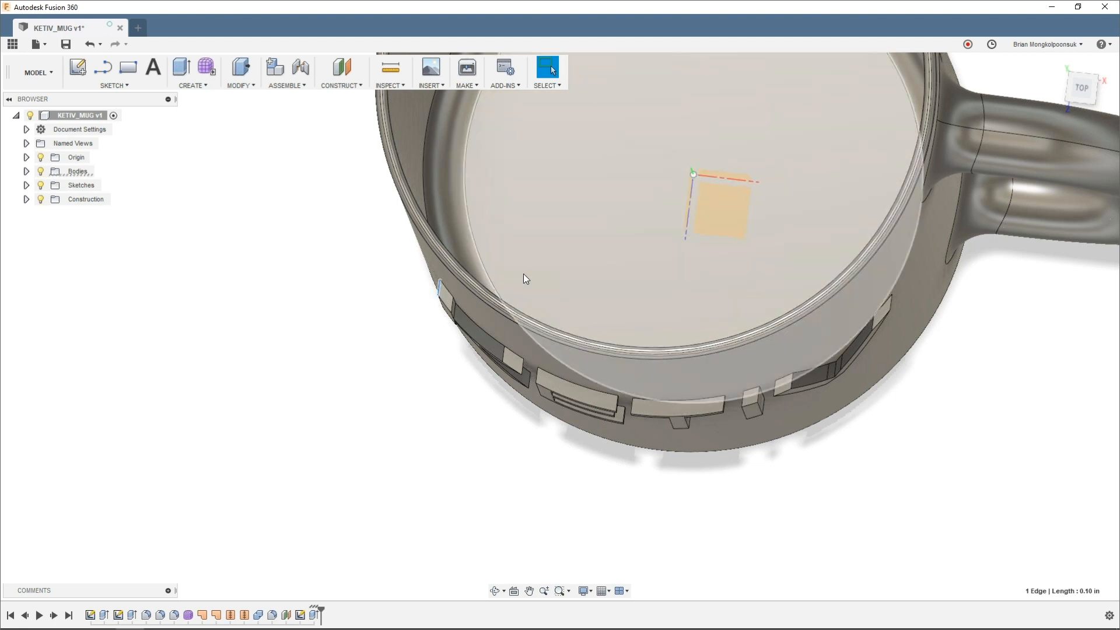
{"action": "left_click", "coordinate": [430, 437]}
{"action": "middle_click_drag", "start_coordinate": [490, 424], "coordinate": [492, 458], "text": "shift"}
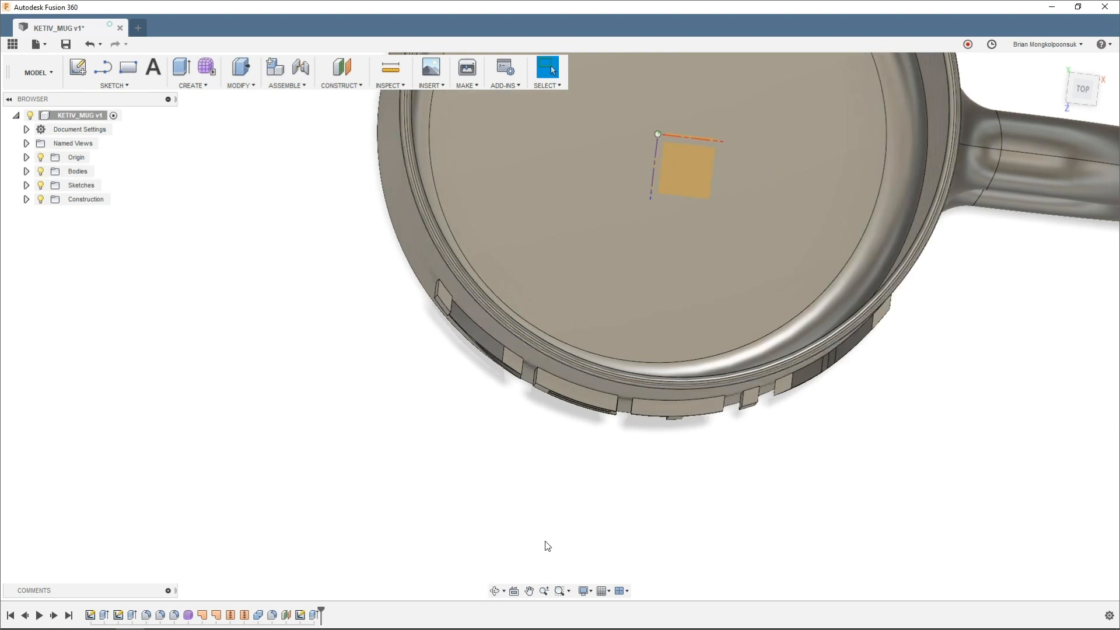
{"action": "middle_click_drag", "start_coordinate": [659, 537], "coordinate": [658, 517], "text": "shift"}
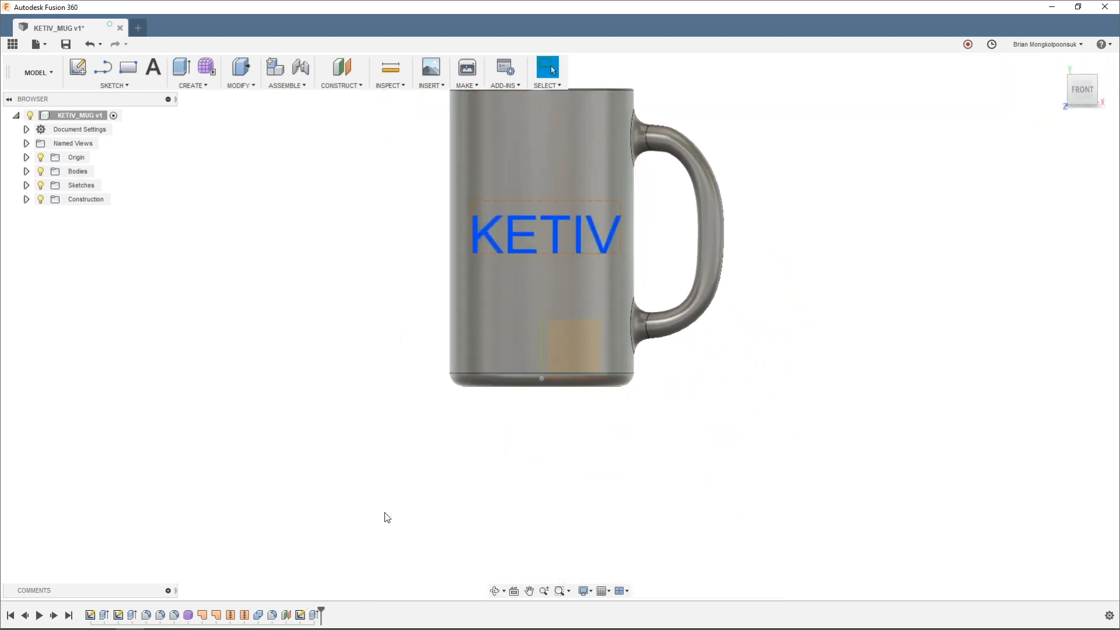
Step: Explode the KETIV text in its sketch into individual outline curves
{"action": "scroll", "coordinate": [476, 447], "scroll_direction": "down", "scroll_amount": 2}
{"action": "scroll", "coordinate": [553, 283], "scroll_direction": "up", "scroll_amount": 3}
{"action": "mouse_move", "coordinate": [733, 261]}
{"action": "middle_mouse_down", "text": "shift"}
{"action": "mouse_move", "coordinate": [721, 276]}
{"action": "mouse_move", "coordinate": [739, 269]}
{"action": "middle_mouse_up", "text": "shift"}
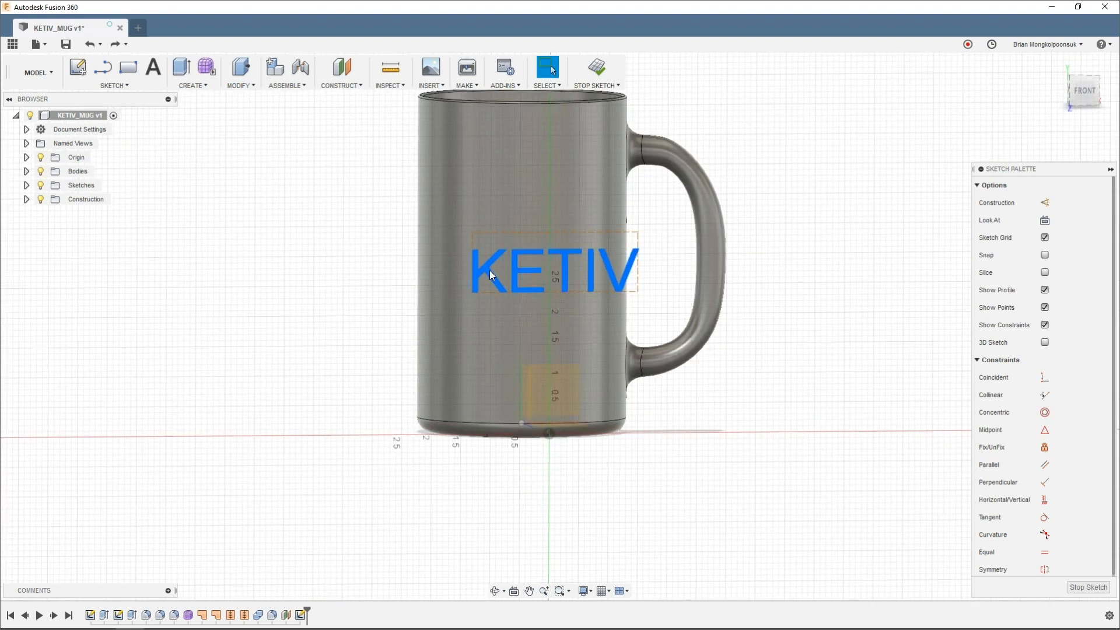
{"action": "right_click", "coordinate": [491, 275]}
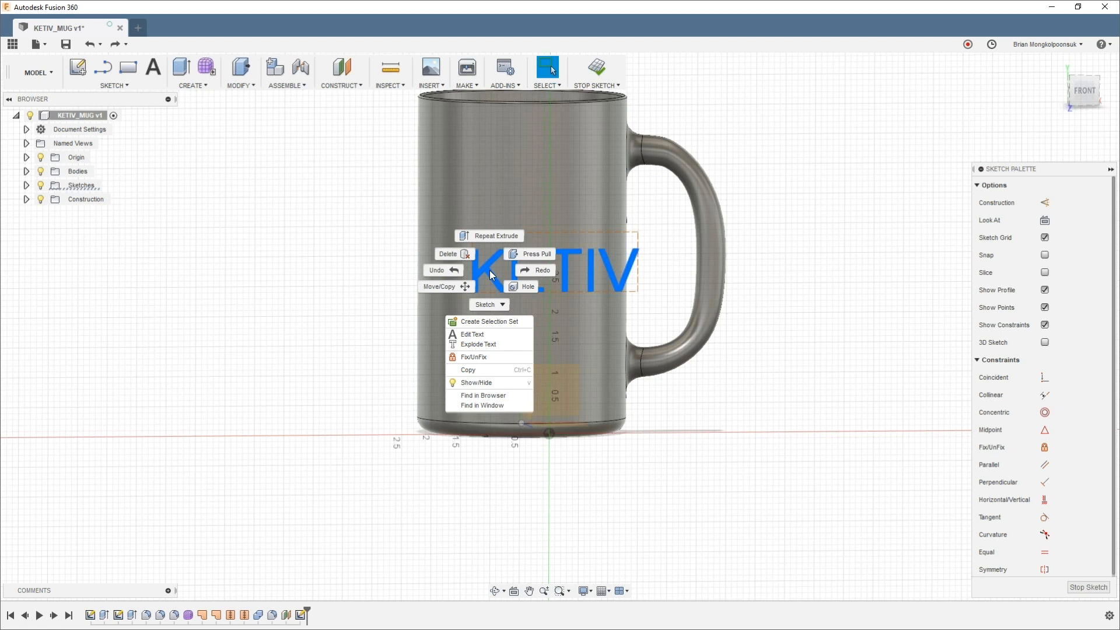
{"action": "left_click", "coordinate": [503, 347]}
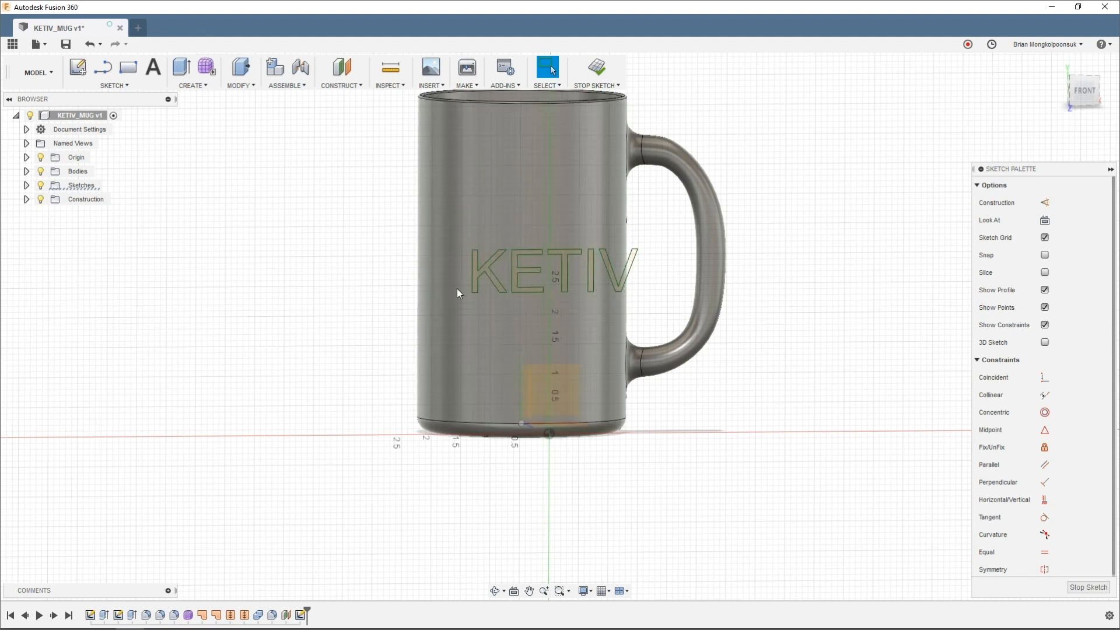
Step: Try to split the mug's entire outer cylindrical face with the sketched letter K as the splitting tool
{"action": "scroll", "coordinate": [489, 268], "scroll_direction": "up", "scroll_amount": 3}
{"action": "scroll", "coordinate": [490, 270], "scroll_direction": "up", "scroll_amount": 2}
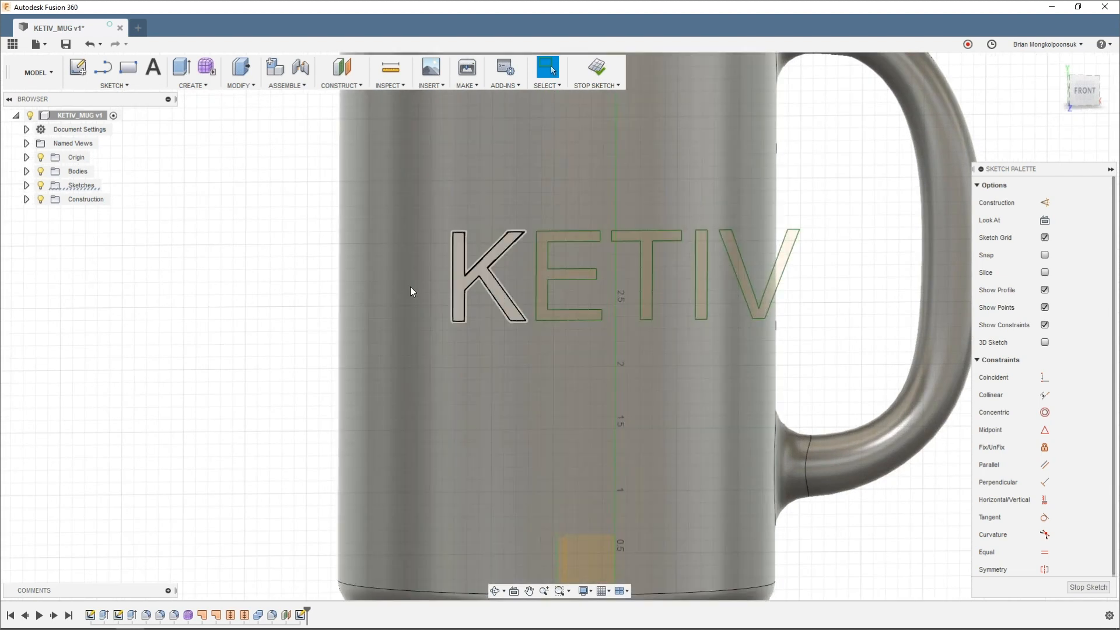
{"action": "scroll", "coordinate": [315, 295], "scroll_direction": "down", "scroll_amount": 2}
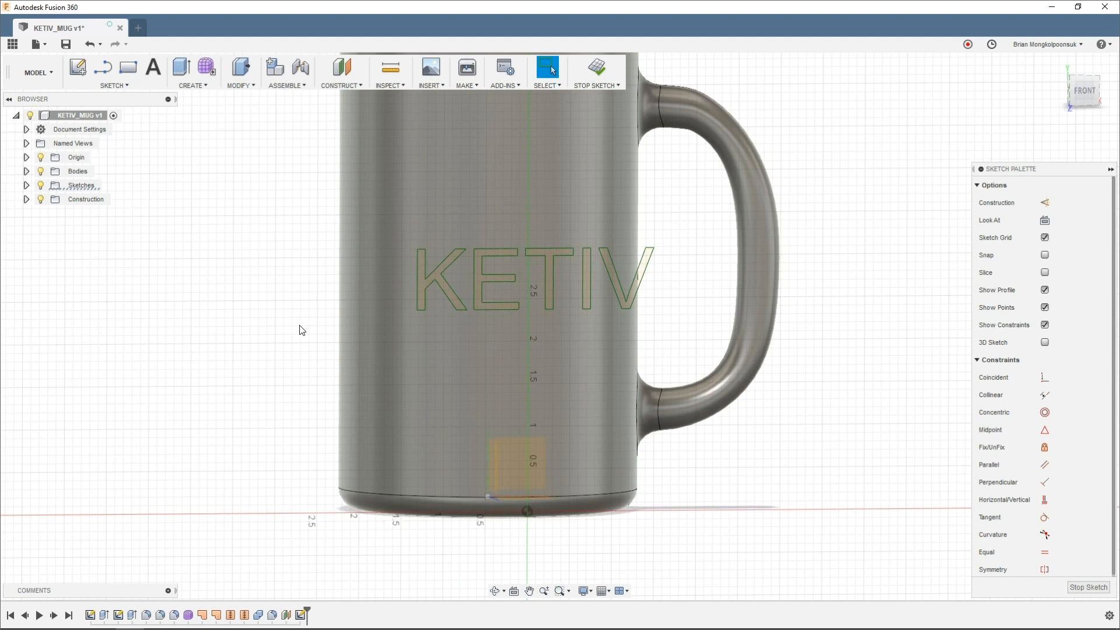
{"action": "left_click", "coordinate": [251, 88]}
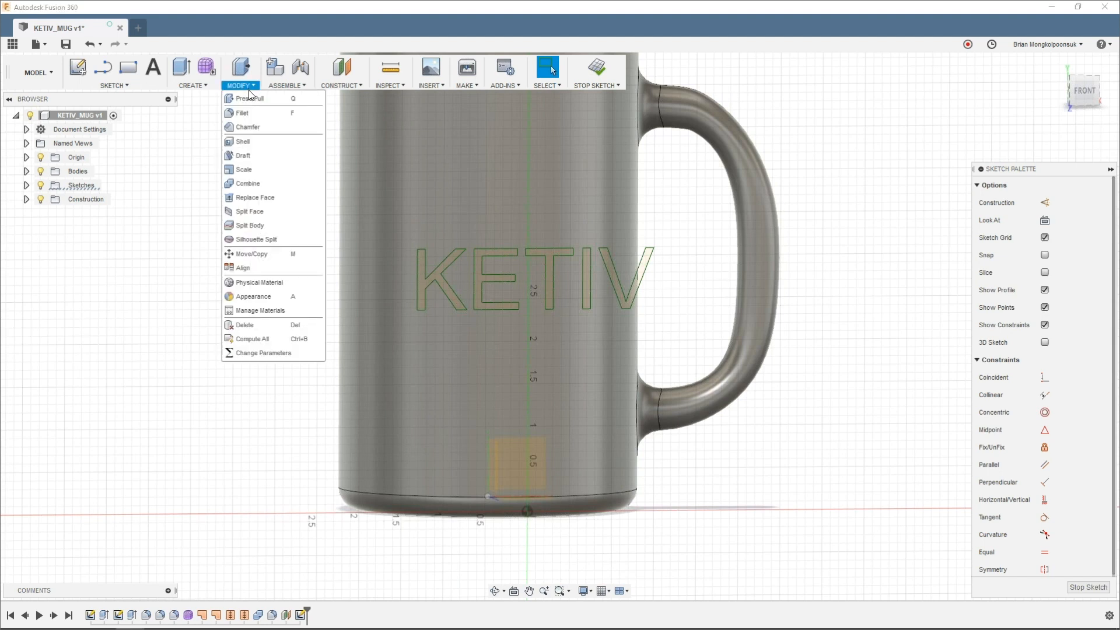
{"action": "left_click", "coordinate": [265, 211]}
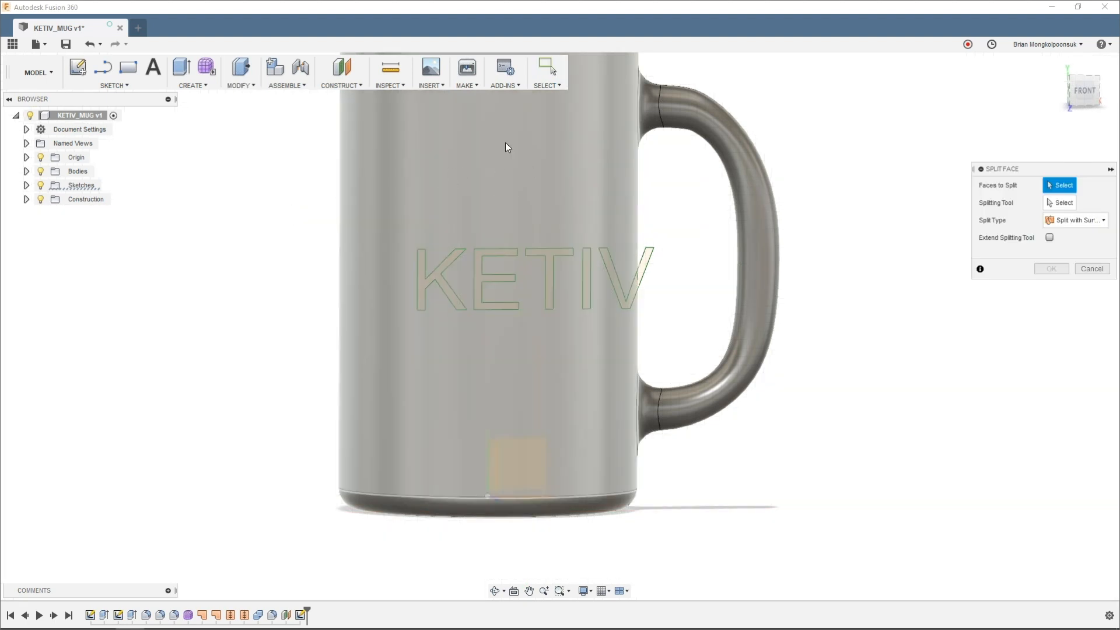
{"action": "scroll", "coordinate": [598, 302], "scroll_direction": "down", "scroll_amount": 3}
{"action": "middle_click_drag", "start_coordinate": [597, 294], "coordinate": [642, 318], "text": "shift"}
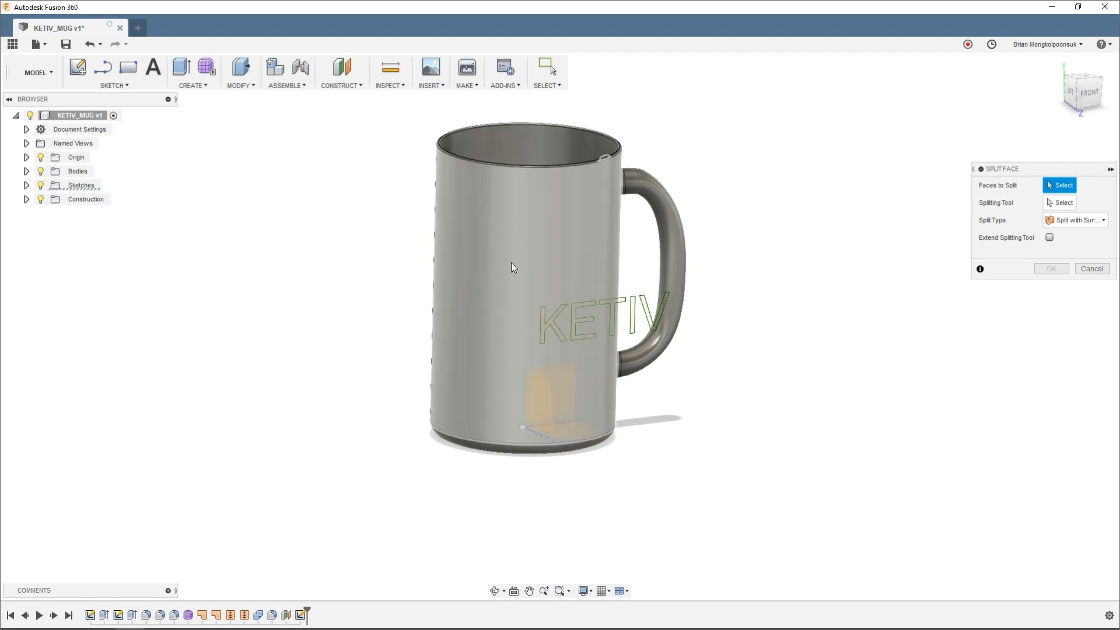
{"action": "middle_click_drag", "start_coordinate": [511, 267], "coordinate": [596, 256], "text": "shift"}
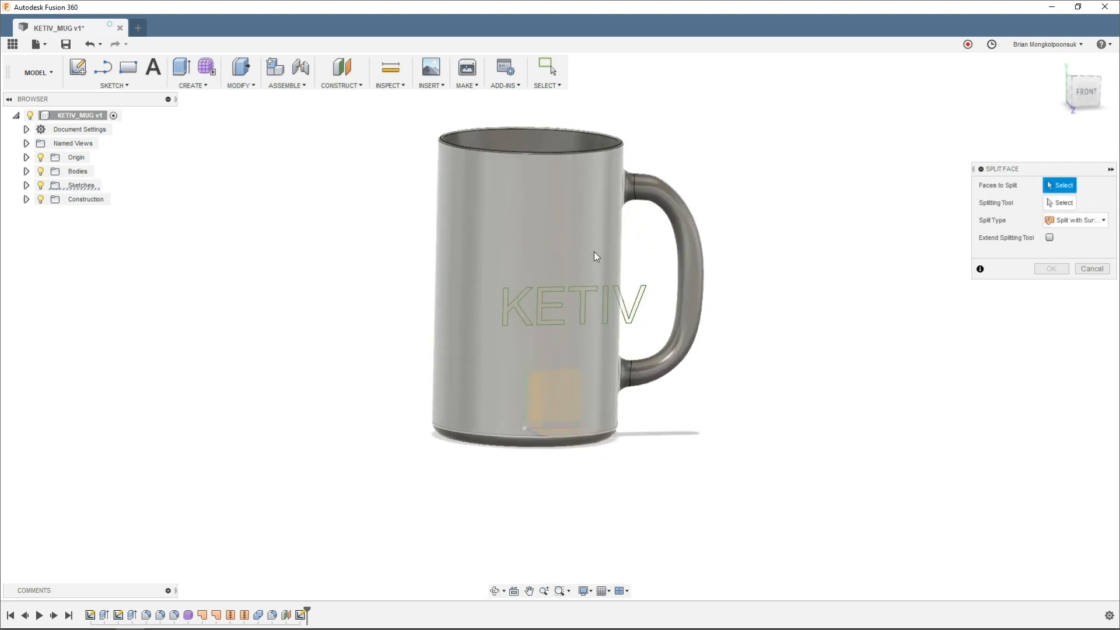
{"action": "left_click", "coordinate": [642, 244]}
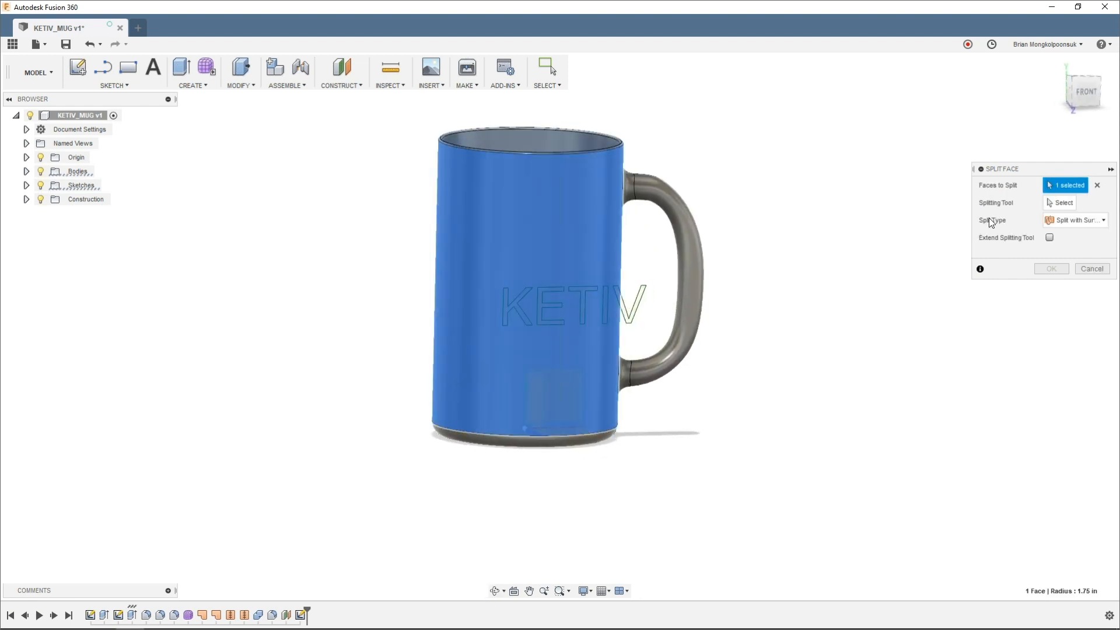
{"action": "left_click", "coordinate": [1058, 203]}
{"action": "scroll", "coordinate": [512, 318], "scroll_direction": "up", "scroll_amount": 4}
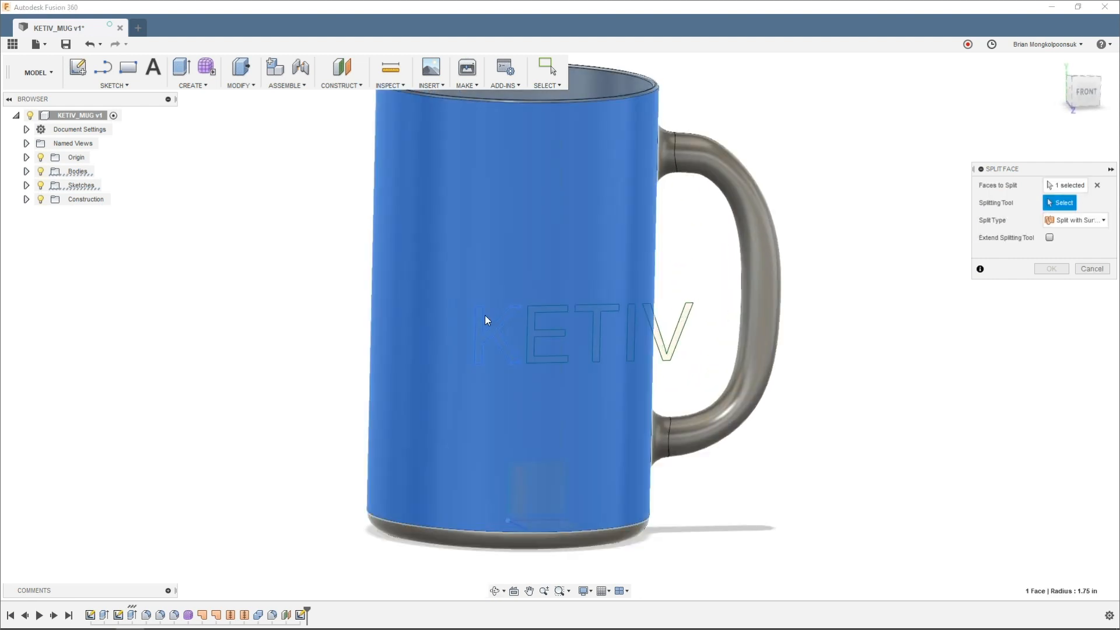
{"action": "left_click", "coordinate": [502, 317]}
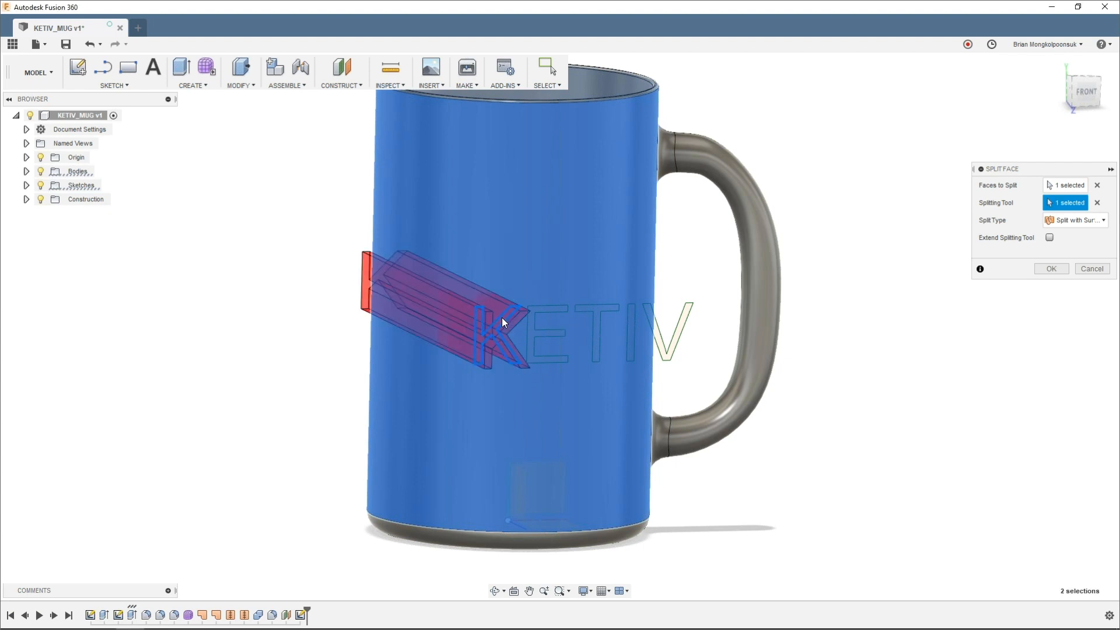
{"action": "middle_click_drag", "start_coordinate": [216, 239], "coordinate": [657, 242], "text": "shift"}
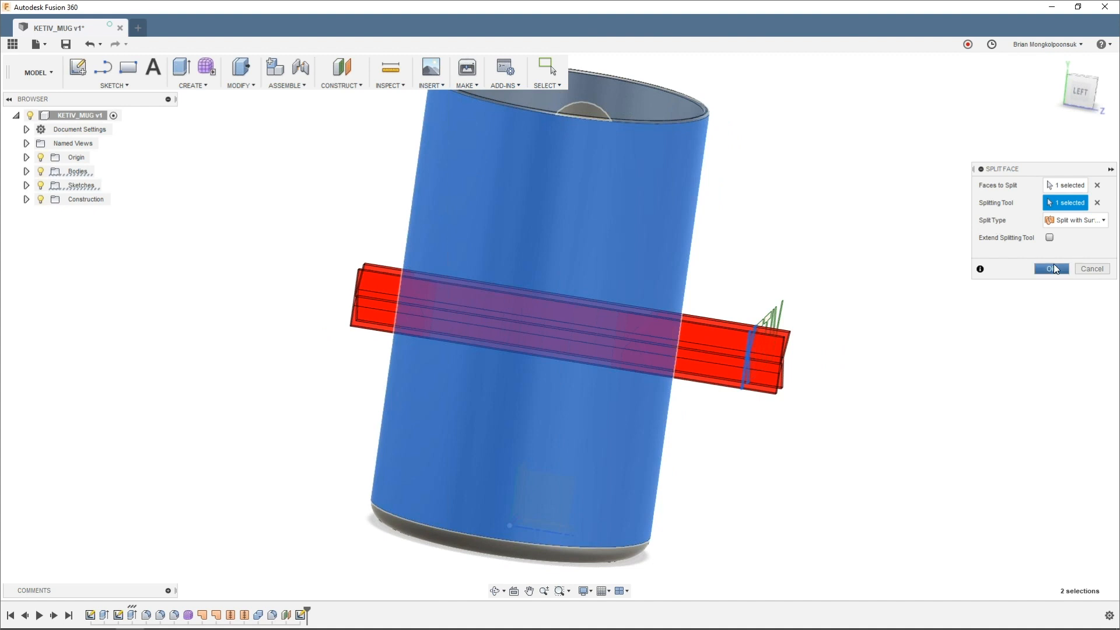
{"action": "left_click", "coordinate": [1052, 268]}
Step: Inspect where the K outline lands around the mug and reopen the lettering sketch to view it from behind
{"action": "middle_click_drag", "start_coordinate": [813, 316], "coordinate": [345, 299], "text": "shift"}
{"action": "middle_click_drag", "start_coordinate": [270, 279], "coordinate": [344, 280], "text": "shift"}
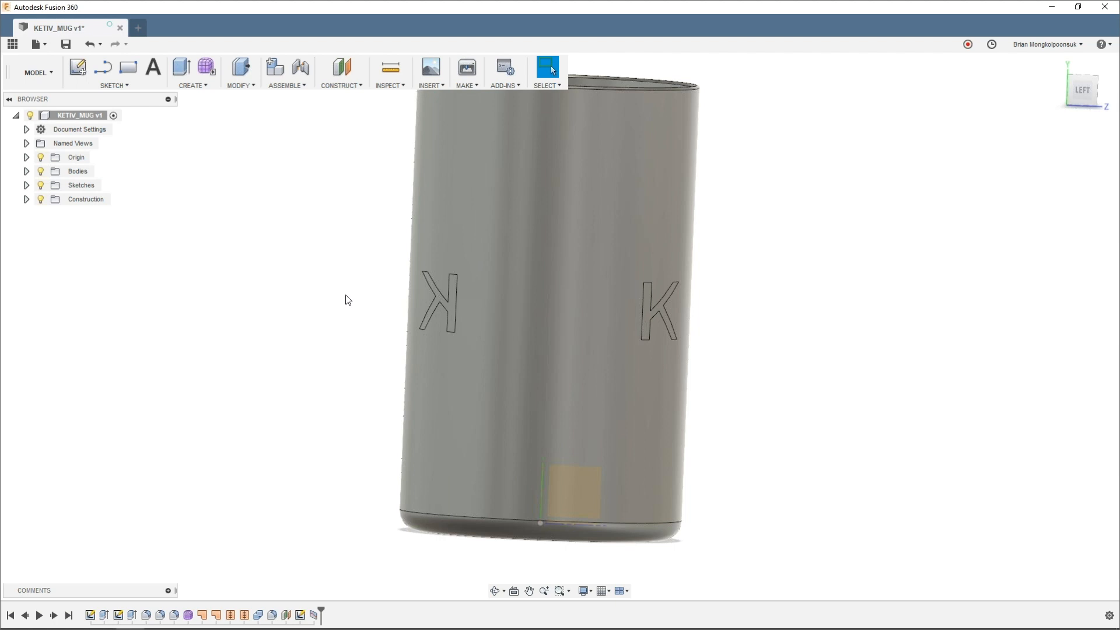
{"action": "double_click", "coordinate": [301, 614]}
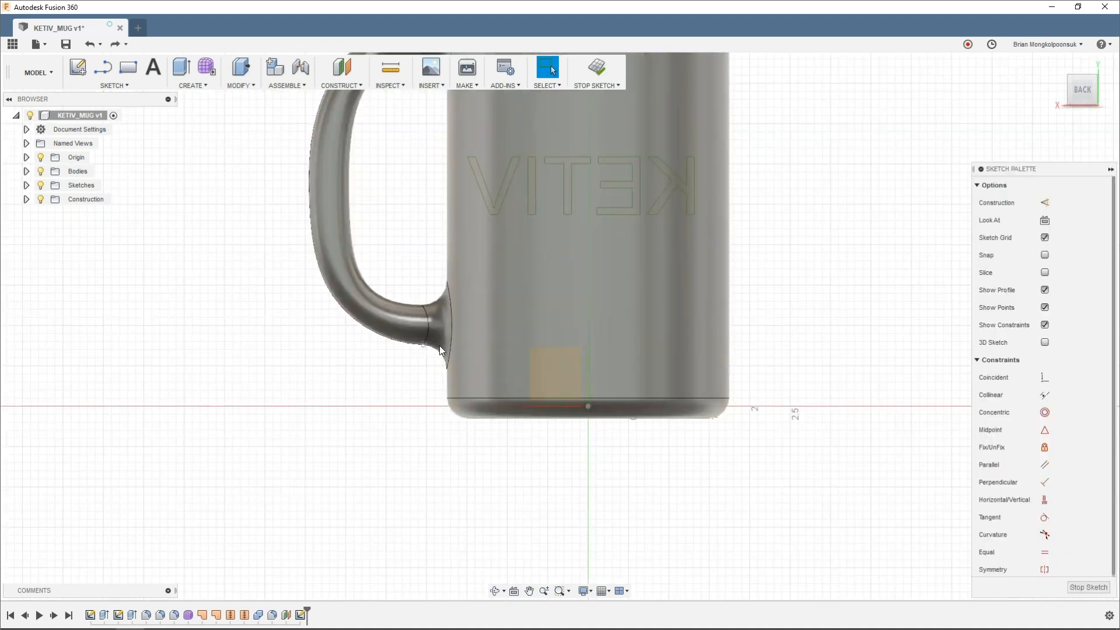
{"action": "middle_click_drag", "start_coordinate": [699, 305], "coordinate": [546, 312], "text": "shift"}
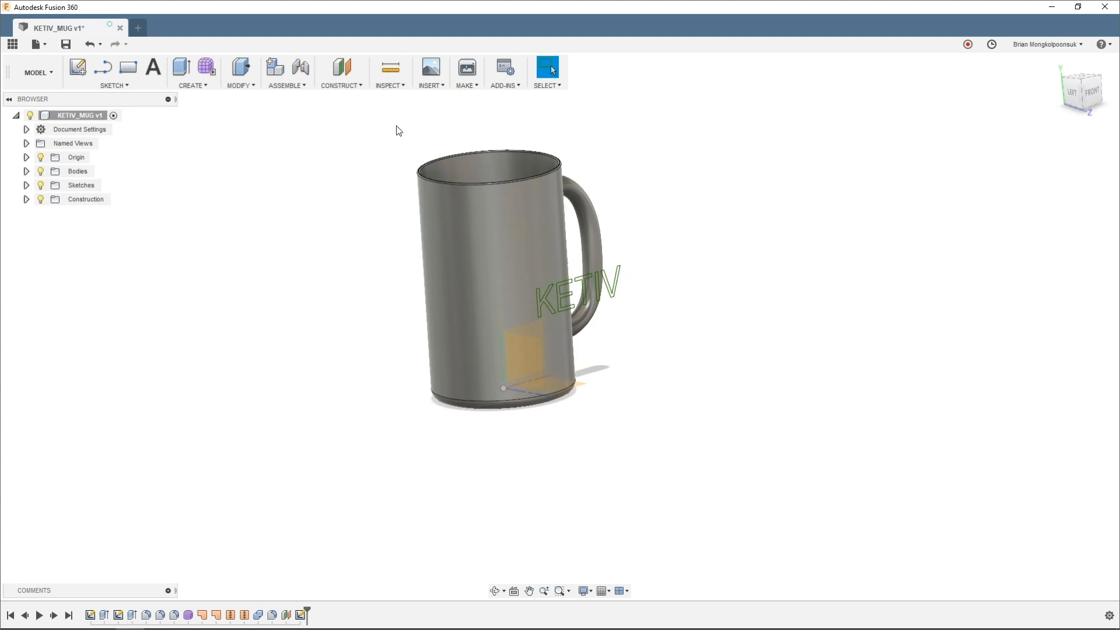
Step: Split the mug's outer cylindrical face into front and back halves using the vertical origin plane parallel to the lettering
{"action": "left_click", "coordinate": [233, 83]}
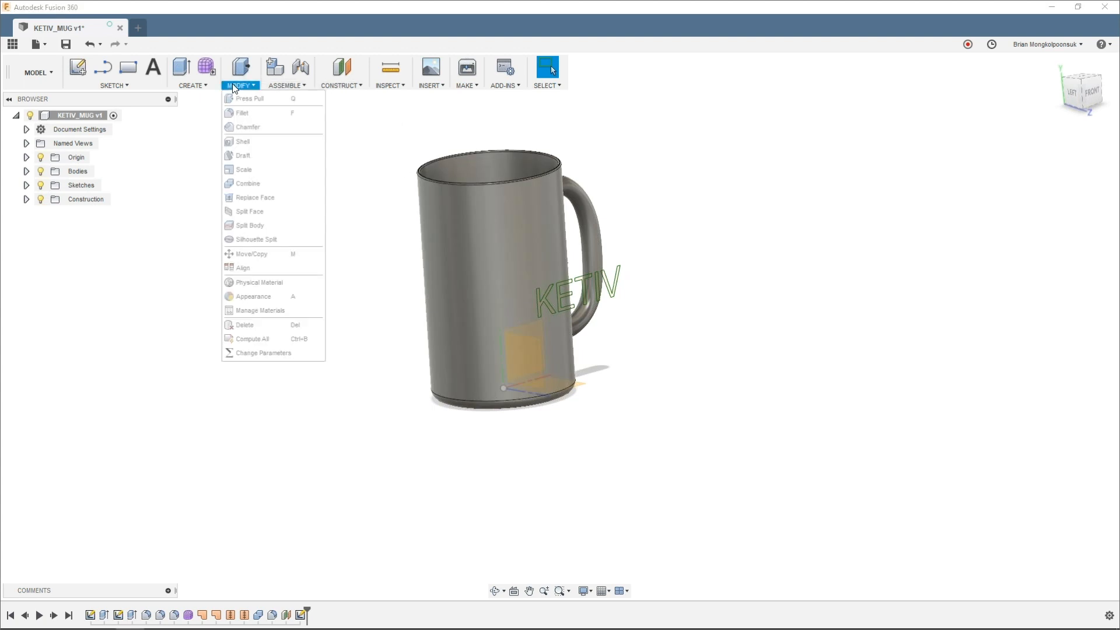
{"action": "left_click", "coordinate": [275, 212]}
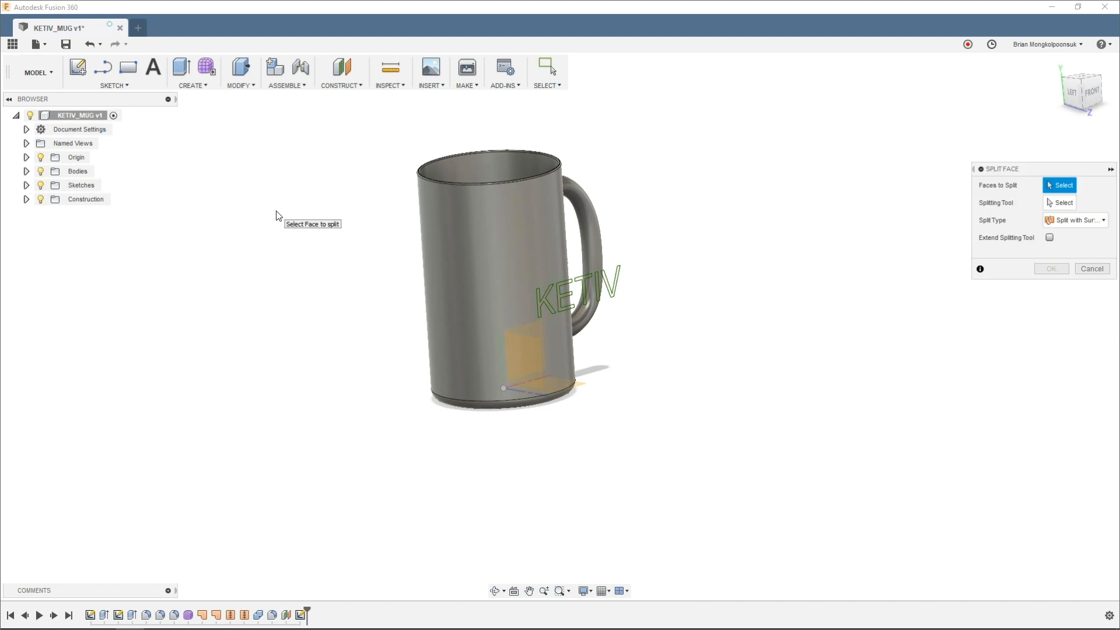
{"action": "left_click", "coordinate": [471, 295]}
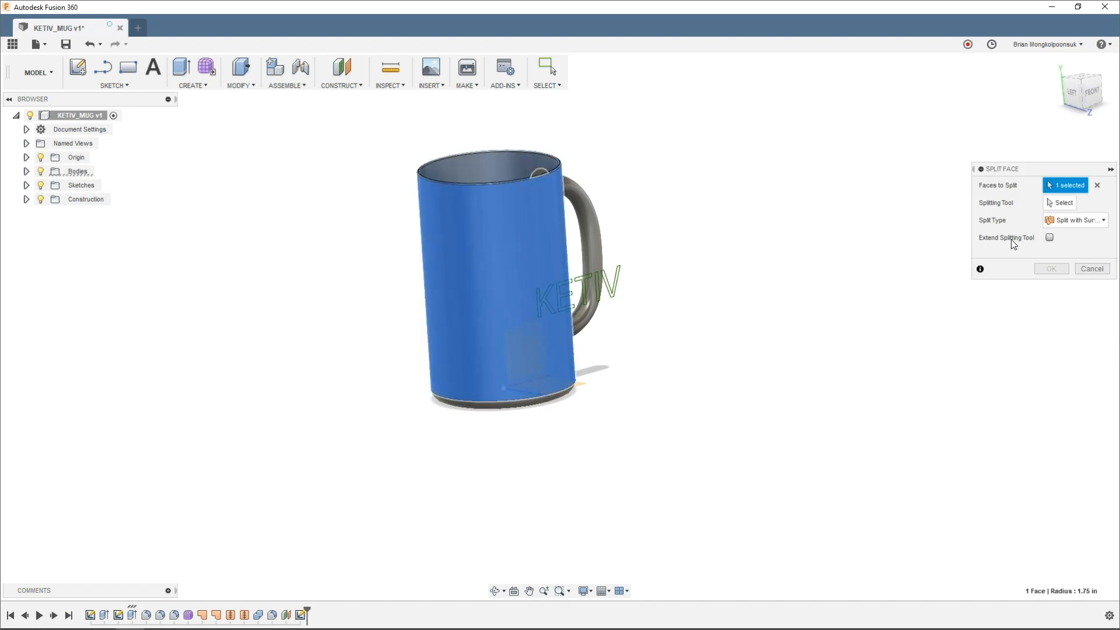
{"action": "left_click", "coordinate": [1057, 203]}
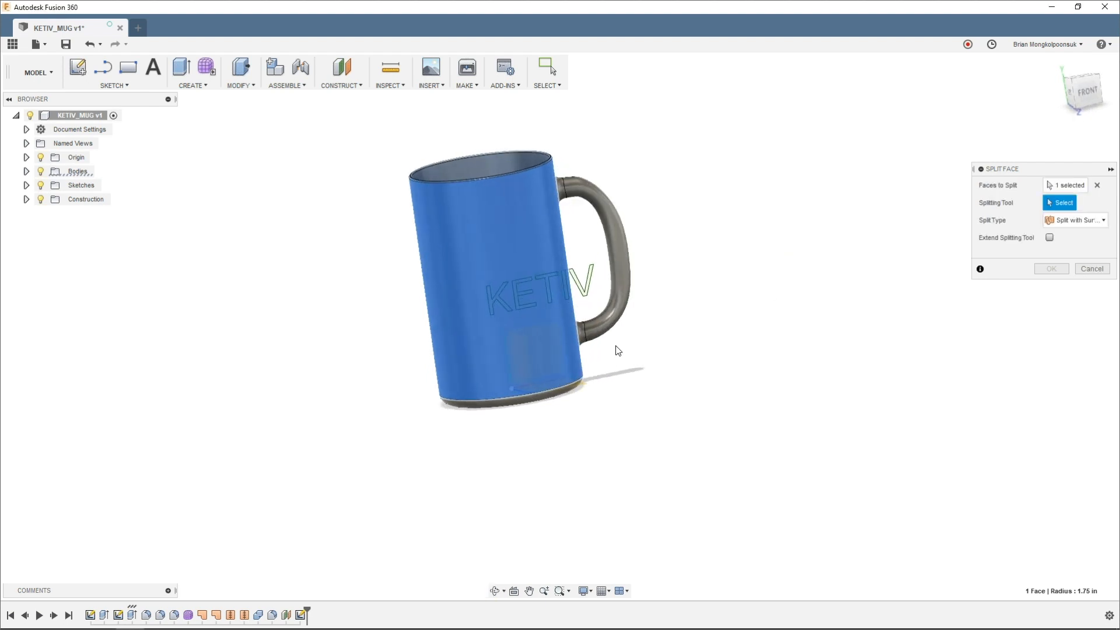
{"action": "left_click", "coordinate": [548, 347]}
{"action": "middle_click_drag", "start_coordinate": [788, 342], "coordinate": [815, 340], "text": "shift"}
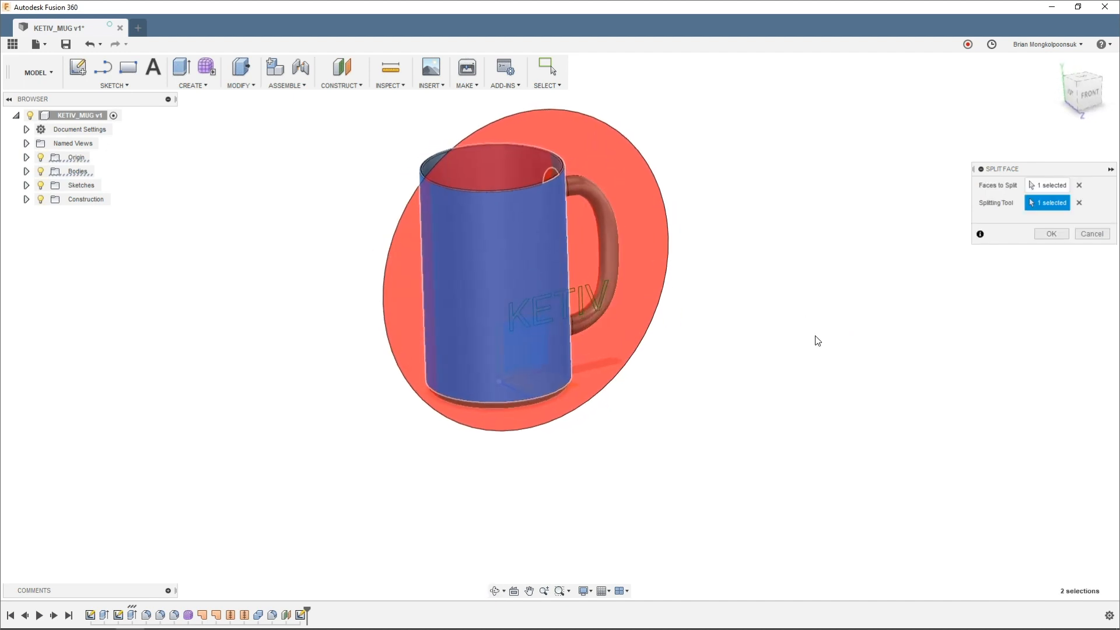
{"action": "left_click", "coordinate": [1051, 233]}
{"action": "left_click", "coordinate": [497, 241]}
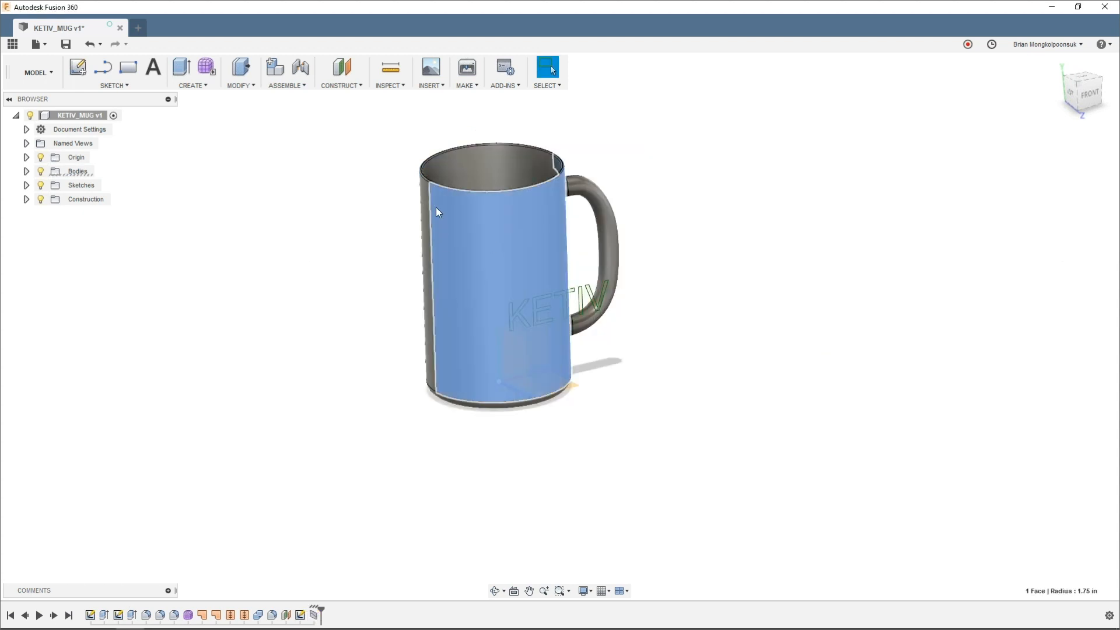
{"action": "left_click", "coordinate": [361, 269]}
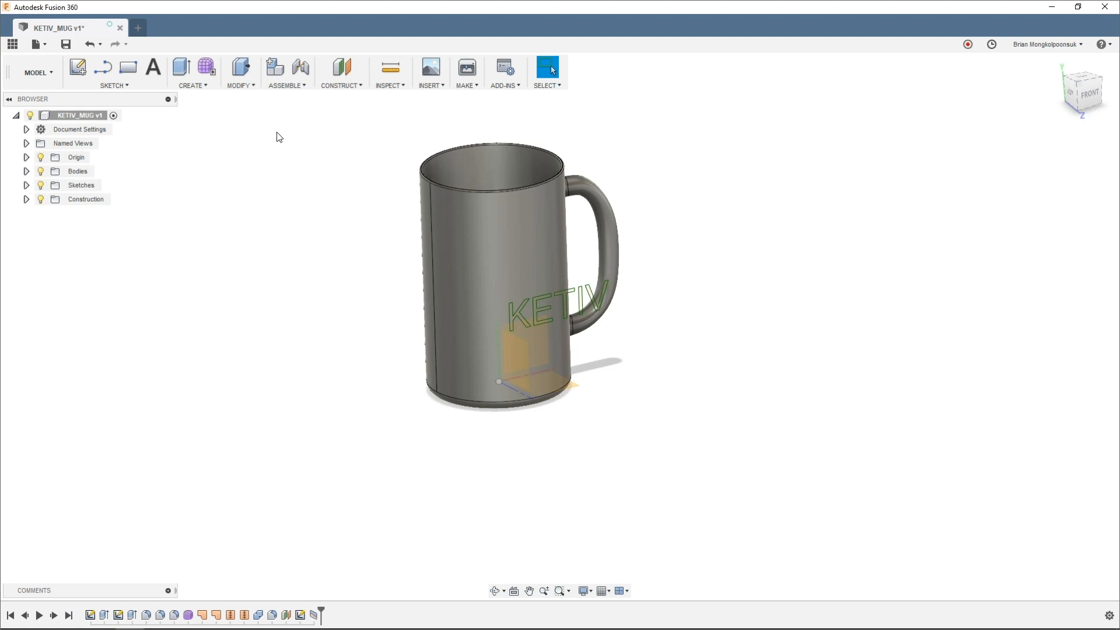
Step: Split only the front half of the mug's outer face with the sketched letter K
{"action": "left_click", "coordinate": [240, 85]}
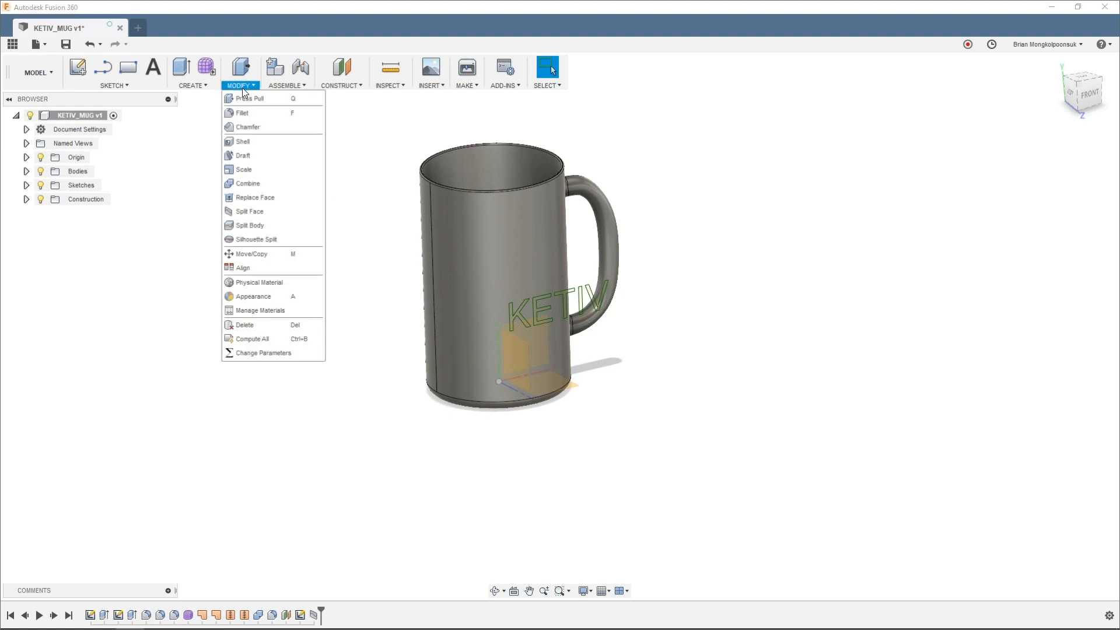
{"action": "left_click", "coordinate": [261, 214]}
{"action": "scroll", "coordinate": [497, 307], "scroll_direction": "up", "scroll_amount": 3}
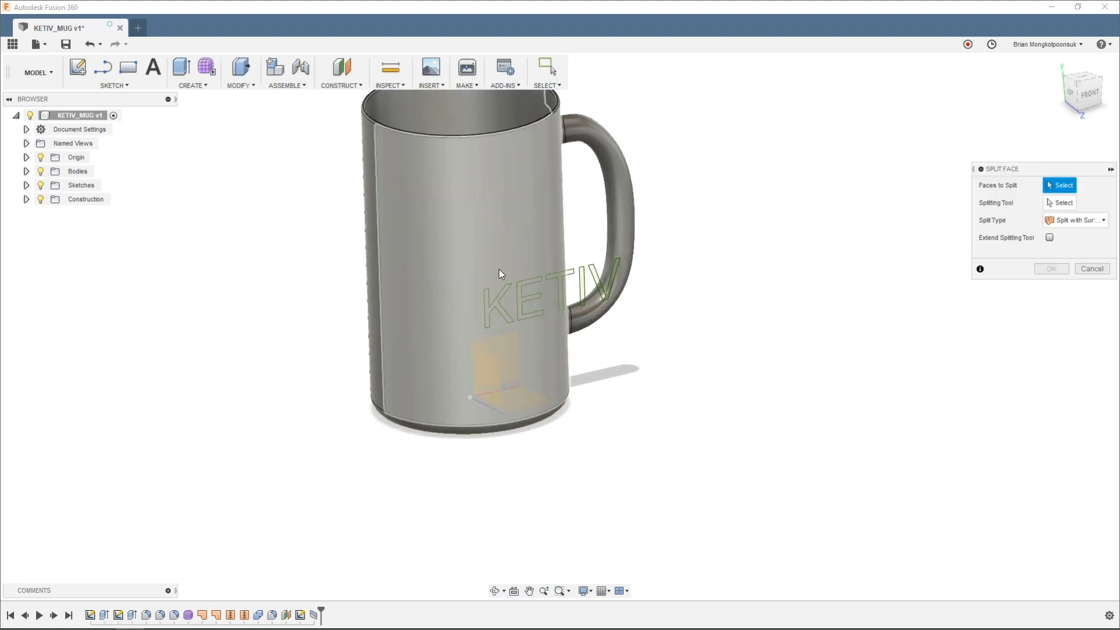
{"action": "left_click", "coordinate": [498, 246]}
{"action": "left_click", "coordinate": [1059, 203]}
{"action": "scroll", "coordinate": [504, 319], "scroll_direction": "up", "scroll_amount": 3}
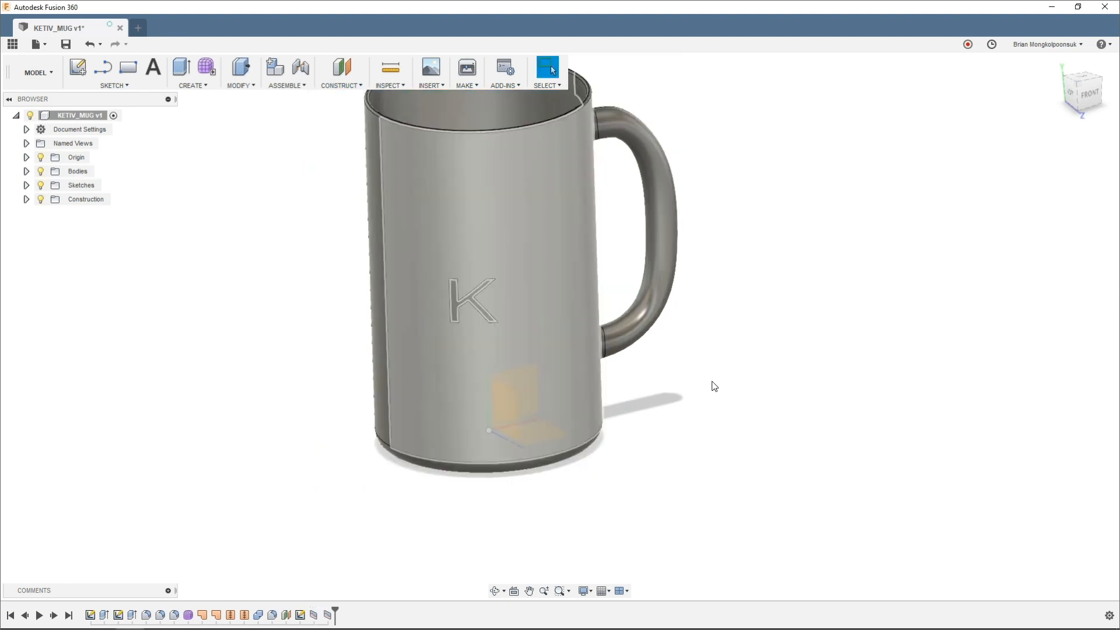
{"action": "middle_click_drag", "start_coordinate": [712, 385], "coordinate": [754, 341], "text": "shift"}
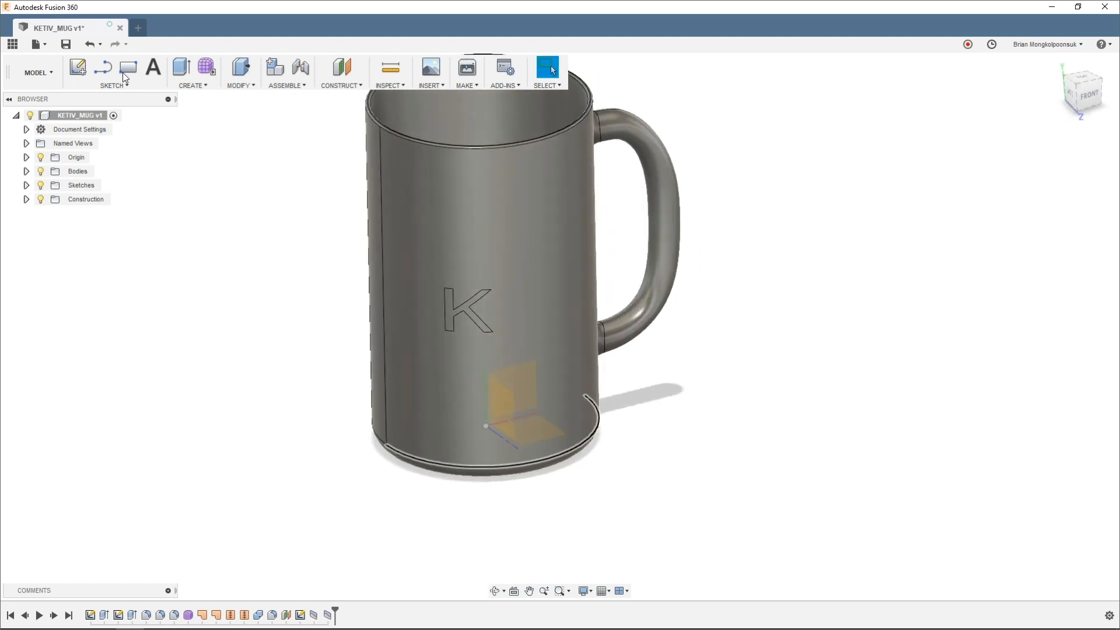
Step: Show Sketch3 and split the front outer face with its letter E, with the splitting tool extended
{"action": "left_click", "coordinate": [26, 186]}
{"action": "left_click", "coordinate": [51, 227]}
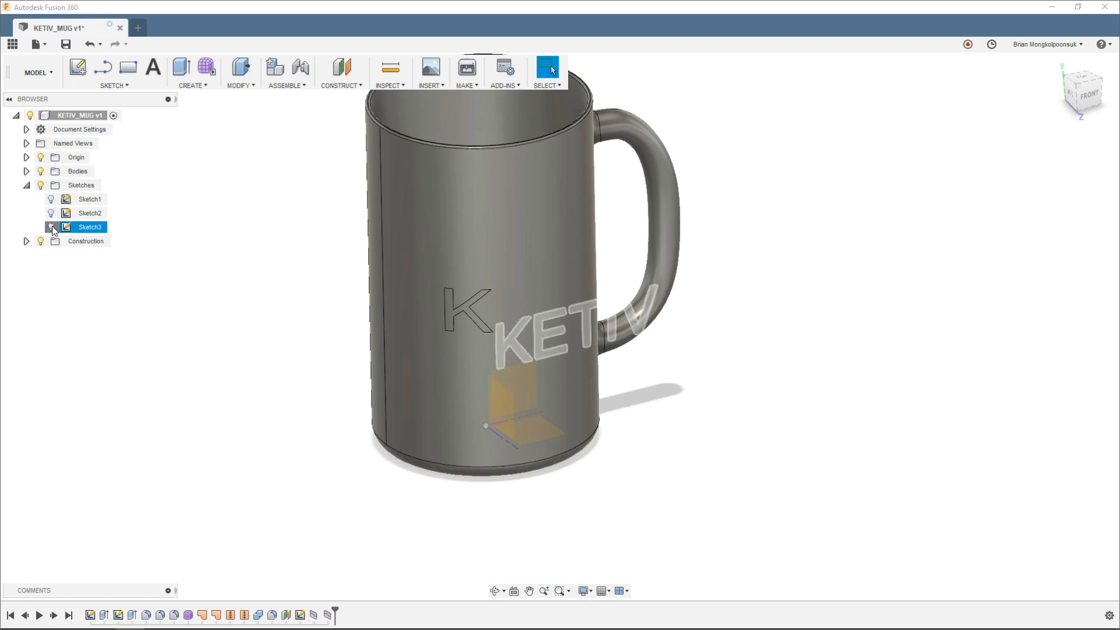
{"action": "right_click", "coordinate": [880, 365]}
{"action": "left_click", "coordinate": [879, 339]}
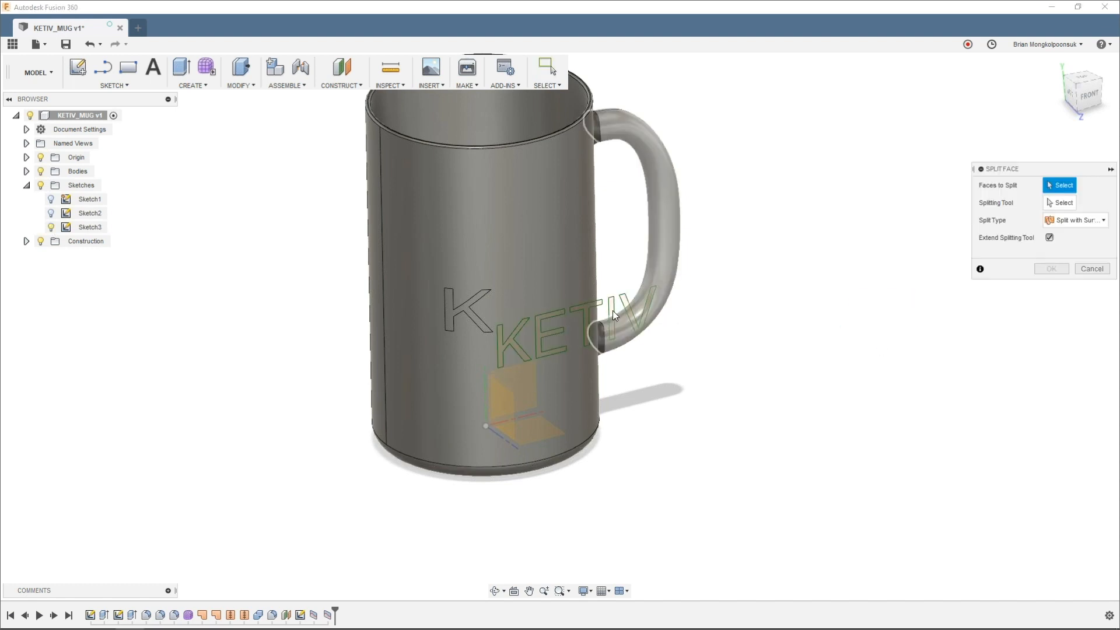
{"action": "left_click", "coordinate": [541, 291]}
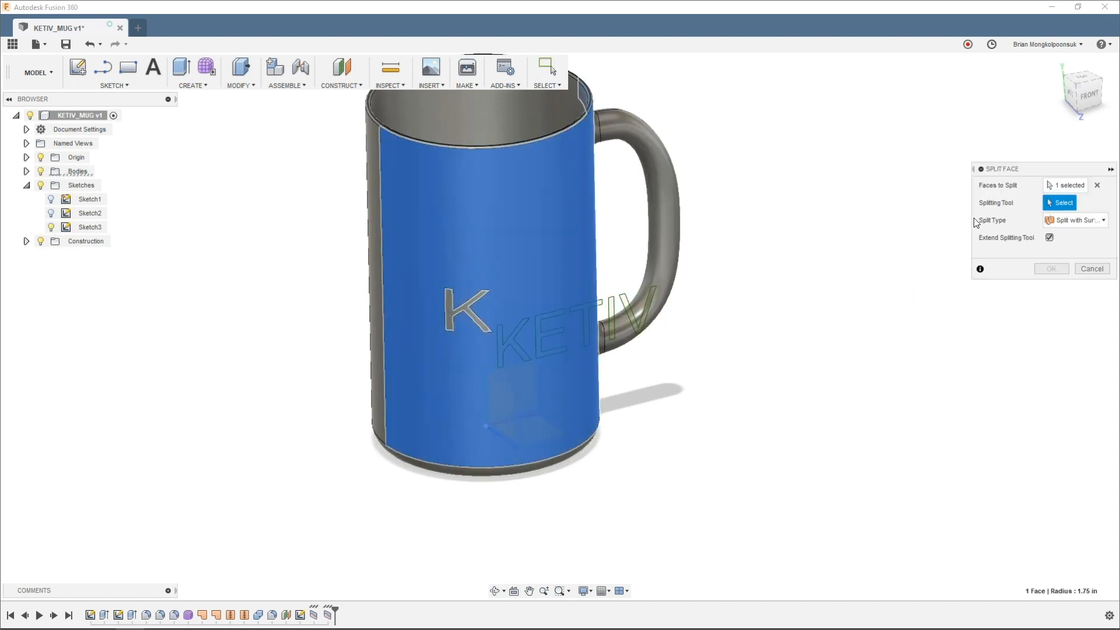
{"action": "left_click", "coordinate": [575, 309]}
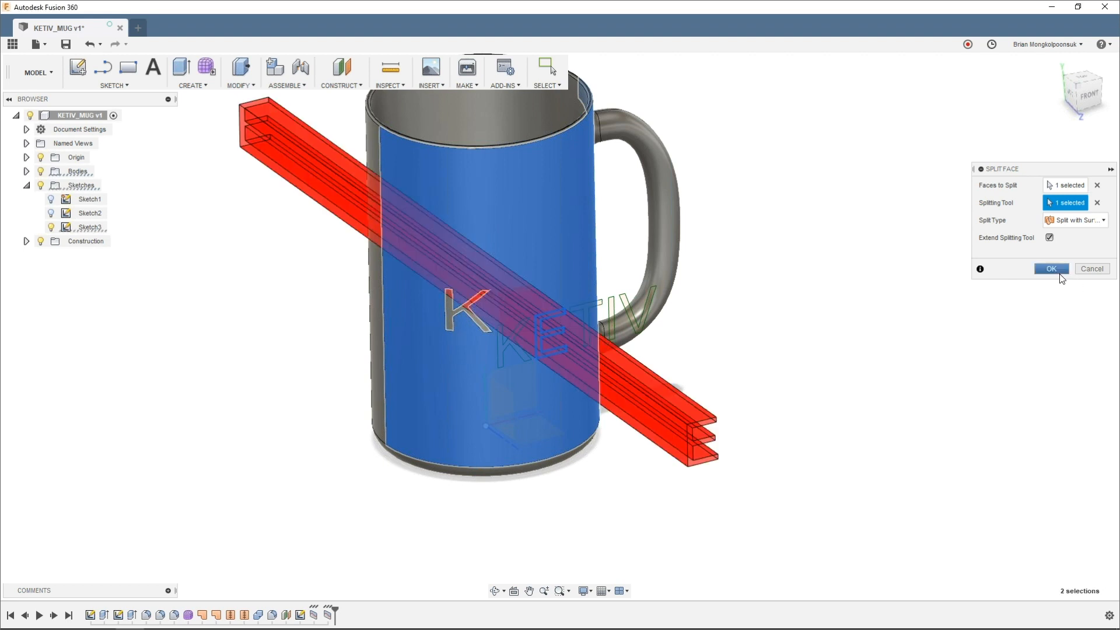
{"action": "left_click", "coordinate": [1051, 268]}
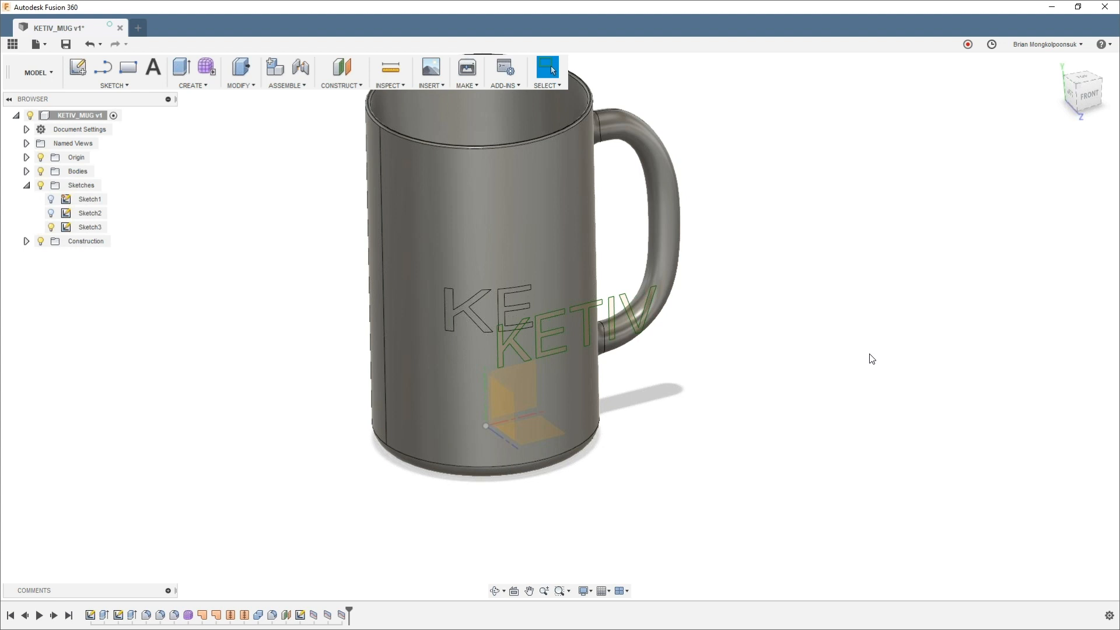
Step: Split the front outer face with the sketched letters T and I in separate Split Face operations
{"action": "right_click", "coordinate": [872, 359]}
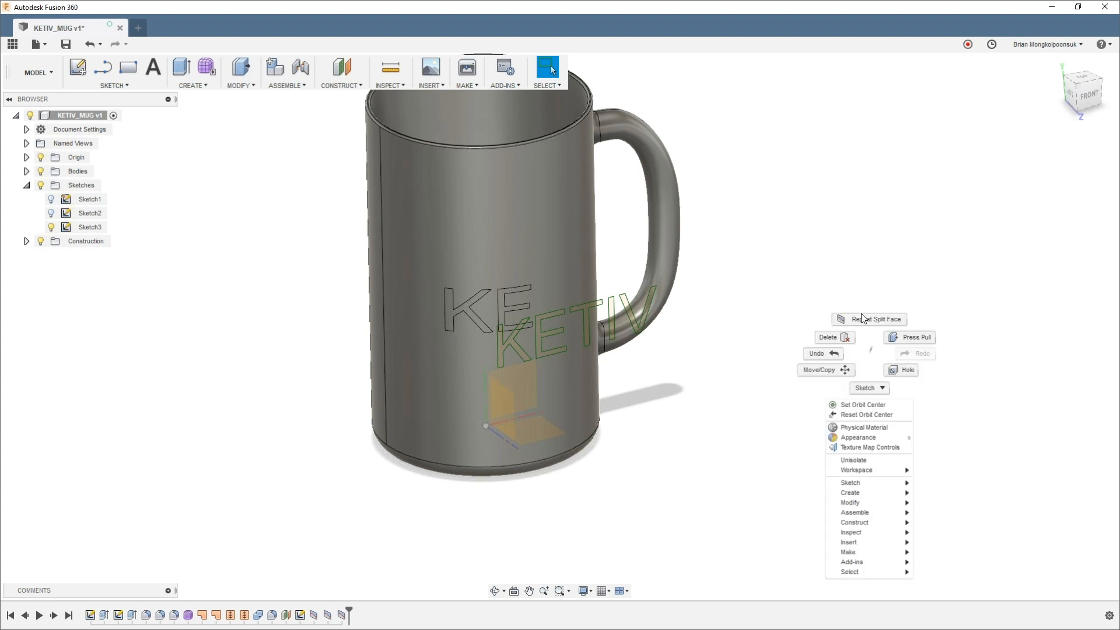
{"action": "left_click", "coordinate": [860, 307]}
{"action": "left_click", "coordinate": [574, 262]}
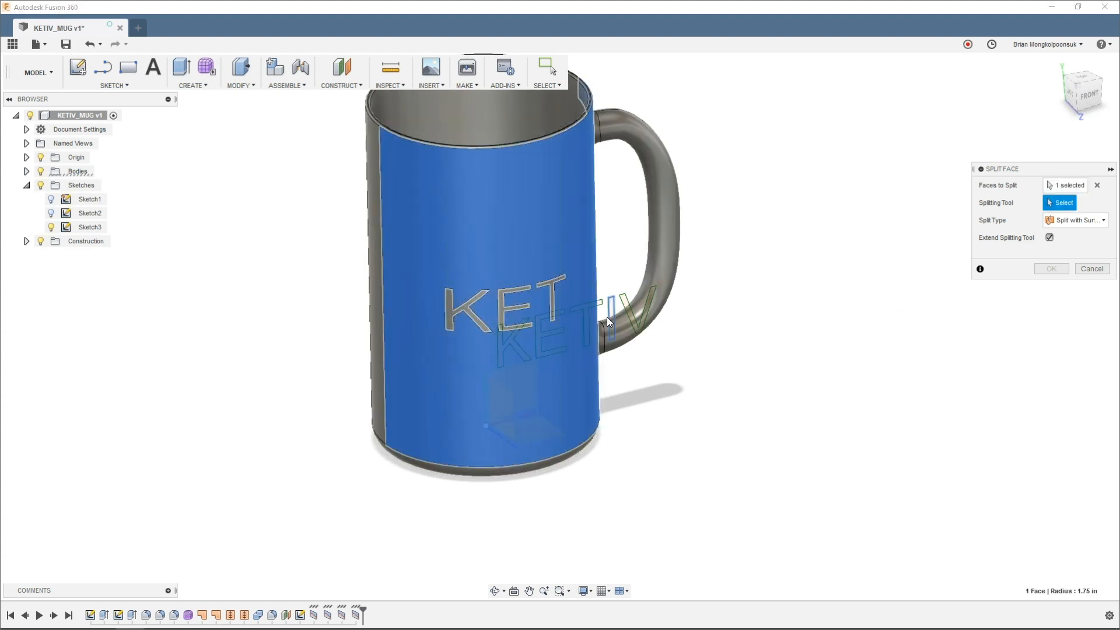
{"action": "left_click", "coordinate": [607, 317]}
{"action": "left_click", "coordinate": [1050, 268]}
Step: Split the front outer face with the sketched letter V and hide Sketch3
{"action": "right_click", "coordinate": [846, 432]}
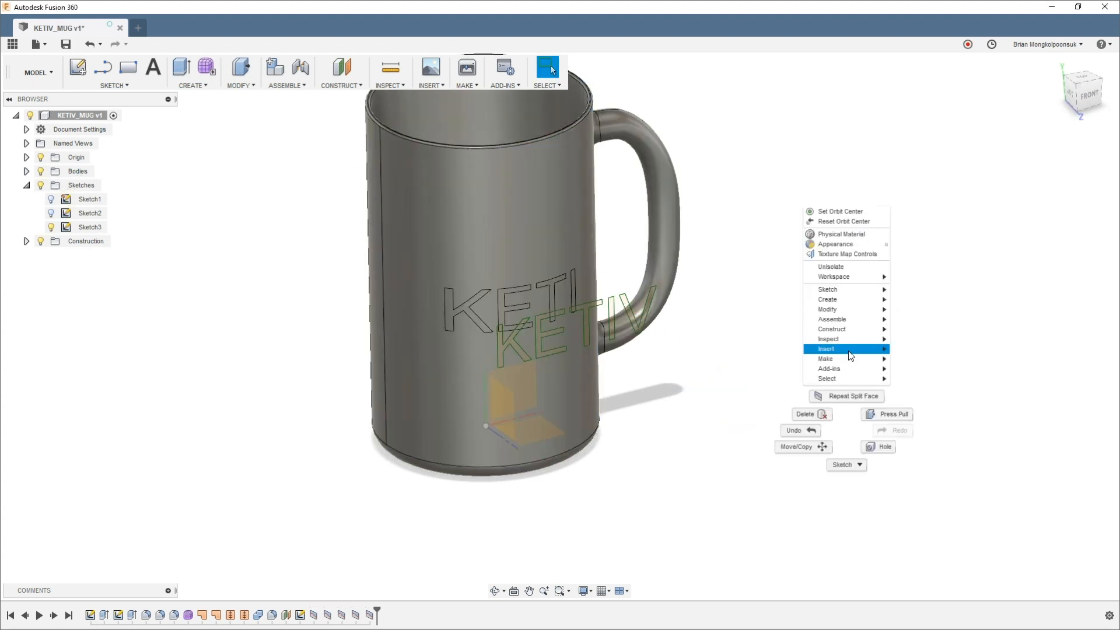
{"action": "key", "text": "Escape"}
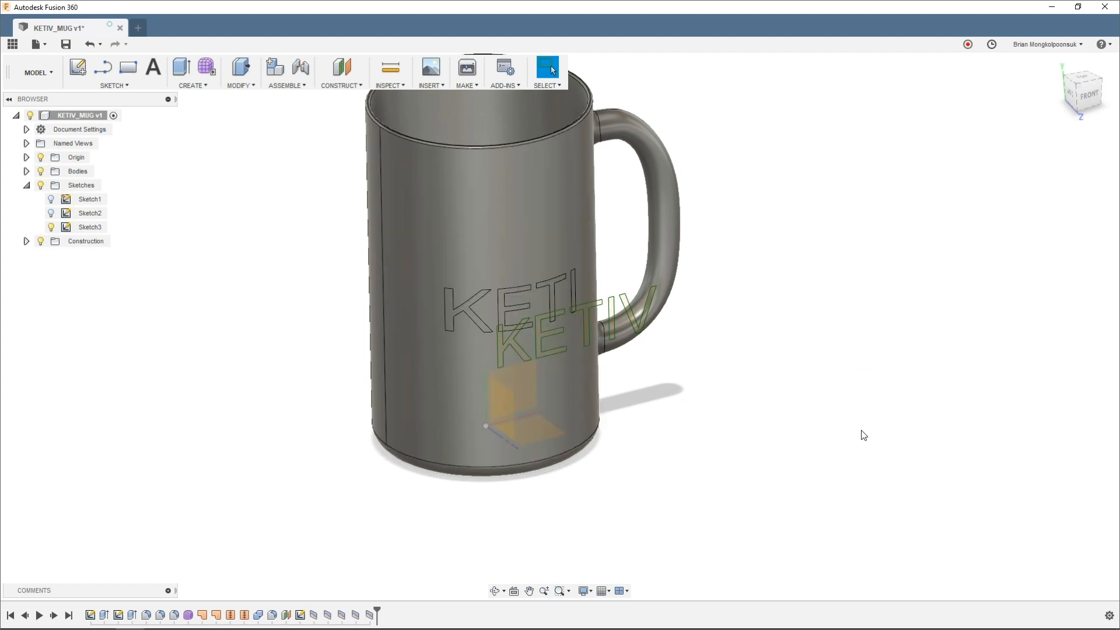
{"action": "right_click", "coordinate": [862, 433]}
{"action": "left_click", "coordinate": [862, 396]}
{"action": "left_click", "coordinate": [1061, 202]}
{"action": "left_click", "coordinate": [623, 306]}
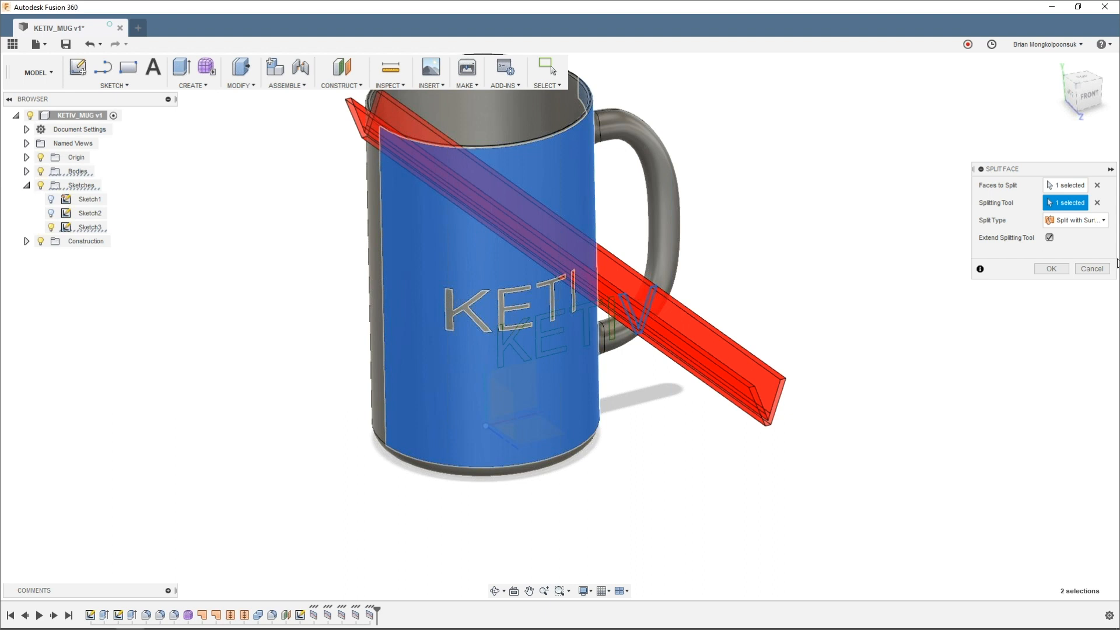
{"action": "left_click", "coordinate": [1051, 269]}
{"action": "middle_click_drag", "start_coordinate": [934, 412], "coordinate": [109, 311], "text": "shift"}
{"action": "left_click", "coordinate": [51, 227]}
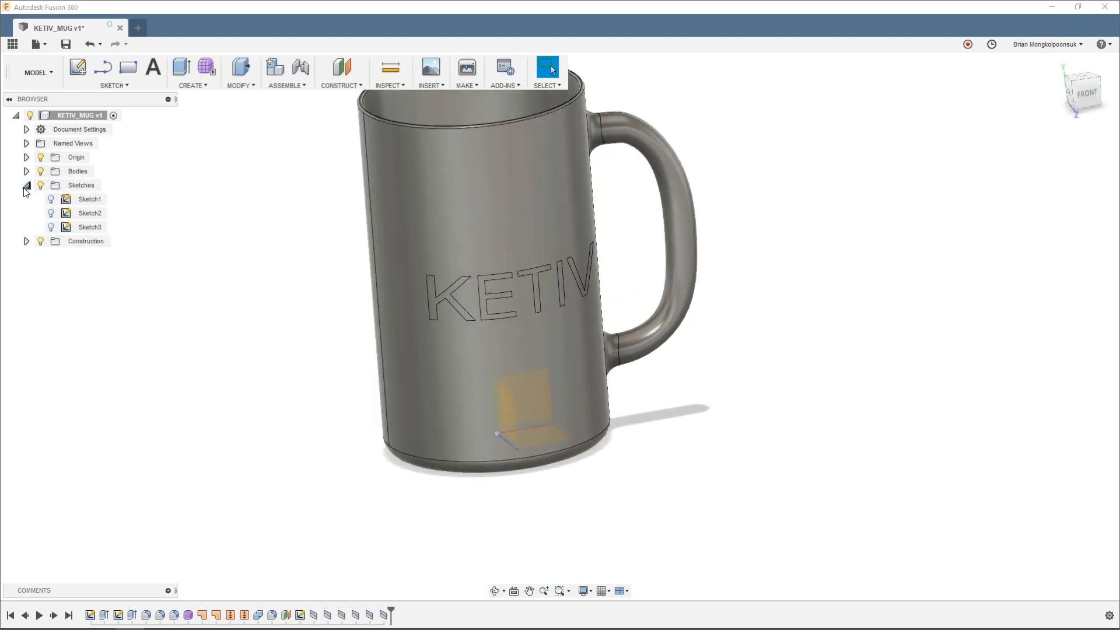
Step: Collapse the Sketches folder and examine the split letter outlines on the mug's front
{"action": "left_click", "coordinate": [26, 185]}
{"action": "scroll", "coordinate": [405, 404], "scroll_direction": "down", "scroll_amount": 2}
{"action": "mouse_move", "coordinate": [737, 412]}
{"action": "middle_mouse_down", "text": "shift"}
{"action": "mouse_move", "coordinate": [712, 405]}
{"action": "mouse_move", "coordinate": [729, 408]}
{"action": "middle_mouse_up", "text": "shift"}
{"action": "scroll", "coordinate": [607, 297], "scroll_direction": "up", "scroll_amount": 2}
{"action": "middle_click_drag", "start_coordinate": [607, 297], "coordinate": [637, 331]}
{"action": "scroll", "coordinate": [679, 317], "scroll_direction": "down", "scroll_amount": 4}
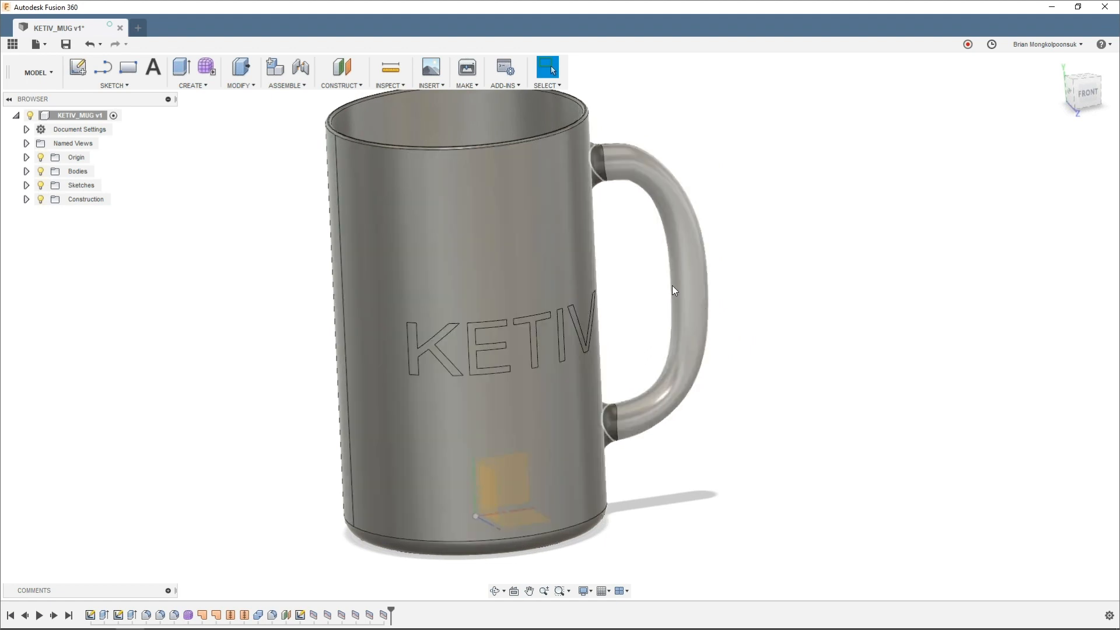
Step: Preview the mug in the Shaded visual style and return to Shaded with Visible Edges Only
{"action": "left_click", "coordinate": [583, 591]}
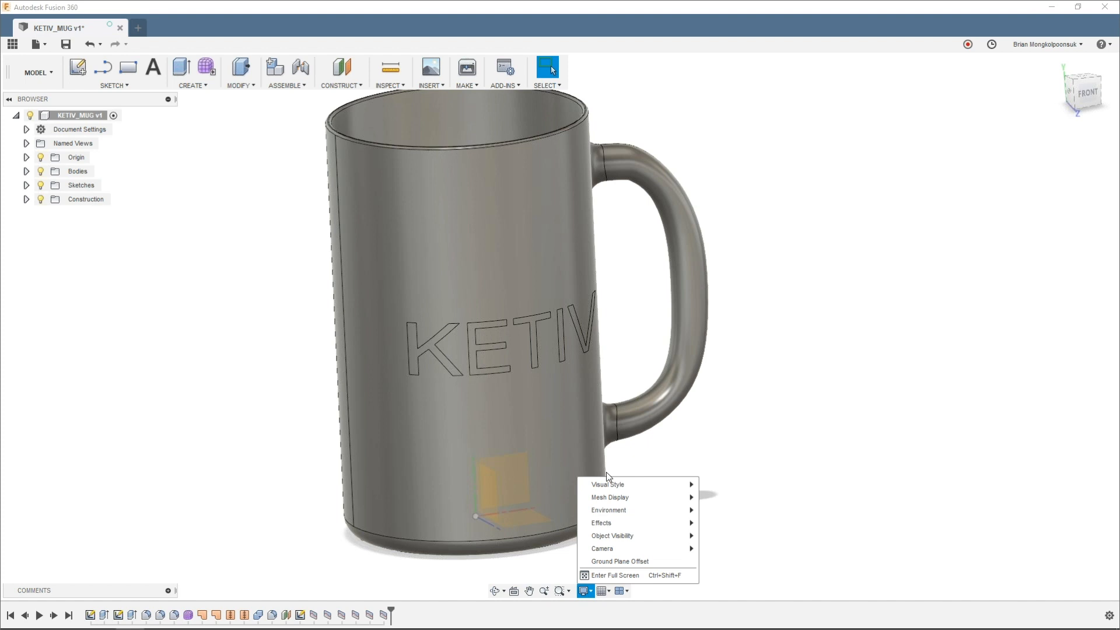
{"action": "mouse_move", "coordinate": [658, 487]}
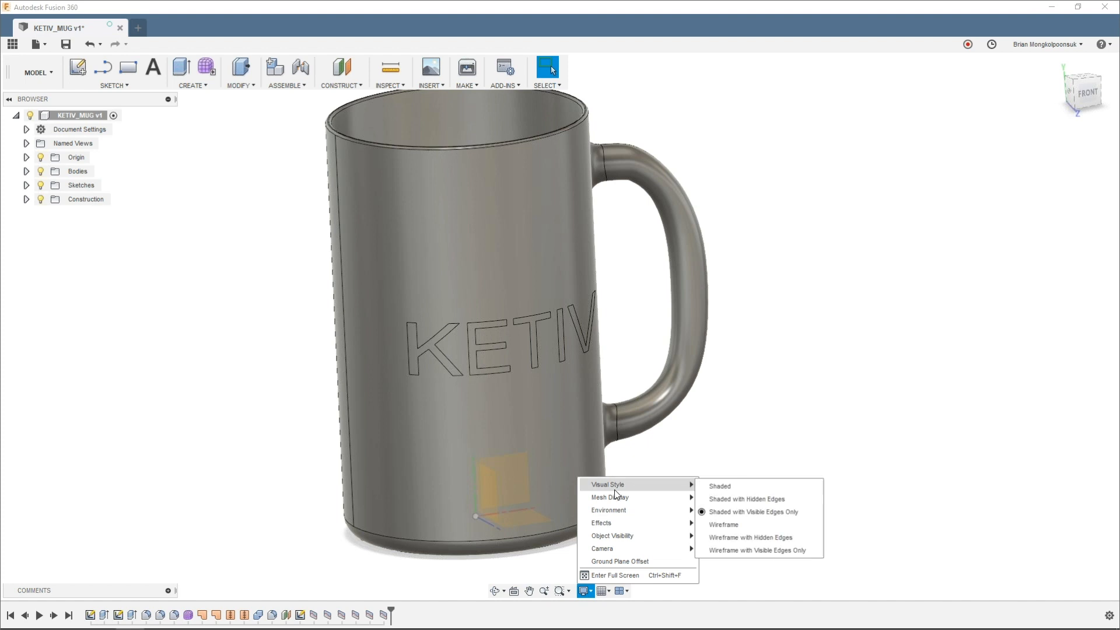
{"action": "left_click", "coordinate": [721, 489]}
{"action": "mouse_move", "coordinate": [740, 467]}
{"action": "middle_mouse_down", "text": "shift"}
{"action": "mouse_move", "coordinate": [740, 483]}
{"action": "mouse_move", "coordinate": [643, 507]}
{"action": "mouse_move", "coordinate": [799, 453]}
{"action": "mouse_move", "coordinate": [815, 428]}
{"action": "mouse_move", "coordinate": [813, 450]}
{"action": "mouse_move", "coordinate": [765, 465]}
{"action": "middle_mouse_up", "text": "shift"}
{"action": "key", "text": "Escape"}
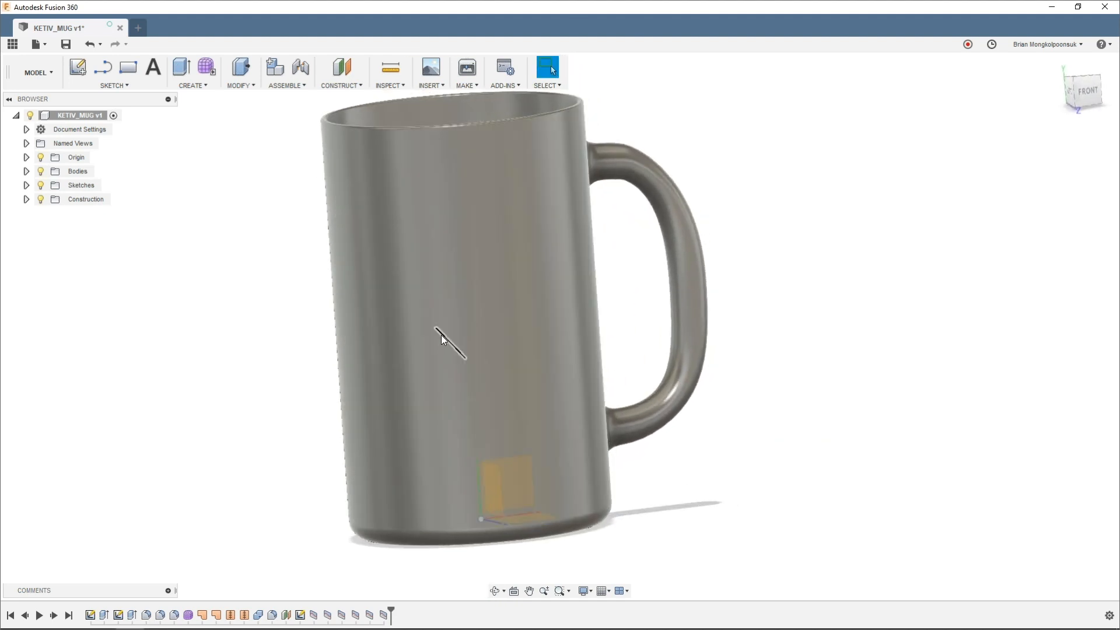
{"action": "left_click", "coordinate": [583, 591]}
{"action": "mouse_move", "coordinate": [615, 485]}
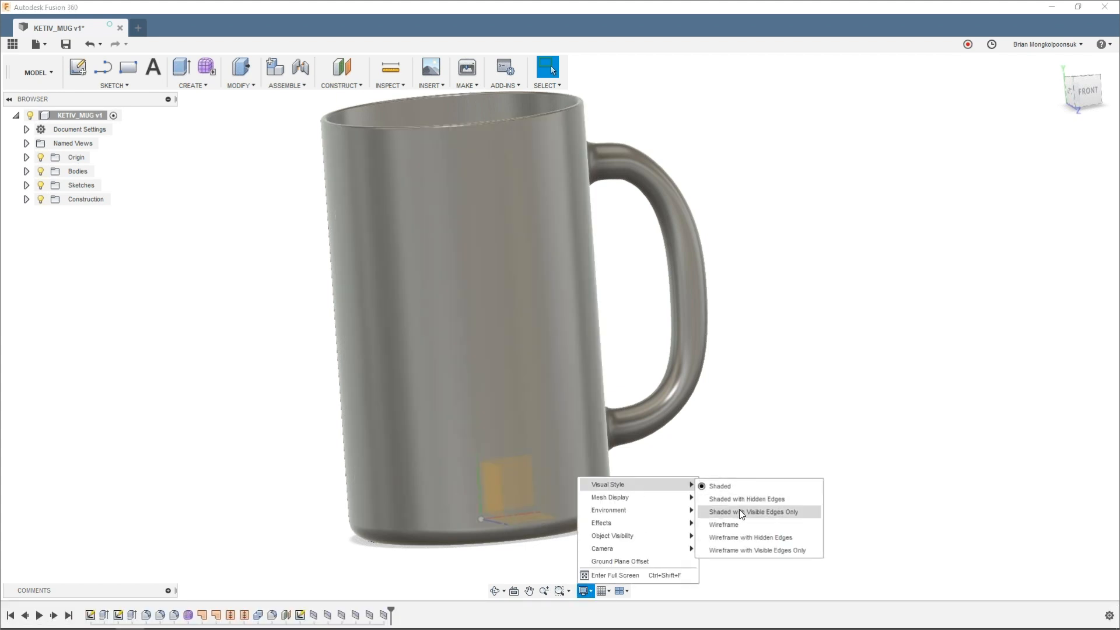
{"action": "left_click", "coordinate": [740, 512]}
{"action": "middle_click_drag", "start_coordinate": [825, 450], "coordinate": [794, 424], "text": "shift"}
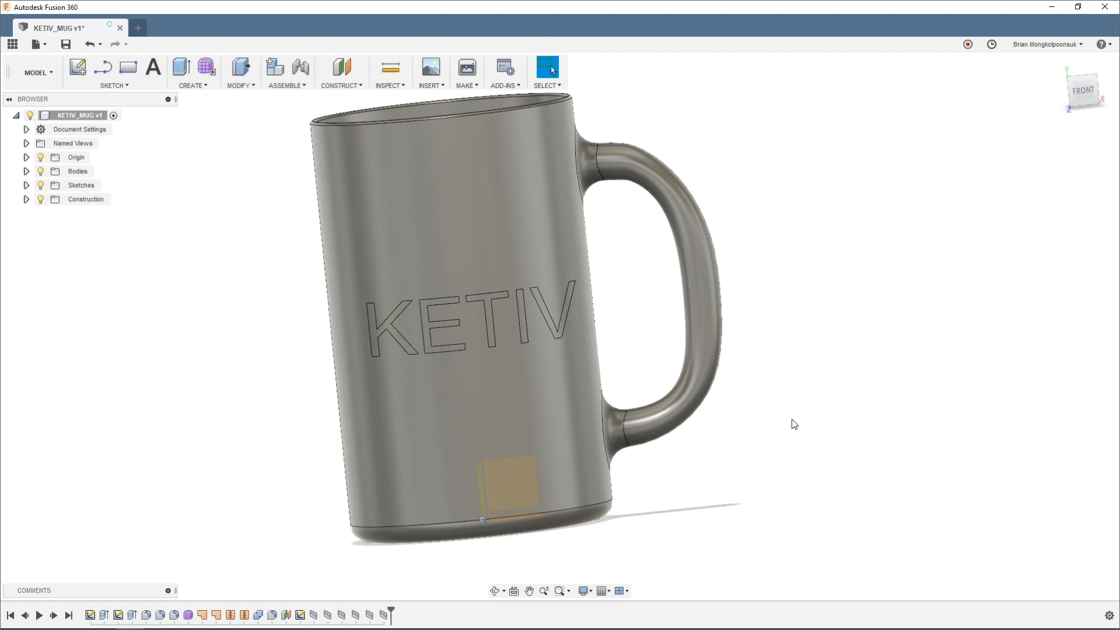
Step: Use Press Pull on the five KETIV letter faces and pull them 0.80 in outward from the mug
{"action": "left_click", "coordinate": [247, 76]}
{"action": "scroll", "coordinate": [350, 324], "scroll_direction": "up", "scroll_amount": 4}
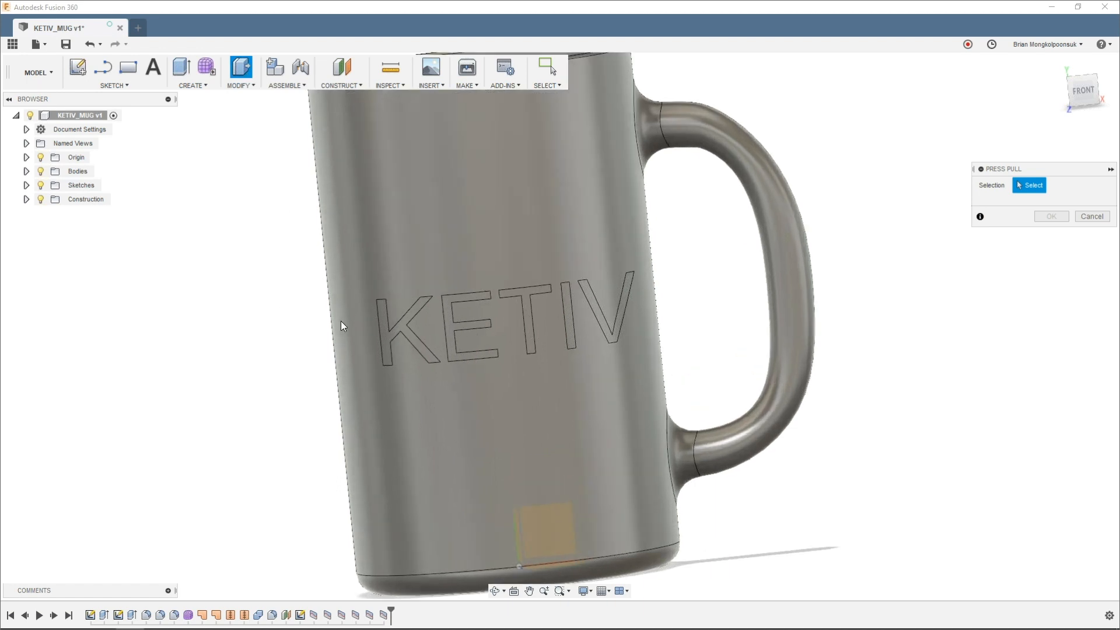
{"action": "left_click", "coordinate": [400, 327]}
{"action": "left_click", "coordinate": [449, 320]}
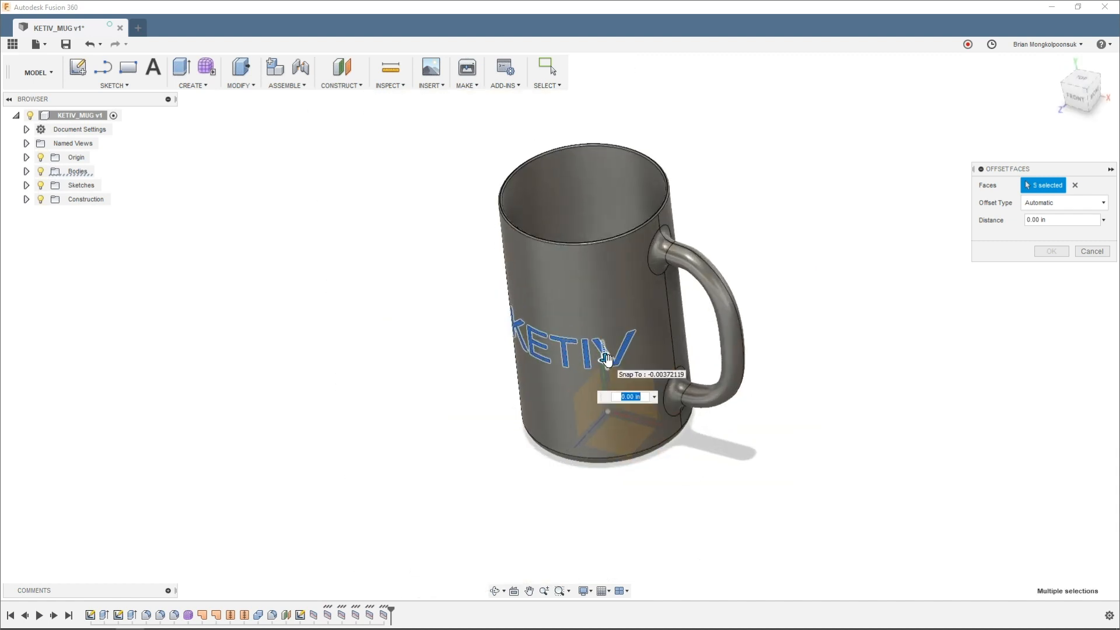
{"action": "left_click_drag", "start_coordinate": [607, 360], "coordinate": [608, 385]}
{"action": "scroll", "coordinate": [500, 363], "scroll_direction": "up", "scroll_amount": 3}
{"action": "middle_click_drag", "start_coordinate": [512, 460], "coordinate": [547, 427], "text": "shift"}
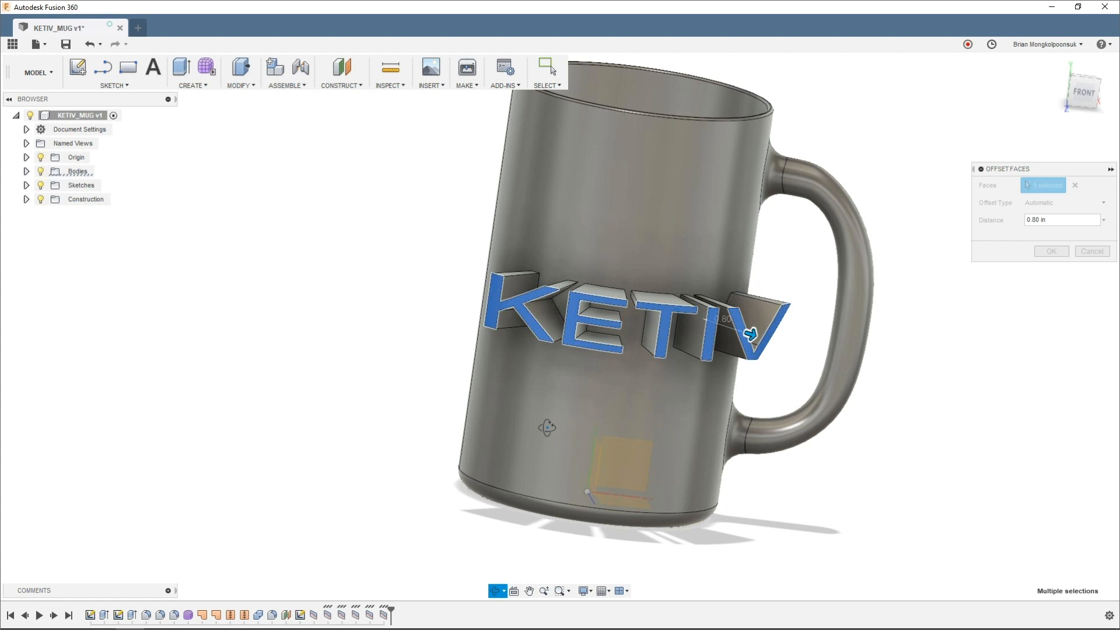
{"action": "middle_click_drag", "start_coordinate": [547, 427], "coordinate": [523, 283], "text": "shift"}
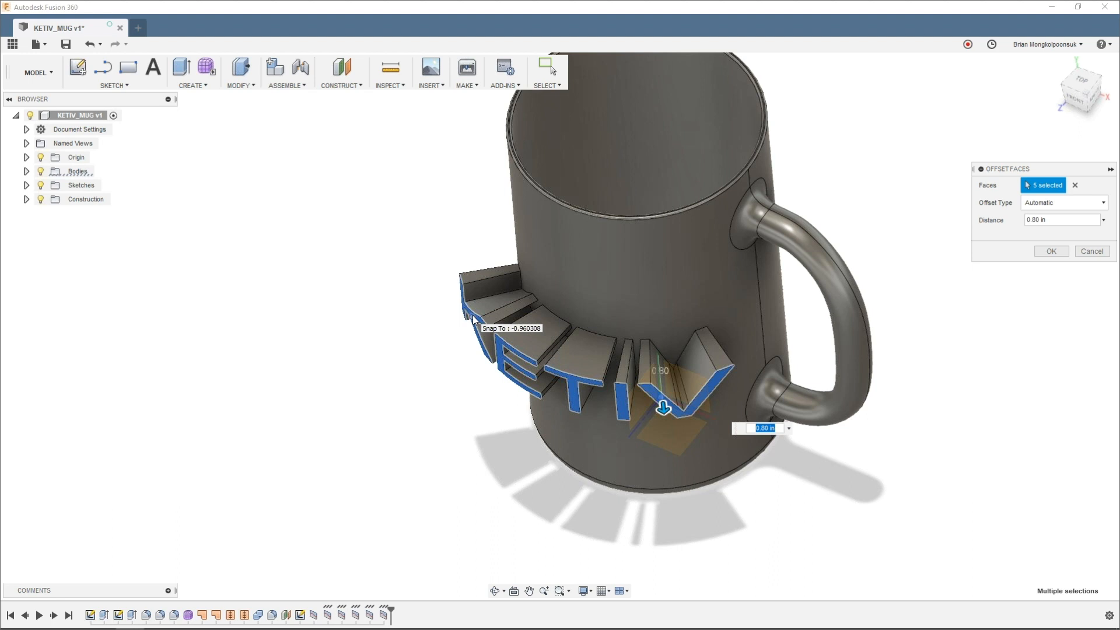
{"action": "scroll", "coordinate": [472, 319], "scroll_direction": "up", "scroll_amount": 2}
{"action": "middle_click_drag", "start_coordinate": [473, 320], "coordinate": [554, 250], "text": "shift"}
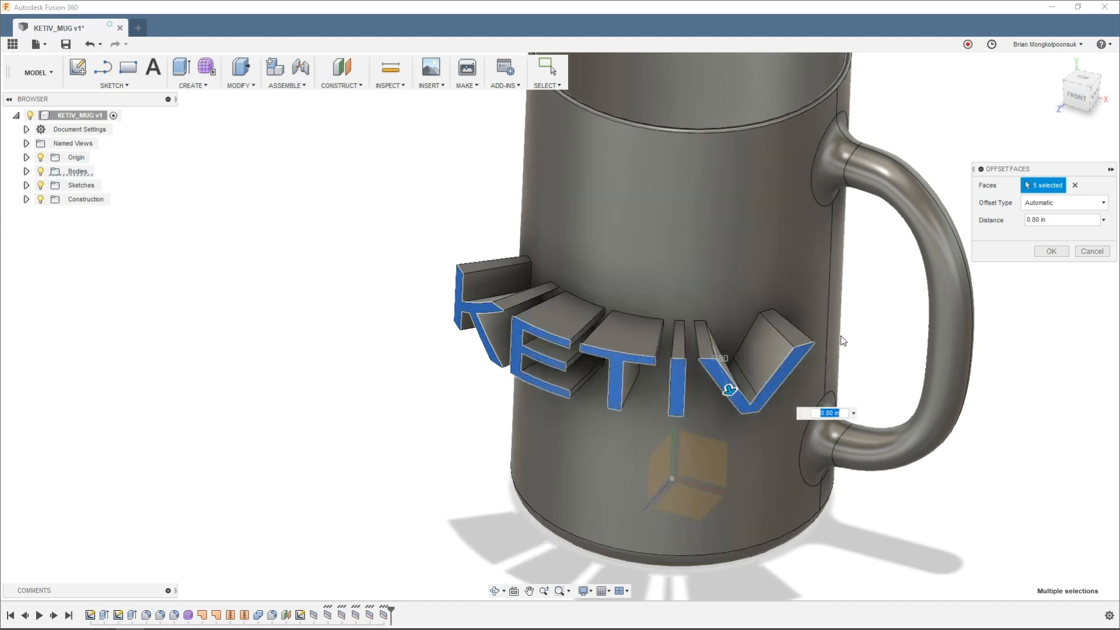
Step: Push the letter faces' offset inward to -0.50 in and bring it back to -0.10 in
{"action": "left_click_drag", "start_coordinate": [734, 386], "coordinate": [712, 330]}
{"action": "middle_click_drag", "start_coordinate": [712, 330], "coordinate": [681, 337], "text": "shift"}
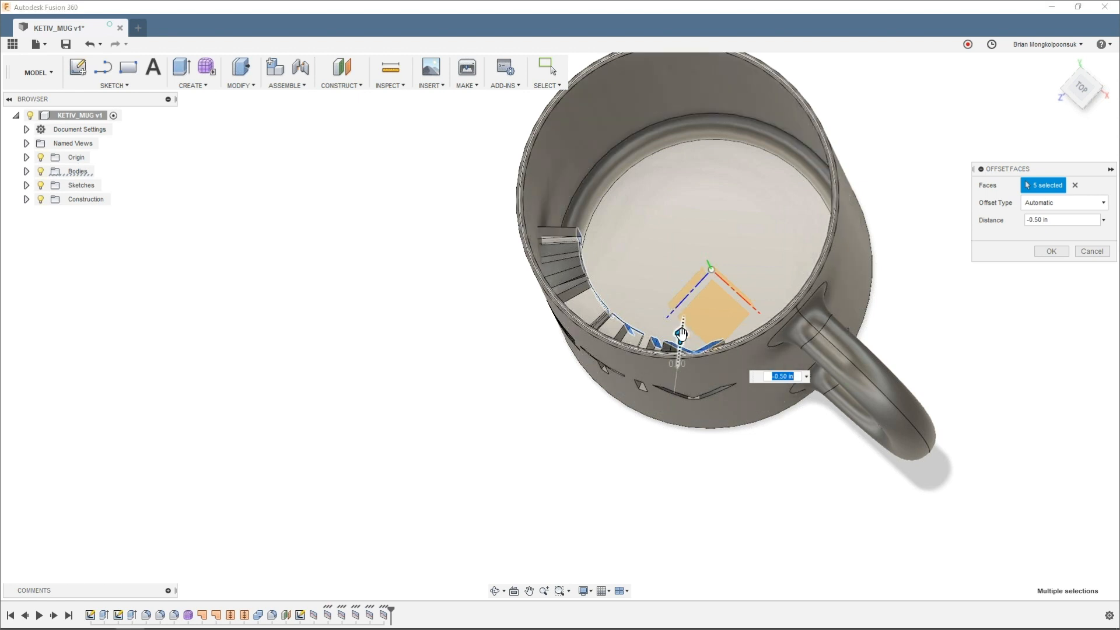
{"action": "left_click_drag", "start_coordinate": [680, 341], "coordinate": [682, 384]}
{"action": "middle_click_drag", "start_coordinate": [682, 383], "coordinate": [695, 315], "text": "shift"}
{"action": "left_click_drag", "start_coordinate": [695, 315], "coordinate": [703, 314]}
Step: Set the letter faces' offset distance to -0.05 in and apply it to engrave the lettering
{"action": "type", "text": "-"}
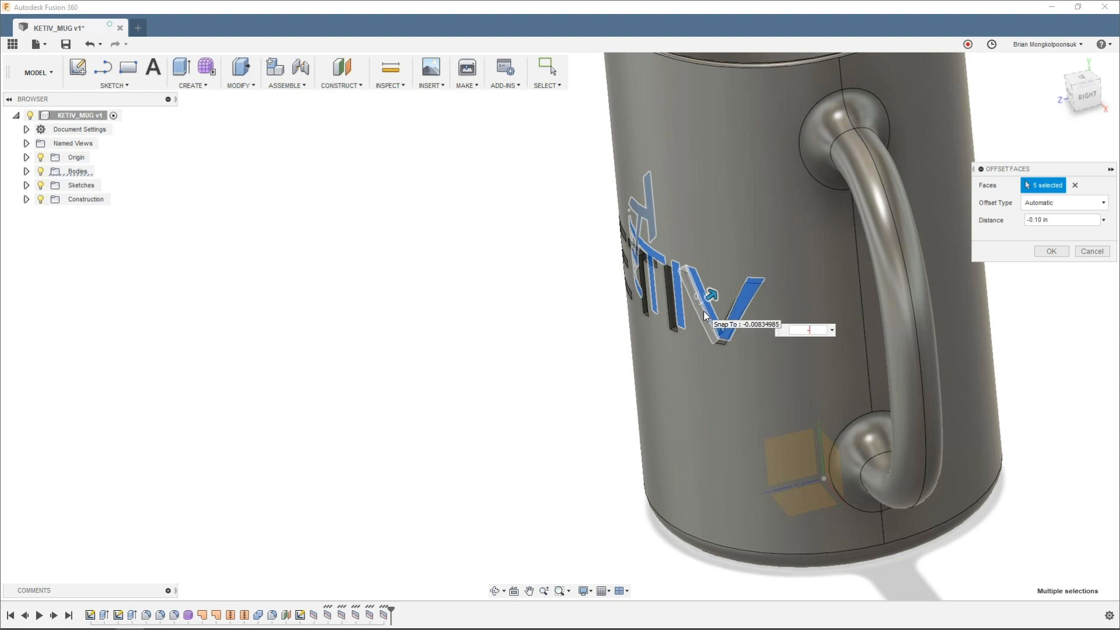
{"action": "type", "text": ".5"}
{"action": "key", "text": "BackSpace"}
{"action": "type", "text": "05"}
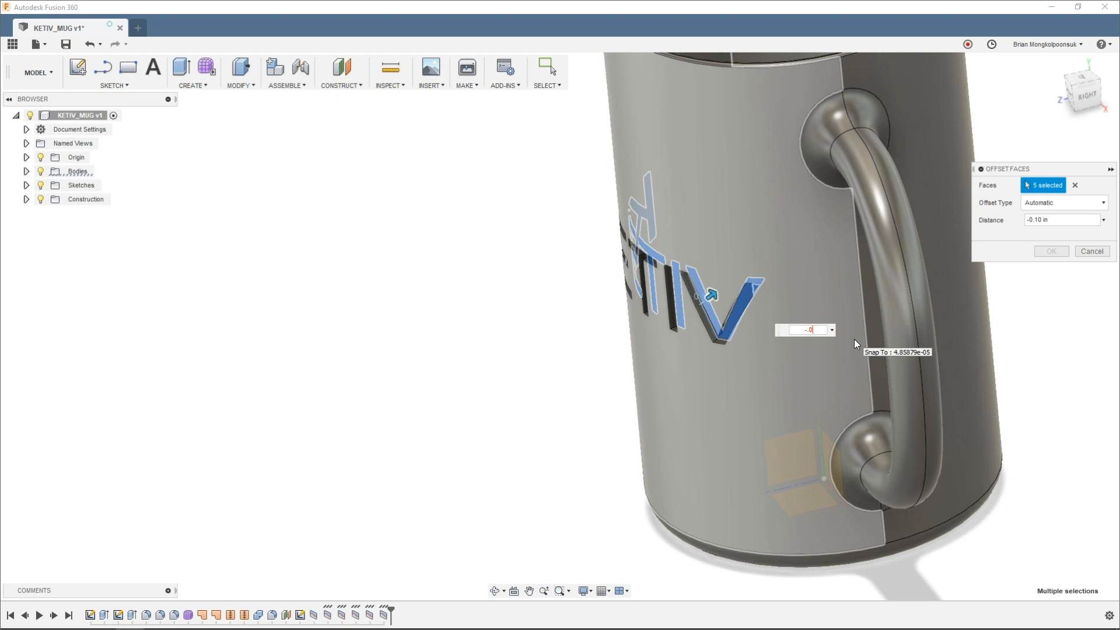
{"action": "key", "text": "Return"}
{"action": "key", "text": "Return"}
{"action": "key", "text": "F4"}
{"action": "left_click_drag", "start_coordinate": [507, 300], "coordinate": [532, 363]}
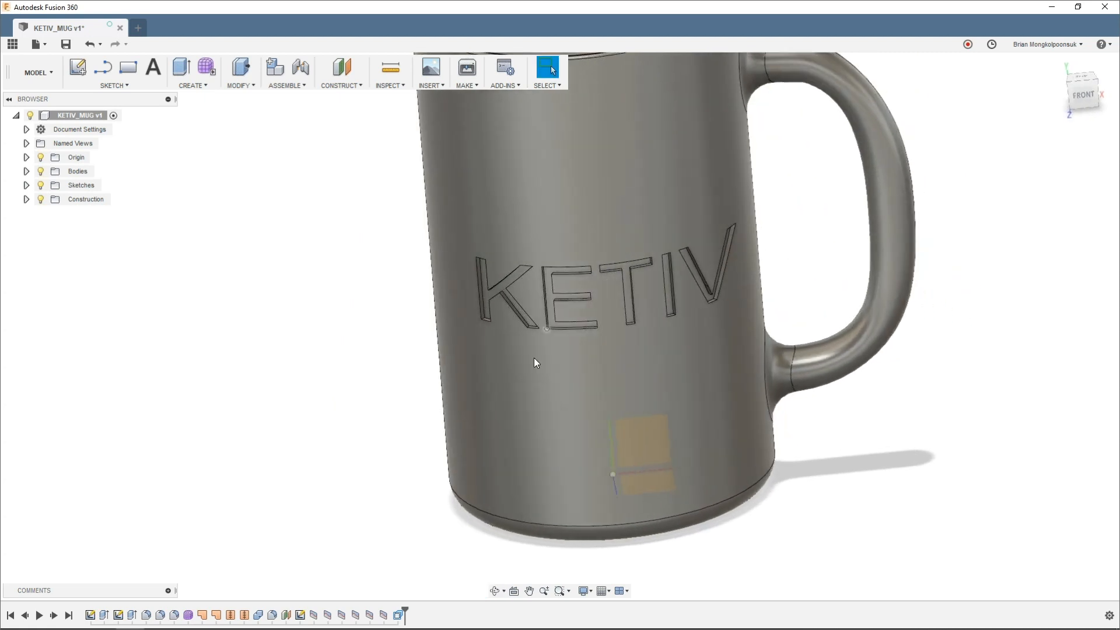
Step: Edit the letters' offset feature and set its distance to 0.10 in to raise the lettering
{"action": "key", "text": "F6"}
{"action": "left_click_drag", "start_coordinate": [725, 293], "coordinate": [697, 295]}
{"action": "key", "text": "Escape"}
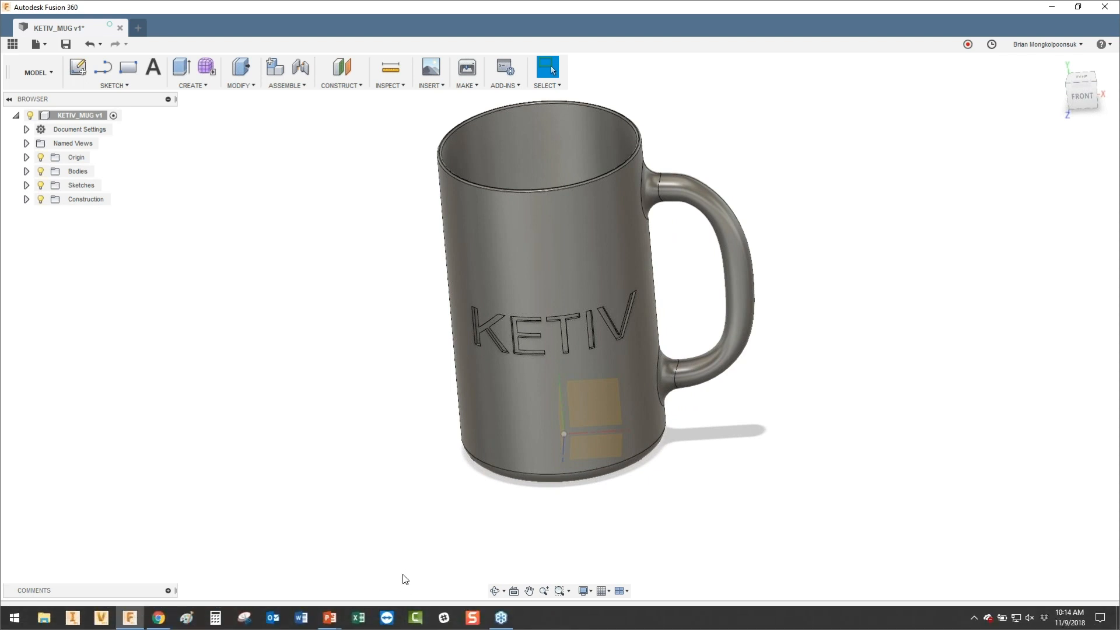
{"action": "double_click", "coordinate": [398, 614]}
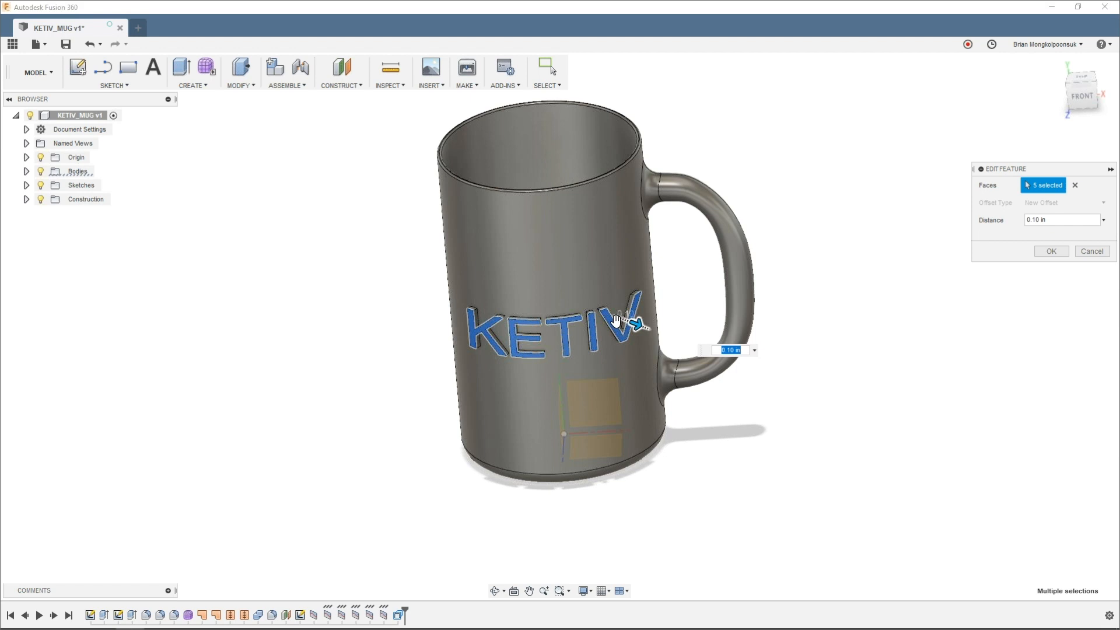
{"action": "key", "text": "Return"}
Step: Examine the raised letters from above and the front, including how an edge of the K extends from the curved wall
{"action": "middle_click_drag", "start_coordinate": [657, 336], "coordinate": [352, 315], "text": "shift"}
{"action": "scroll", "coordinate": [555, 337], "scroll_direction": "up", "scroll_amount": 6}
{"action": "scroll", "coordinate": [540, 343], "scroll_direction": "up", "scroll_amount": 2}
{"action": "left_click", "coordinate": [531, 343]}
{"action": "scroll", "coordinate": [385, 350], "scroll_direction": "down", "scroll_amount": 8}
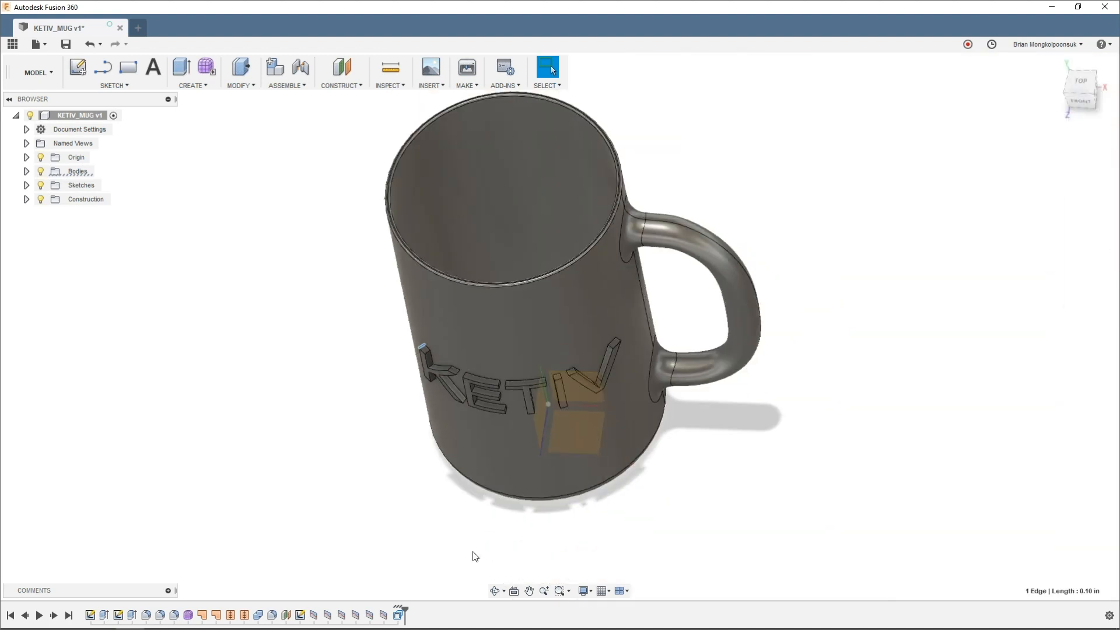
{"action": "middle_click_drag", "start_coordinate": [367, 340], "coordinate": [383, 385], "text": "shift"}
{"action": "scroll", "coordinate": [455, 402], "scroll_direction": "up", "scroll_amount": 3}
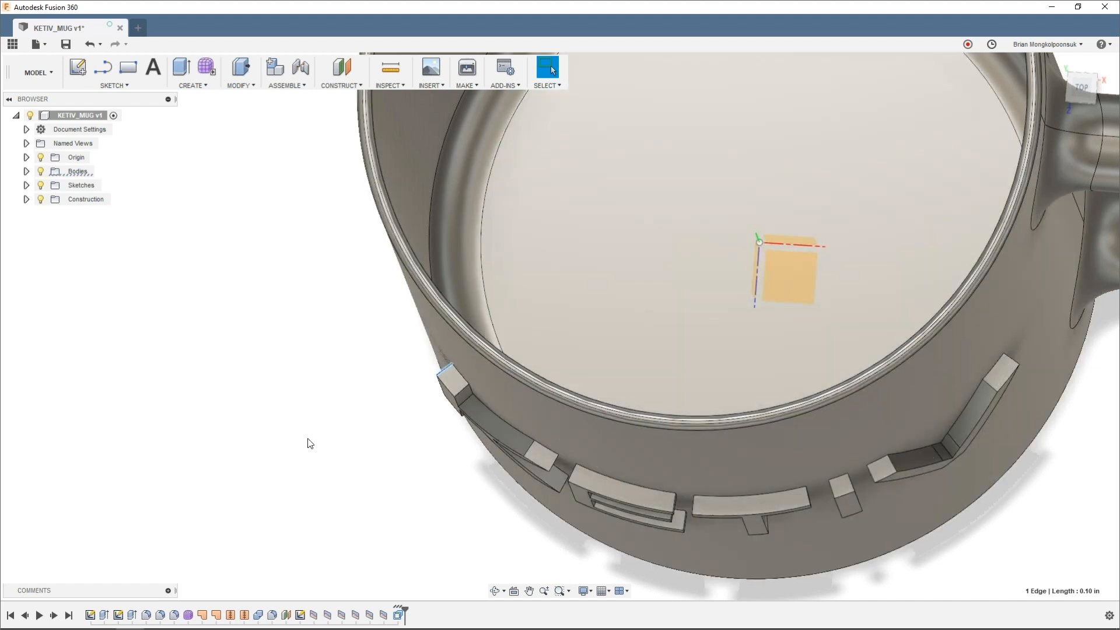
{"action": "left_click", "coordinate": [307, 429]}
{"action": "scroll", "coordinate": [289, 346], "scroll_direction": "down", "scroll_amount": 5}
{"action": "left_click_drag", "start_coordinate": [374, 496], "coordinate": [390, 430], "text": "shift"}
{"action": "middle_click_drag", "start_coordinate": [390, 430], "coordinate": [320, 362], "text": "shift"}
{"action": "scroll", "coordinate": [371, 425], "scroll_direction": "down", "scroll_amount": 3}
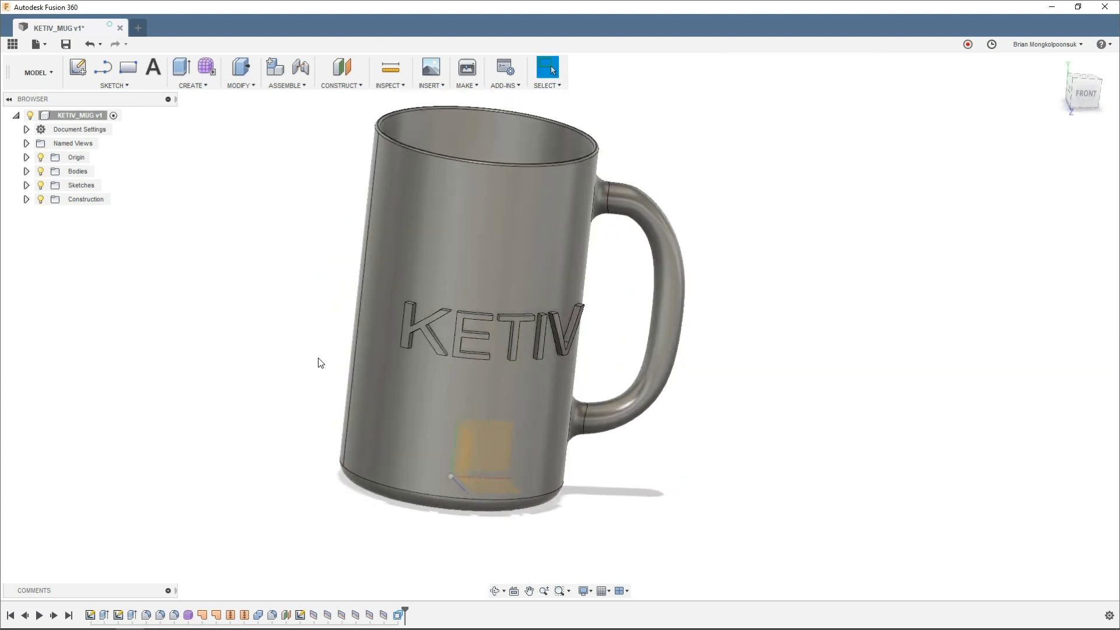
{"action": "mouse_move", "coordinate": [267, 218]}
{"action": "middle_mouse_down", "text": "shift"}
{"action": "mouse_move", "coordinate": [247, 220]}
{"action": "mouse_move", "coordinate": [253, 228]}
{"action": "middle_mouse_up", "text": "shift"}
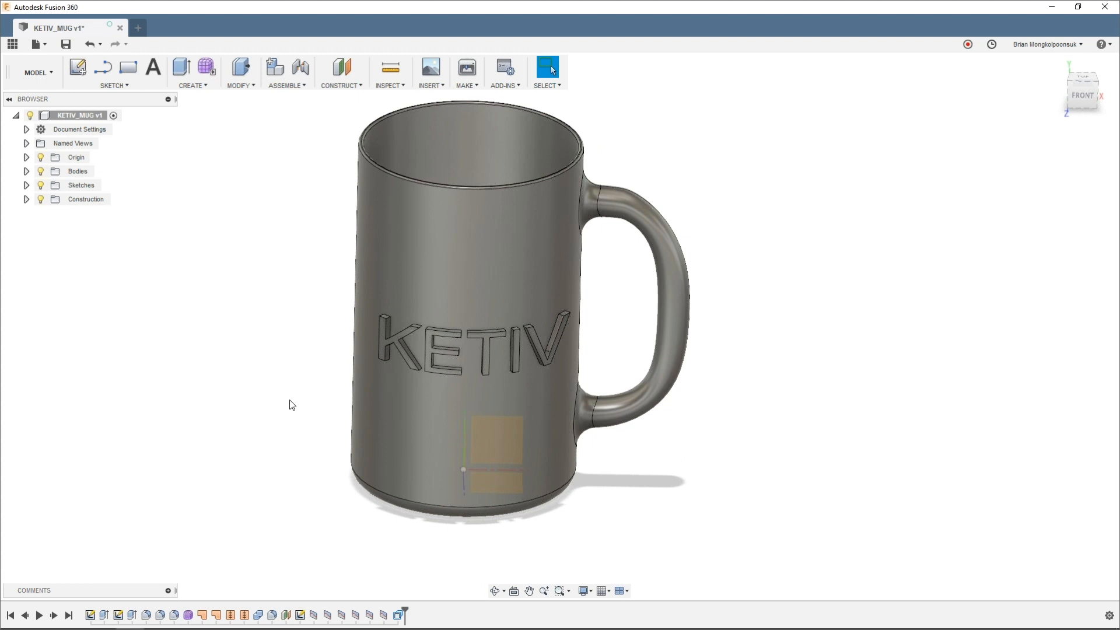
Step: Delete the offset faces feature together with all the split face features used for the lettering
{"action": "left_click", "coordinate": [398, 617]}
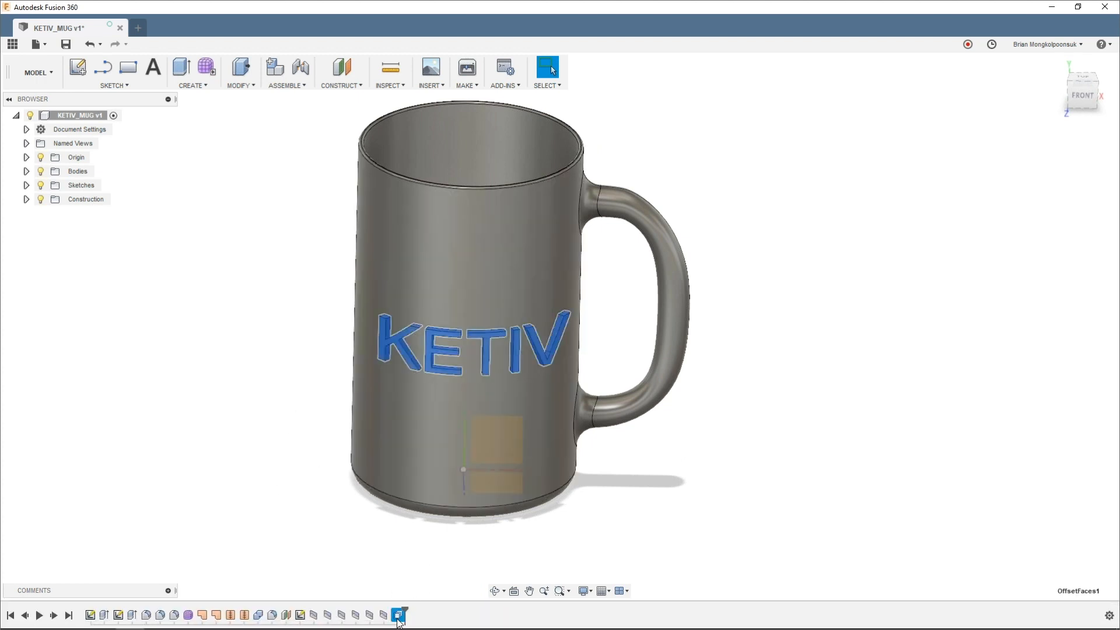
{"action": "left_click", "coordinate": [317, 615], "text": "shift"}
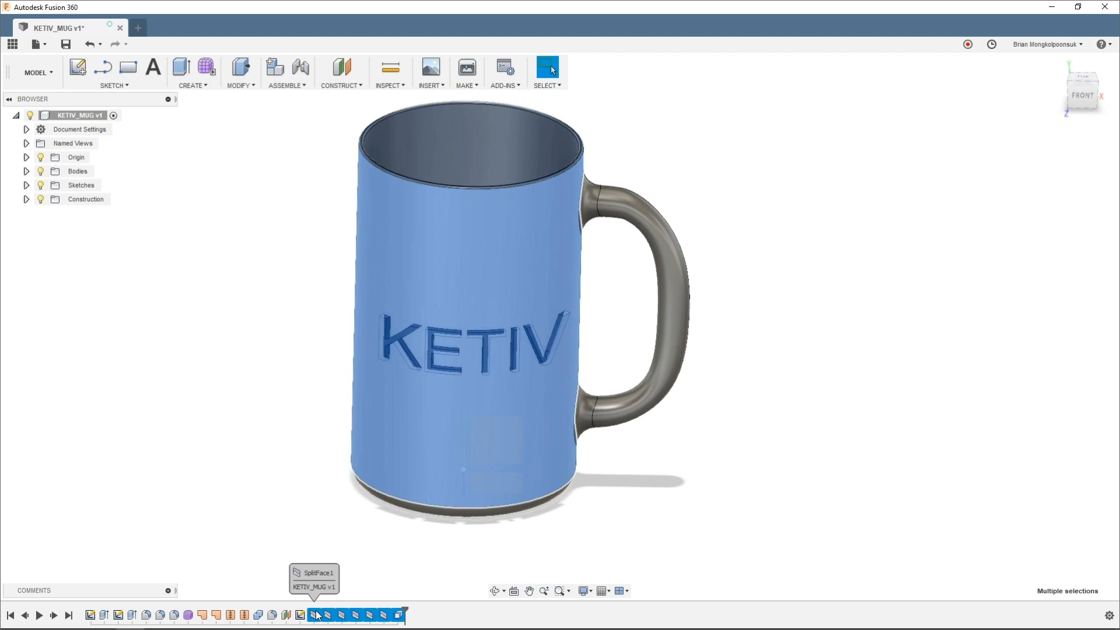
{"action": "key", "text": "Delete"}
Step: Open the lettering sketch and undo the history back through Explode Text to recover the KETIV text object
{"action": "double_click", "coordinate": [300, 616]}
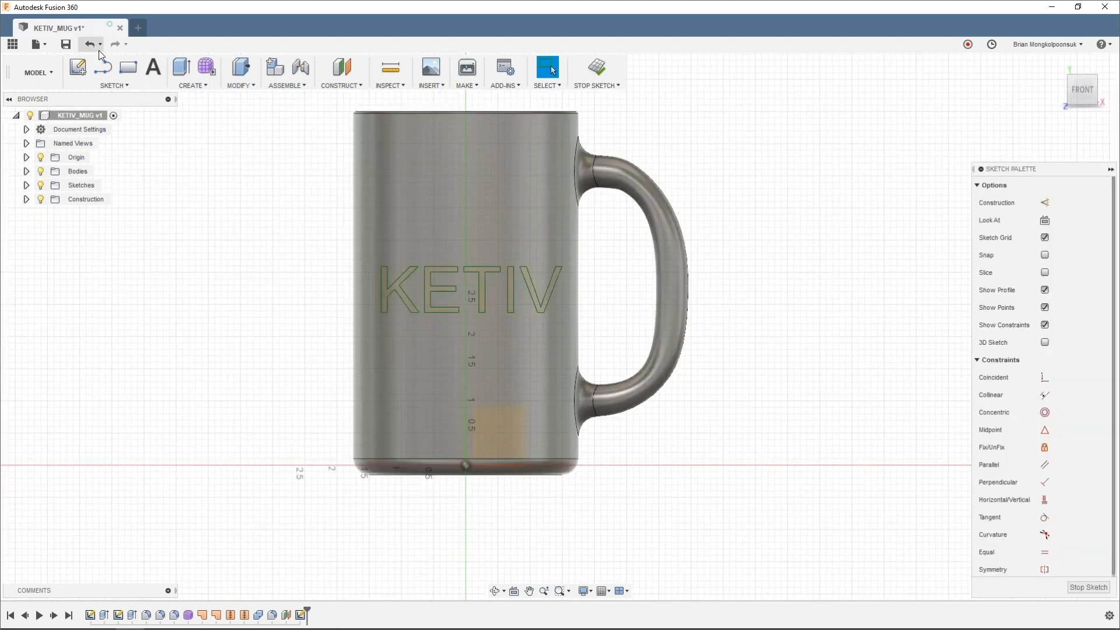
{"action": "left_click", "coordinate": [99, 49]}
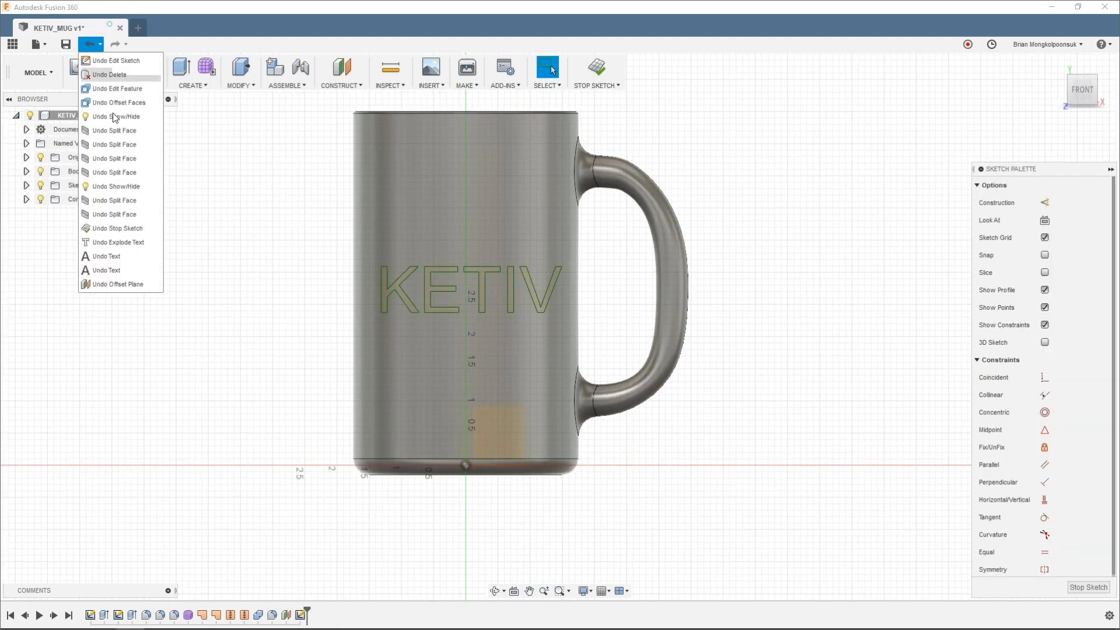
{"action": "left_click", "coordinate": [112, 242]}
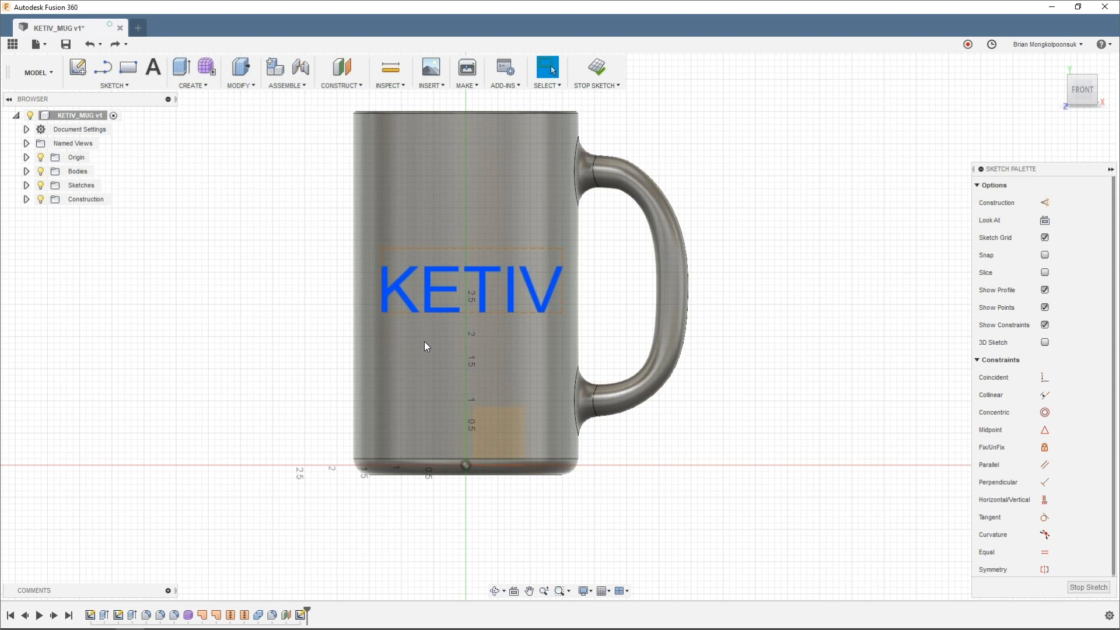
Step: Extrude the KETIV text 0.1 in, starting from the mug's outer face as the object, with the Join operation
{"action": "key", "text": "e"}
{"action": "left_click", "coordinate": [1051, 203]}
{"action": "left_click", "coordinate": [1052, 247]}
{"action": "left_click", "coordinate": [505, 260]}
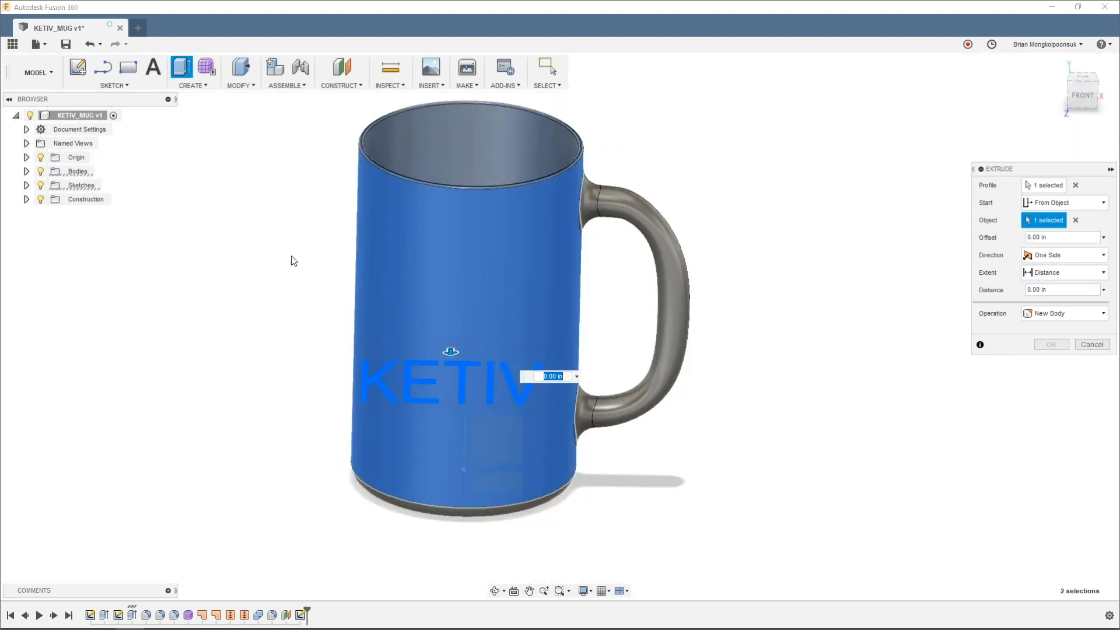
{"action": "middle_click_drag", "start_coordinate": [288, 260], "coordinate": [290, 303], "text": "shift"}
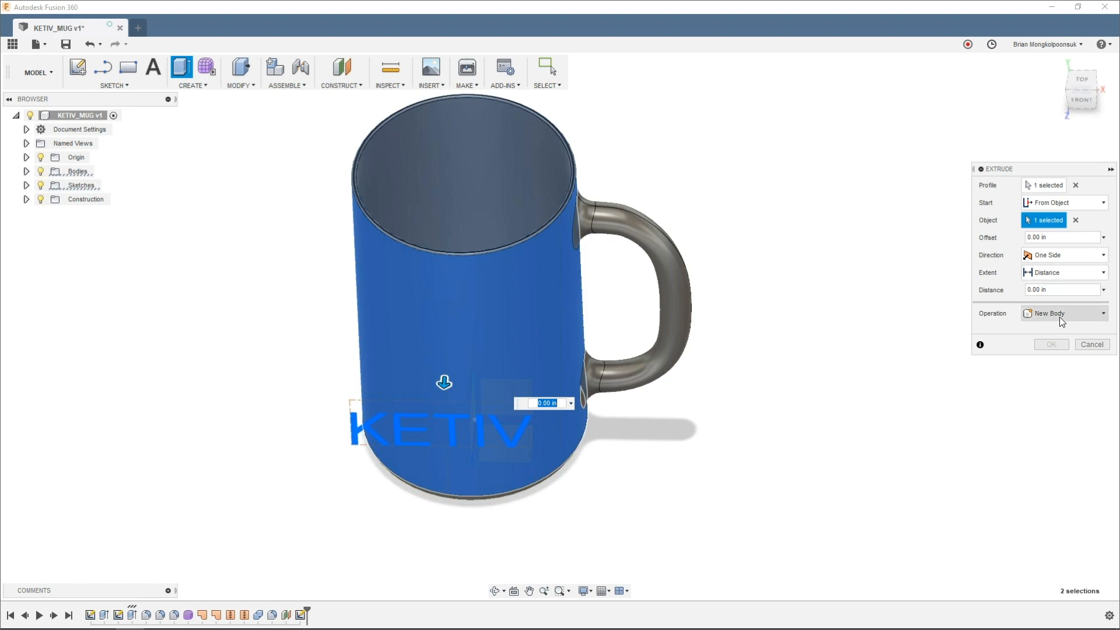
{"action": "left_click", "coordinate": [1062, 290]}
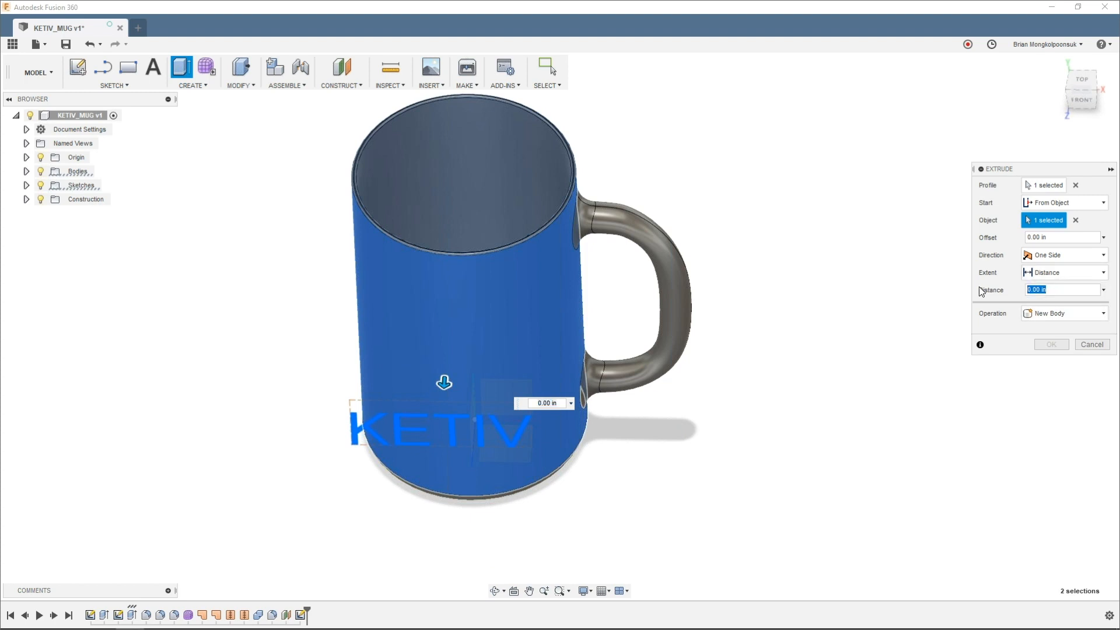
{"action": "key", "text": "BackSpace"}
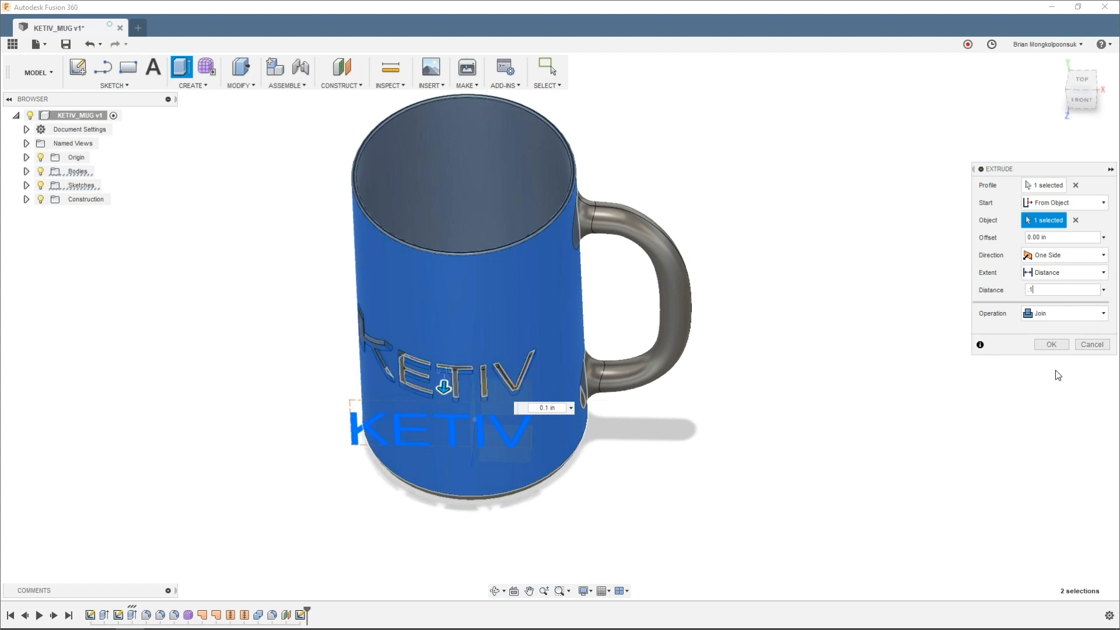
{"action": "left_click", "coordinate": [1051, 344]}
Step: Examine the extruded KETIV letters from the side and front, especially how the K follows the mug's curved surface
{"action": "middle_click_drag", "start_coordinate": [754, 455], "coordinate": [838, 382], "text": "shift"}
{"action": "scroll", "coordinate": [605, 355], "scroll_direction": "up", "scroll_amount": 5}
{"action": "middle_click_drag", "start_coordinate": [965, 399], "coordinate": [937, 415], "text": "shift"}
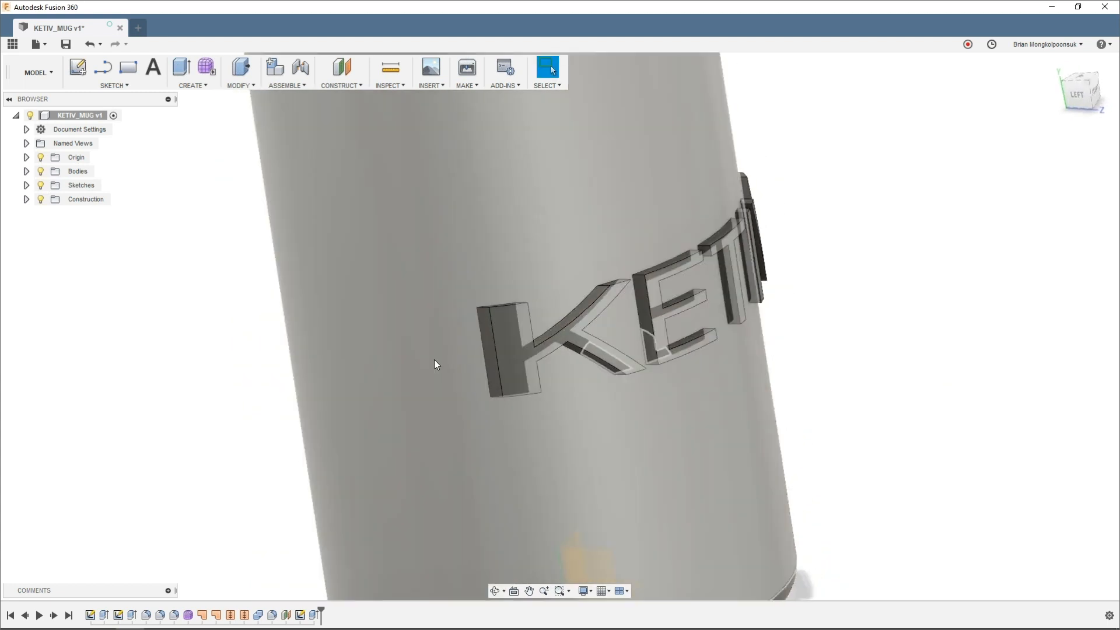
{"action": "scroll", "coordinate": [461, 349], "scroll_direction": "down", "scroll_amount": 5}
{"action": "middle_click_drag", "start_coordinate": [830, 374], "coordinate": [803, 374], "text": "shift"}
{"action": "scroll", "coordinate": [547, 400], "scroll_direction": "up", "scroll_amount": 4}
{"action": "mouse_move", "coordinate": [547, 400]}
{"action": "middle_mouse_down", "text": "shift"}
{"action": "mouse_move", "coordinate": [545, 371]}
{"action": "mouse_move", "coordinate": [623, 386]}
{"action": "mouse_move", "coordinate": [632, 400]}
{"action": "mouse_move", "coordinate": [501, 404]}
{"action": "mouse_move", "coordinate": [492, 387]}
{"action": "mouse_move", "coordinate": [537, 394]}
{"action": "middle_mouse_up", "text": "shift"}
{"action": "scroll", "coordinate": [557, 315], "scroll_direction": "down", "scroll_amount": 4}
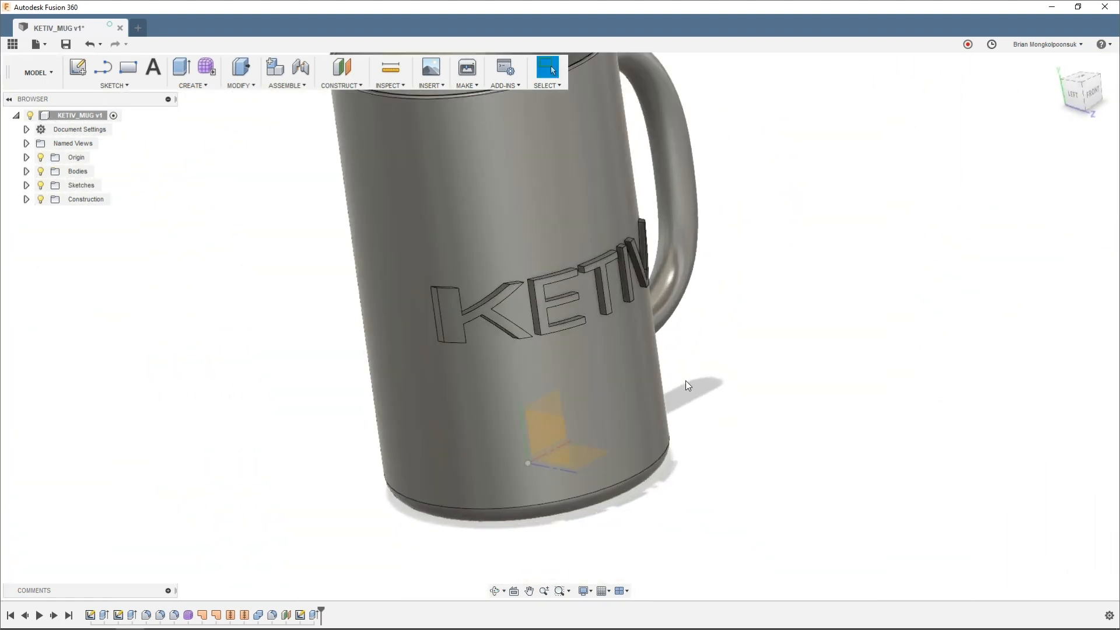
{"action": "middle_click_drag", "start_coordinate": [687, 385], "coordinate": [720, 386], "text": "shift"}
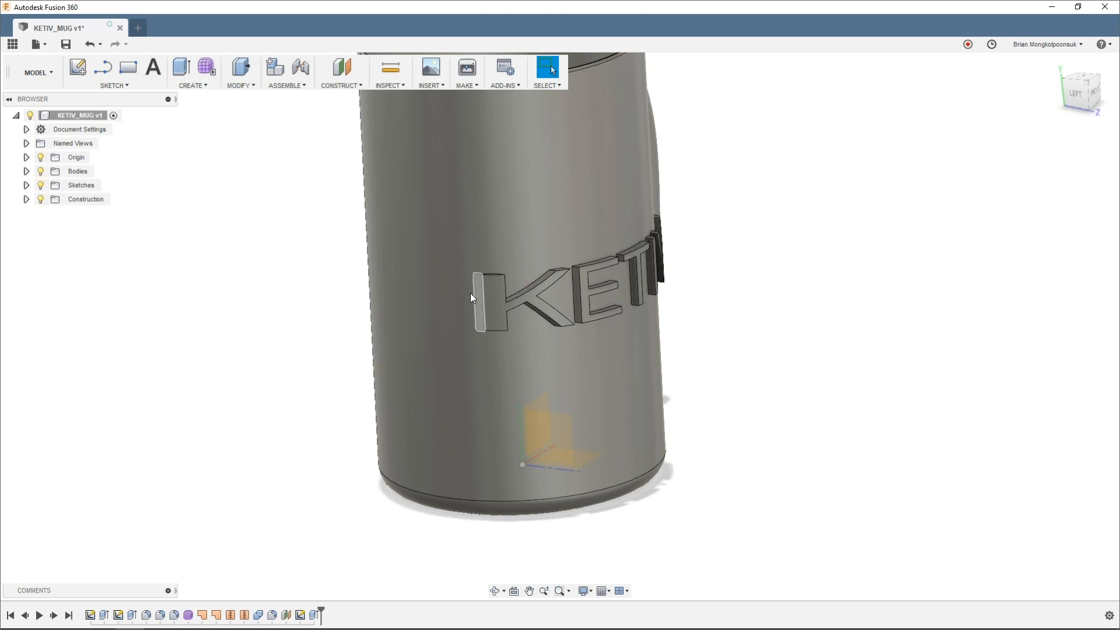
{"action": "middle_click_drag", "start_coordinate": [764, 317], "coordinate": [543, 303], "text": "shift"}
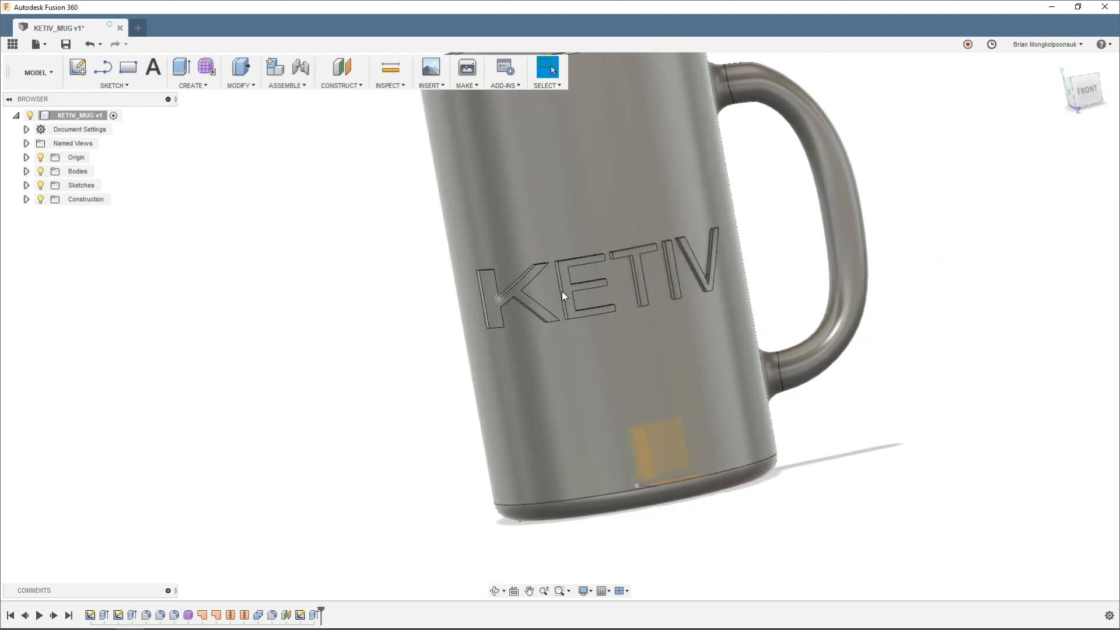
{"action": "middle_click_drag", "start_coordinate": [786, 264], "coordinate": [784, 287], "text": "shift"}
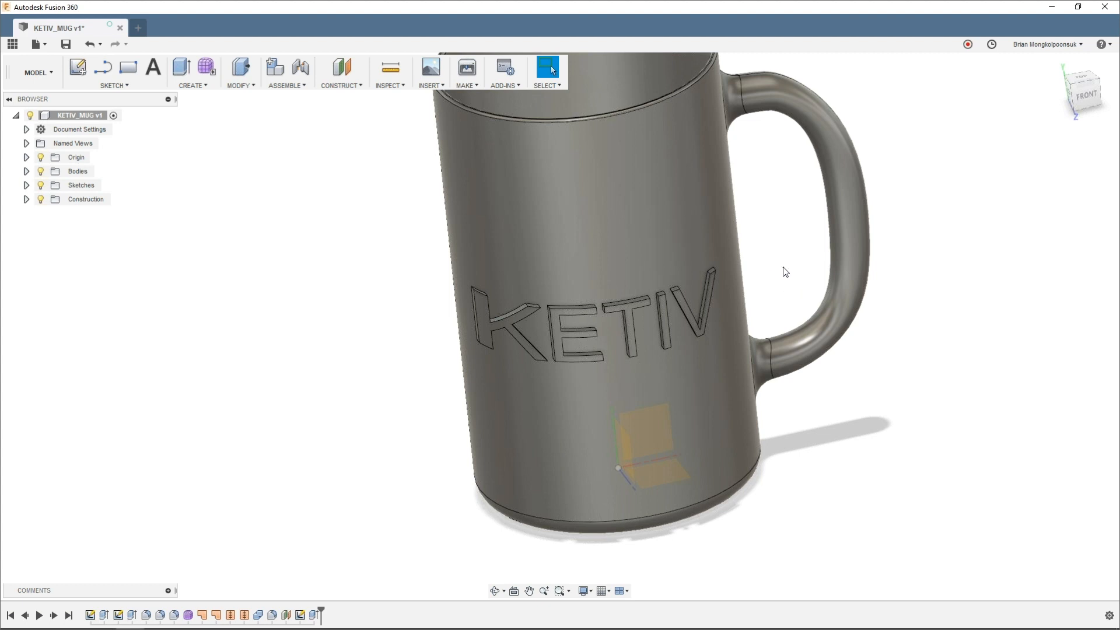
Step: Delete the KETIV text extrusion and its text sketch, and hide the origin geometry
{"action": "middle_click_drag", "start_coordinate": [785, 272], "coordinate": [791, 267], "text": "shift"}
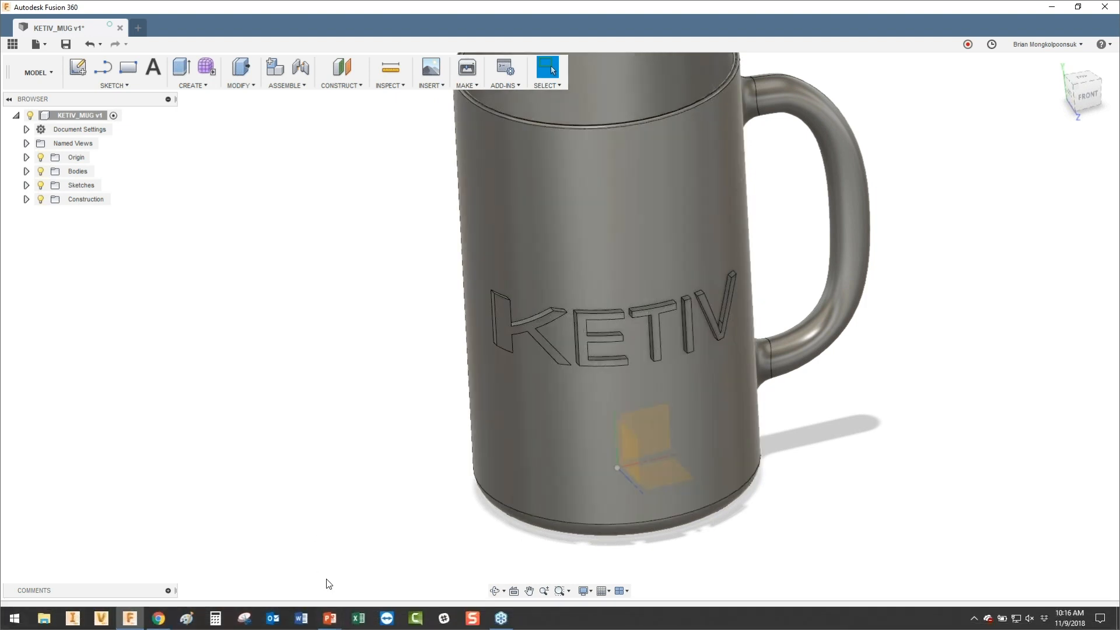
{"action": "left_click", "coordinate": [317, 617]}
{"action": "left_click_drag", "start_coordinate": [316, 617], "coordinate": [302, 616]}
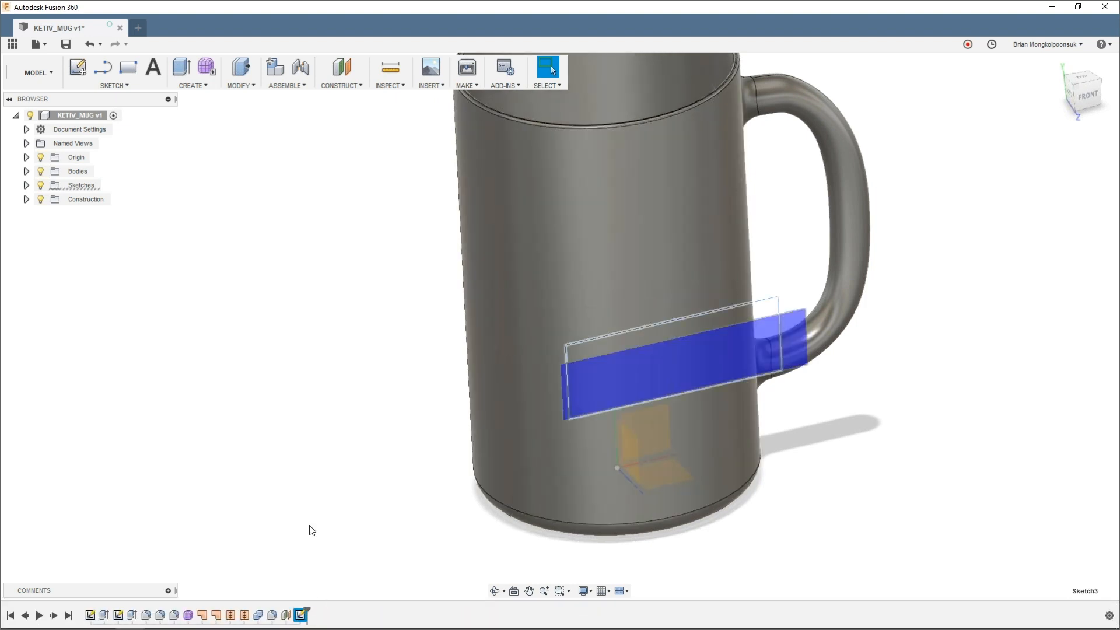
{"action": "key", "text": "Delete"}
{"action": "scroll", "coordinate": [298, 461], "scroll_direction": "down", "scroll_amount": 2}
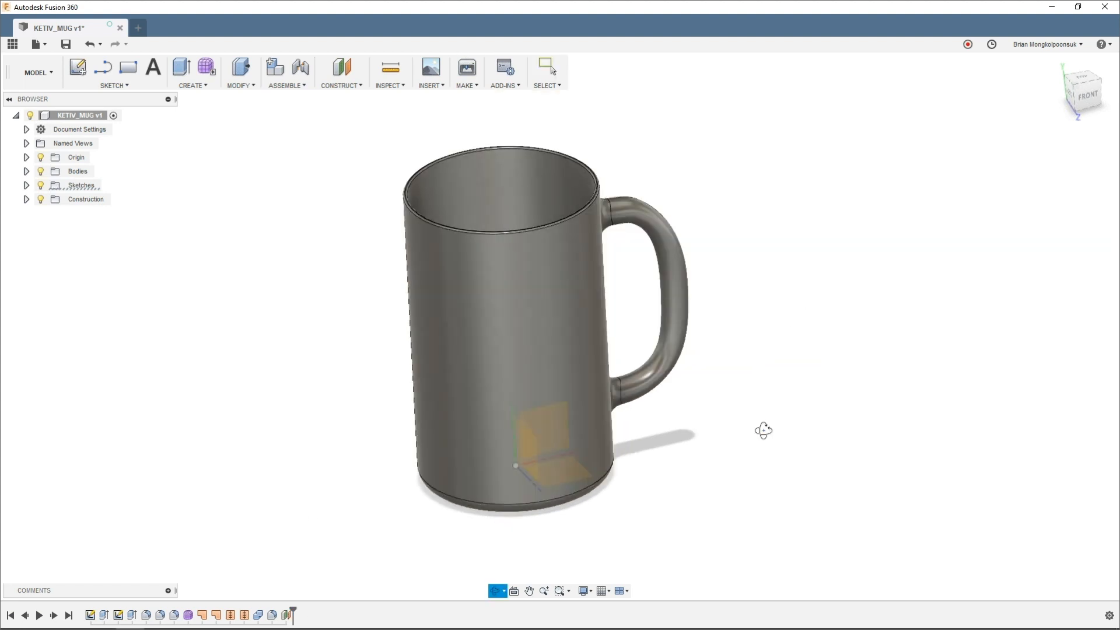
{"action": "middle_click_drag", "start_coordinate": [764, 430], "coordinate": [763, 462], "text": "shift"}
{"action": "scroll", "coordinate": [760, 389], "scroll_direction": "up", "scroll_amount": 1}
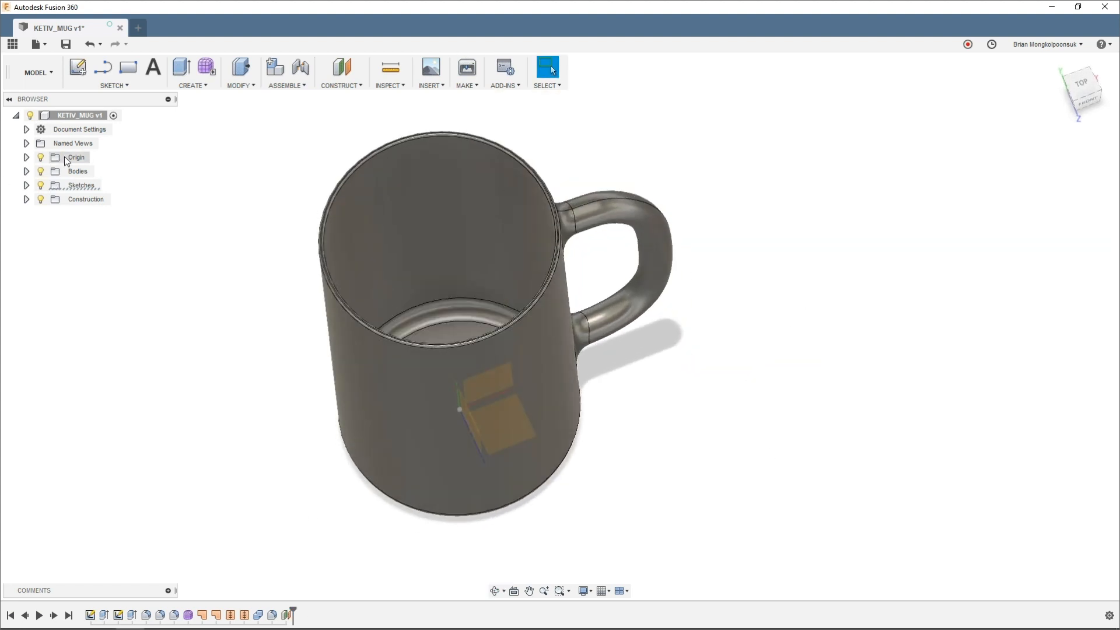
{"action": "left_click", "coordinate": [40, 156]}
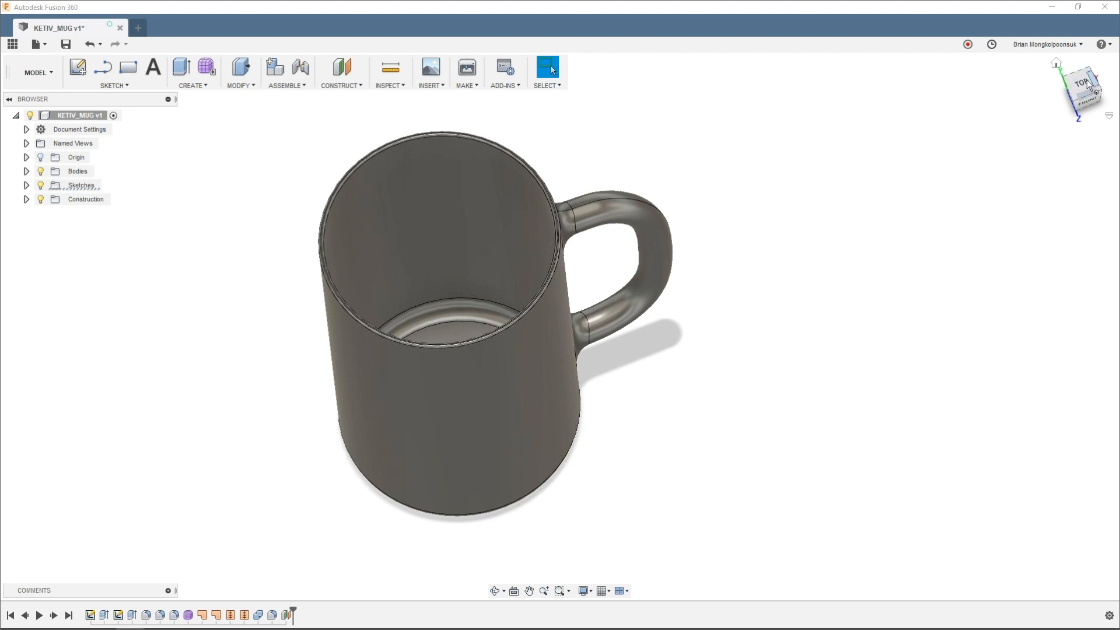
Step: From the top view, sketch a line about 2.86 in long on the horizontal origin plane, from the mug's centre straight away from the handle
{"action": "left_click", "coordinate": [1086, 82]}
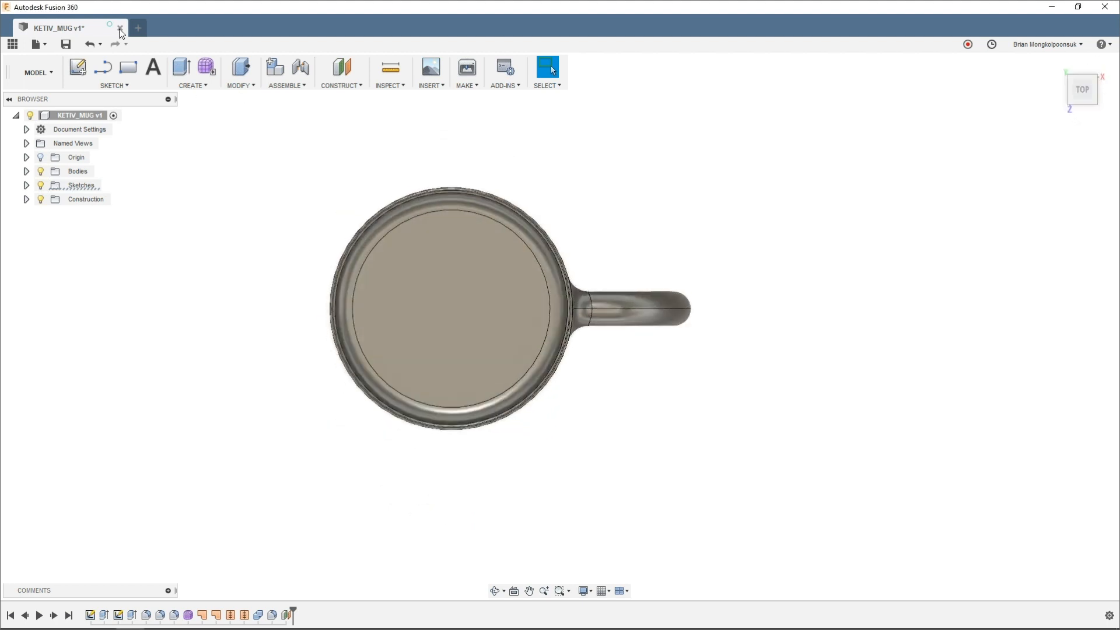
{"action": "left_click", "coordinate": [102, 69]}
{"action": "left_click", "coordinate": [466, 341]}
{"action": "left_click", "coordinate": [493, 353]}
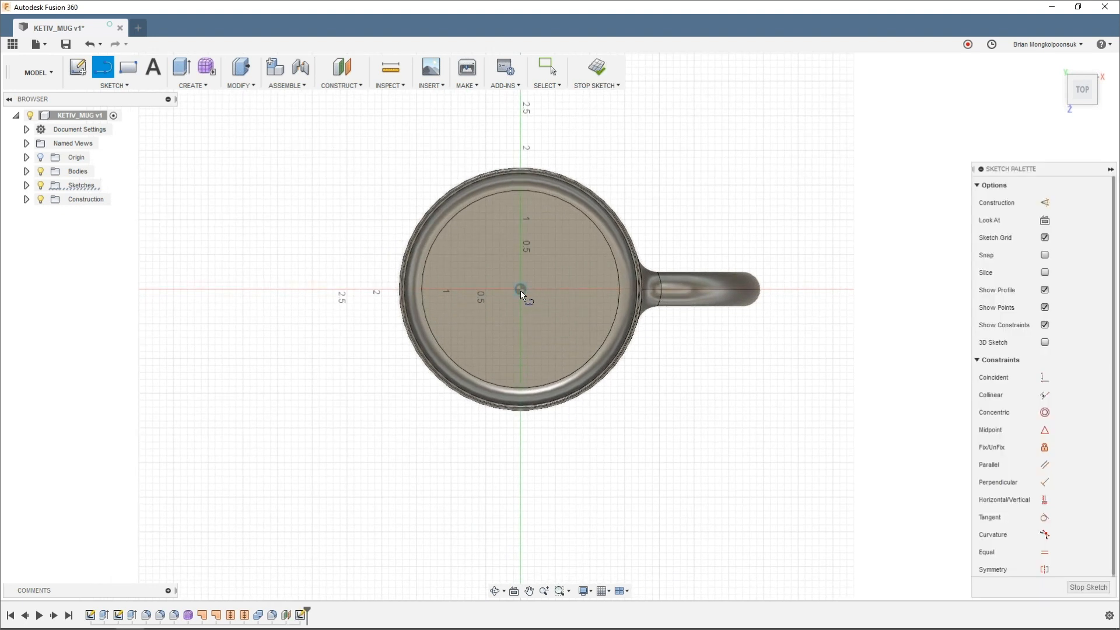
{"action": "left_click", "coordinate": [520, 290]}
{"action": "left_click", "coordinate": [322, 288]}
{"action": "key", "text": "Escape"}
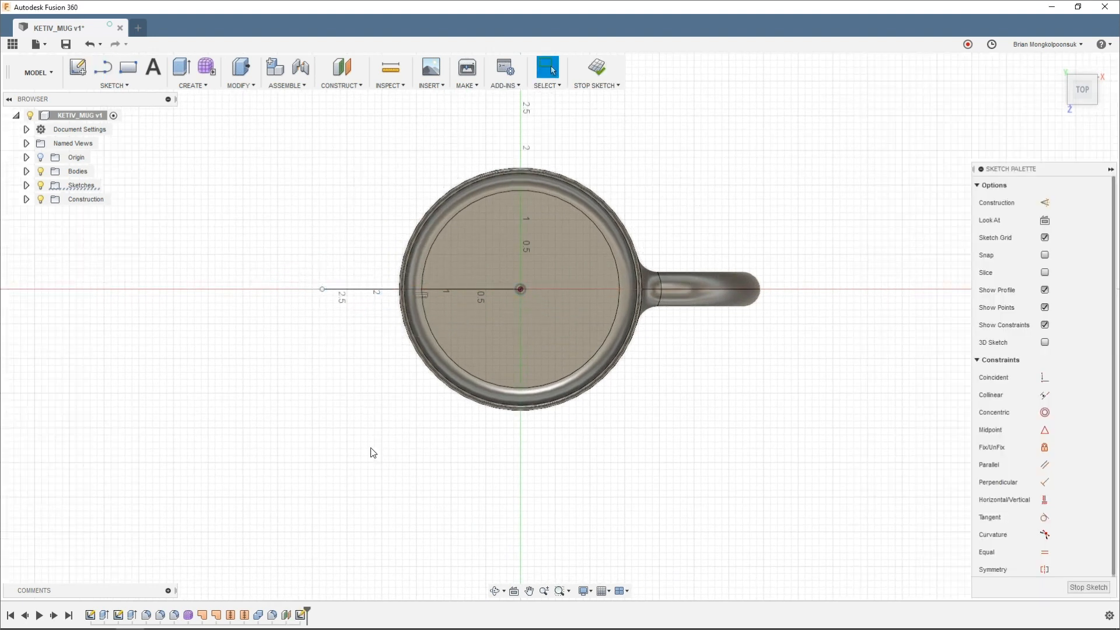
Step: Circular-pattern the sketch line about the mug's centre point, using the Angle type with a 180 deg total angle and a quantity of 7
{"action": "left_click", "coordinate": [124, 87]}
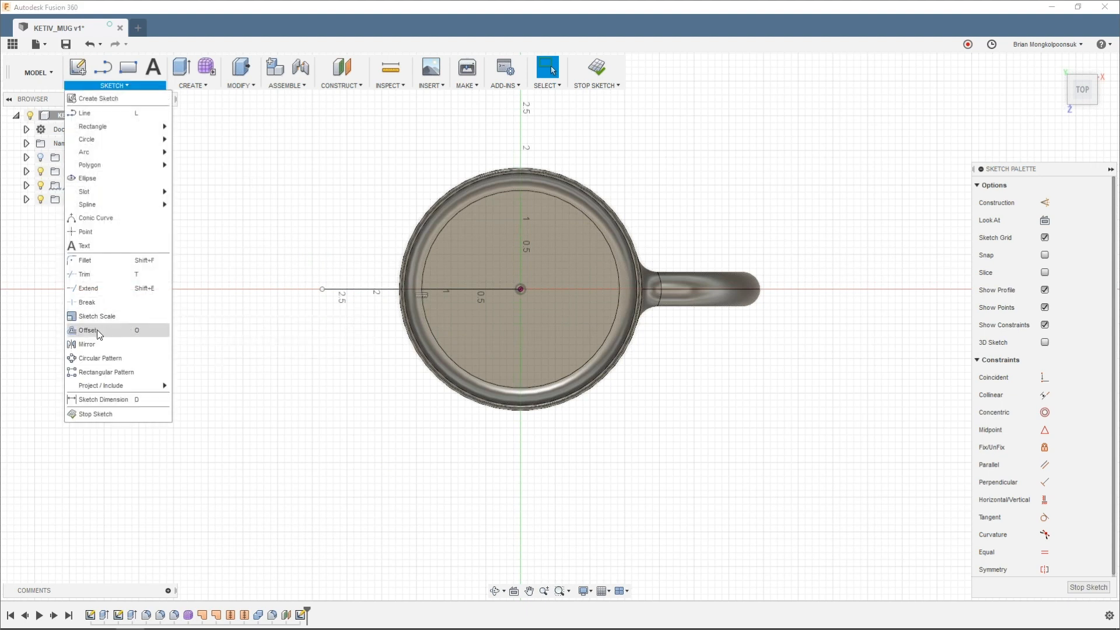
{"action": "left_click", "coordinate": [102, 358]}
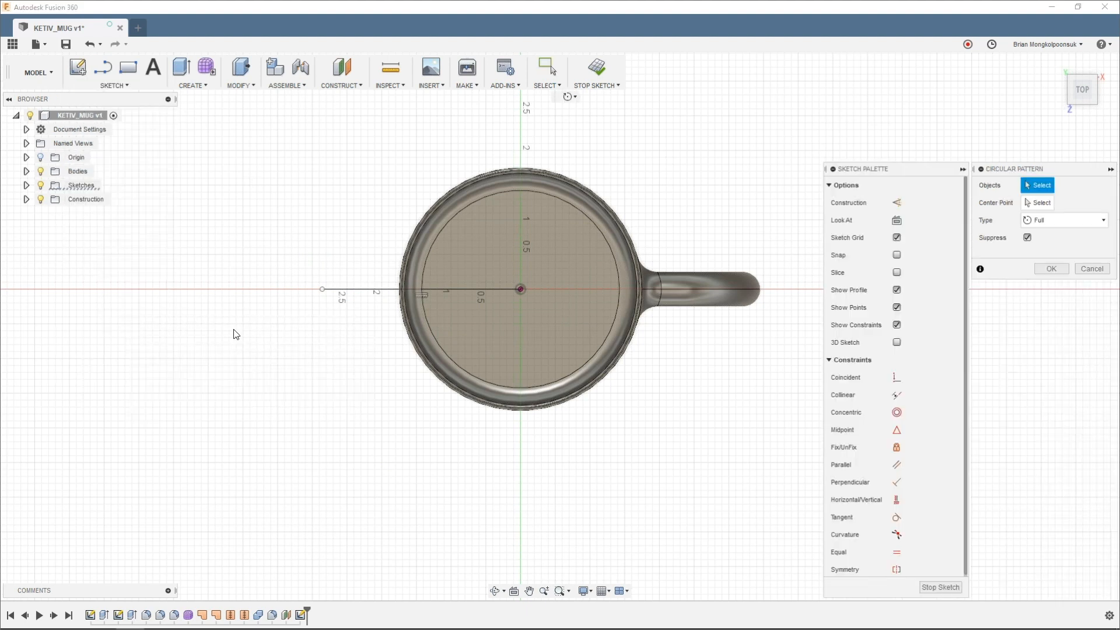
{"action": "left_click", "coordinate": [369, 289]}
{"action": "left_click", "coordinate": [1040, 203]}
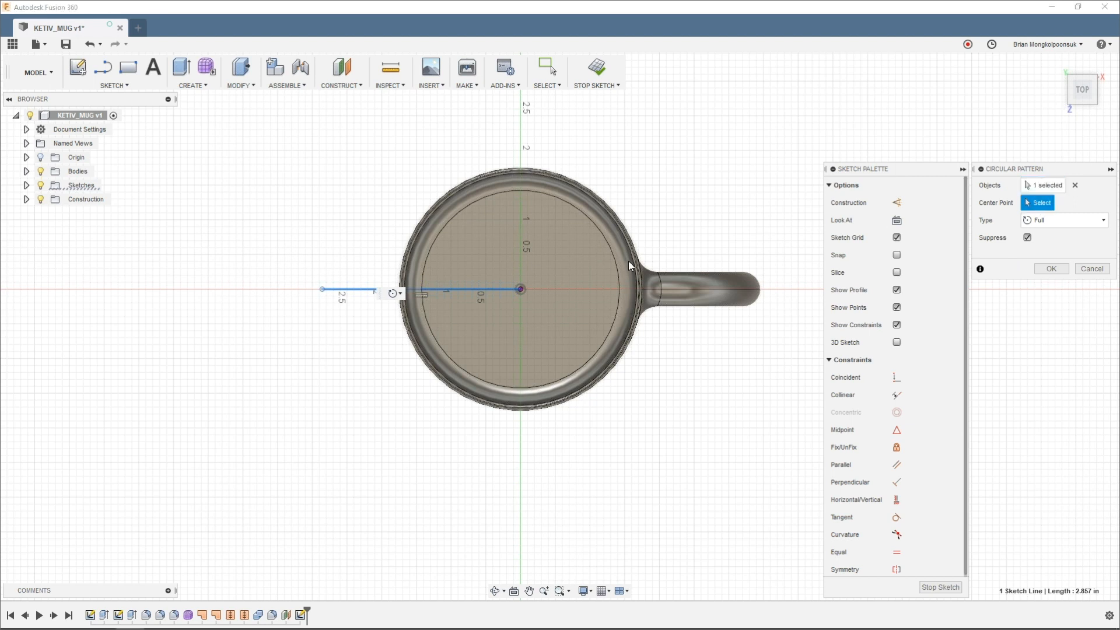
{"action": "left_click", "coordinate": [520, 288]}
{"action": "left_click", "coordinate": [1065, 219]}
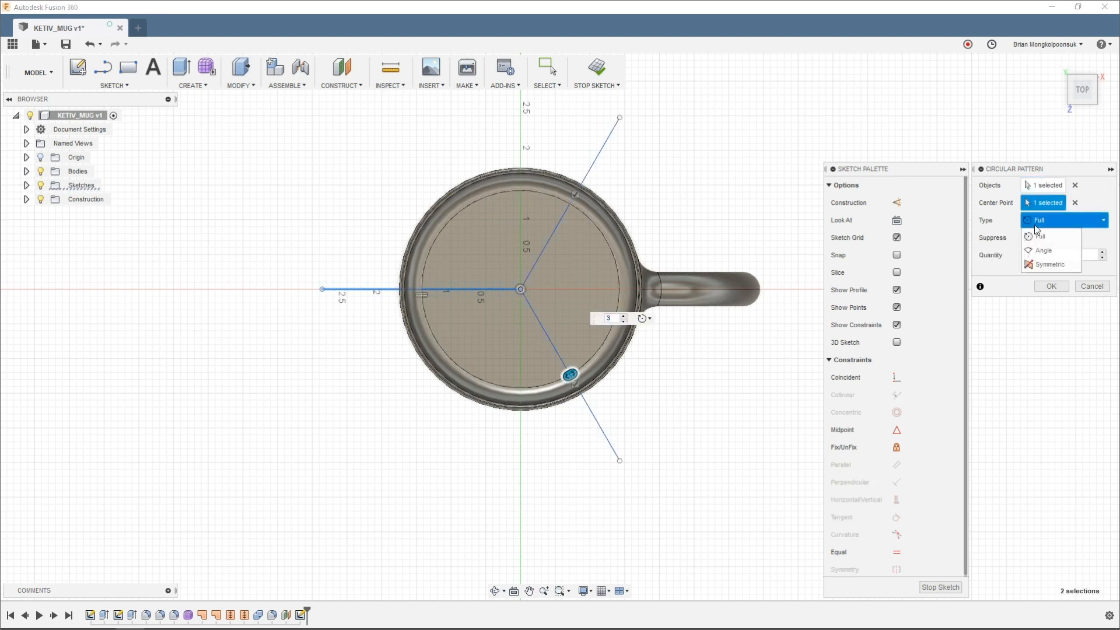
{"action": "left_click", "coordinate": [1043, 251]}
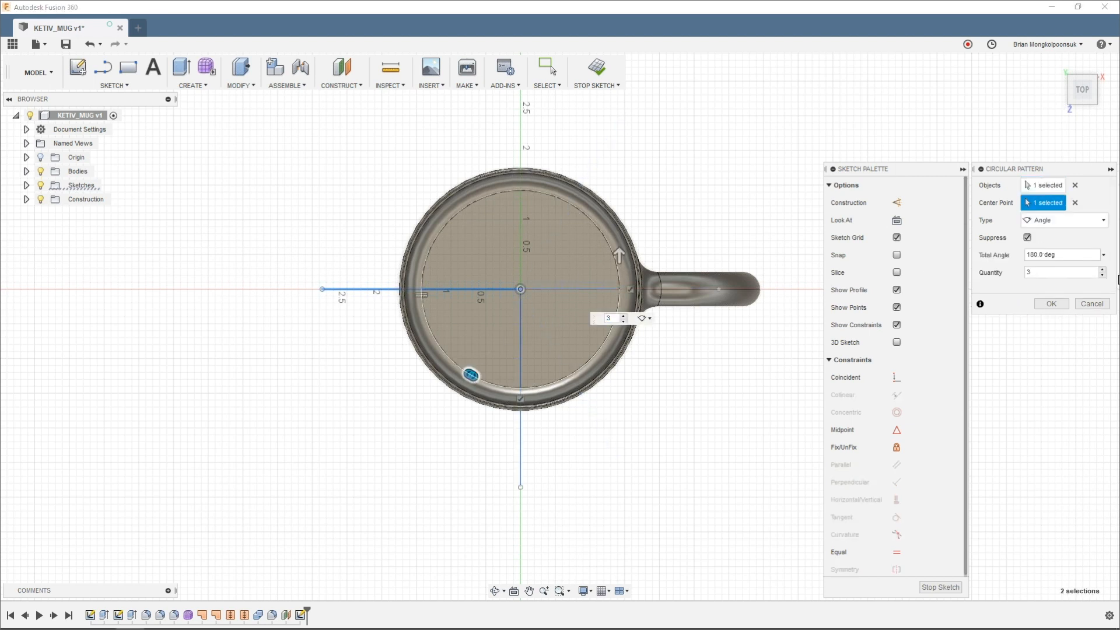
{"action": "left_click", "coordinate": [1103, 270]}
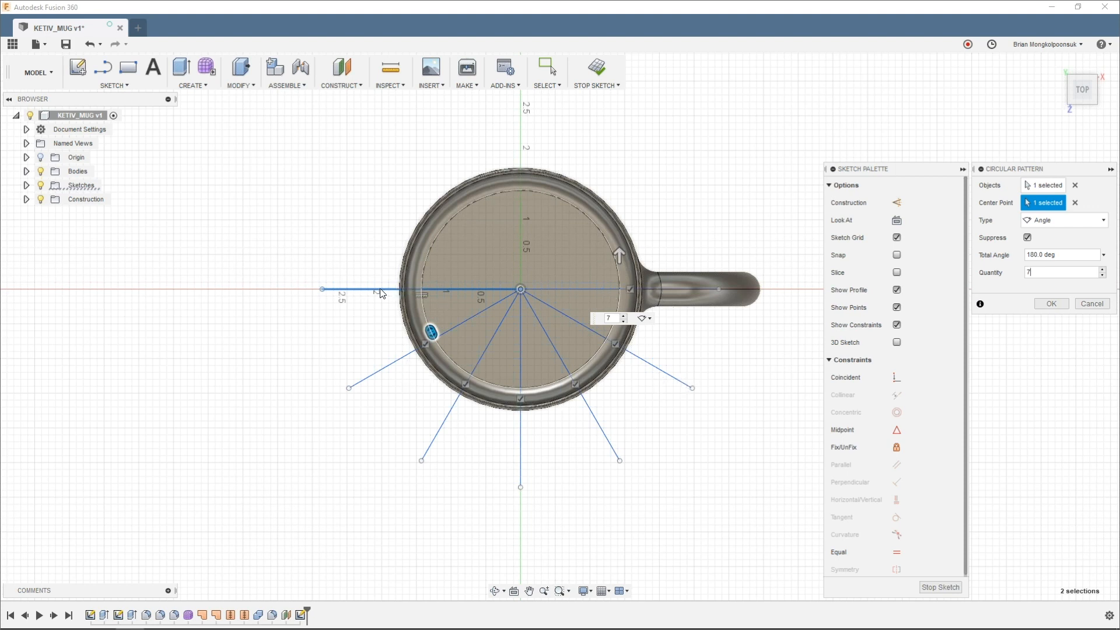
{"action": "left_click", "coordinate": [1049, 303]}
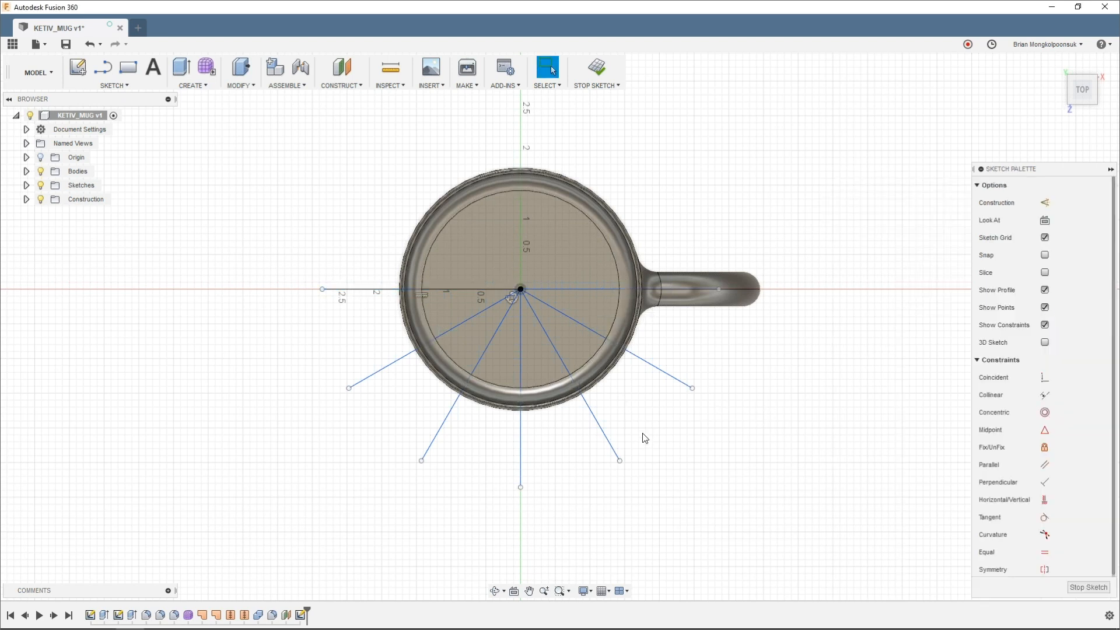
Step: Project the mug's outer circular edge into the sketch
{"action": "key", "text": "p"}
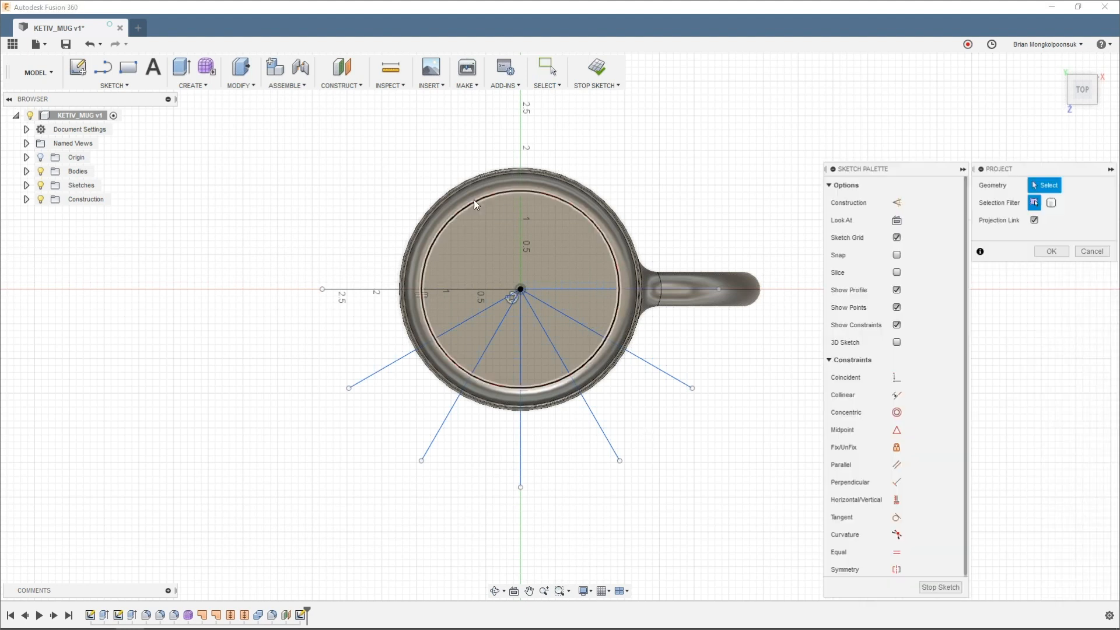
{"action": "scroll", "coordinate": [445, 192], "scroll_direction": "up", "scroll_amount": 5}
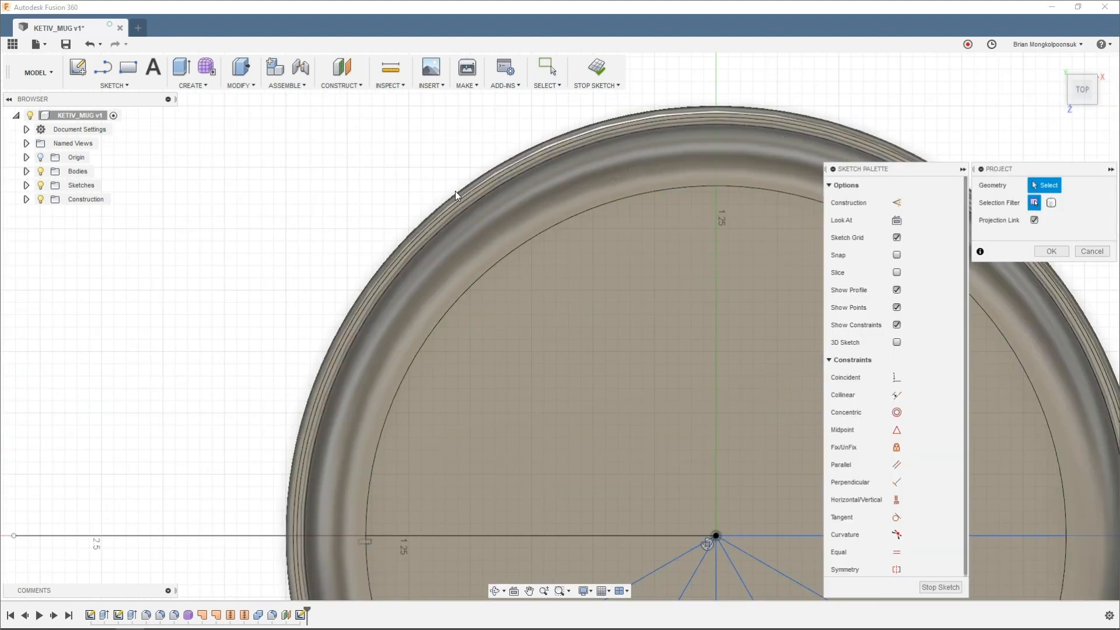
{"action": "left_click", "coordinate": [456, 192]}
{"action": "scroll", "coordinate": [461, 165], "scroll_direction": "down", "scroll_amount": 5}
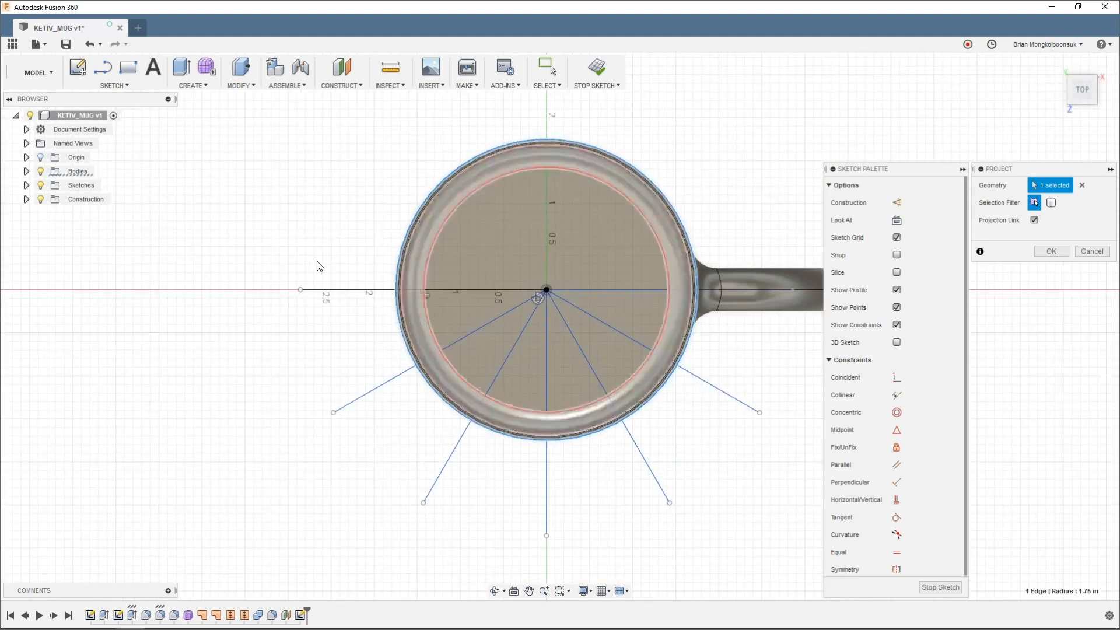
{"action": "left_click", "coordinate": [1057, 251]}
Step: Trim the original line and the five front pattern lines back to the projected circle, and finish the sketch
{"action": "left_click", "coordinate": [148, 87]}
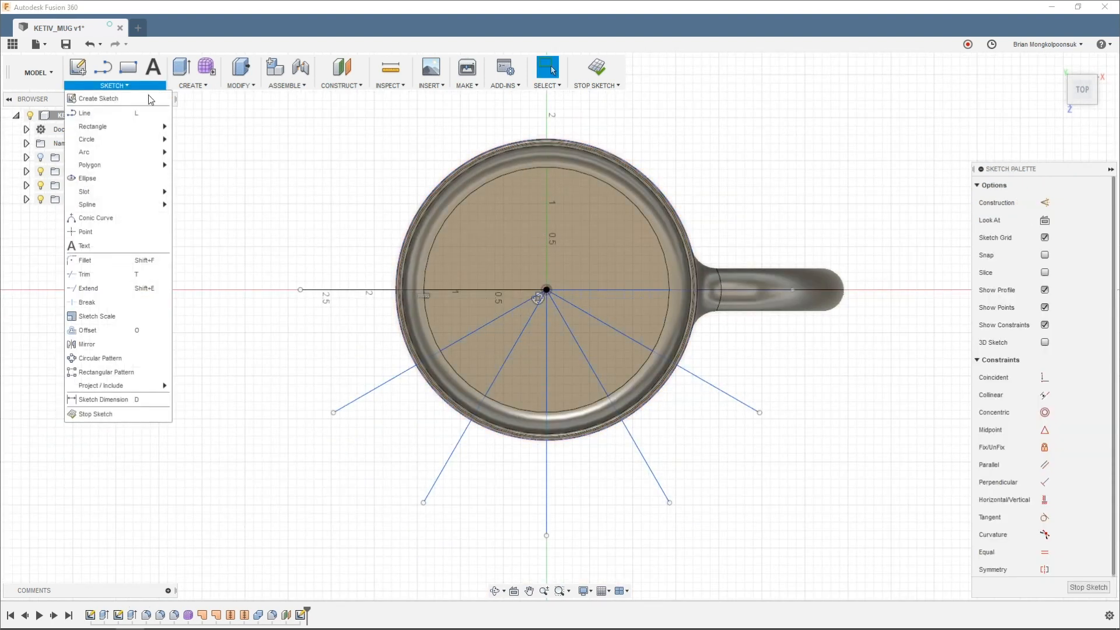
{"action": "left_click", "coordinate": [100, 276]}
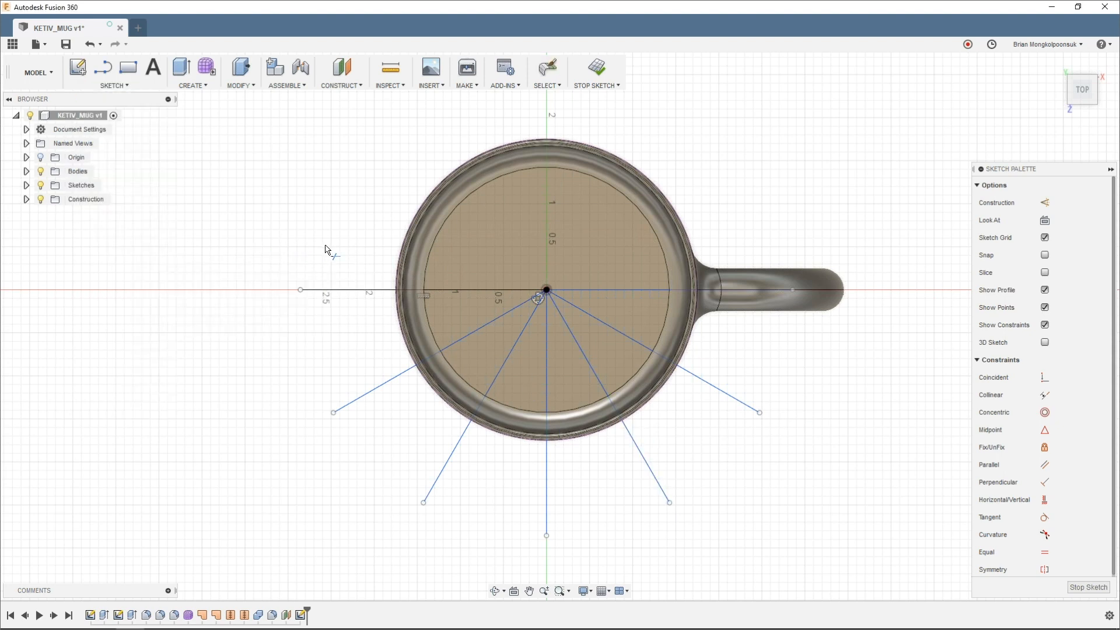
{"action": "left_click", "coordinate": [347, 290]}
{"action": "left_click", "coordinate": [376, 388]}
{"action": "left_click", "coordinate": [446, 463]}
{"action": "left_click", "coordinate": [546, 485]}
{"action": "left_click", "coordinate": [648, 466]}
{"action": "left_click", "coordinate": [745, 404]}
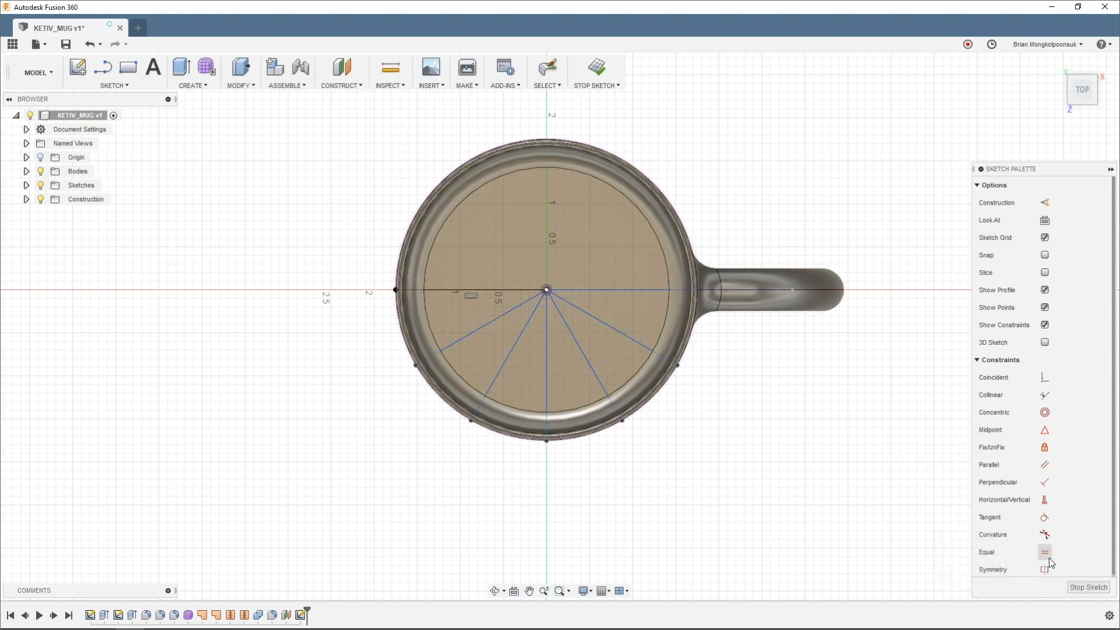
{"action": "left_click", "coordinate": [1078, 585]}
Step: On the front origin plane, sketch a vertical line up from the mug's centre and a horizontal line from it at about mid-height, away from the handle
{"action": "middle_click_drag", "start_coordinate": [812, 445], "coordinate": [828, 392], "text": "shift"}
{"action": "scroll", "coordinate": [540, 505], "scroll_direction": "up", "scroll_amount": 2}
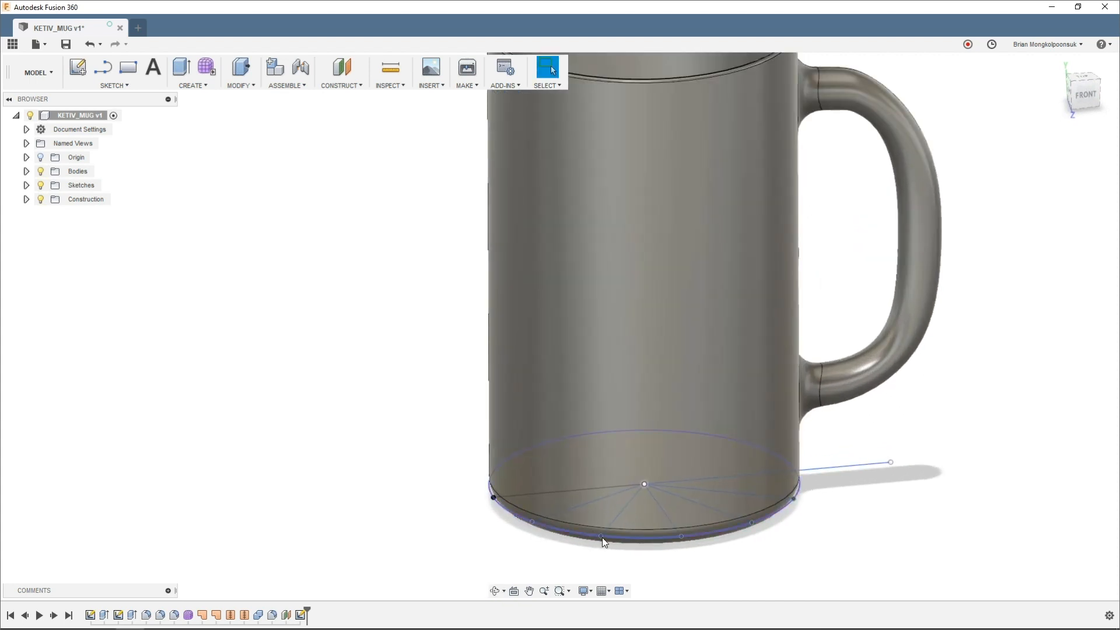
{"action": "scroll", "coordinate": [776, 491], "scroll_direction": "down", "scroll_amount": 2}
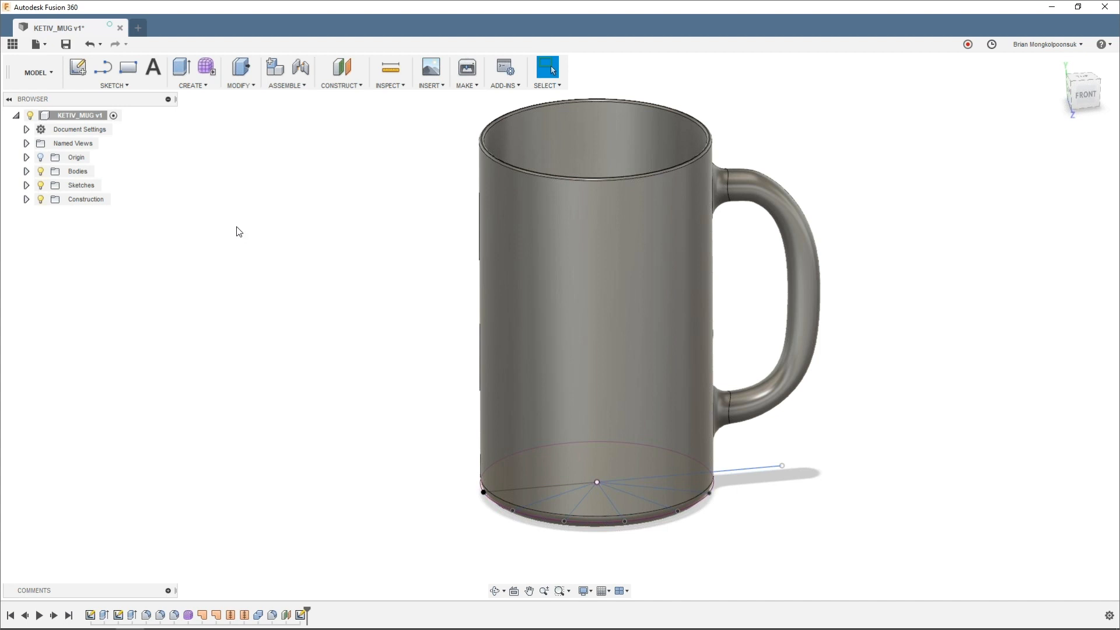
{"action": "left_click", "coordinate": [103, 67]}
{"action": "left_click", "coordinate": [629, 451]}
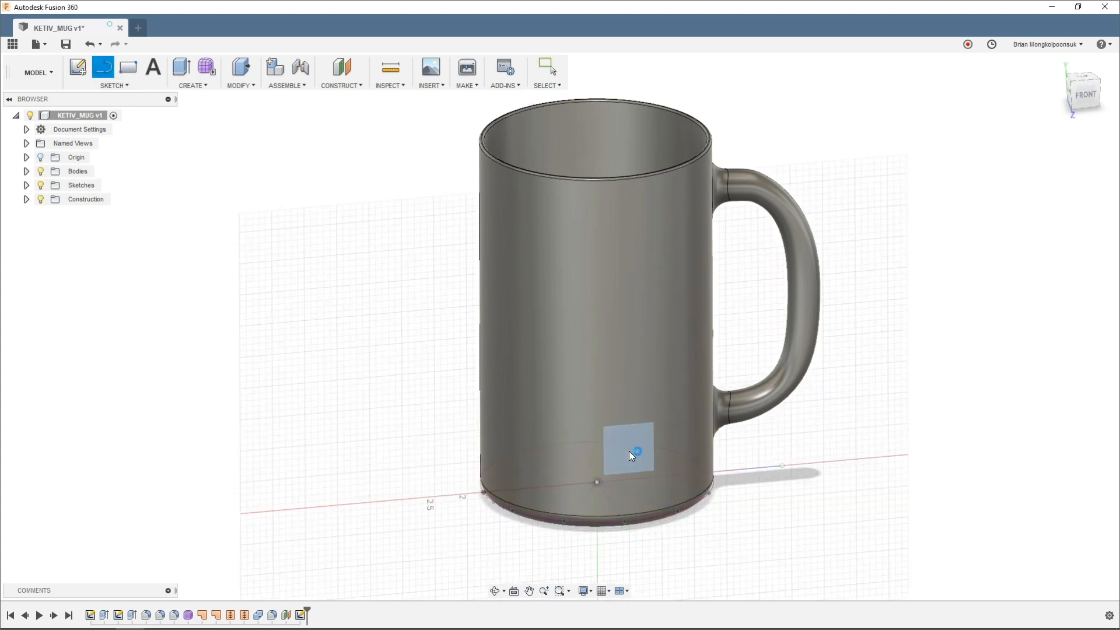
{"action": "left_click", "coordinate": [527, 365]}
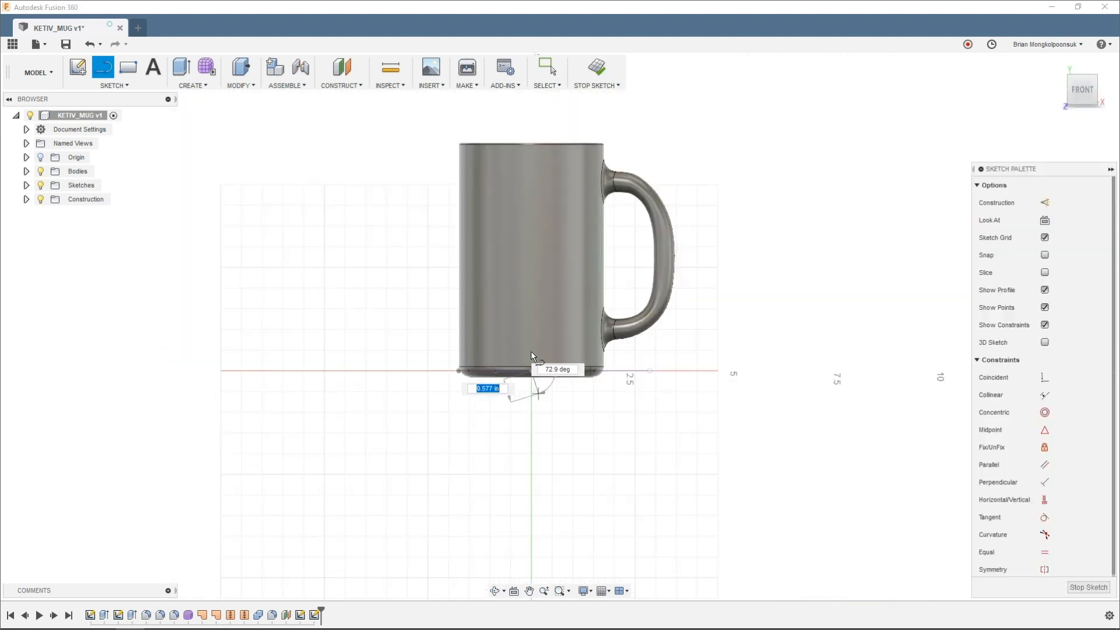
{"action": "left_click", "coordinate": [539, 236]}
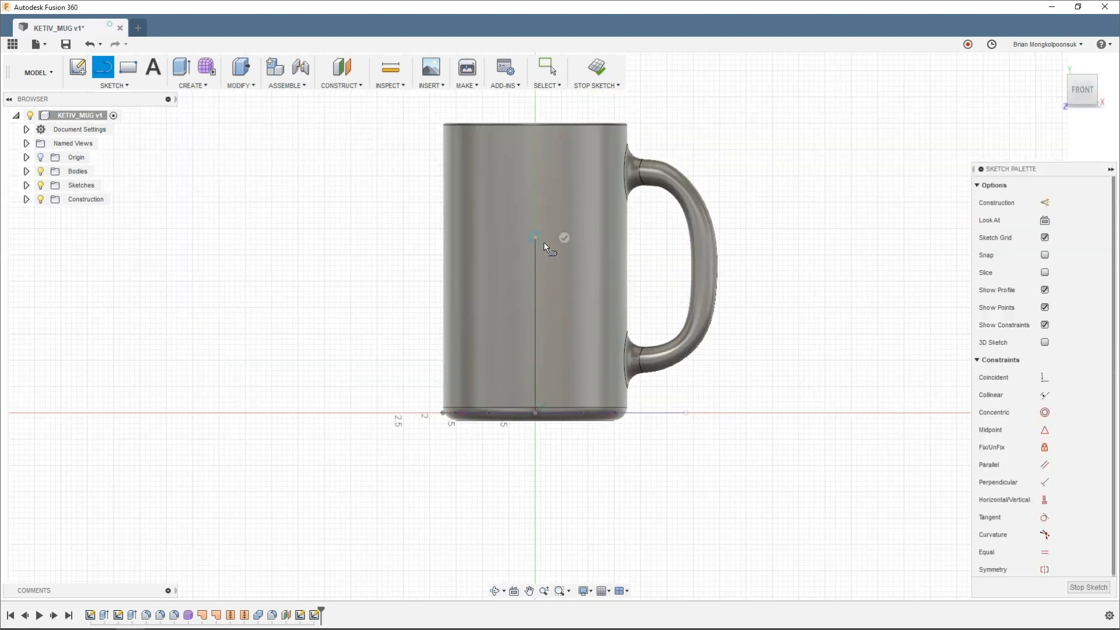
{"action": "key", "text": "Escape"}
{"action": "left_click", "coordinate": [534, 275]}
{"action": "left_click", "coordinate": [455, 274]}
{"action": "left_click", "coordinate": [467, 255]}
{"action": "scroll", "coordinate": [567, 302], "scroll_direction": "down", "scroll_amount": 3}
{"action": "scroll", "coordinate": [567, 302], "scroll_direction": "up", "scroll_amount": 2}
{"action": "scroll", "coordinate": [567, 305], "scroll_direction": "up", "scroll_amount": 1}
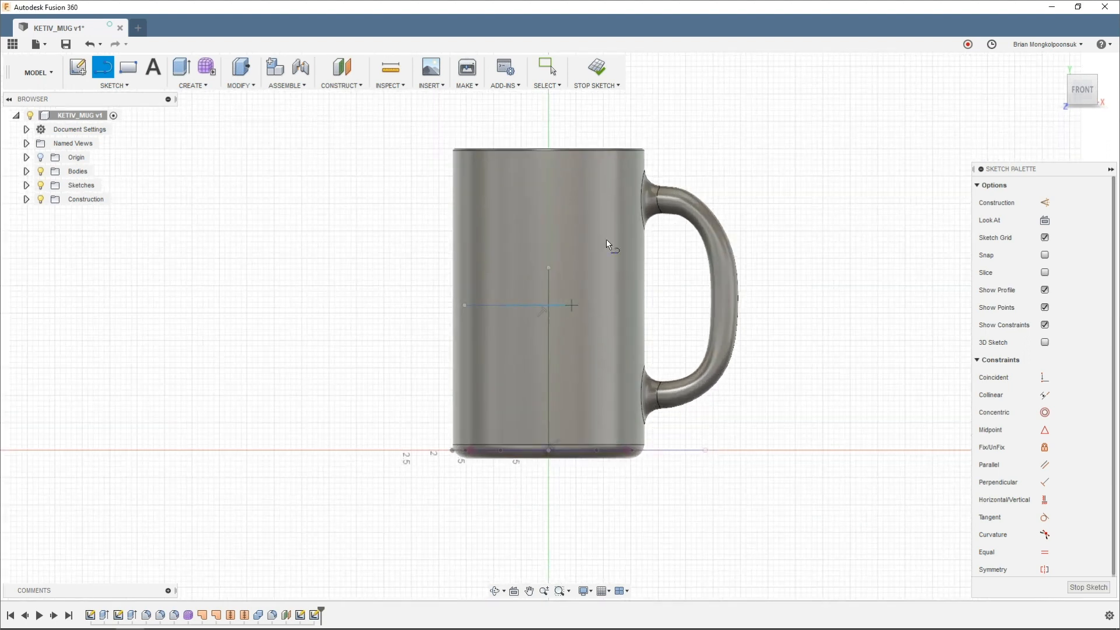
{"action": "left_click", "coordinate": [594, 64]}
Step: Create a Plane Along Path on the first angled radial line on the side away from the handle, at a distance of 1.00
{"action": "middle_click_drag", "start_coordinate": [733, 320], "coordinate": [745, 345], "text": "shift"}
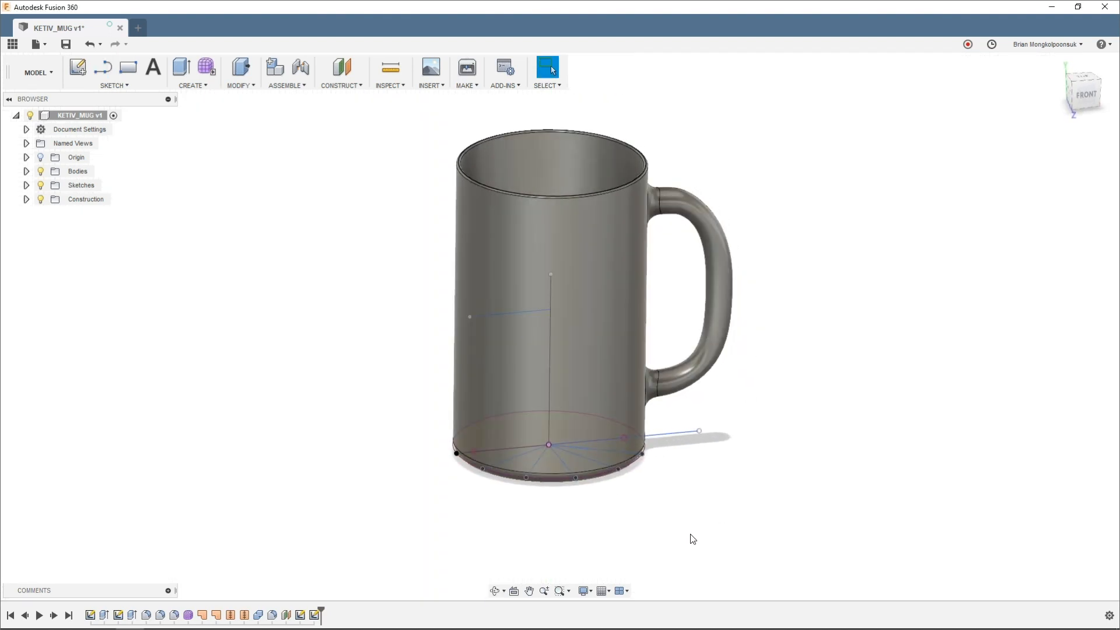
{"action": "left_click", "coordinate": [344, 82]}
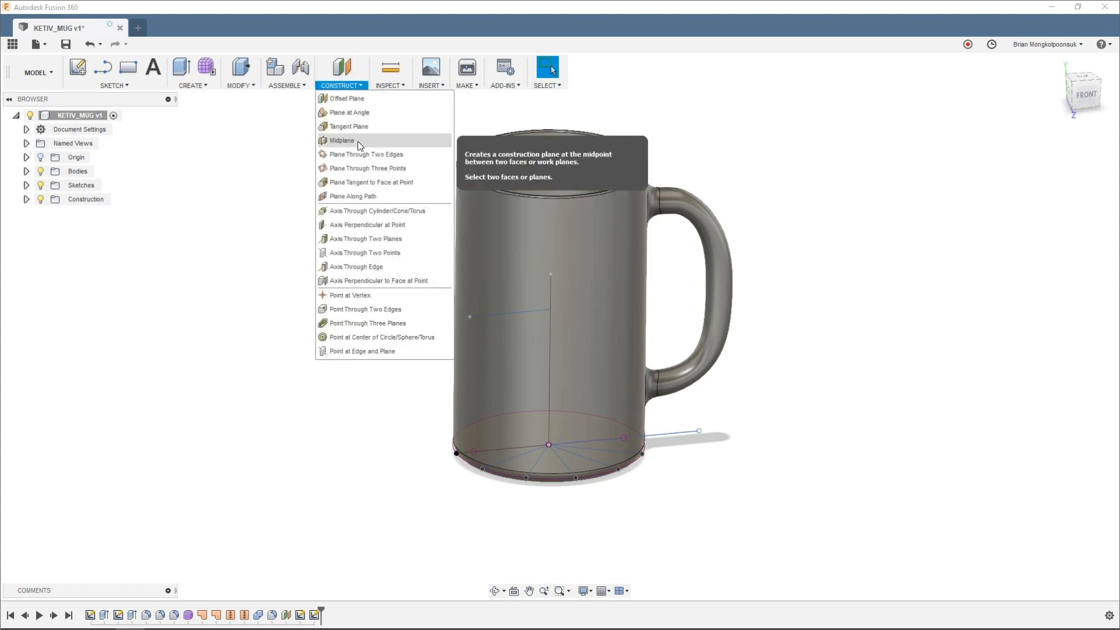
{"action": "left_click", "coordinate": [354, 196]}
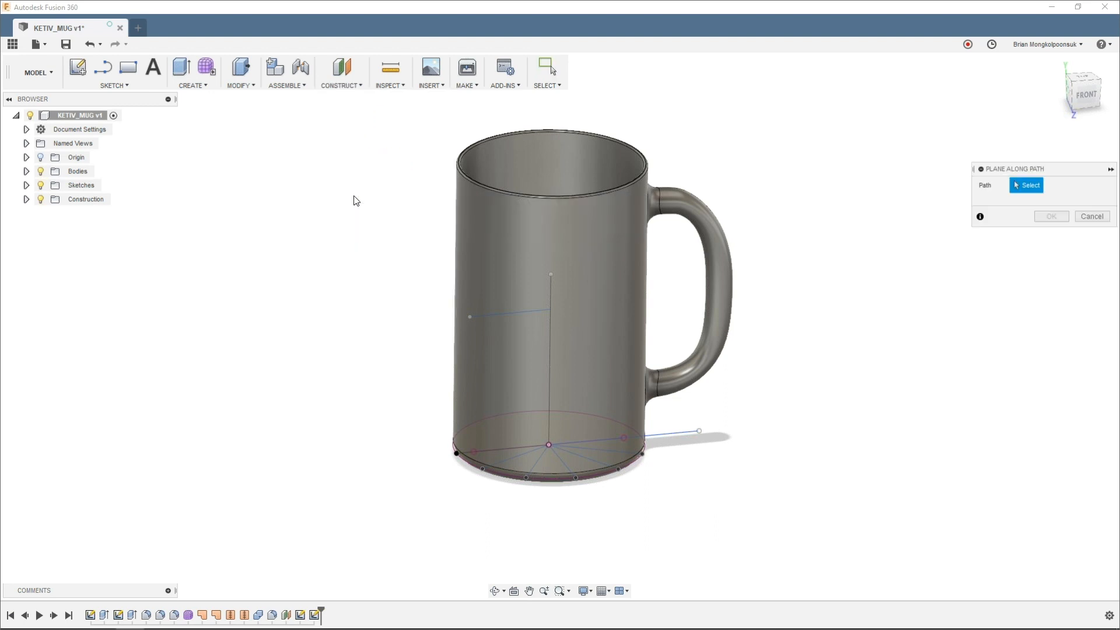
{"action": "left_click", "coordinate": [500, 461]}
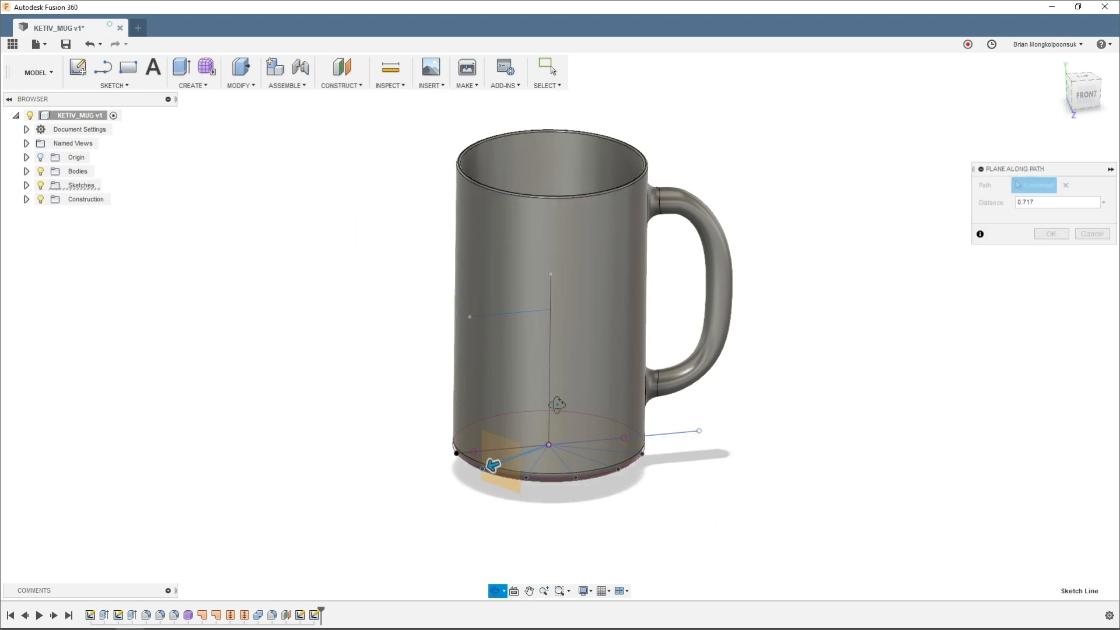
{"action": "middle_click_drag", "start_coordinate": [570, 397], "coordinate": [547, 418], "text": "shift"}
{"action": "scroll", "coordinate": [526, 451], "scroll_direction": "up", "scroll_amount": 3}
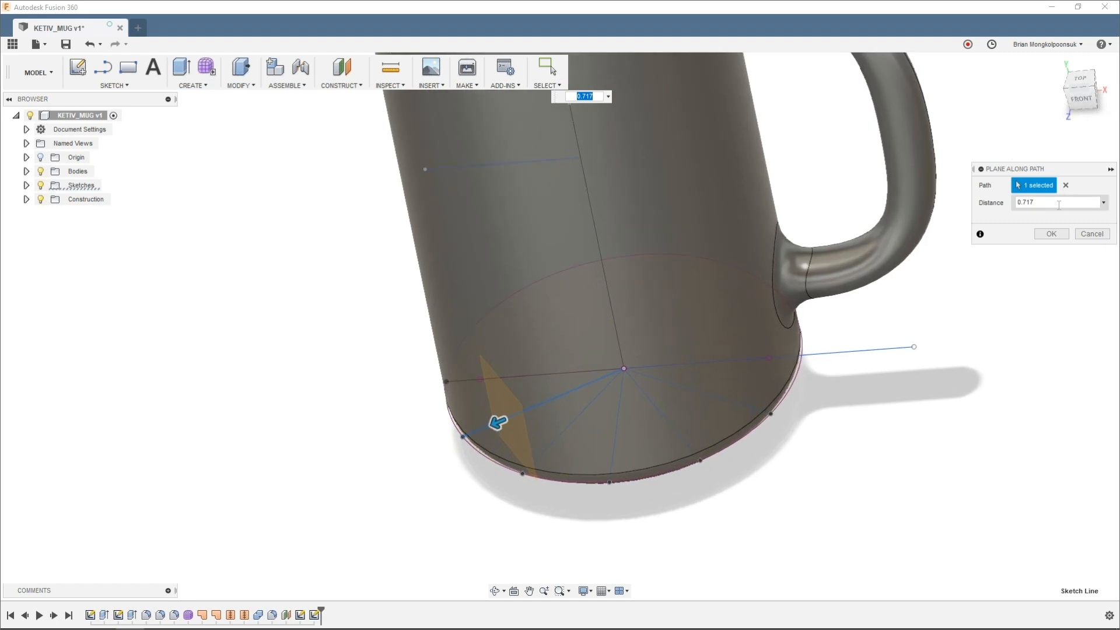
{"action": "left_click_drag", "start_coordinate": [498, 423], "coordinate": [400, 463]}
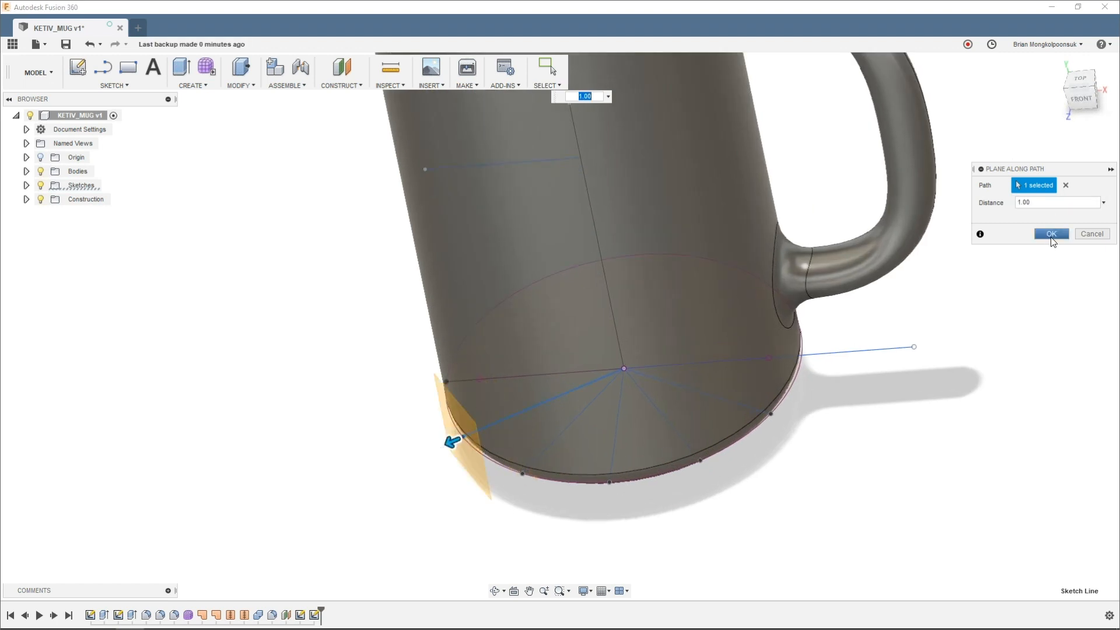
{"action": "left_click", "coordinate": [1050, 233]}
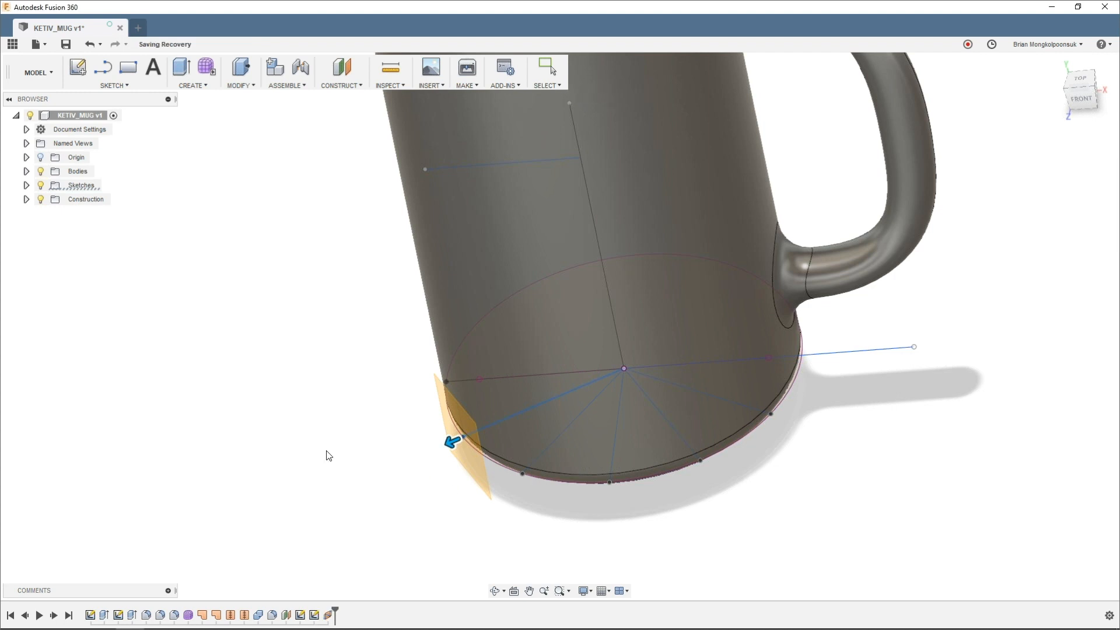
{"action": "middle_click_drag", "start_coordinate": [483, 441], "coordinate": [448, 447], "text": "shift"}
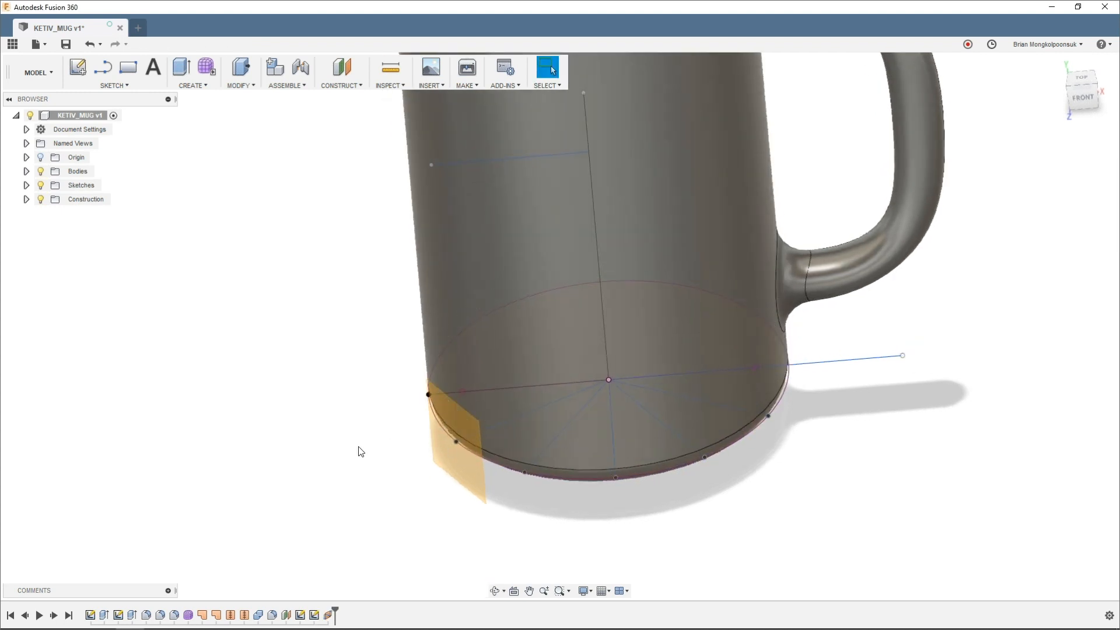
Step: Create a Plane Along Path at the outer end of the second angled radial line on the side away from the handle
{"action": "right_click", "coordinate": [295, 423]}
{"action": "left_click", "coordinate": [297, 397]}
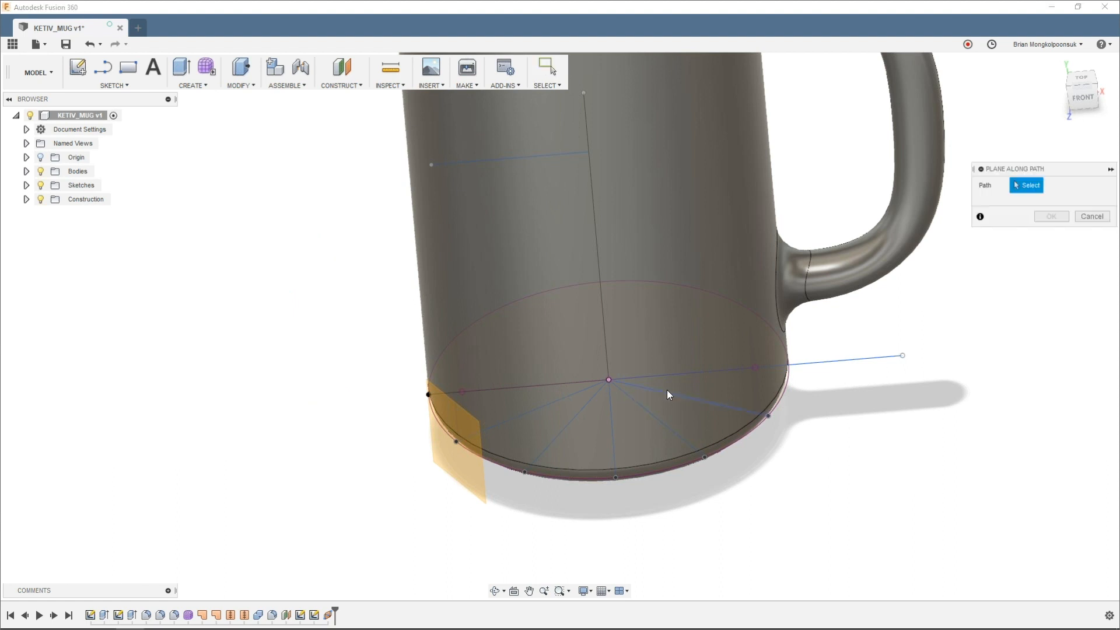
{"action": "left_click", "coordinate": [582, 411]}
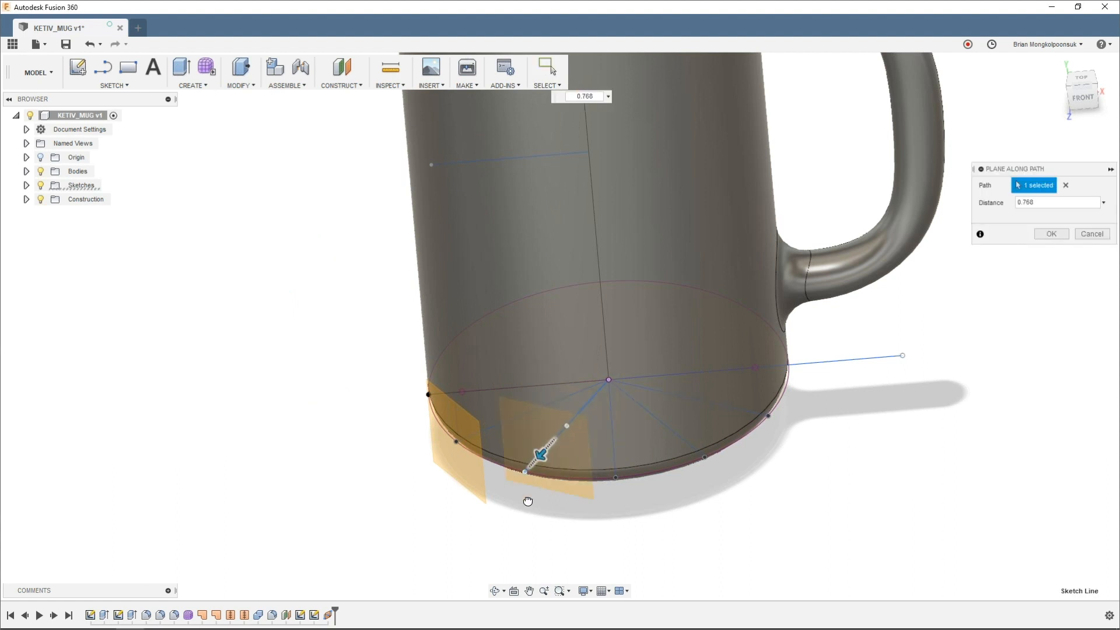
{"action": "left_click", "coordinate": [1051, 233]}
Step: Create a Plane Along Path on the middle radial line at the mug's front, at a distance of 1.00
{"action": "right_click", "coordinate": [857, 498]}
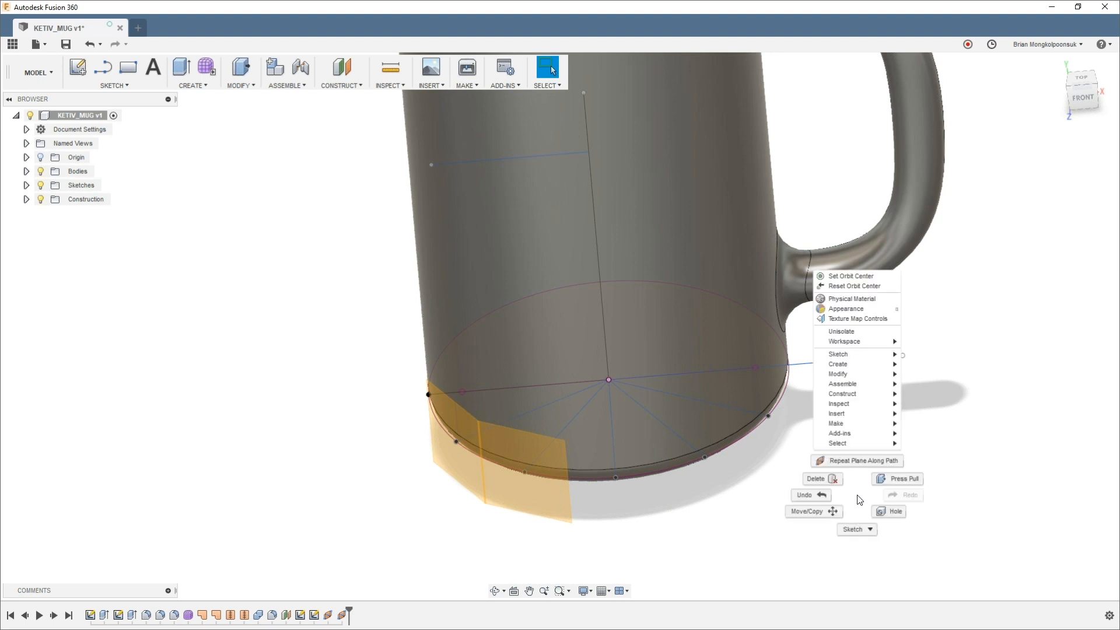
{"action": "left_click", "coordinate": [853, 461]}
{"action": "left_click", "coordinate": [613, 429]}
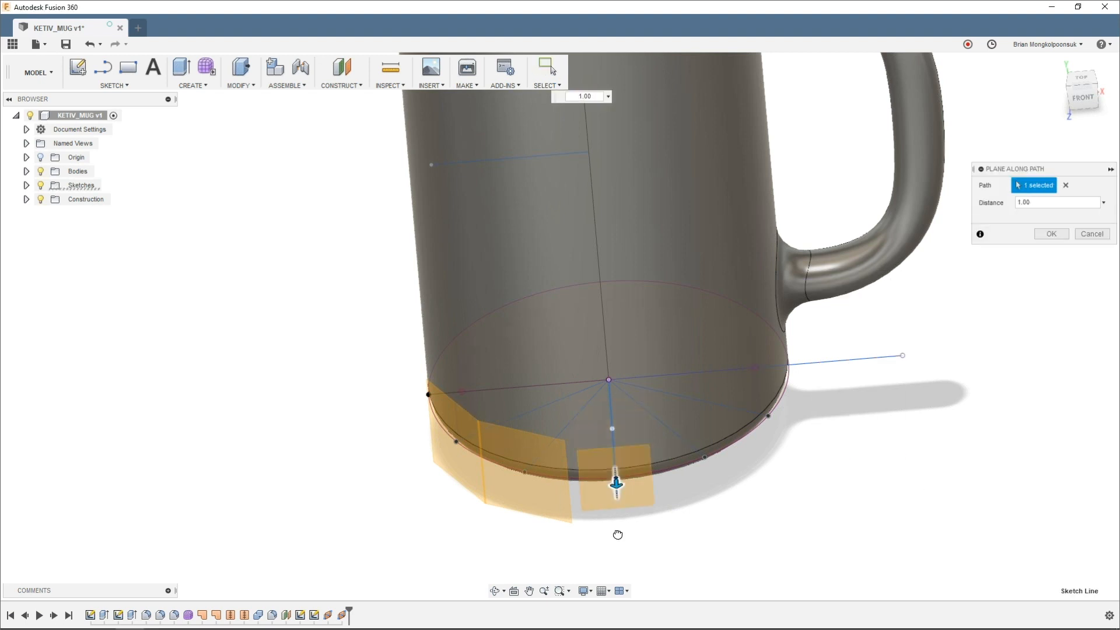
{"action": "left_click", "coordinate": [1051, 233]}
Step: Create Planes Along Path on the two remaining front radial lines on the handle side, each at a distance of 1.00
{"action": "right_click", "coordinate": [901, 488]}
{"action": "left_click", "coordinate": [910, 416]}
{"action": "left_click", "coordinate": [652, 415]}
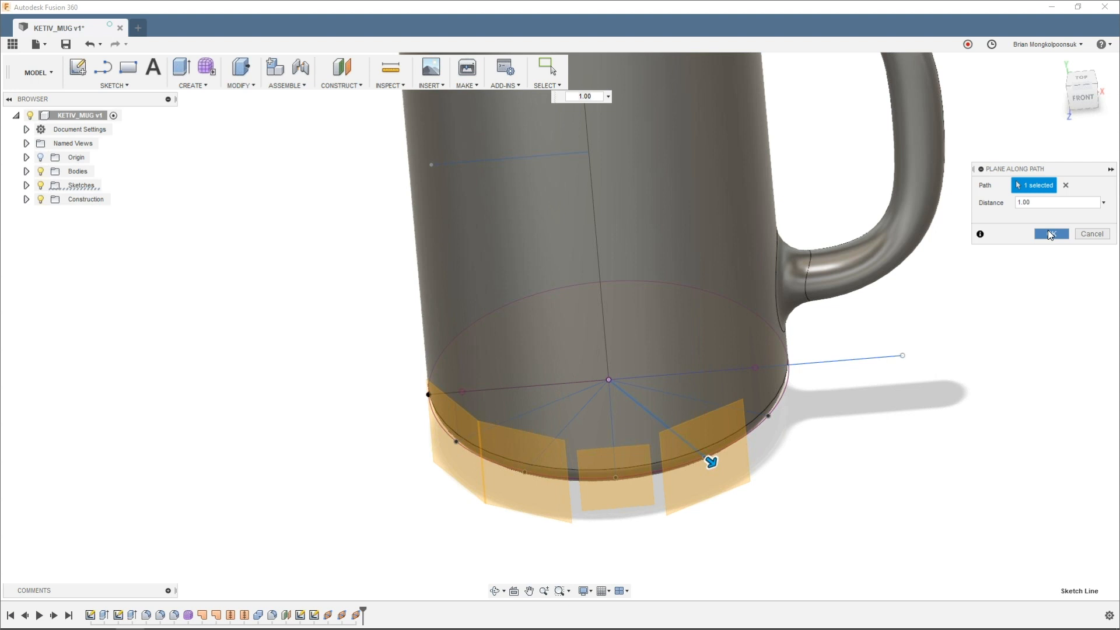
{"action": "left_click", "coordinate": [708, 397]}
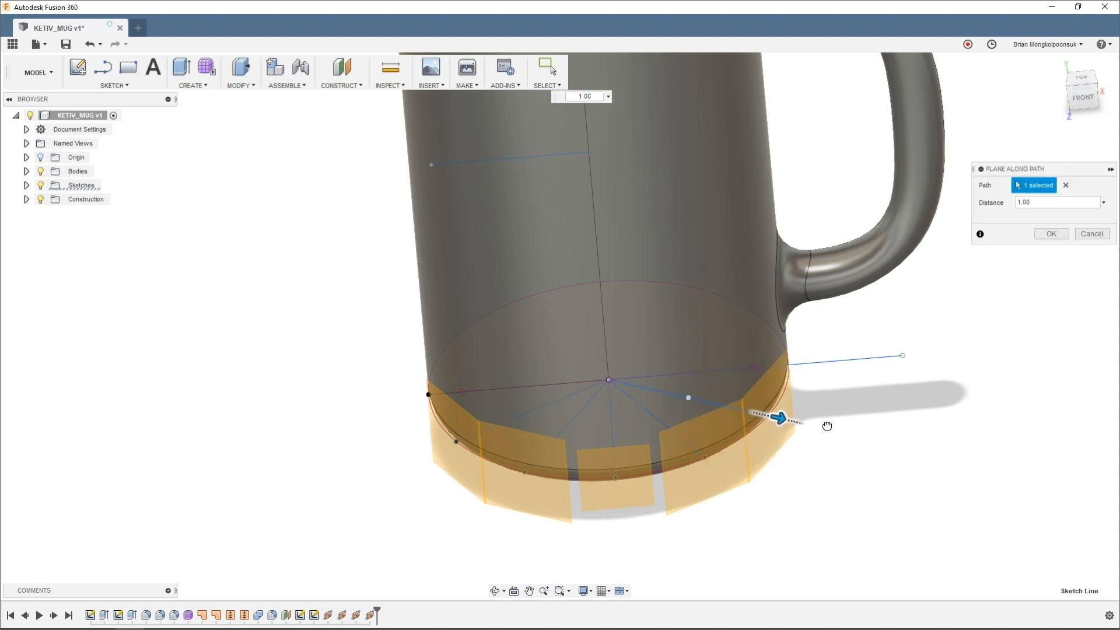
{"action": "left_click", "coordinate": [1051, 234]}
Step: Examine the mug and the construction planes around its base from several angles
{"action": "scroll", "coordinate": [862, 430], "scroll_direction": "down", "scroll_amount": 5}
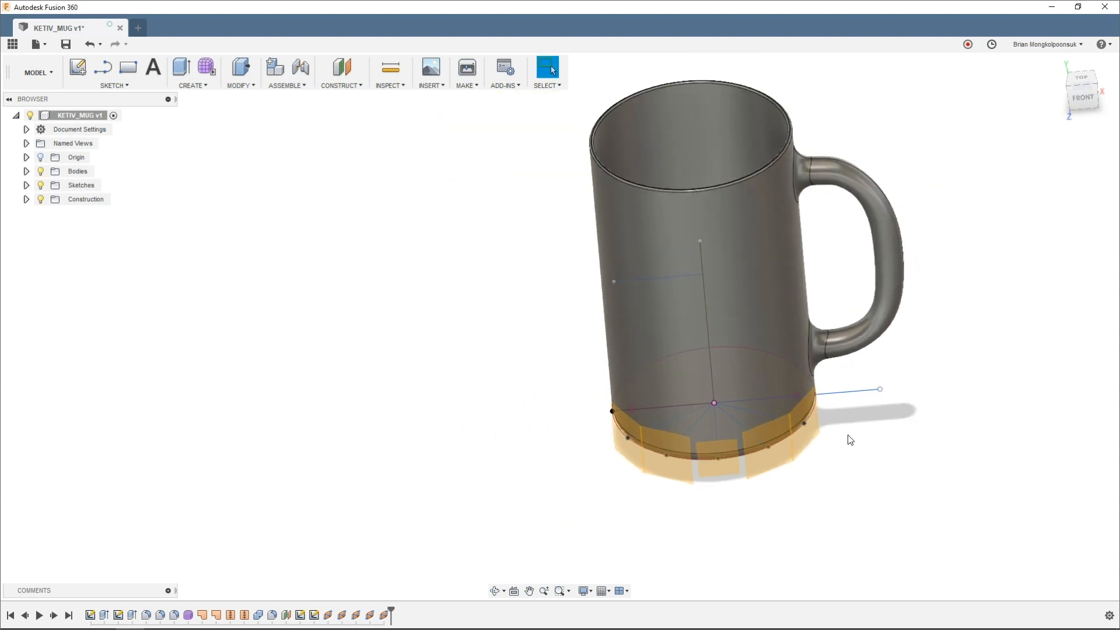
{"action": "mouse_move", "coordinate": [850, 440]}
{"action": "middle_mouse_down", "text": "shift"}
{"action": "mouse_move", "coordinate": [890, 404]}
{"action": "mouse_move", "coordinate": [869, 362]}
{"action": "mouse_move", "coordinate": [875, 438]}
{"action": "mouse_move", "coordinate": [860, 426]}
{"action": "mouse_move", "coordinate": [868, 412]}
{"action": "mouse_move", "coordinate": [863, 440]}
{"action": "mouse_move", "coordinate": [864, 424]}
{"action": "middle_mouse_up", "text": "shift"}
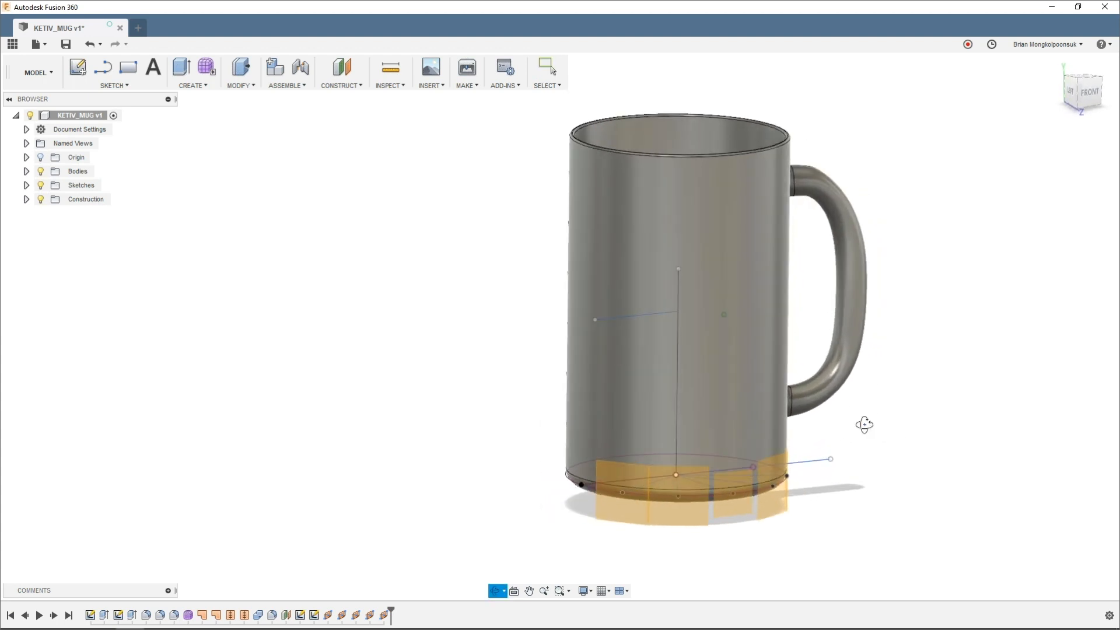
{"action": "scroll", "coordinate": [880, 462], "scroll_direction": "up", "scroll_amount": 3}
{"action": "middle_click_drag", "start_coordinate": [865, 424], "coordinate": [839, 435], "text": "shift"}
{"action": "scroll", "coordinate": [866, 461], "scroll_direction": "down", "scroll_amount": 3}
{"action": "scroll", "coordinate": [776, 440], "scroll_direction": "up", "scroll_amount": 1}
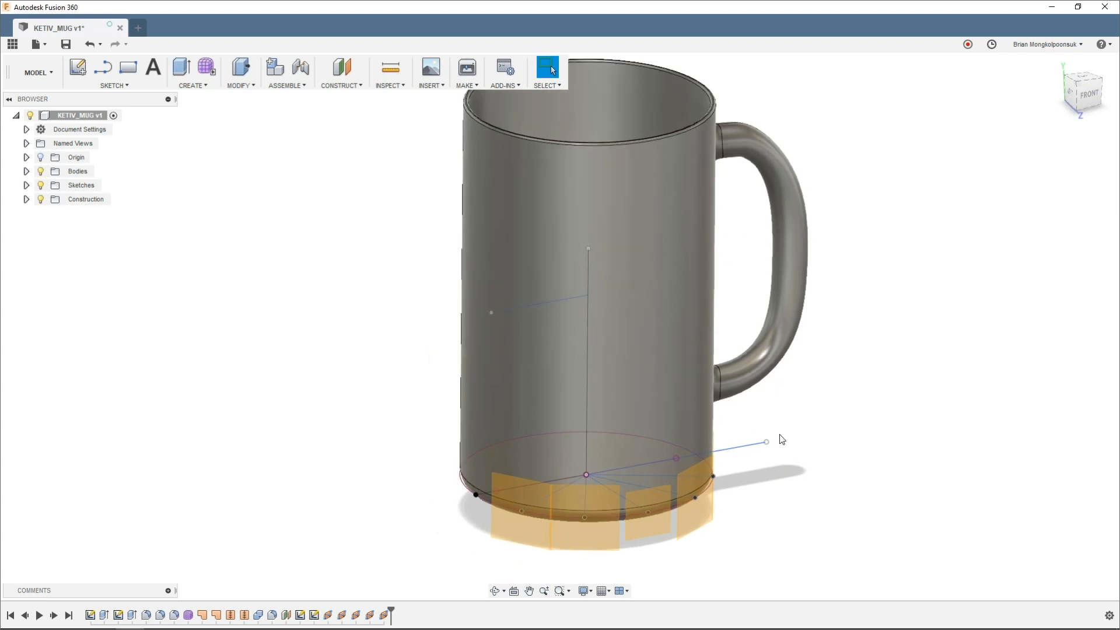
{"action": "scroll", "coordinate": [773, 431], "scroll_direction": "down", "scroll_amount": 1}
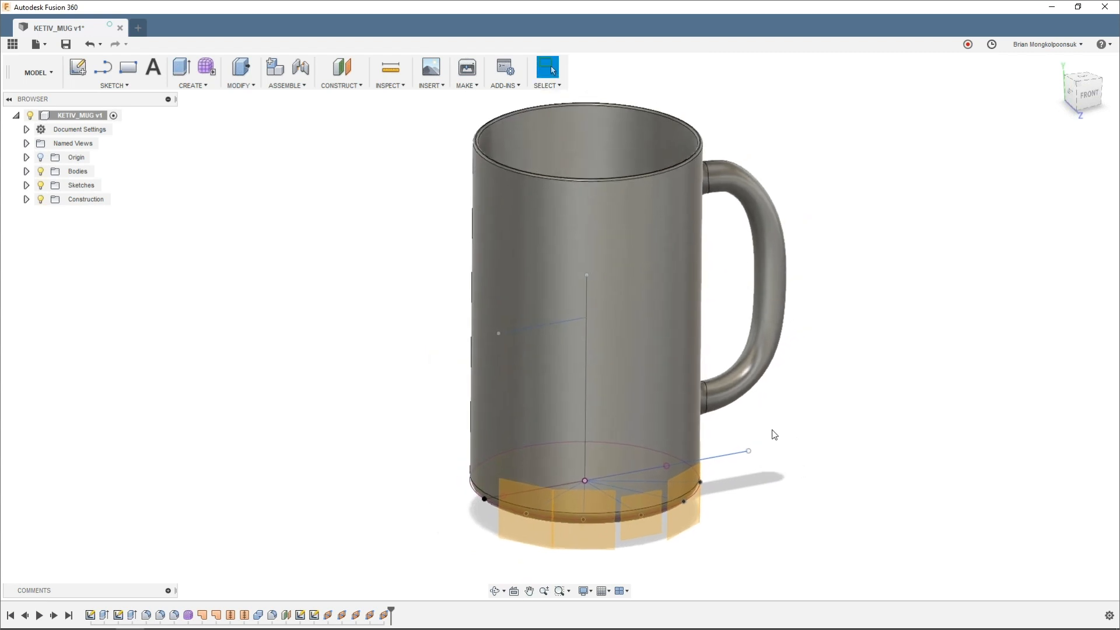
{"action": "middle_click_drag", "start_coordinate": [772, 435], "coordinate": [773, 445]}
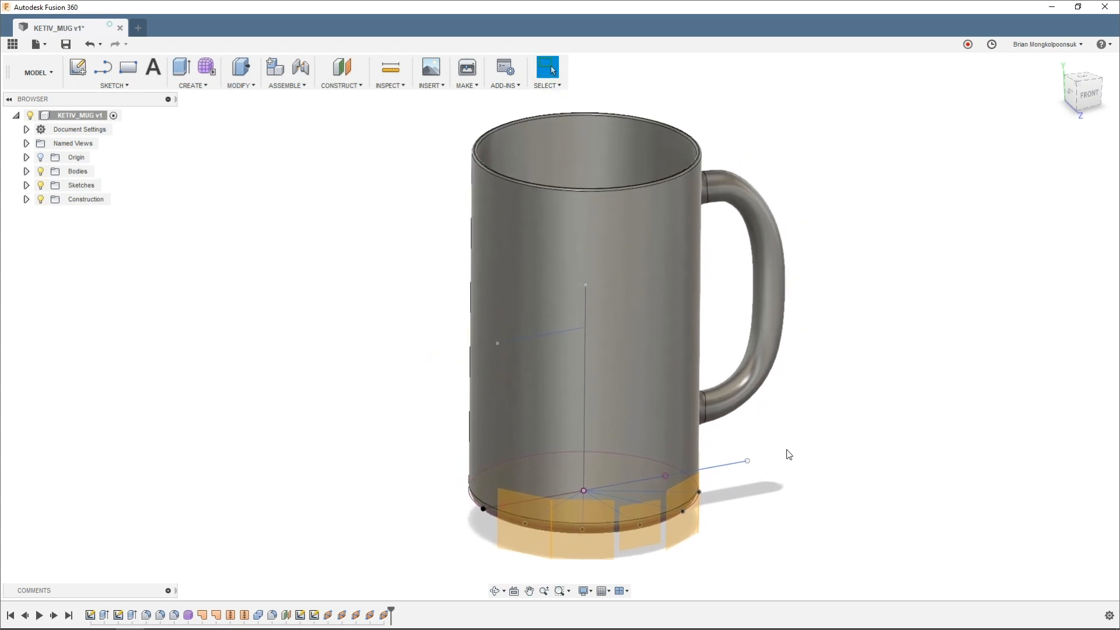
{"action": "middle_click_drag", "start_coordinate": [811, 474], "coordinate": [786, 473], "text": "shift"}
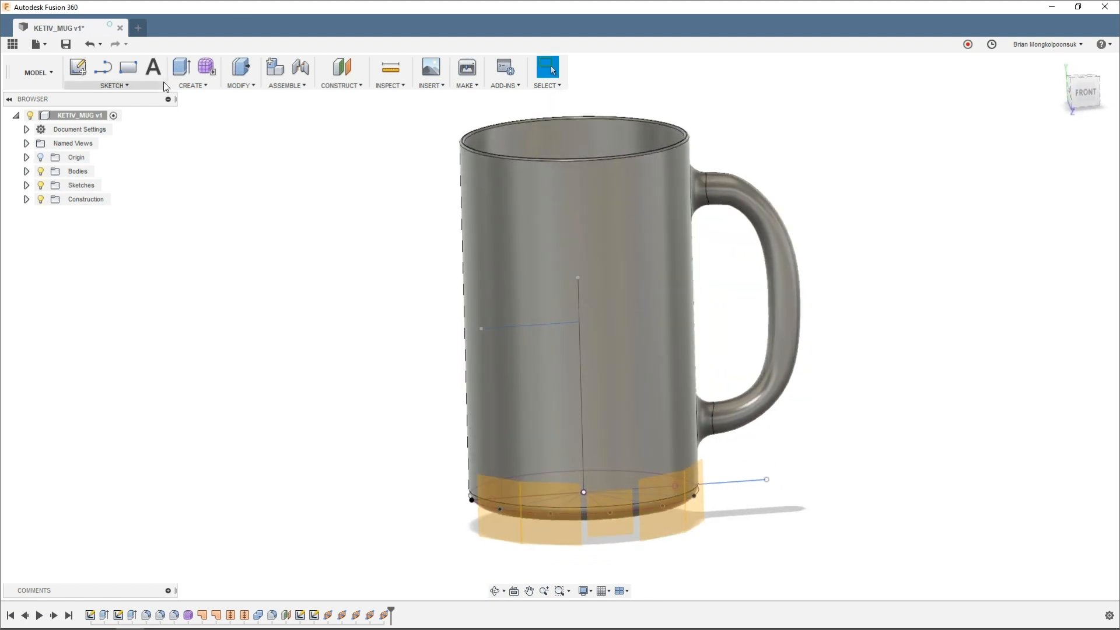
Step: Start a Text sketch on the construction plane farthest from the handle and view that plane straight on
{"action": "left_click", "coordinate": [156, 69]}
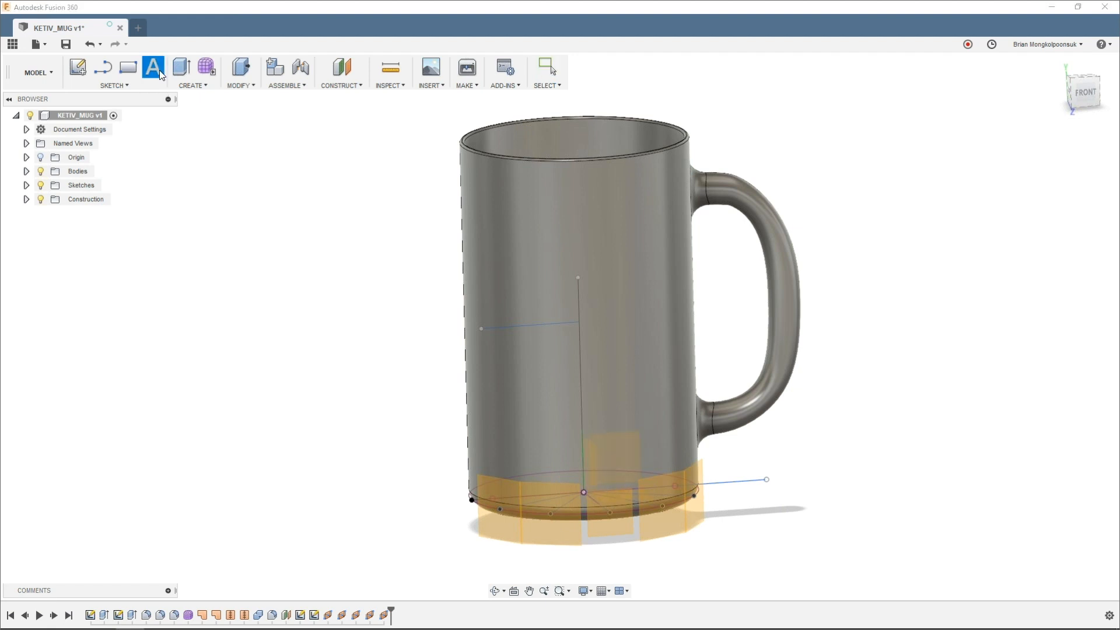
{"action": "left_click", "coordinate": [495, 491]}
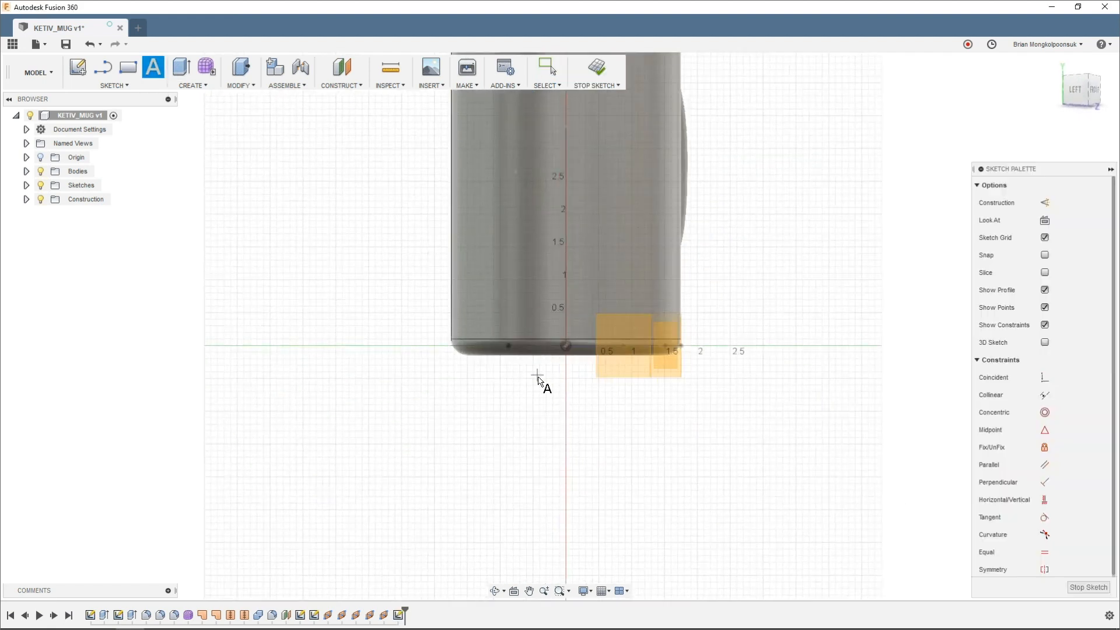
{"action": "middle_click_drag", "start_coordinate": [641, 369], "coordinate": [607, 386], "text": "shift"}
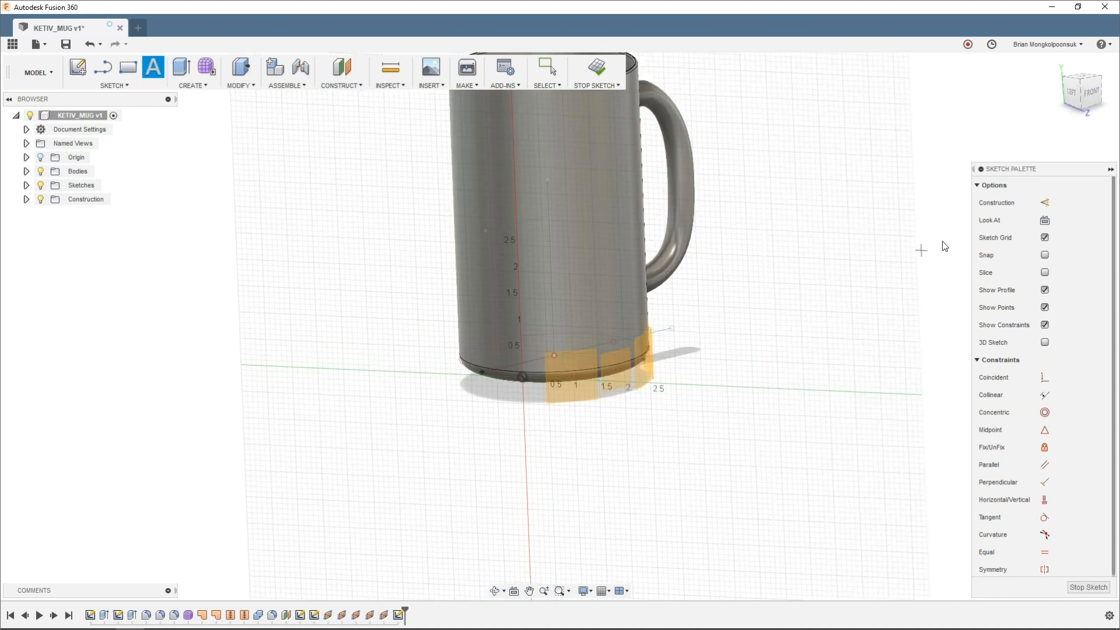
{"action": "scroll", "coordinate": [783, 220], "scroll_direction": "down", "scroll_amount": 2}
{"action": "middle_click_drag", "start_coordinate": [622, 216], "coordinate": [566, 289], "text": "shift"}
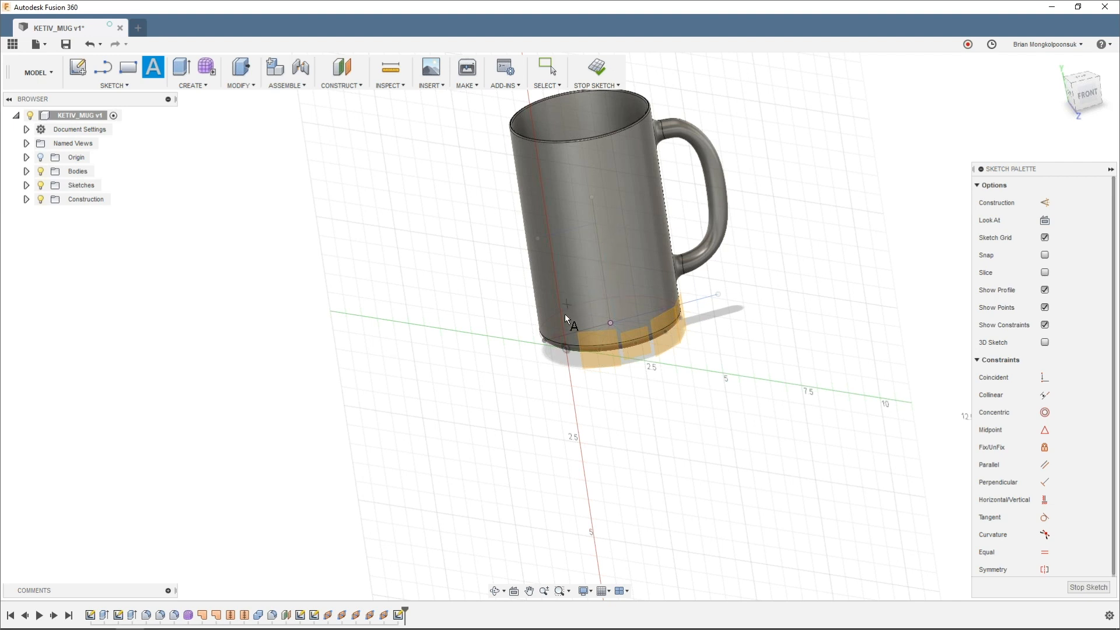
{"action": "left_click", "coordinate": [514, 590]}
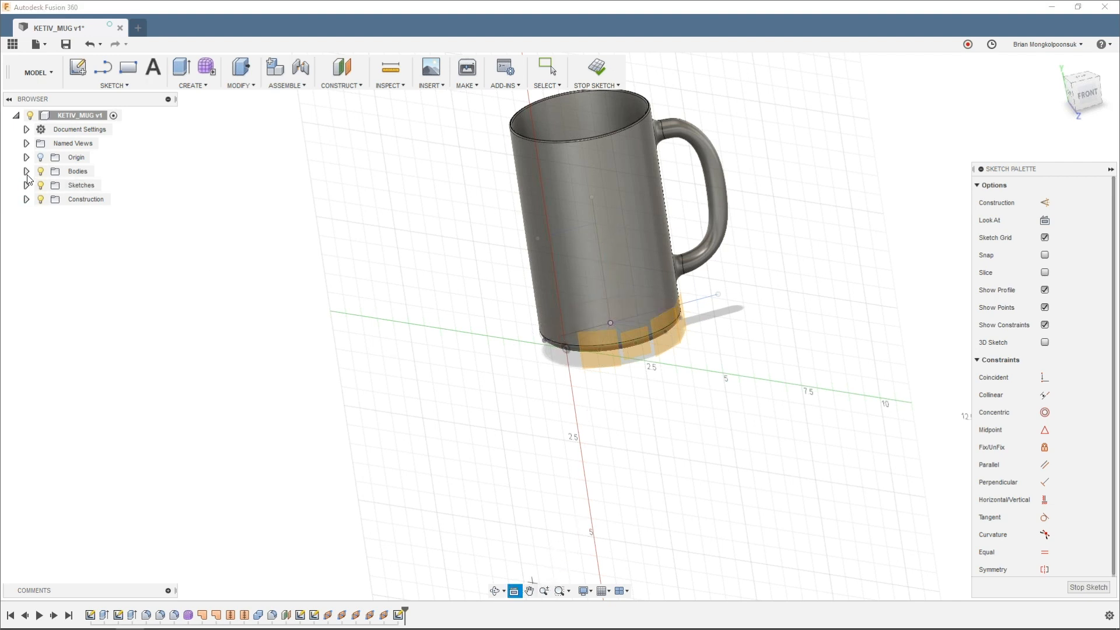
{"action": "left_click", "coordinate": [26, 199]}
{"action": "left_click", "coordinate": [88, 226]}
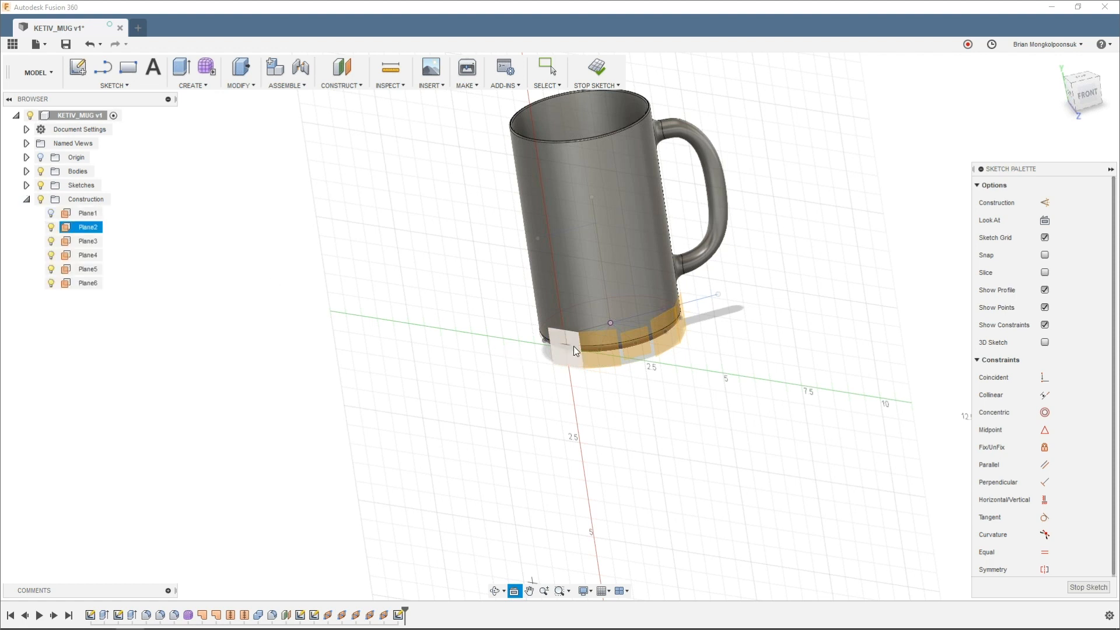
{"action": "left_click", "coordinate": [552, 336]}
{"action": "left_click", "coordinate": [516, 592]}
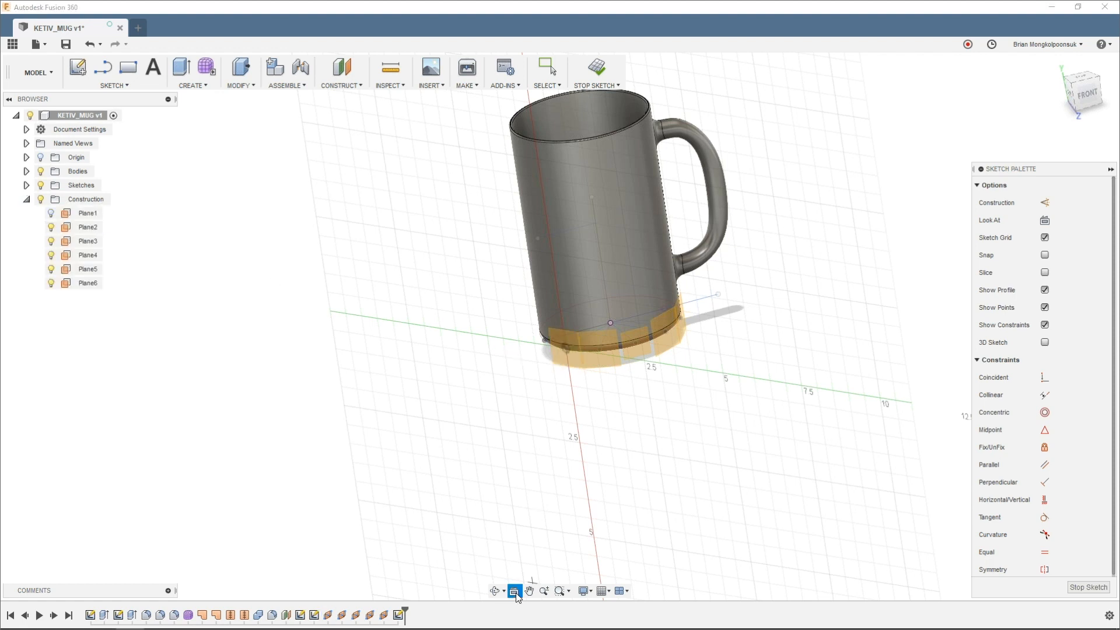
{"action": "left_click", "coordinate": [572, 341]}
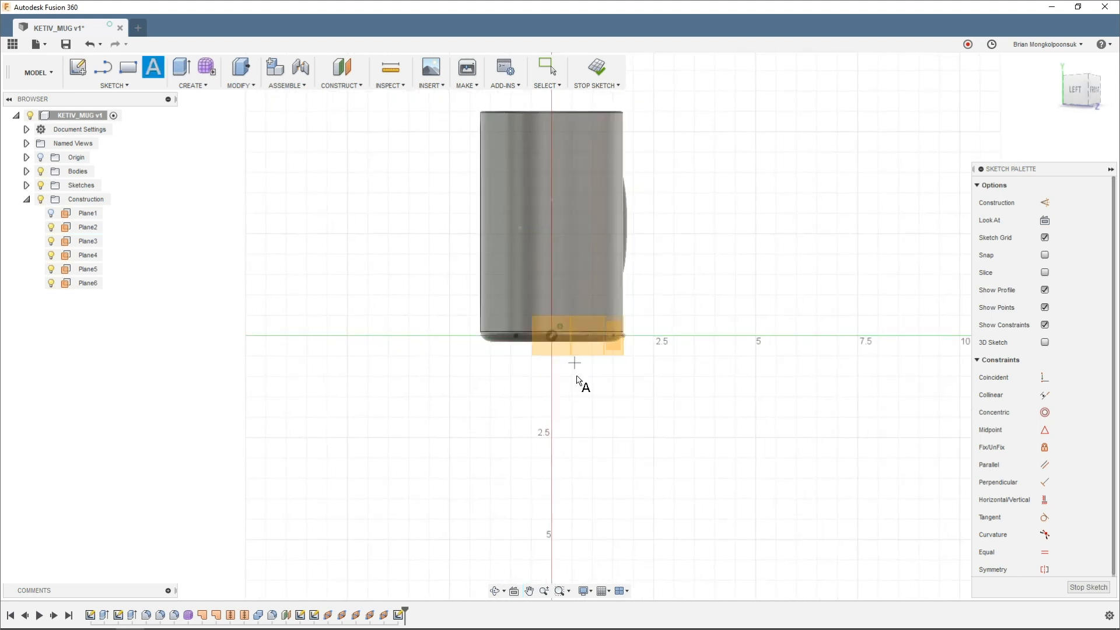
Step: Place the sketch text K at about mid-height on the plane's vertical axis, rotated 90 degrees and with a height of 1 in
{"action": "scroll", "coordinate": [538, 335], "scroll_direction": "up", "scroll_amount": 5}
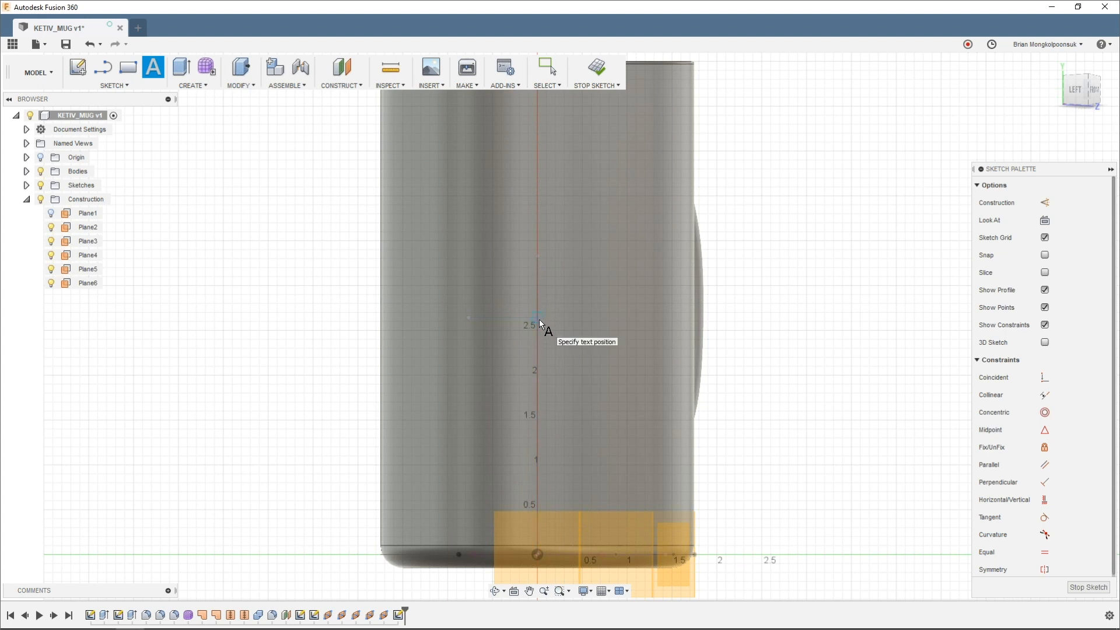
{"action": "left_click", "coordinate": [539, 320]}
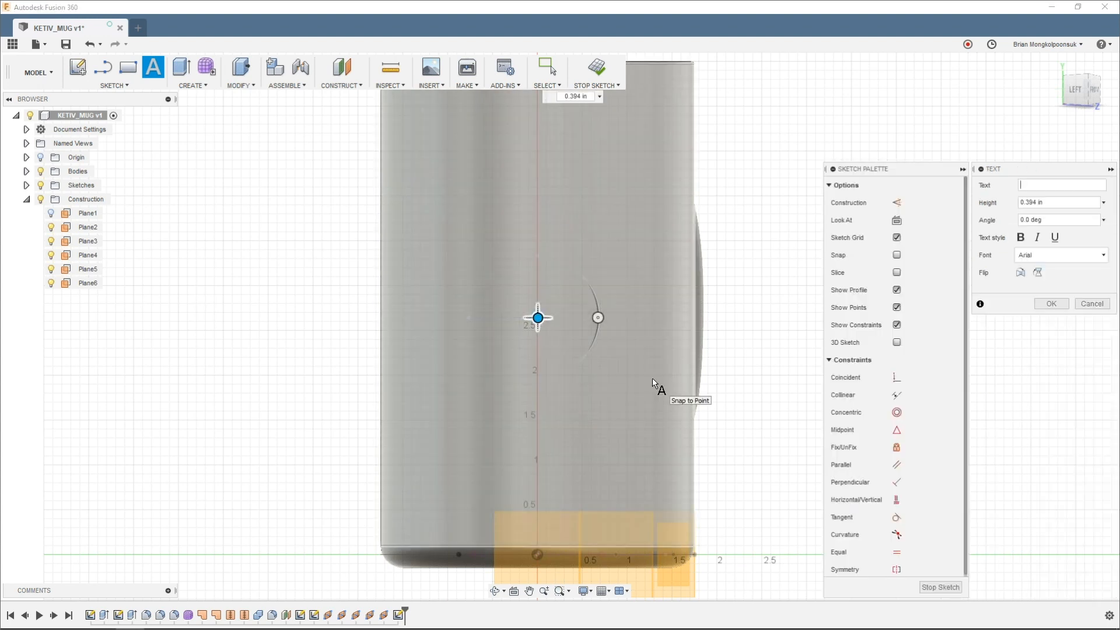
{"action": "type", "text": "K"}
{"action": "left_click_drag", "start_coordinate": [592, 308], "coordinate": [531, 248]}
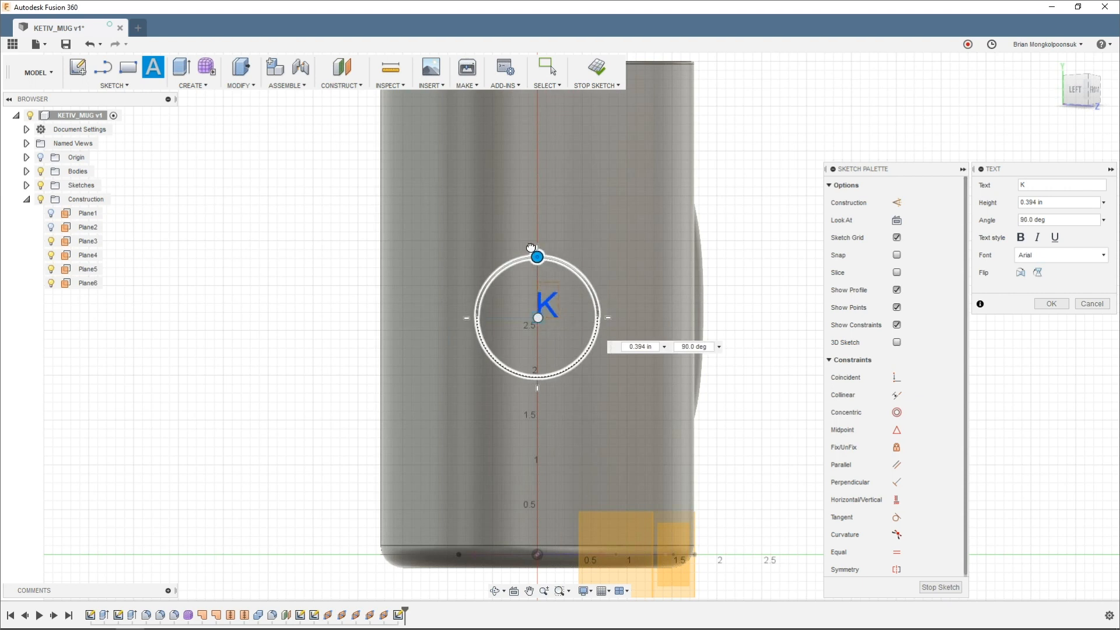
{"action": "left_click", "coordinate": [1056, 203]}
{"action": "type", "text": "1"}
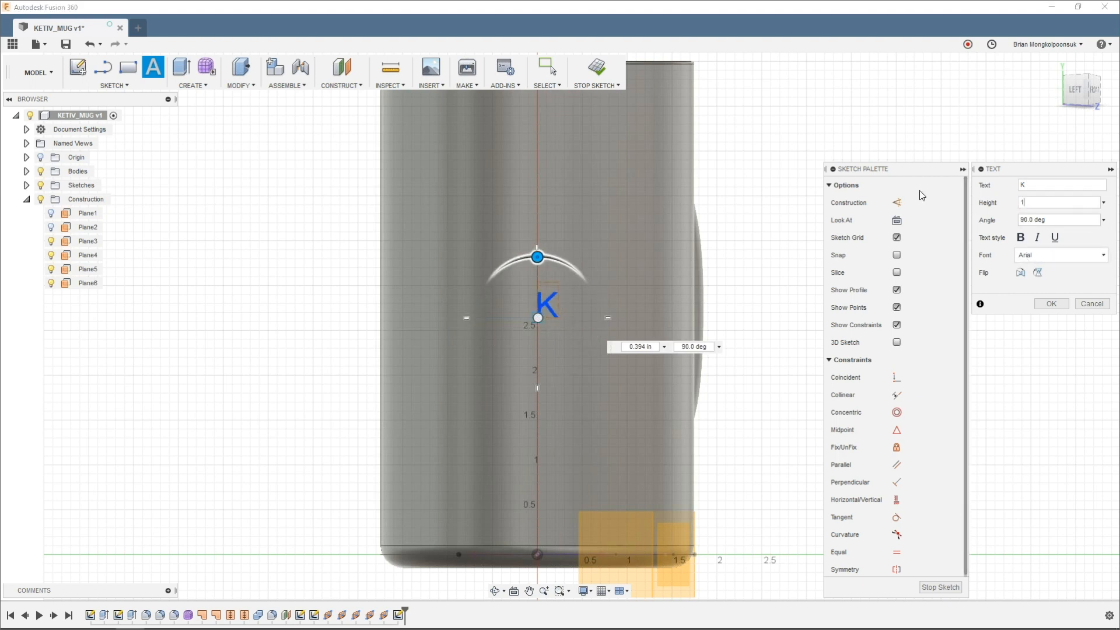
{"action": "left_click", "coordinate": [1048, 305]}
Step: Add the sketch text e on the second construction plane, level with the K, at a 90-degree angle and 1 in high
{"action": "scroll", "coordinate": [537, 327], "scroll_direction": "down", "scroll_amount": 2}
{"action": "middle_click_drag", "start_coordinate": [705, 342], "coordinate": [708, 430], "text": "shift"}
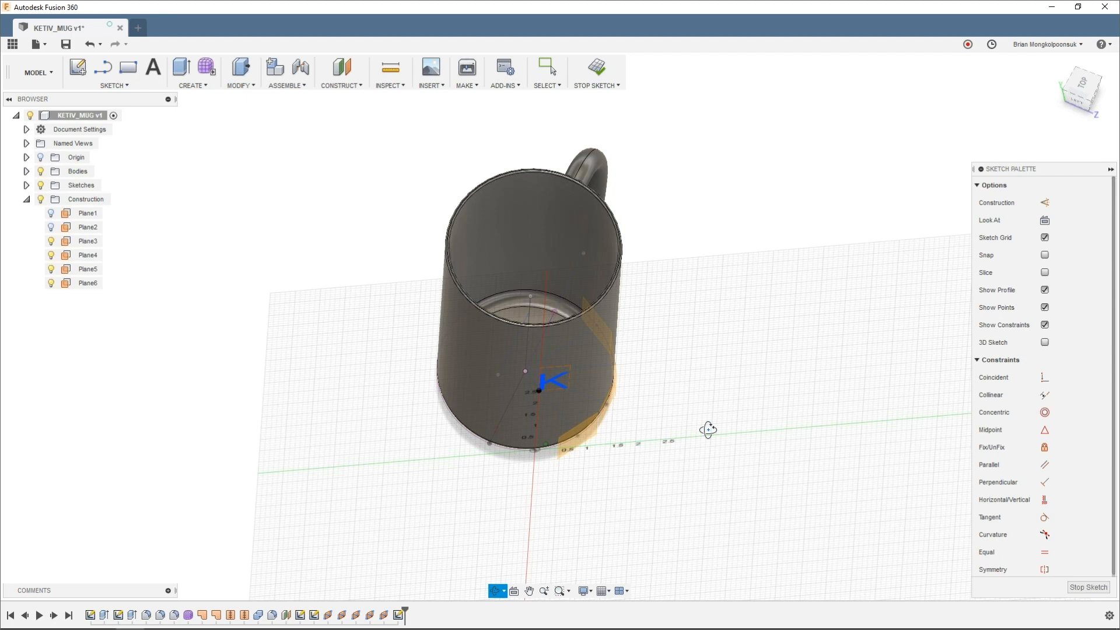
{"action": "left_click_drag", "start_coordinate": [707, 430], "coordinate": [712, 393]}
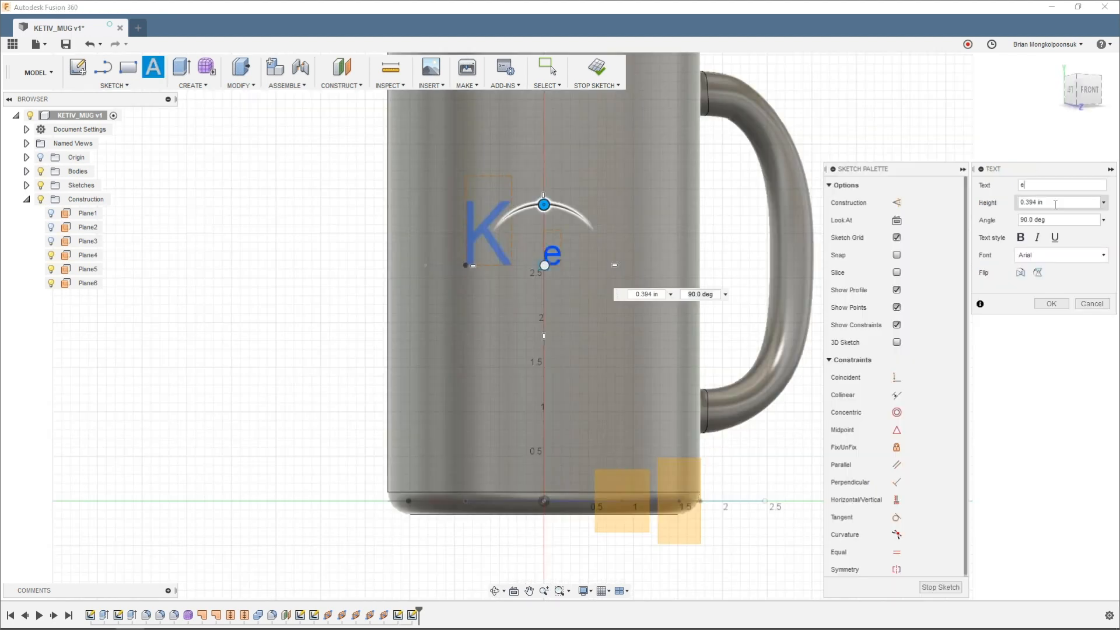
{"action": "left_click_drag", "start_coordinate": [1047, 203], "coordinate": [963, 209]}
{"action": "type", "text": "1"}
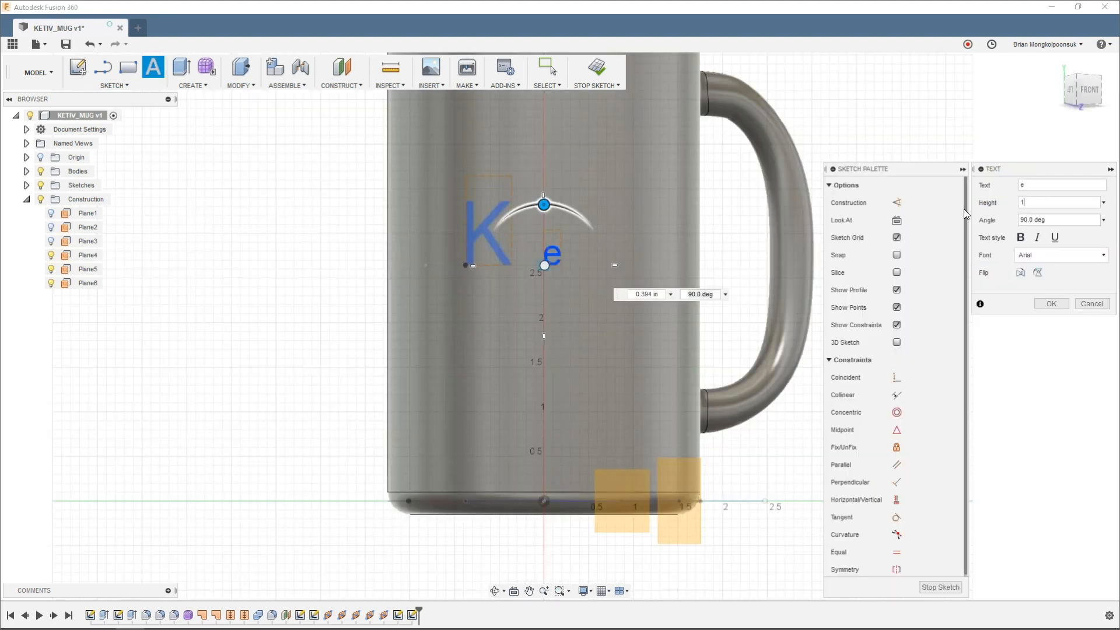
{"action": "left_click", "coordinate": [1052, 302]}
Step: Finish the second letter's sketch and place the text t on the middle front plane, level with the other letters
{"action": "middle_click_drag", "start_coordinate": [744, 357], "coordinate": [522, 346], "text": "shift"}
{"action": "left_click", "coordinate": [153, 66]}
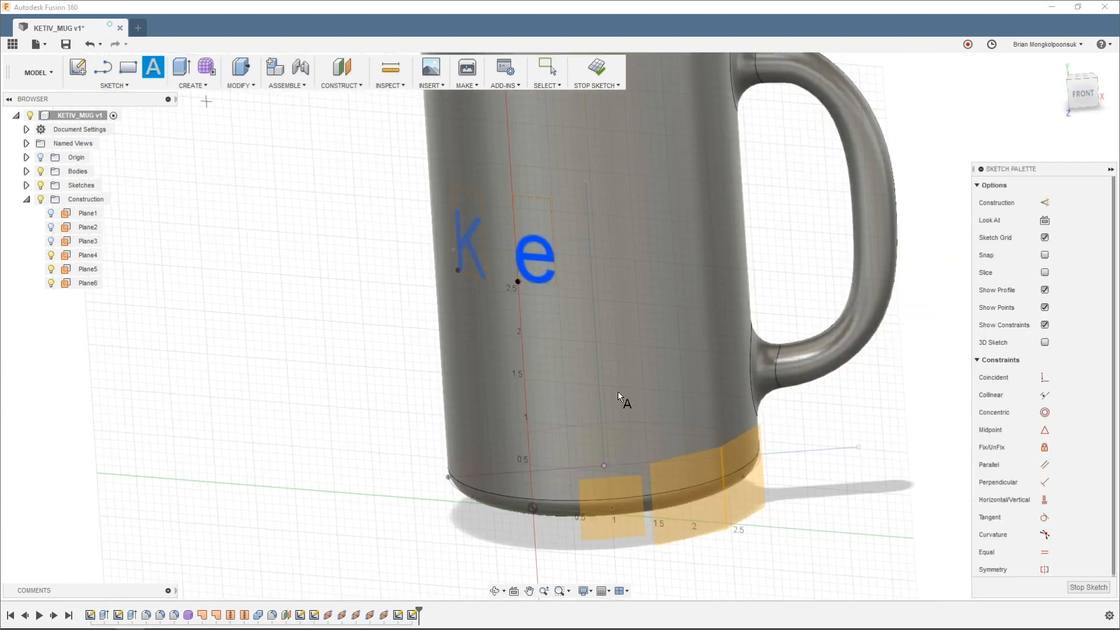
{"action": "left_click", "coordinate": [603, 66]}
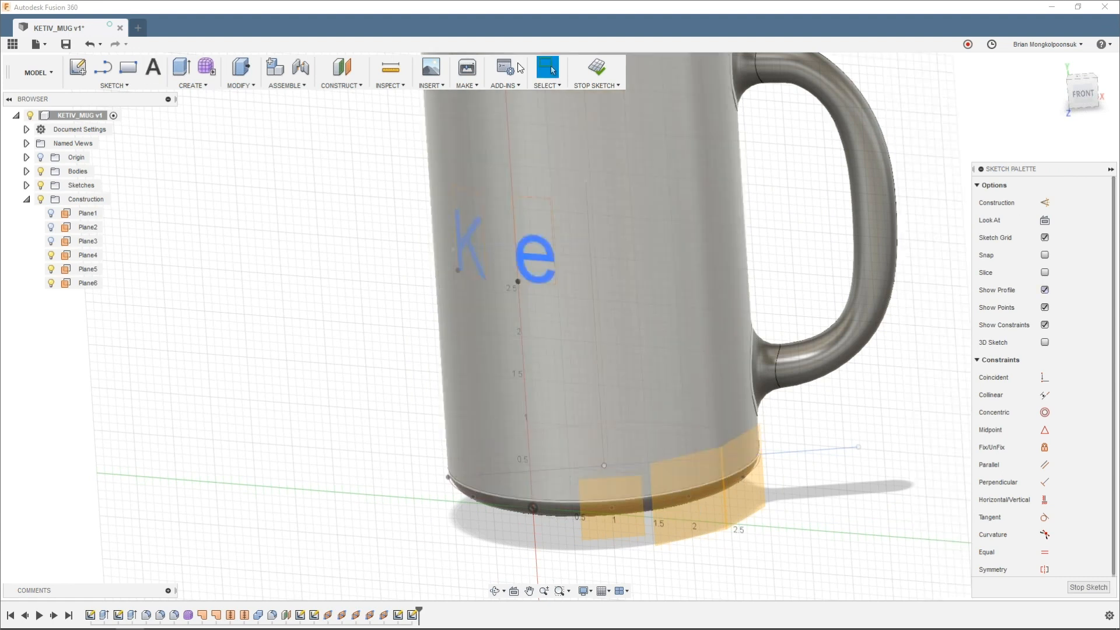
{"action": "left_click", "coordinate": [154, 70]}
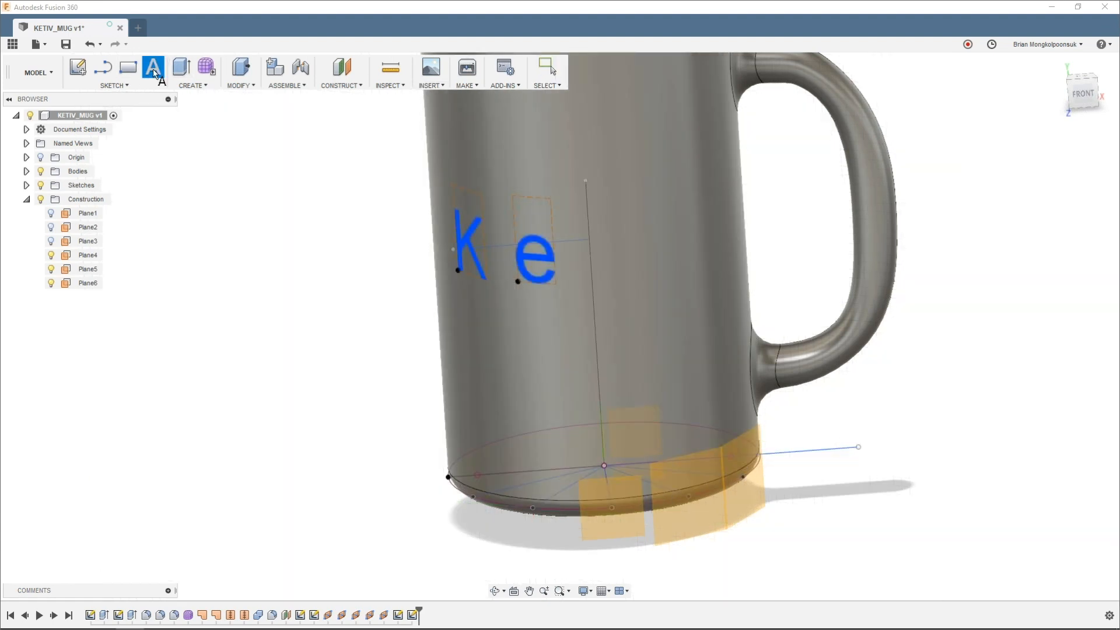
{"action": "left_click", "coordinate": [621, 492]}
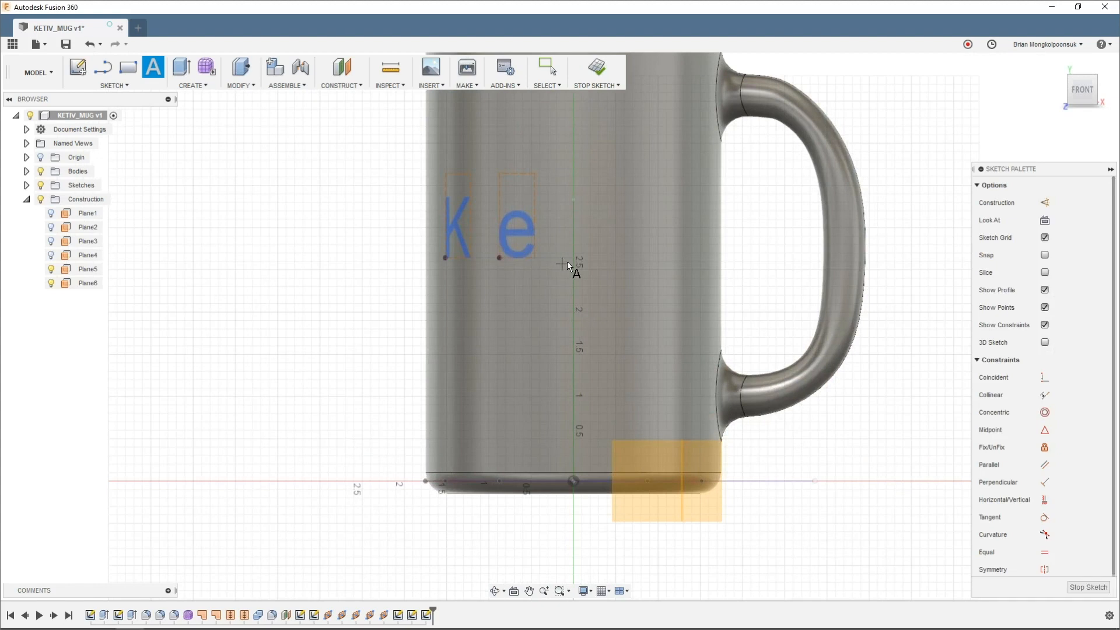
{"action": "left_click", "coordinate": [575, 258]}
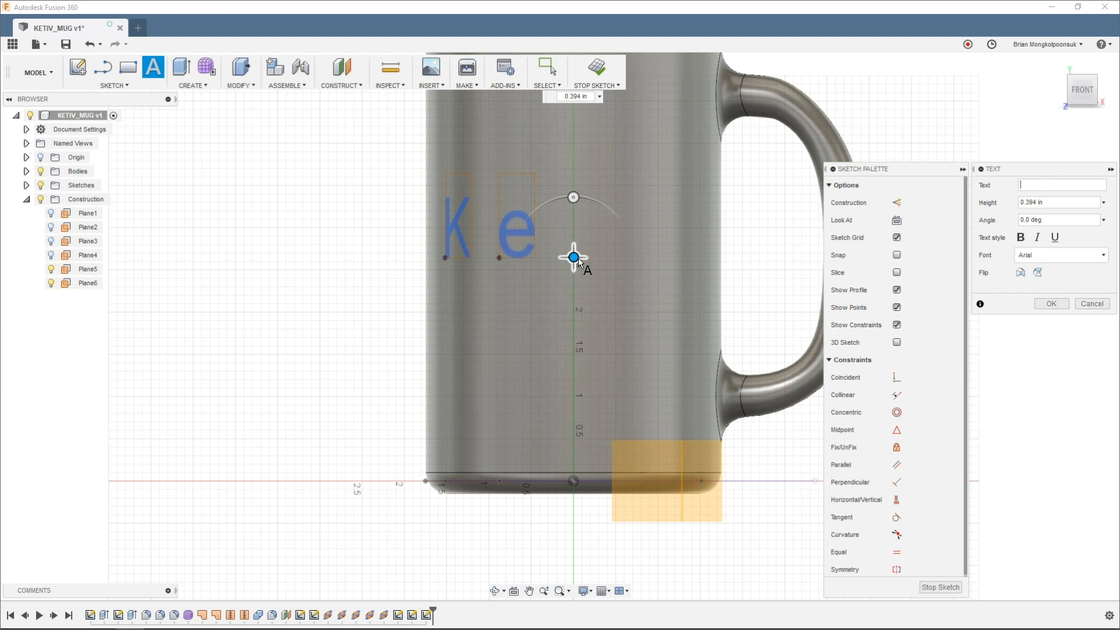
Step: Change the second and third sketch letters on the mug front to capital E and capital T
{"action": "double_click", "coordinate": [518, 234]}
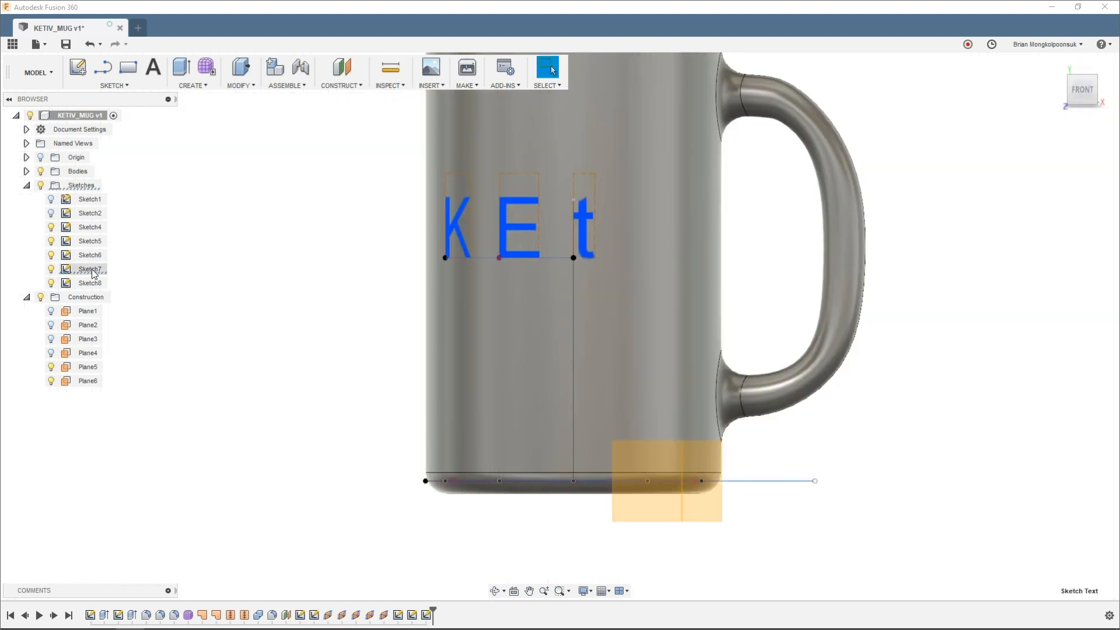
{"action": "double_click", "coordinate": [92, 283]}
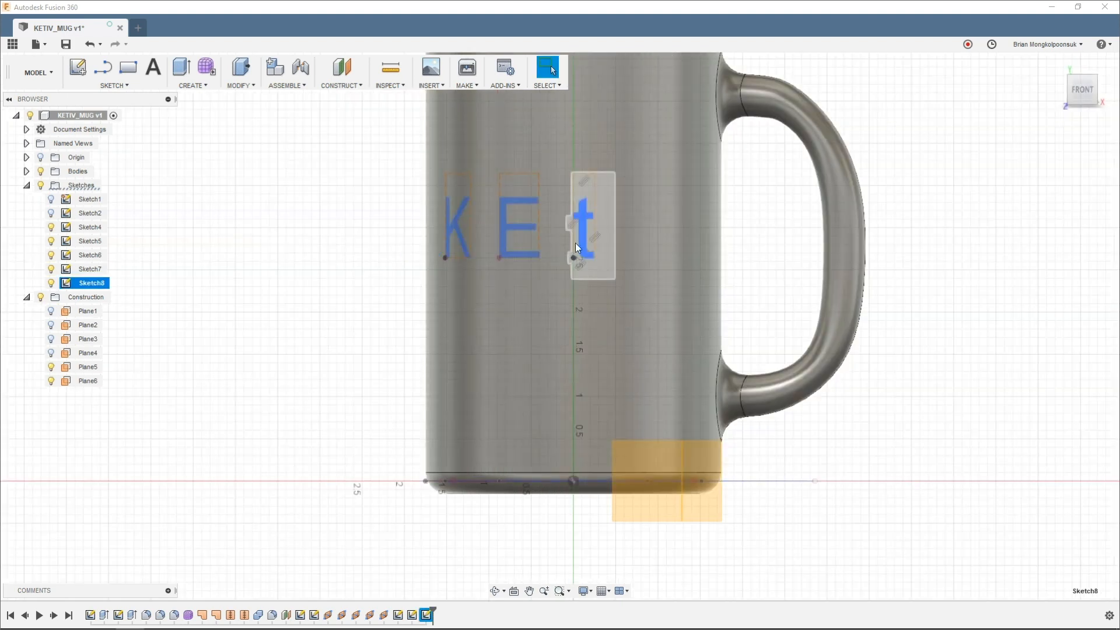
{"action": "double_click", "coordinate": [590, 229]}
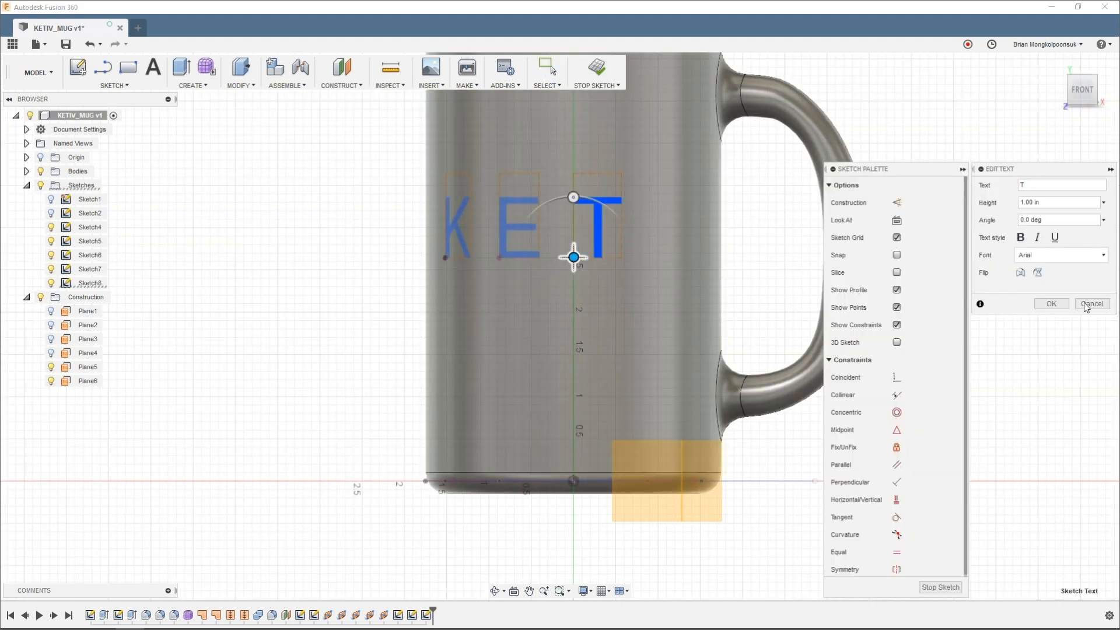
{"action": "left_click", "coordinate": [1051, 303]}
Step: Place the sketch text I on the fourth construction plane, level with the other letters, and rotate it upright
{"action": "scroll", "coordinate": [631, 327], "scroll_direction": "down", "scroll_amount": 2}
{"action": "right_click_drag", "start_coordinate": [631, 327], "coordinate": [733, 226]}
{"action": "middle_click_drag", "start_coordinate": [734, 225], "coordinate": [677, 231], "text": "shift"}
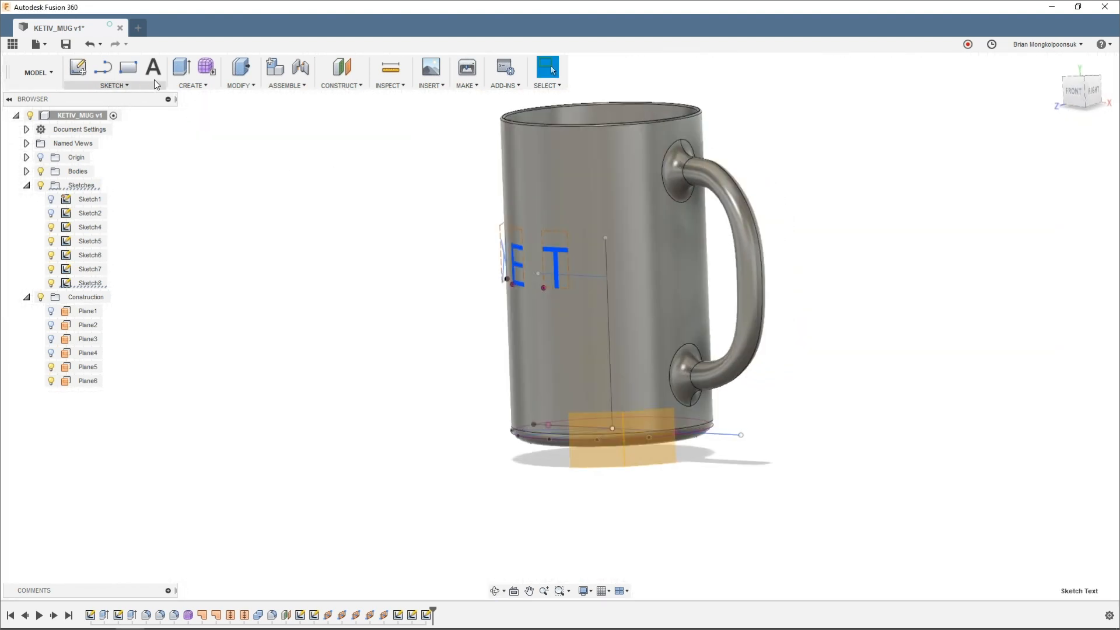
{"action": "left_click", "coordinate": [153, 75]}
{"action": "left_click", "coordinate": [595, 436]}
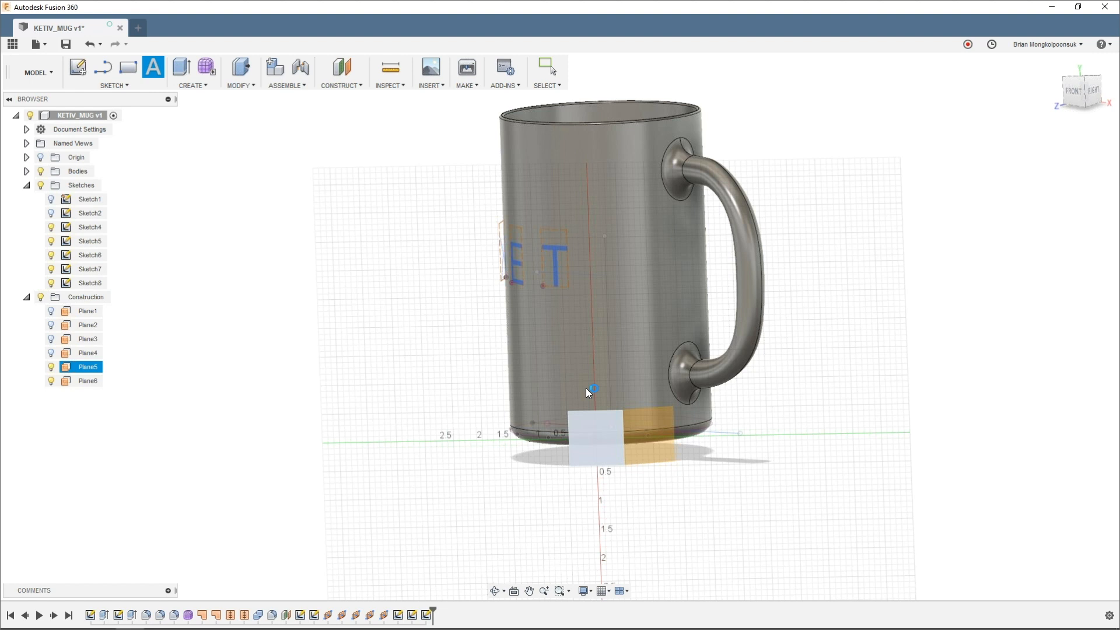
{"action": "left_click", "coordinate": [585, 387]}
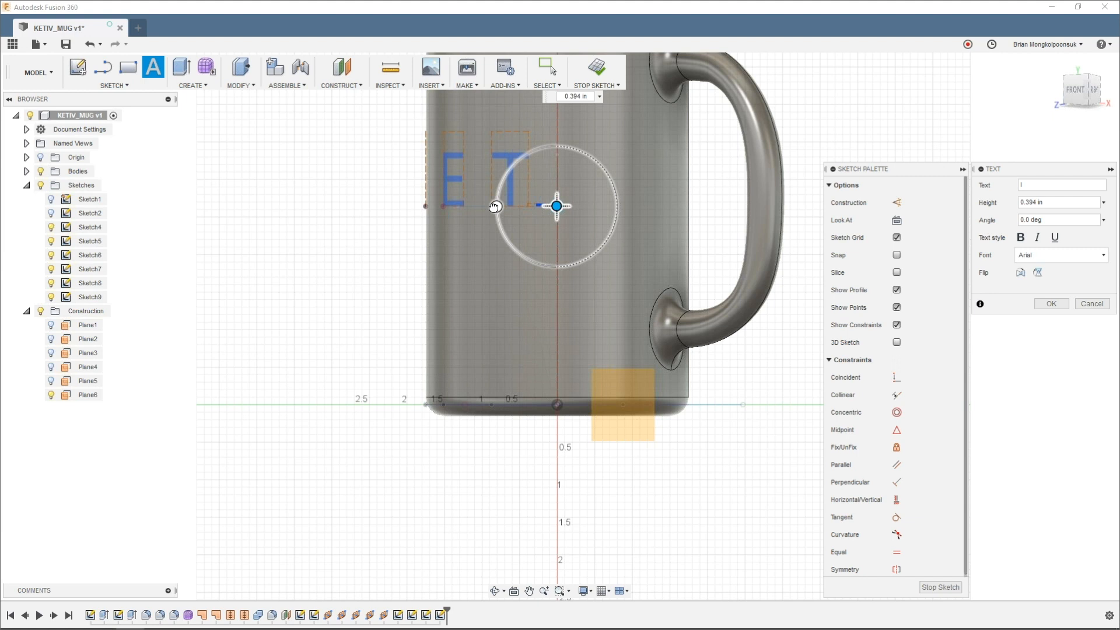
{"action": "left_click_drag", "start_coordinate": [494, 207], "coordinate": [495, 205]}
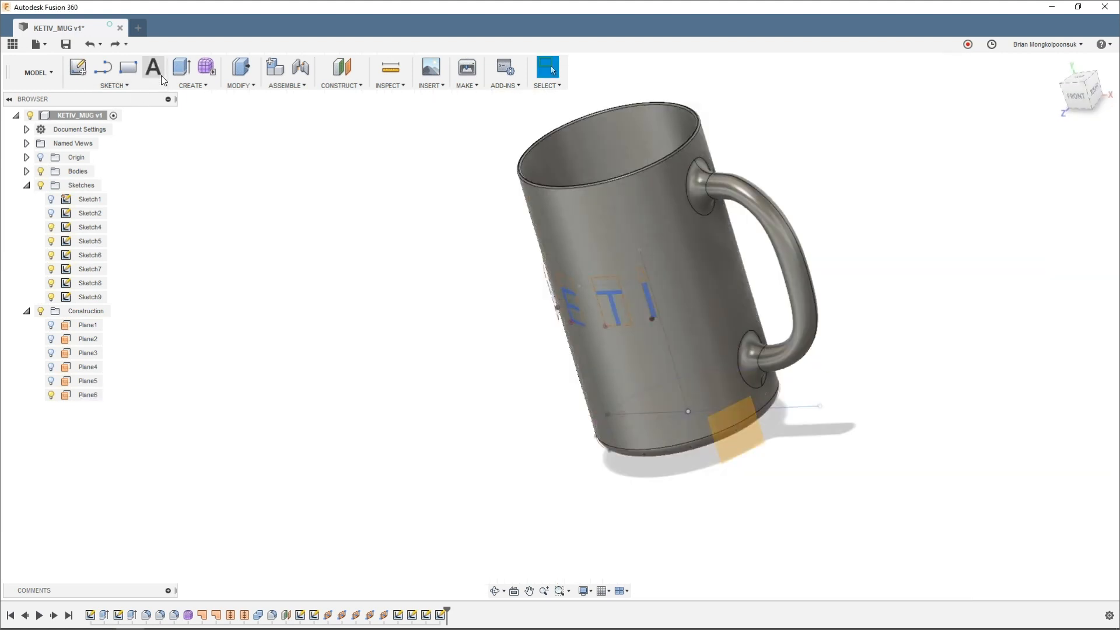
Step: Place the sketch text V on the last construction plane near the handle, level with the other letters
{"action": "left_click", "coordinate": [162, 80]}
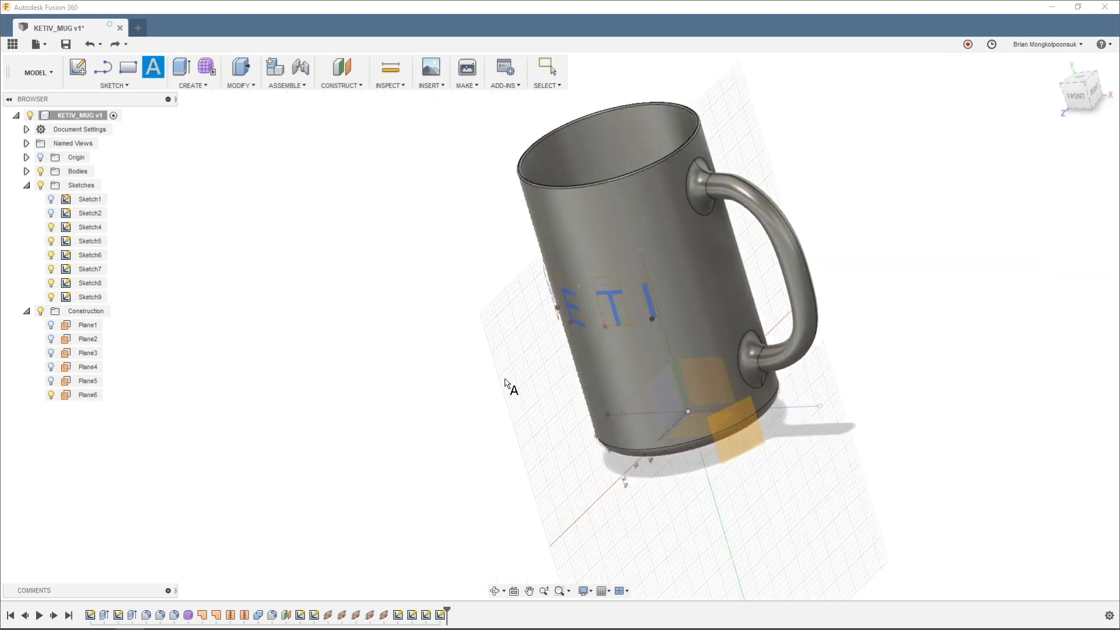
{"action": "left_click", "coordinate": [768, 451]}
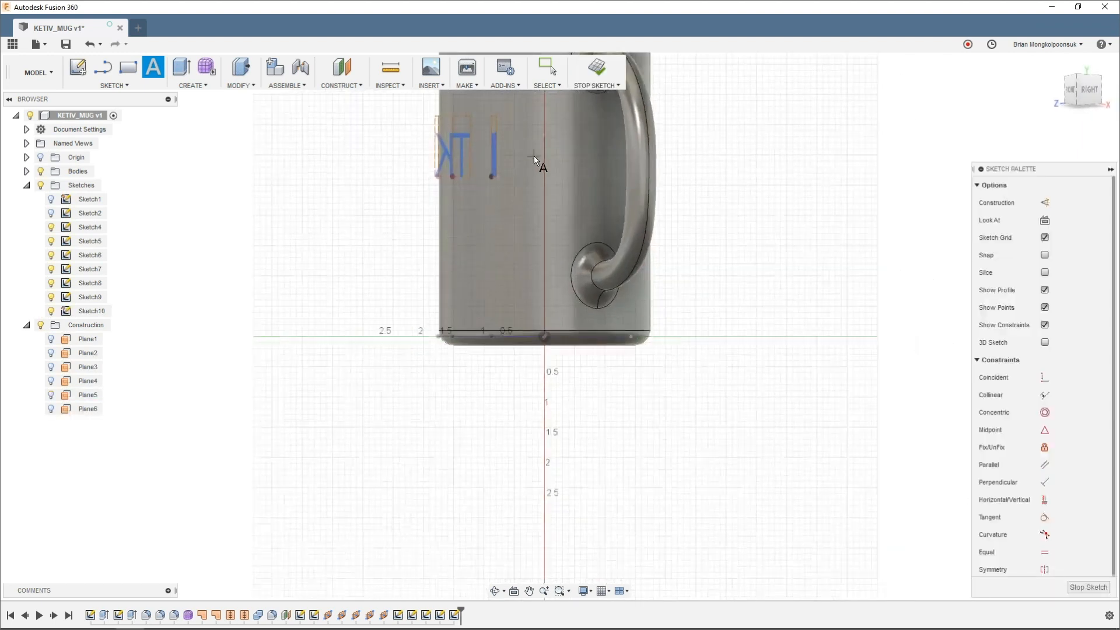
{"action": "scroll", "coordinate": [532, 155], "scroll_direction": "up", "scroll_amount": 5}
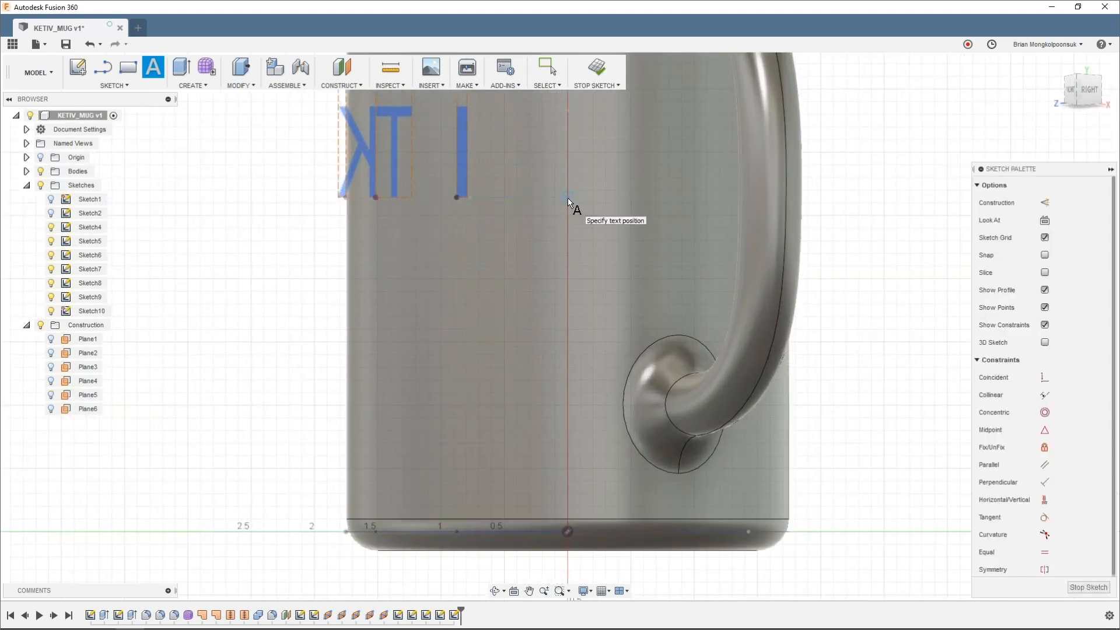
{"action": "left_click", "coordinate": [568, 198]}
{"action": "scroll", "coordinate": [480, 350], "scroll_direction": "down", "scroll_amount": 3}
{"action": "middle_click_drag", "start_coordinate": [526, 325], "coordinate": [577, 377], "text": "shift"}
{"action": "type", "text": "V"}
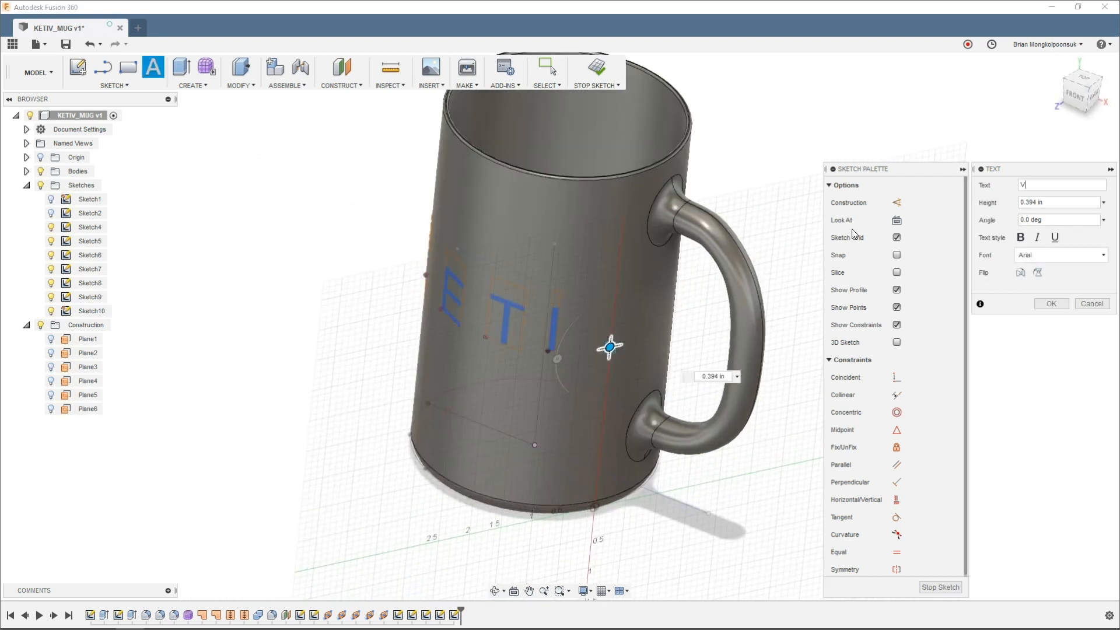
Step: Rotate the V upright, set its height to 1 in and finish the sketch
{"action": "left_click_drag", "start_coordinate": [557, 352], "coordinate": [615, 296]}
{"action": "double_click", "coordinate": [1043, 203]}
{"action": "type", "text": "1"}
{"action": "left_click", "coordinate": [1049, 305]}
{"action": "mouse_move", "coordinate": [782, 379]}
{"action": "middle_mouse_down", "text": "shift"}
{"action": "mouse_move", "coordinate": [776, 345]}
{"action": "mouse_move", "coordinate": [853, 395]}
{"action": "mouse_move", "coordinate": [852, 418]}
{"action": "mouse_move", "coordinate": [839, 397]}
{"action": "middle_mouse_up", "text": "shift"}
{"action": "left_click", "coordinate": [1084, 589]}
{"action": "mouse_move", "coordinate": [700, 292]}
{"action": "middle_mouse_down", "text": "shift"}
{"action": "mouse_move", "coordinate": [688, 398]}
{"action": "mouse_move", "coordinate": [689, 382]}
{"action": "middle_mouse_up", "text": "shift"}
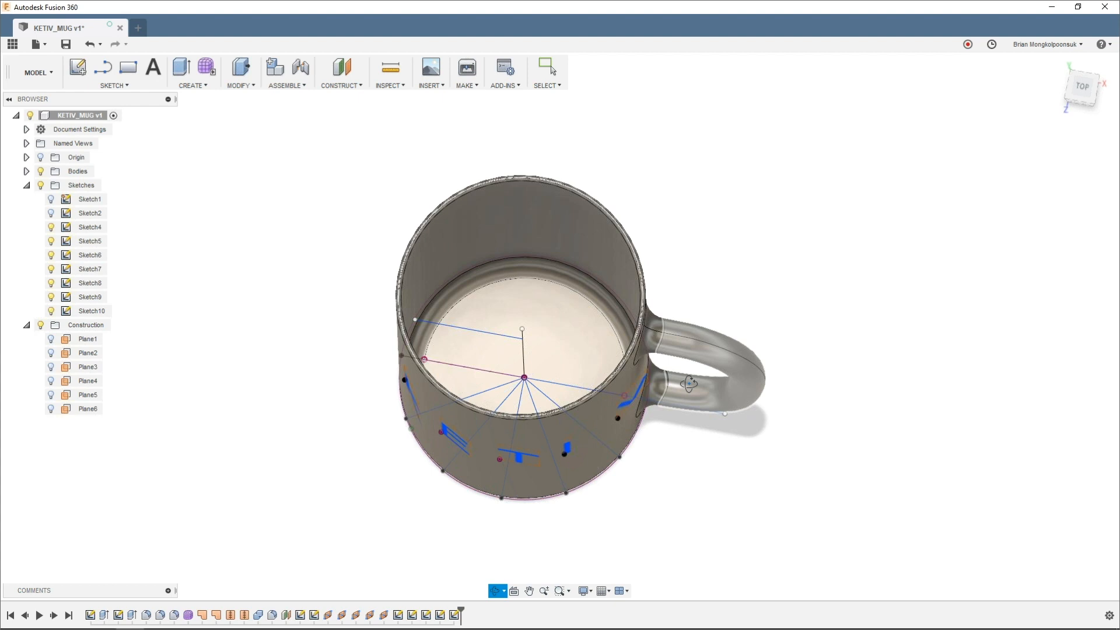
{"action": "mouse_move", "coordinate": [688, 383]}
{"action": "left_mouse_down"}
{"action": "mouse_move", "coordinate": [673, 274]}
{"action": "mouse_move", "coordinate": [693, 279]}
{"action": "left_mouse_up"}
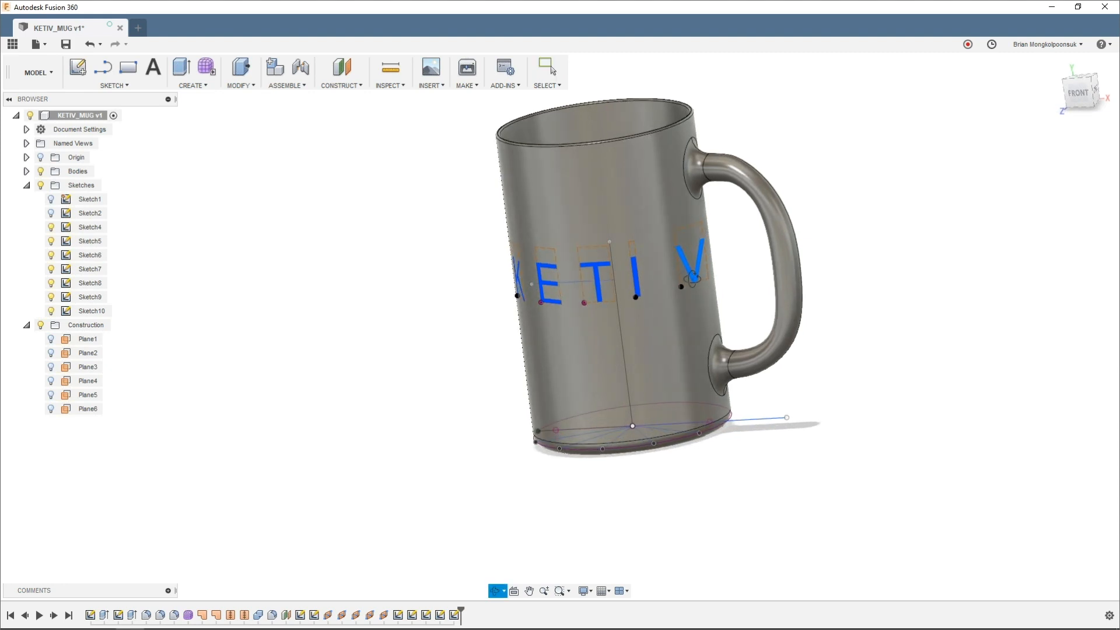
{"action": "middle_click_drag", "start_coordinate": [692, 279], "coordinate": [710, 283], "text": "shift"}
{"action": "scroll", "coordinate": [710, 282], "scroll_direction": "up", "scroll_amount": 3}
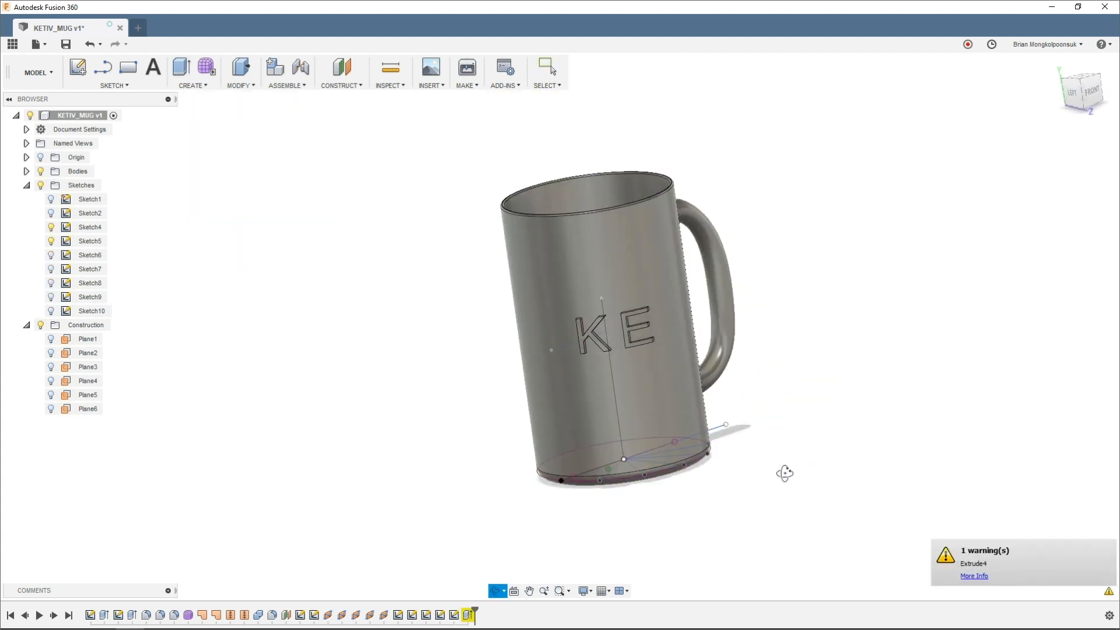
Step: Check the settings of the faulty letter extrusion, then remove it and bring all five letter sketches back into view
{"action": "middle_click_drag", "start_coordinate": [782, 467], "coordinate": [733, 509], "text": "shift"}
{"action": "double_click", "coordinate": [468, 615]}
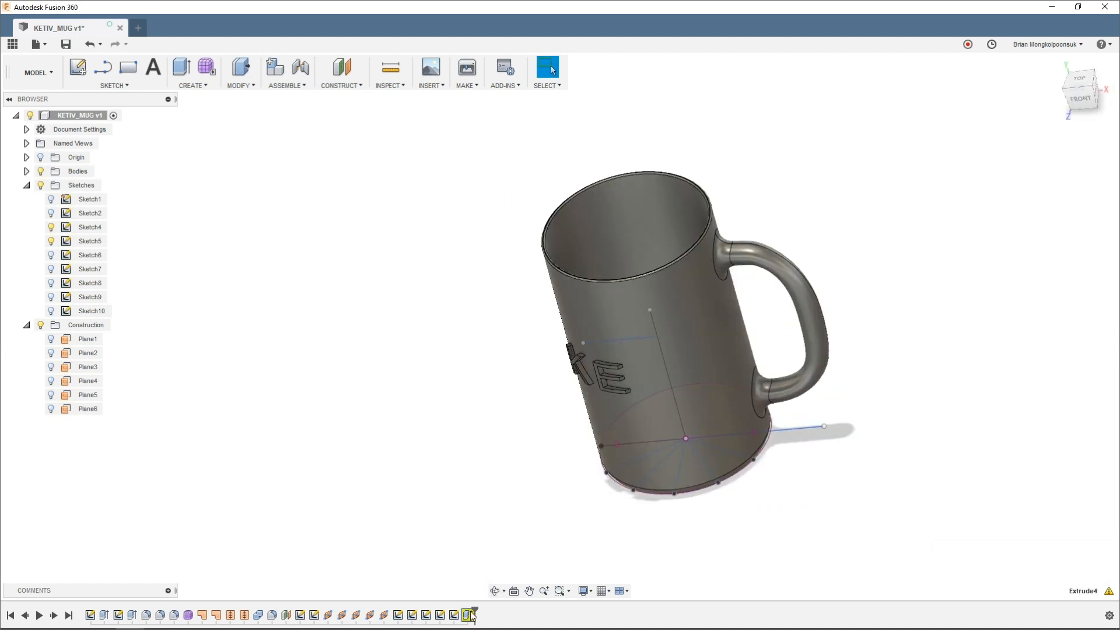
{"action": "left_click", "coordinate": [1068, 186]}
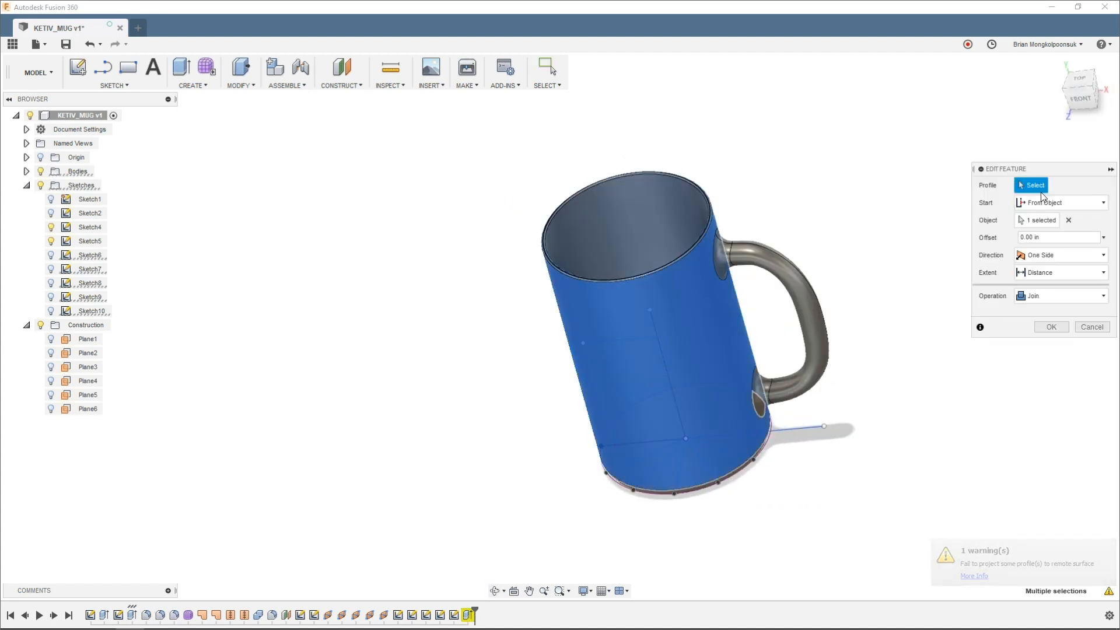
{"action": "scroll", "coordinate": [705, 403], "scroll_direction": "up", "scroll_amount": 2}
{"action": "middle_click_drag", "start_coordinate": [724, 389], "coordinate": [757, 357], "text": "shift"}
{"action": "left_click", "coordinate": [1091, 327]}
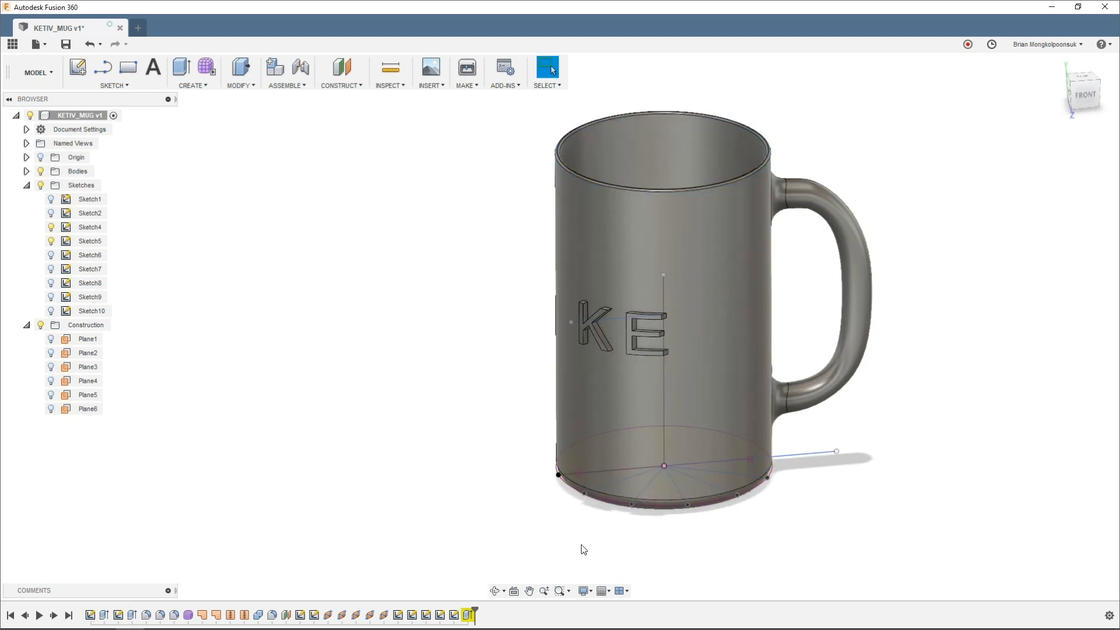
{"action": "key", "text": "Delete"}
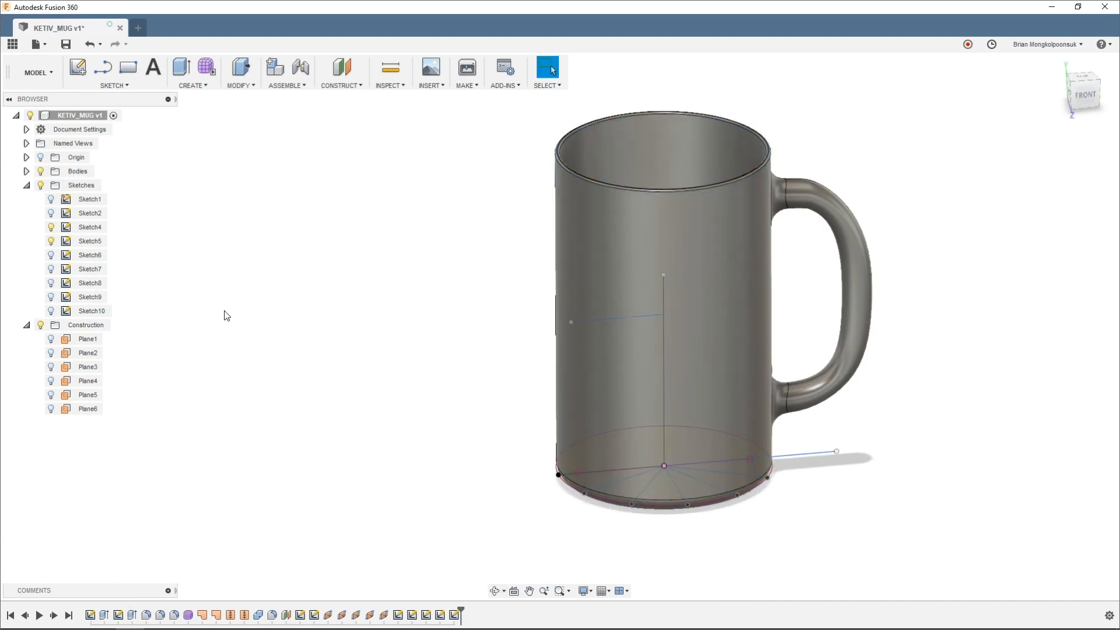
{"action": "left_click", "coordinate": [89, 49]}
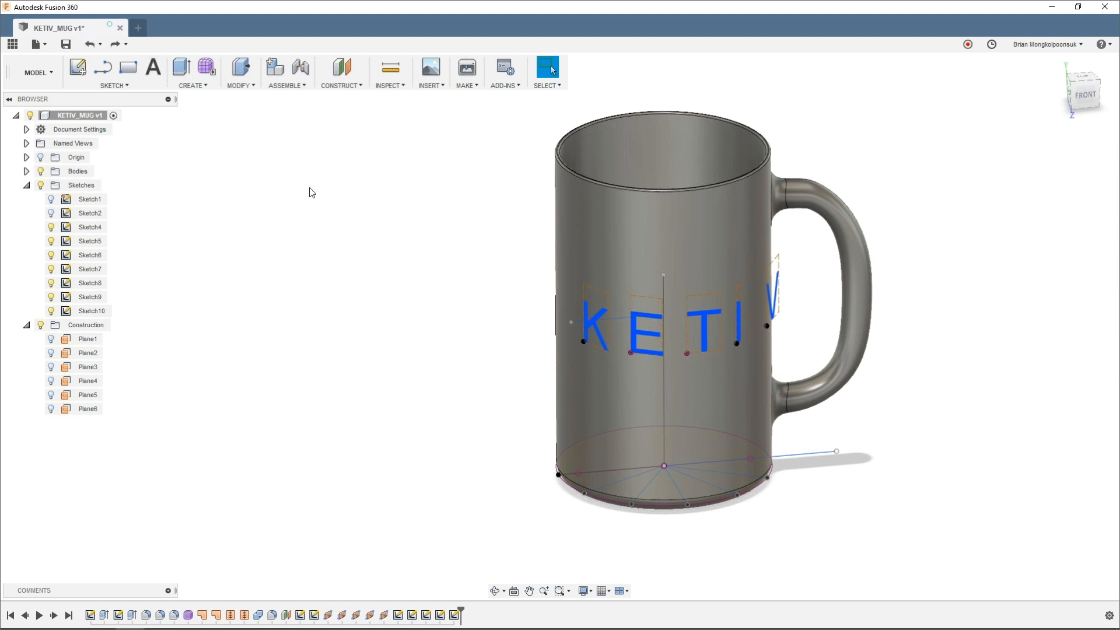
Step: Extrude the letters K and E together by 0.1 in, starting from the mug's outer cylindrical face
{"action": "key", "text": "e"}
{"action": "left_click", "coordinate": [634, 330]}
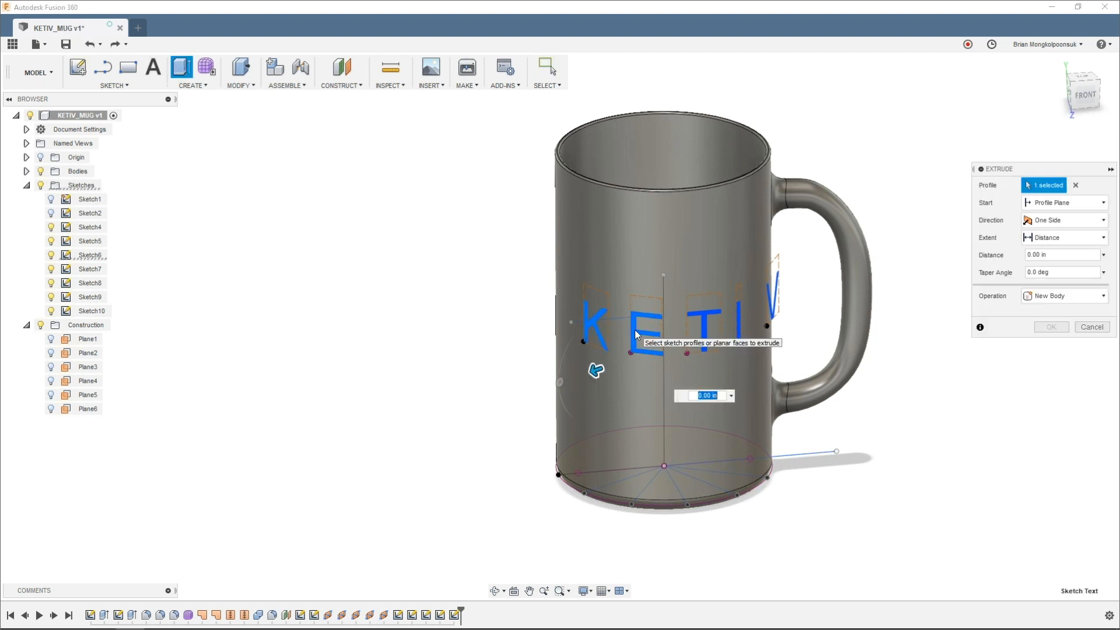
{"action": "left_click", "coordinate": [720, 317]}
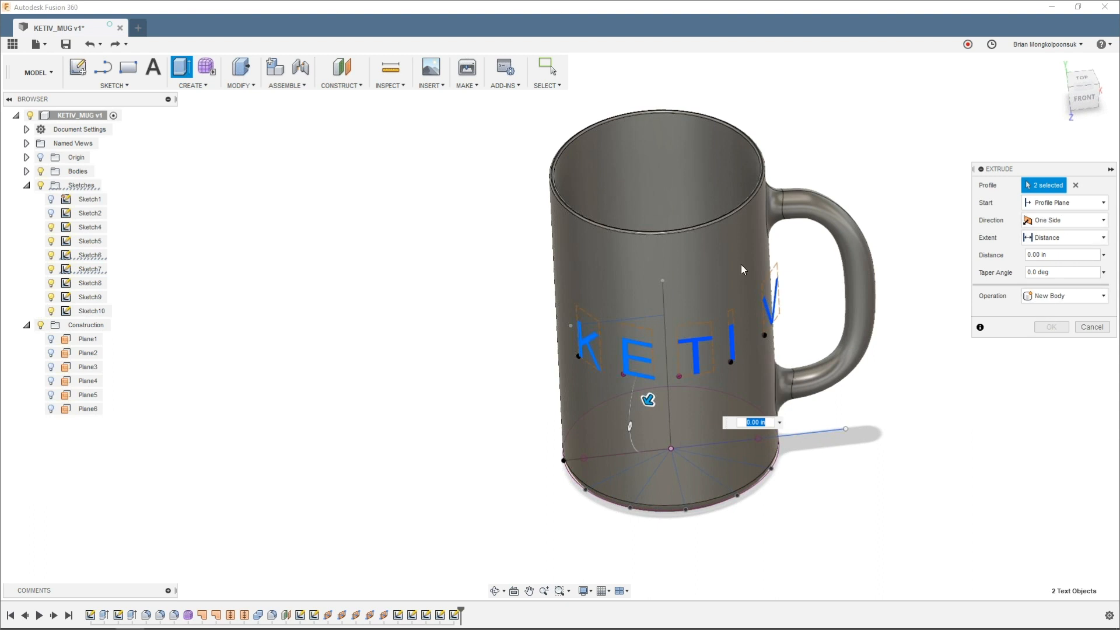
{"action": "left_click", "coordinate": [1088, 208]}
{"action": "left_click", "coordinate": [1047, 244]}
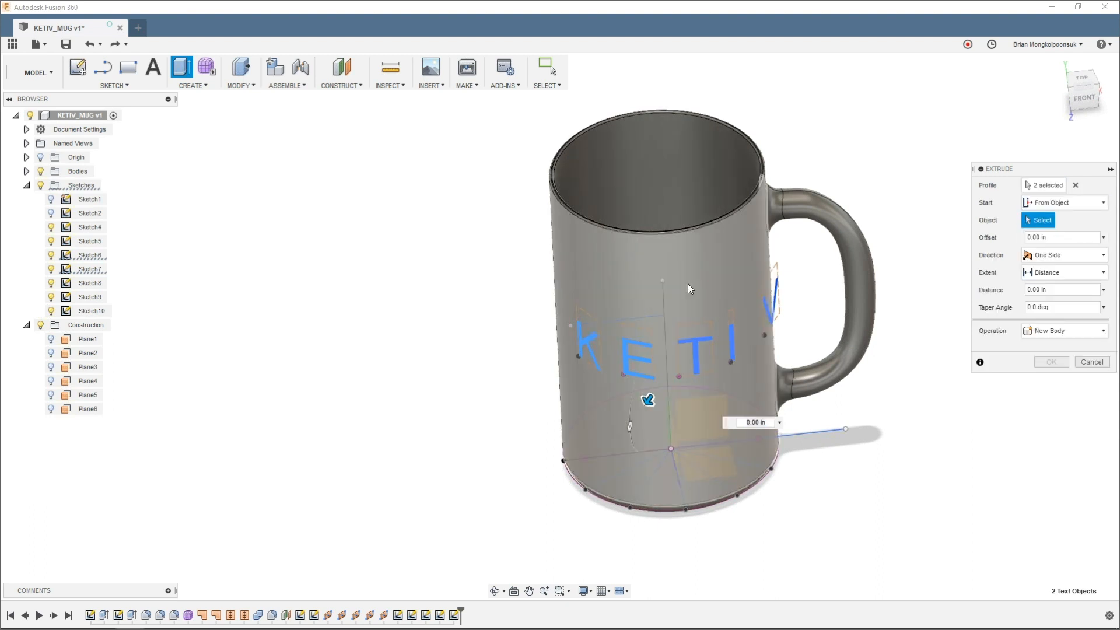
{"action": "left_click", "coordinate": [688, 283]}
{"action": "left_click", "coordinate": [1050, 290]}
{"action": "type", "text": "-"}
{"action": "type", "text": ".1"}
{"action": "left_click", "coordinate": [1050, 345]}
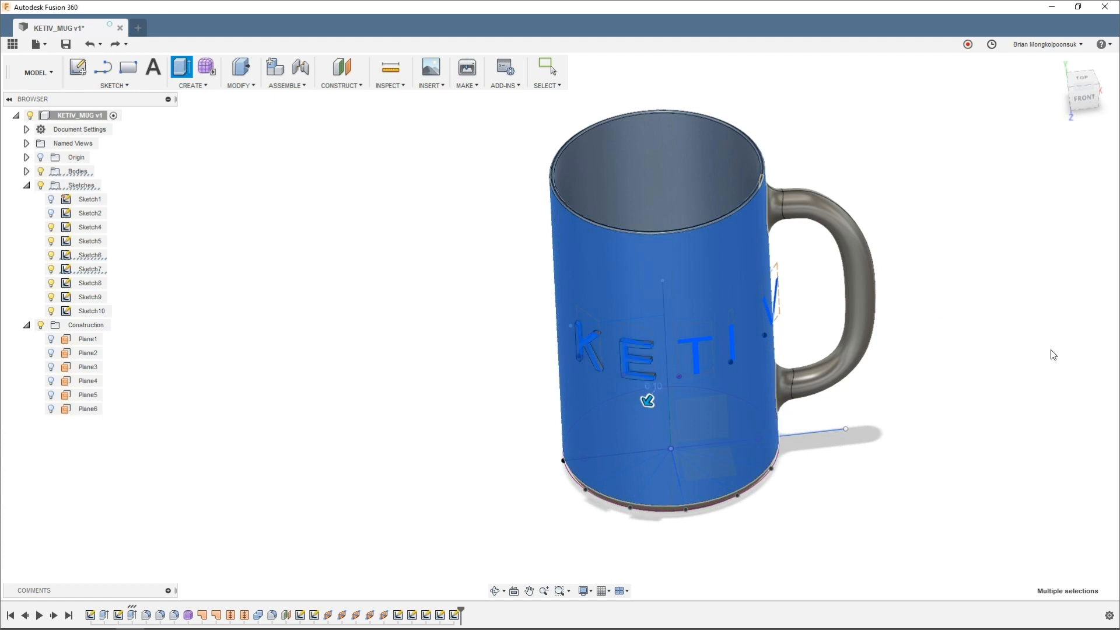
Step: Extrude the letter T by 0.1 in, starting from the mug's outer face
{"action": "middle_click_drag", "start_coordinate": [1012, 432], "coordinate": [997, 402], "text": "shift"}
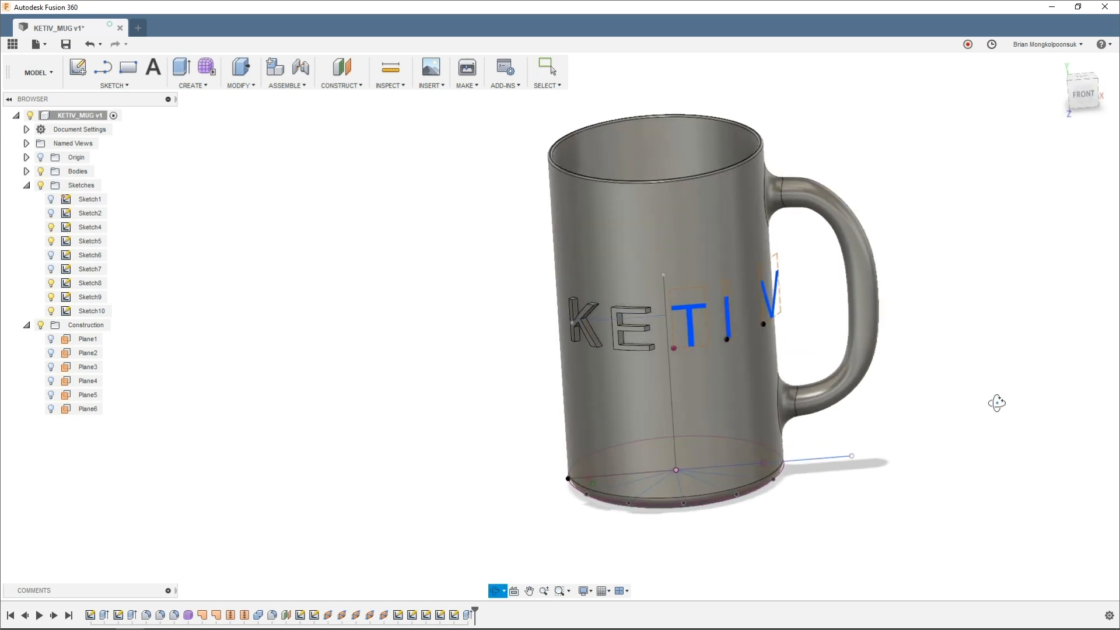
{"action": "middle_click_drag", "start_coordinate": [997, 403], "coordinate": [980, 408], "text": "shift"}
{"action": "key", "text": "e"}
{"action": "left_click", "coordinate": [1067, 202]}
{"action": "left_click", "coordinate": [1050, 245]}
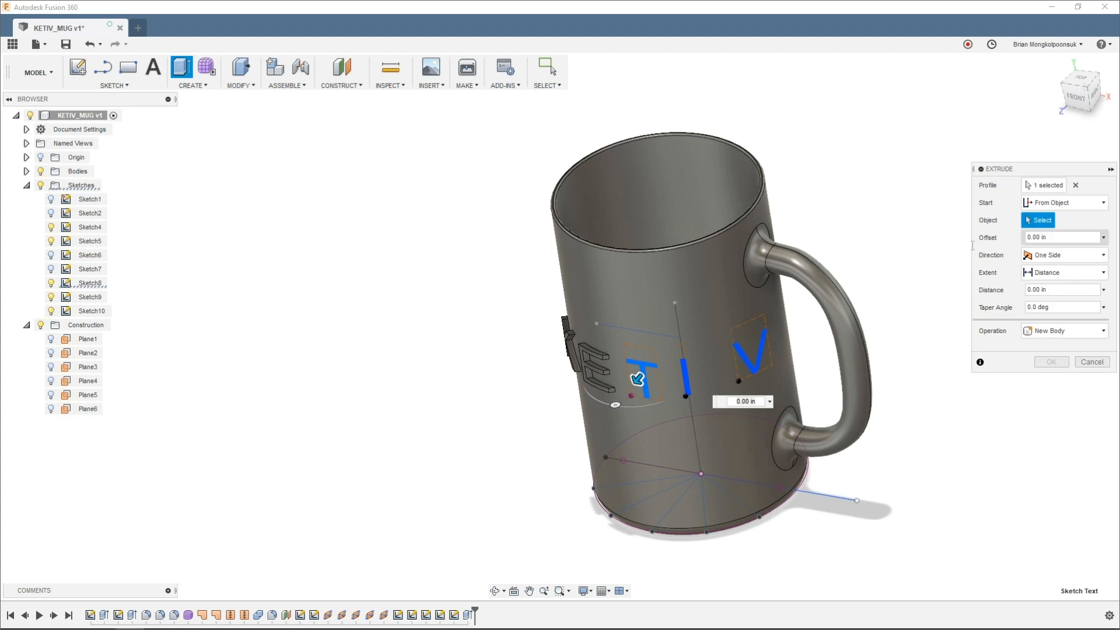
{"action": "left_click", "coordinate": [643, 300]}
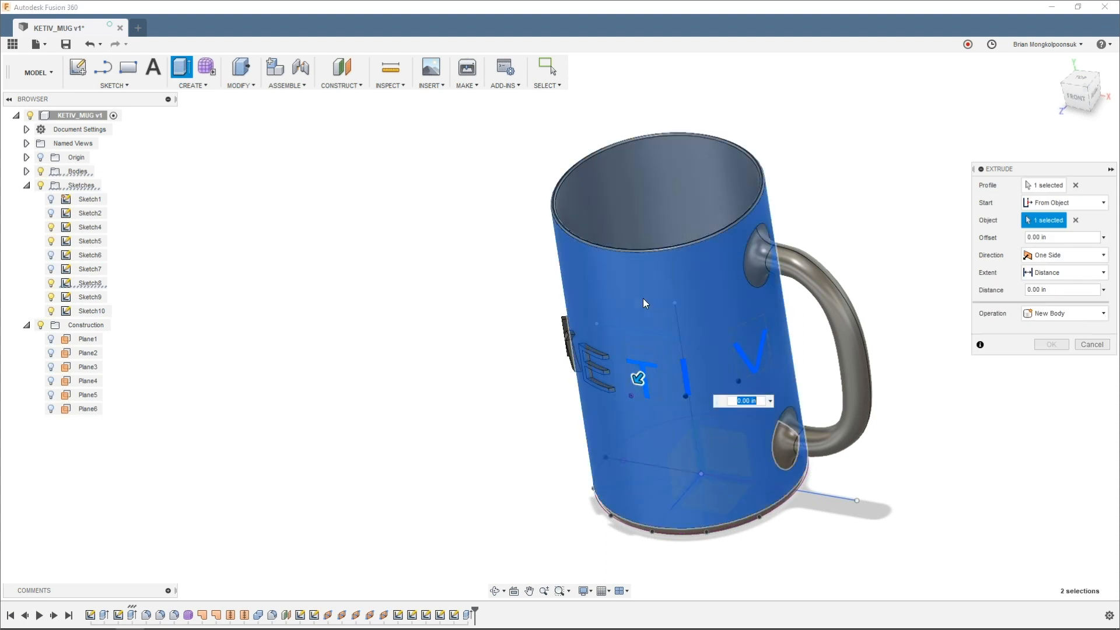
{"action": "key", "text": "BackSpace"}
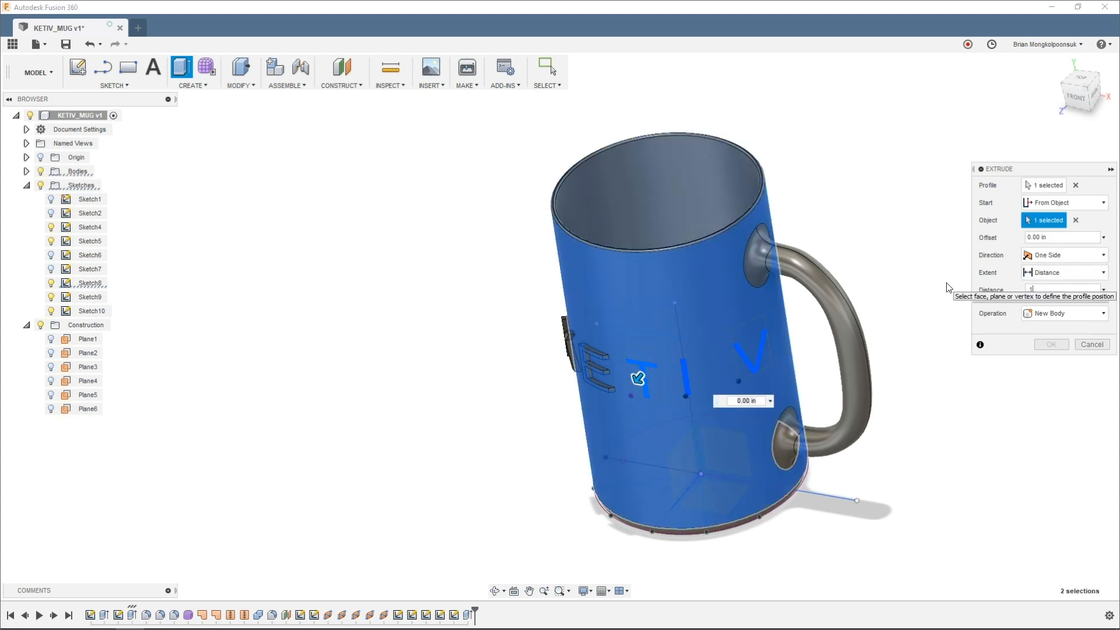
{"action": "type", "text": "1"}
{"action": "key", "text": "Return"}
Step: Extrude the letter I by 0.1 in from the mug's outer face, joined to the mug body
{"action": "middle_click_drag", "start_coordinate": [992, 390], "coordinate": [971, 389], "text": "shift"}
{"action": "right_click", "coordinate": [971, 389]}
{"action": "left_click", "coordinate": [979, 352]}
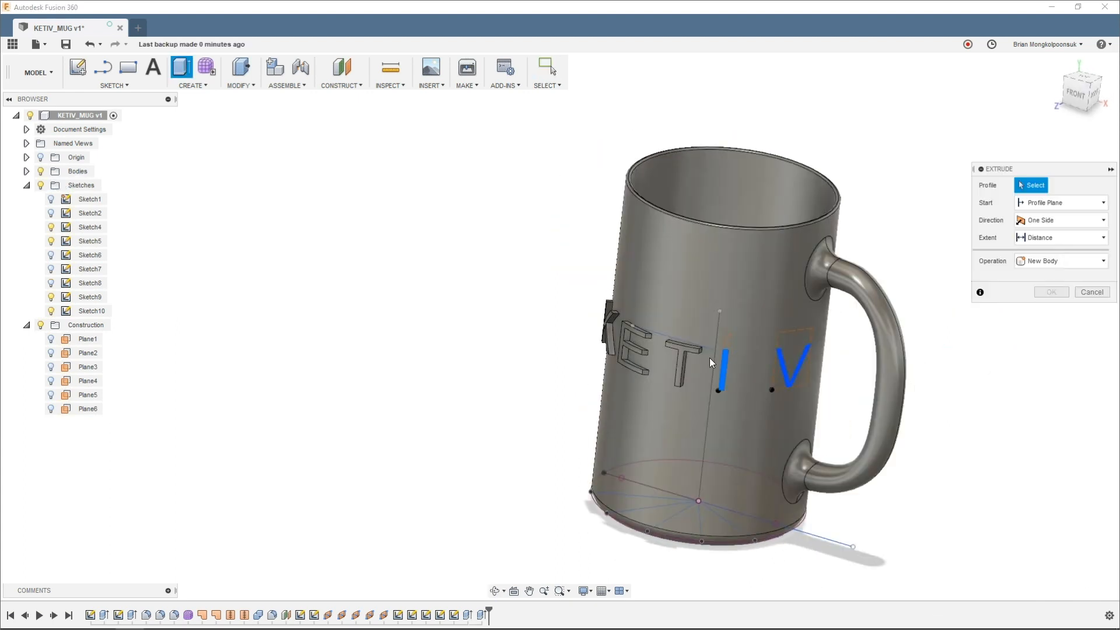
{"action": "left_click", "coordinate": [721, 358]}
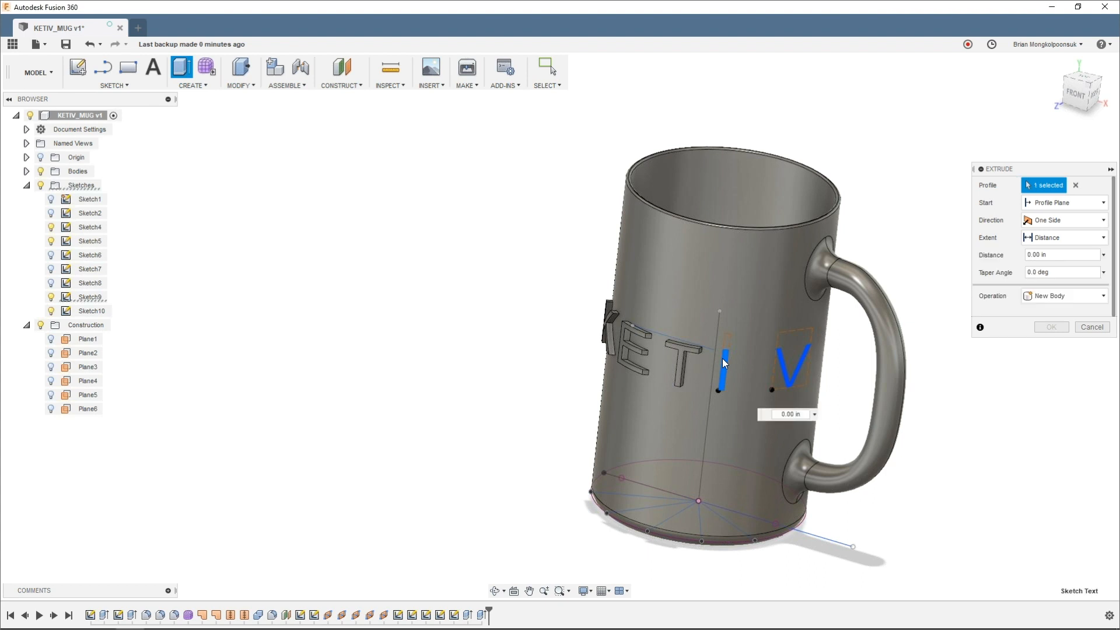
{"action": "left_click", "coordinate": [1063, 203]}
{"action": "left_click", "coordinate": [1050, 248]}
{"action": "left_click", "coordinate": [750, 362]}
{"action": "left_click", "coordinate": [1059, 290]}
{"action": "type", "text": ".1"}
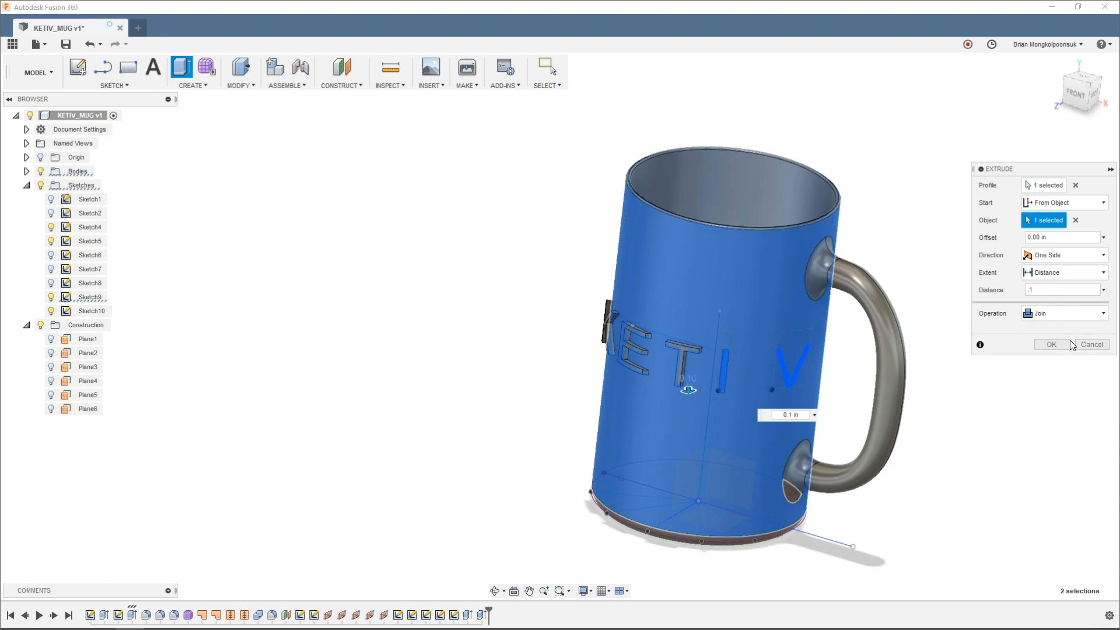
{"action": "left_click", "coordinate": [1051, 345]}
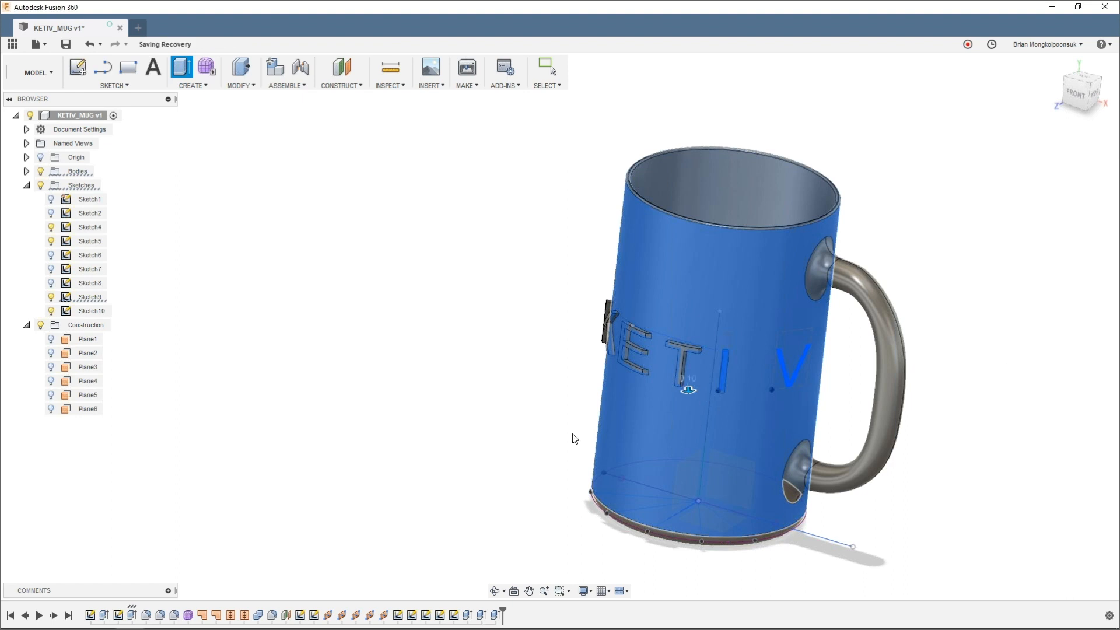
Step: Extrude the letter V near the handle by 0.1 in from the mug's outer face, joined to the body
{"action": "middle_click_drag", "start_coordinate": [960, 436], "coordinate": [933, 418], "text": "shift"}
{"action": "right_click", "coordinate": [935, 395]}
{"action": "left_click", "coordinate": [935, 371]}
{"action": "left_click", "coordinate": [670, 331]}
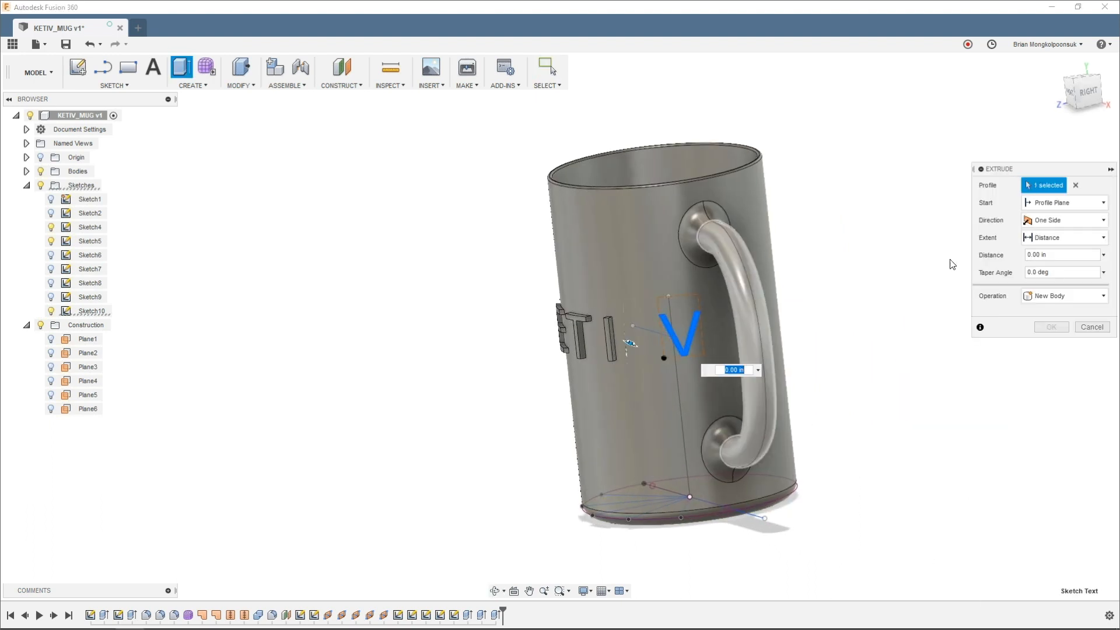
{"action": "left_click_drag", "start_coordinate": [1063, 255], "coordinate": [914, 247]}
{"action": "type", "text": ".1"}
{"action": "left_click", "coordinate": [1052, 200]}
{"action": "left_click", "coordinate": [1049, 247]}
{"action": "left_click", "coordinate": [582, 300]}
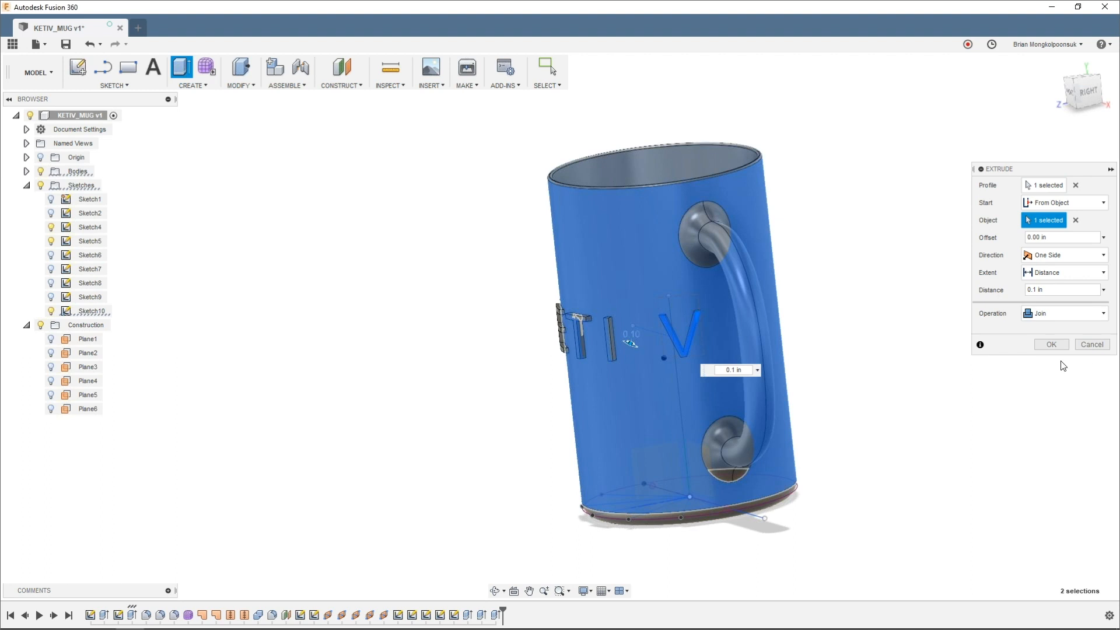
{"action": "left_click", "coordinate": [1038, 344]}
Step: Hide the two remaining visible sketches, Sketch4 and Sketch5, and view the finished lettering from above
{"action": "mouse_move", "coordinate": [830, 350]}
{"action": "middle_mouse_down", "text": "shift"}
{"action": "mouse_move", "coordinate": [731, 370]}
{"action": "mouse_move", "coordinate": [822, 368]}
{"action": "middle_mouse_up", "text": "shift"}
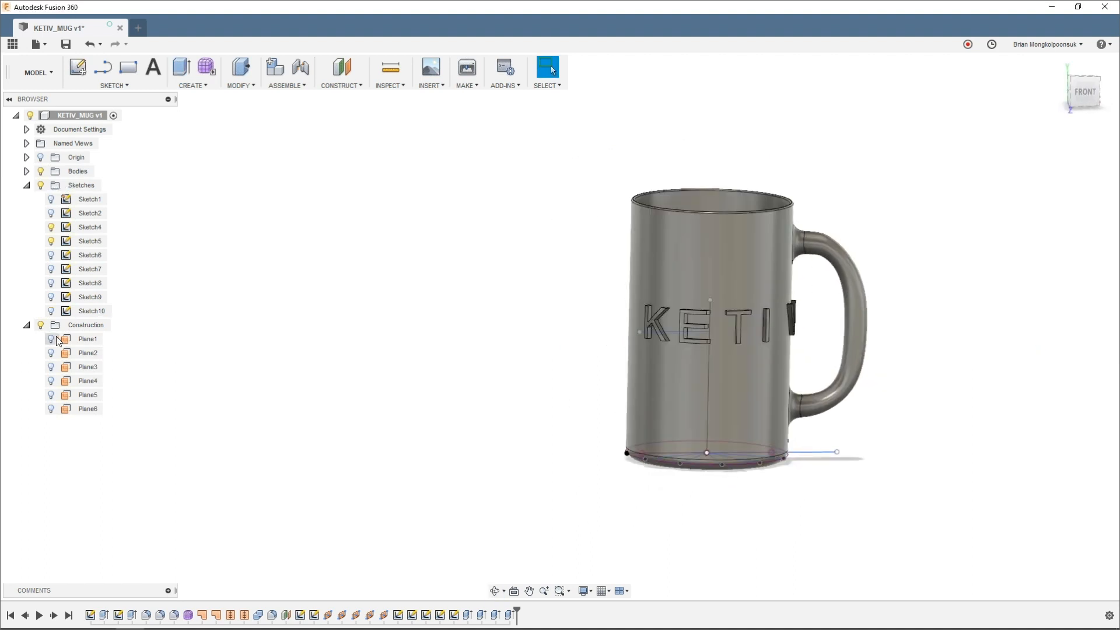
{"action": "left_click", "coordinate": [51, 241]}
{"action": "left_click", "coordinate": [52, 227]}
{"action": "middle_click_drag", "start_coordinate": [607, 323], "coordinate": [595, 382], "text": "shift"}
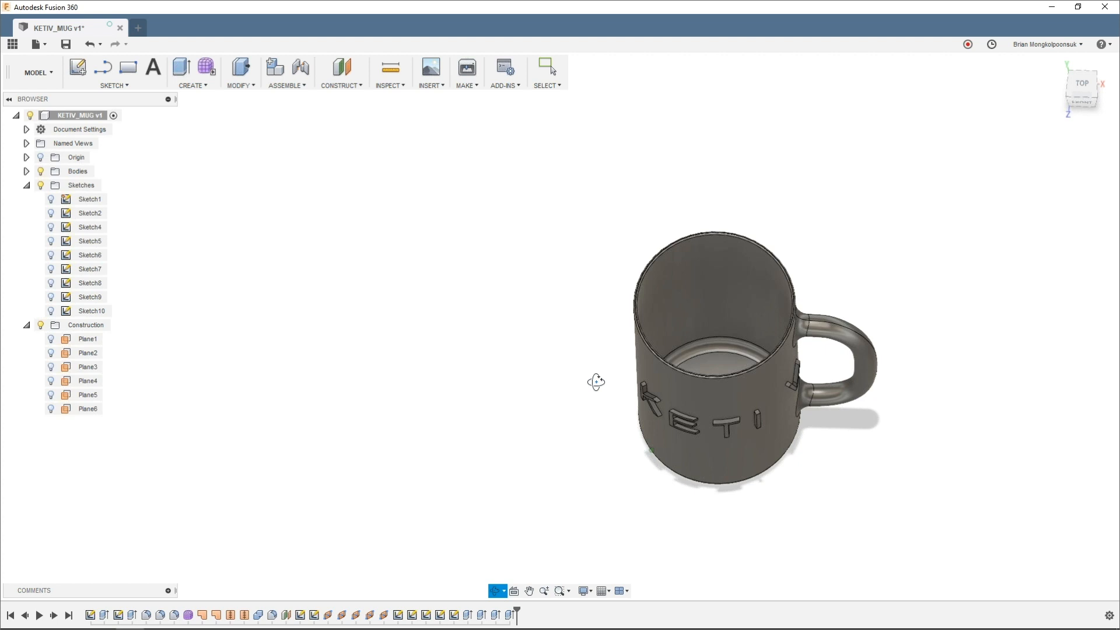
Step: Examine the raised KETIV lettering on the mug from the front and from above, including the top edge of the letter K
{"action": "middle_click_drag", "start_coordinate": [596, 382], "coordinate": [635, 393], "text": "shift"}
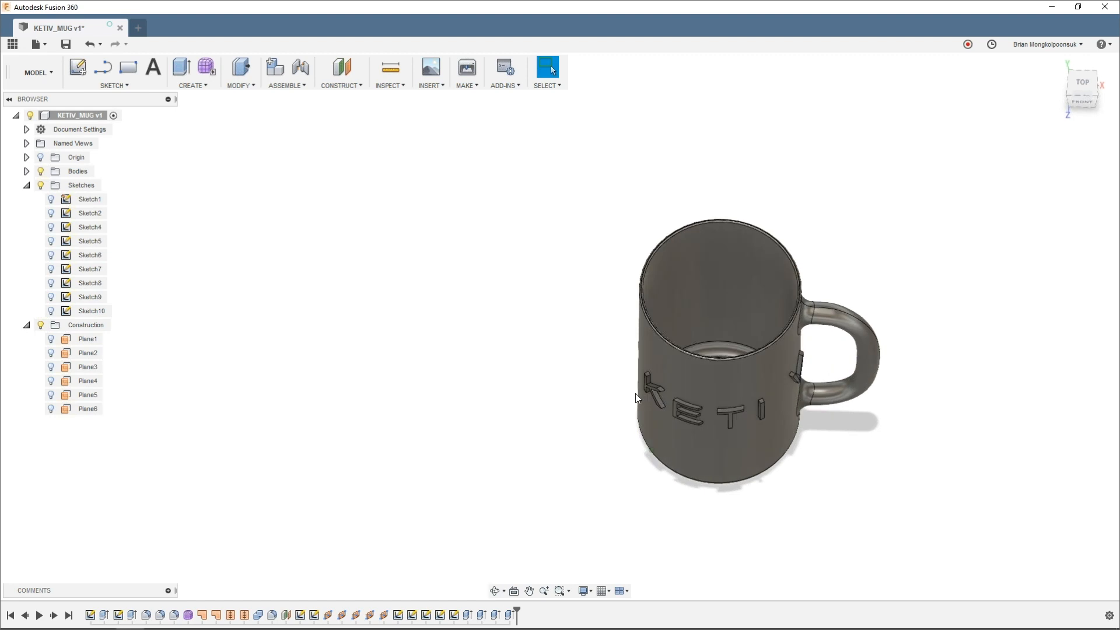
{"action": "scroll", "coordinate": [713, 310], "scroll_direction": "up", "scroll_amount": 5}
{"action": "middle_click_drag", "start_coordinate": [713, 310], "coordinate": [848, 257], "text": "shift"}
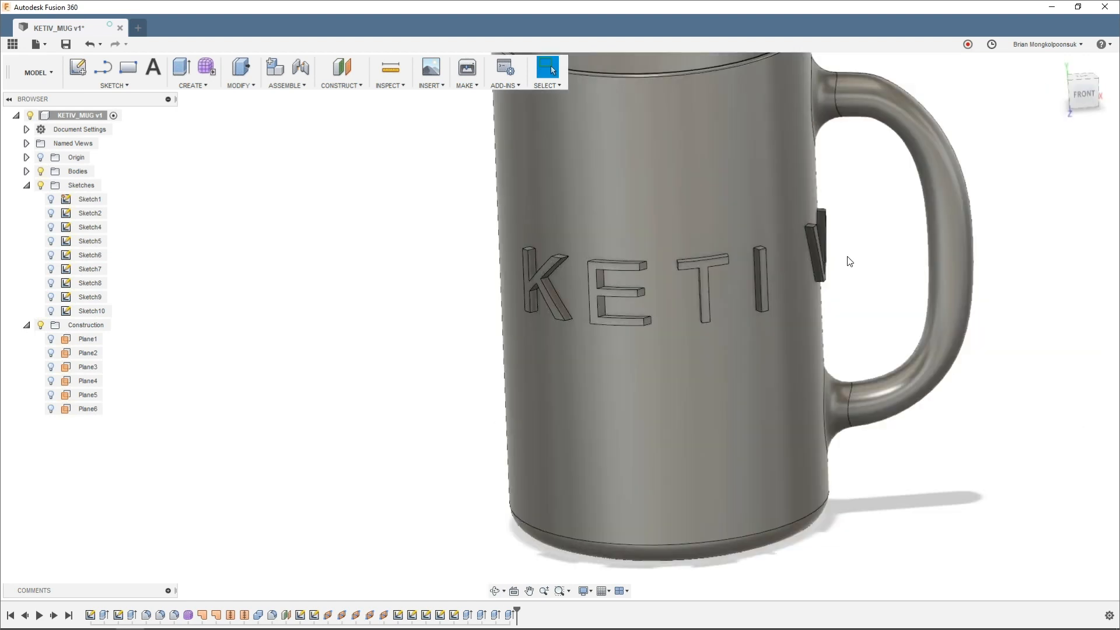
{"action": "middle_click_drag", "start_coordinate": [462, 277], "coordinate": [492, 306], "text": "shift"}
{"action": "mouse_move", "coordinate": [459, 628]}
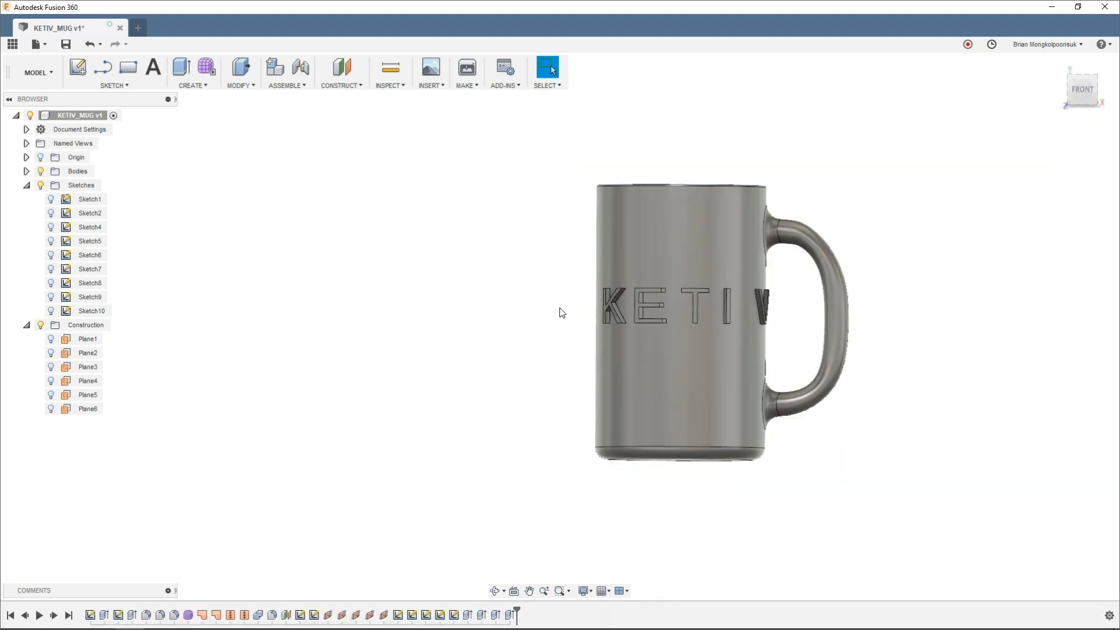
{"action": "middle_click_drag", "start_coordinate": [562, 313], "coordinate": [586, 309], "text": "shift"}
{"action": "scroll", "coordinate": [604, 314], "scroll_direction": "up", "scroll_amount": 3}
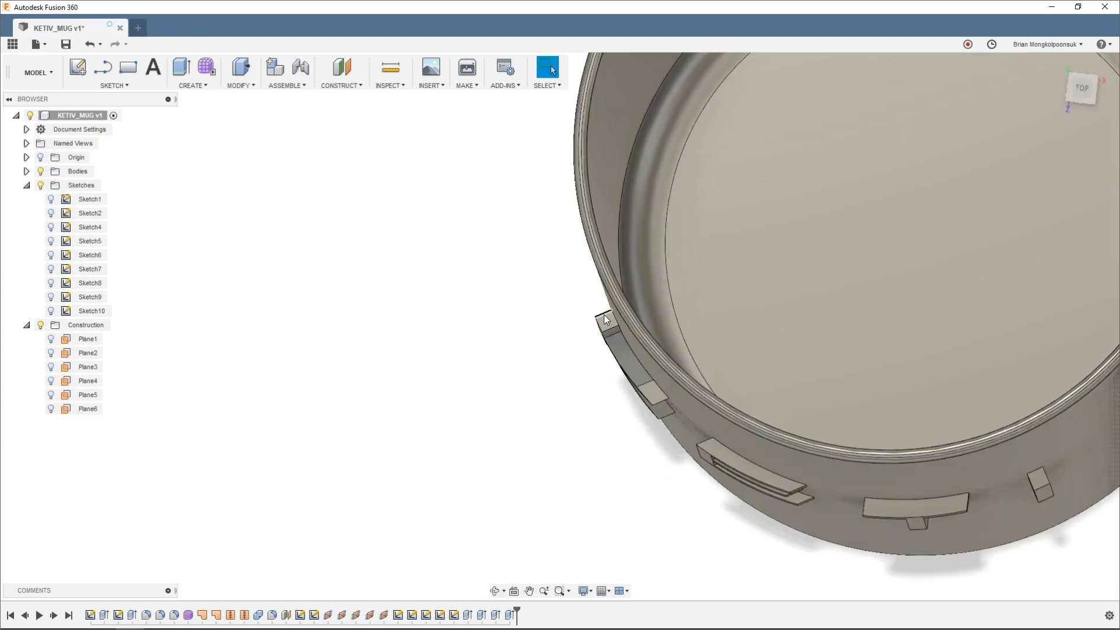
{"action": "left_click", "coordinate": [604, 314]}
{"action": "scroll", "coordinate": [603, 314], "scroll_direction": "down", "scroll_amount": 3}
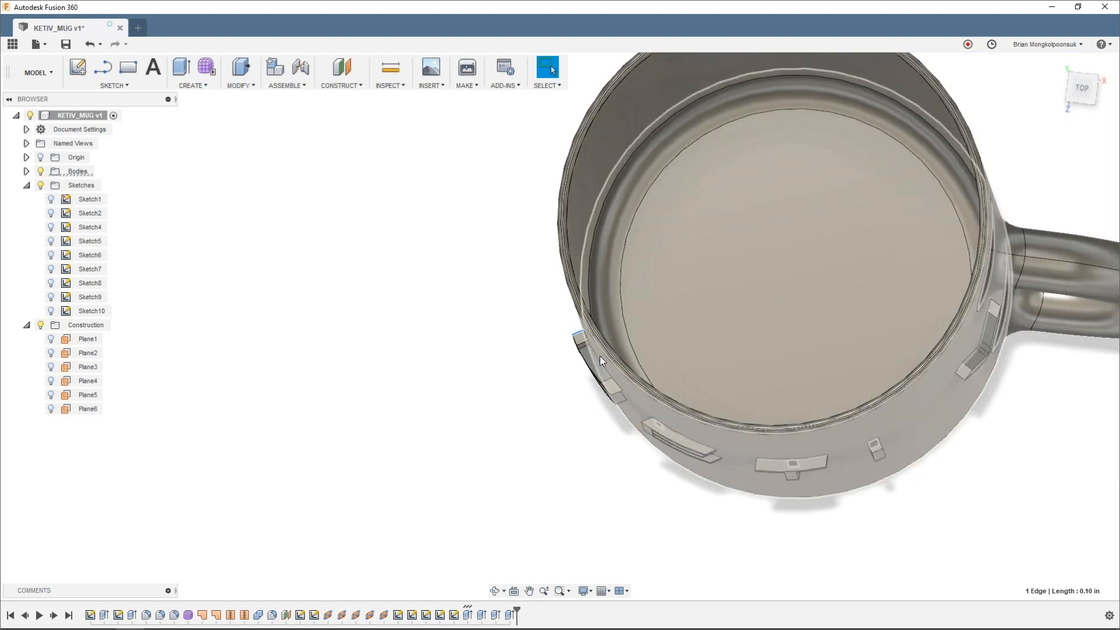
{"action": "scroll", "coordinate": [678, 485], "scroll_direction": "down", "scroll_amount": 3}
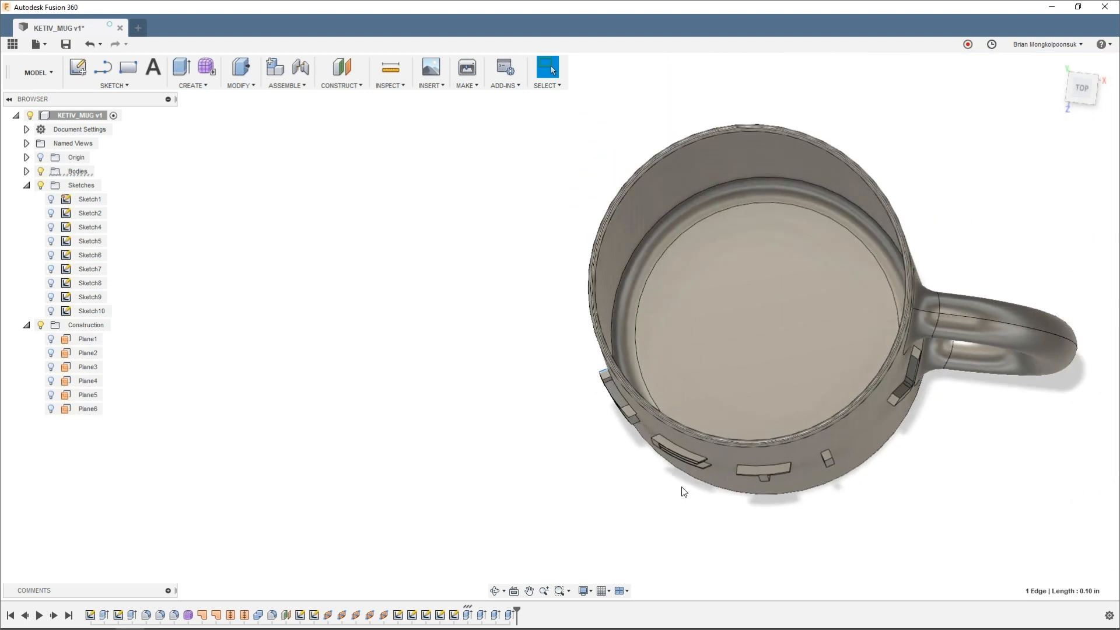
{"action": "scroll", "coordinate": [675, 457], "scroll_direction": "up", "scroll_amount": 1}
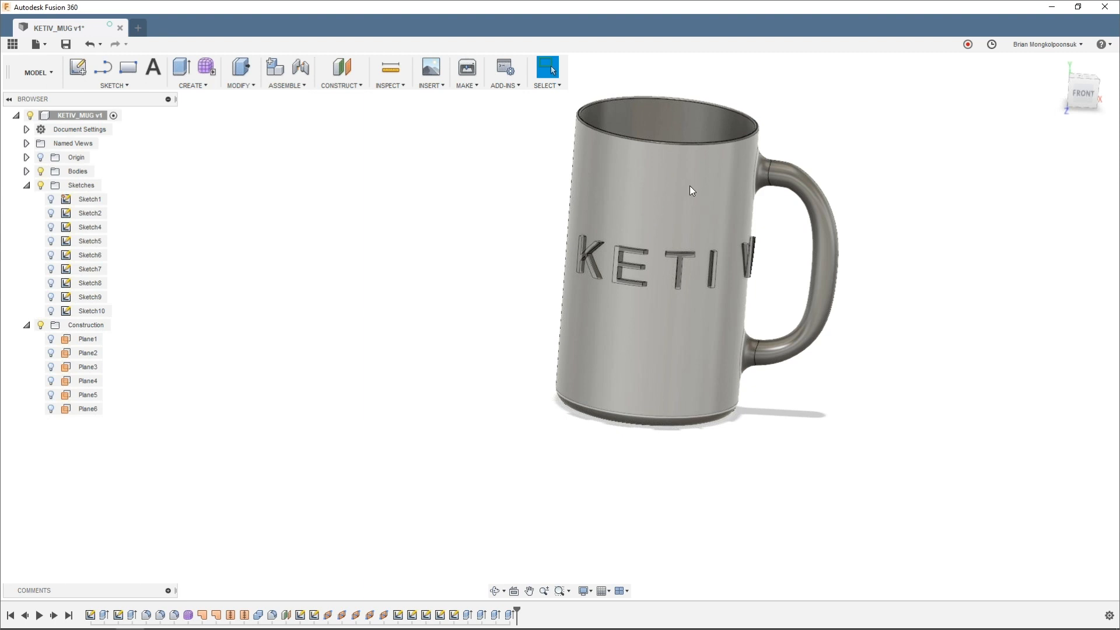
{"action": "middle_click_drag", "start_coordinate": [655, 425], "coordinate": [824, 398], "text": "shift"}
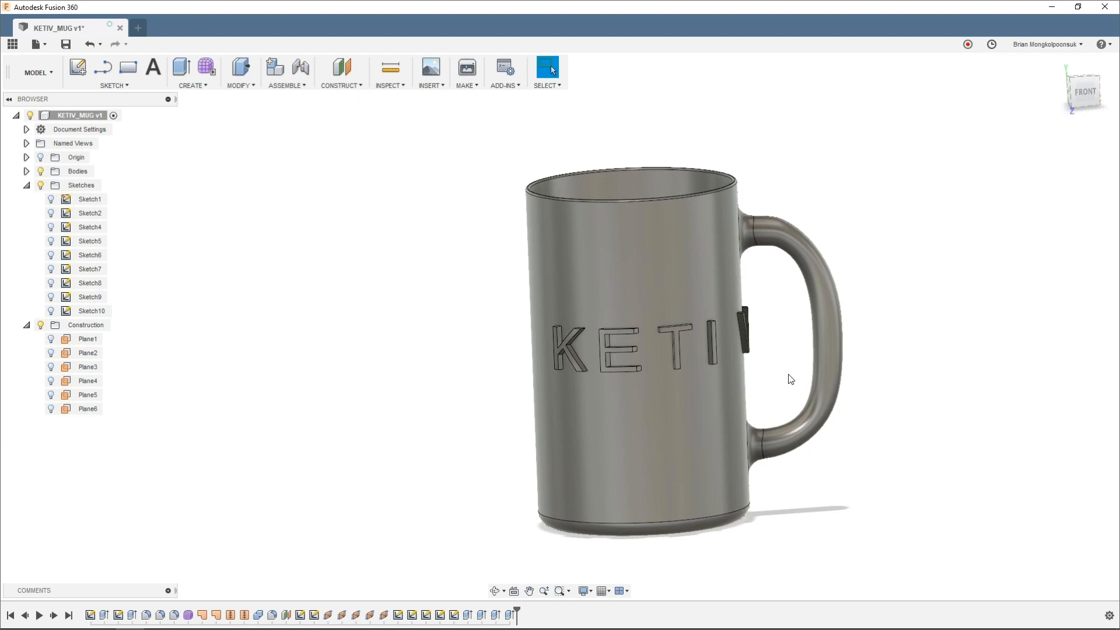
Step: Create a new design and start a sketch on the horizontal origin plane
{"action": "left_click", "coordinate": [139, 28]}
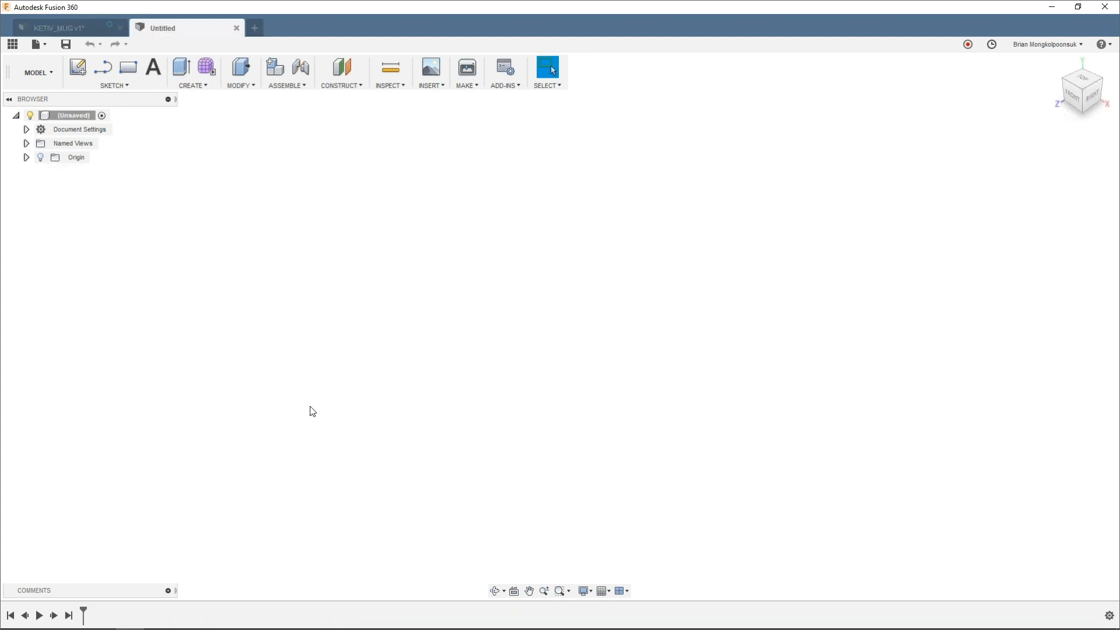
{"action": "left_click", "coordinate": [113, 84]}
{"action": "left_click", "coordinate": [107, 98]}
{"action": "left_click", "coordinate": [576, 356]}
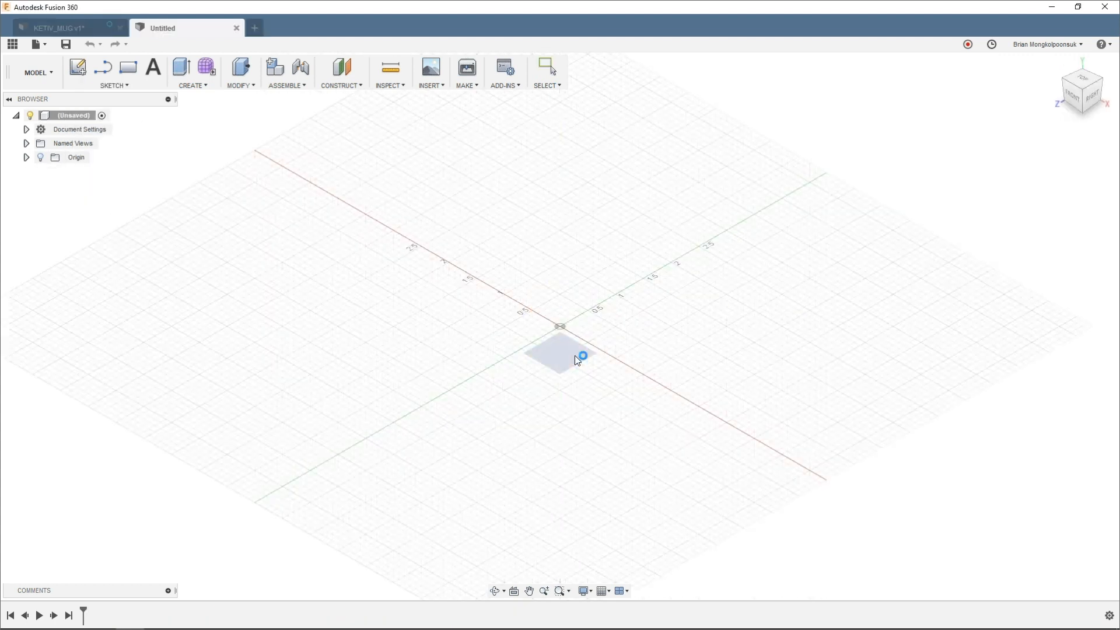
Step: Sketch a circle with a diameter of 6 in centred on the origin
{"action": "key", "text": "c"}
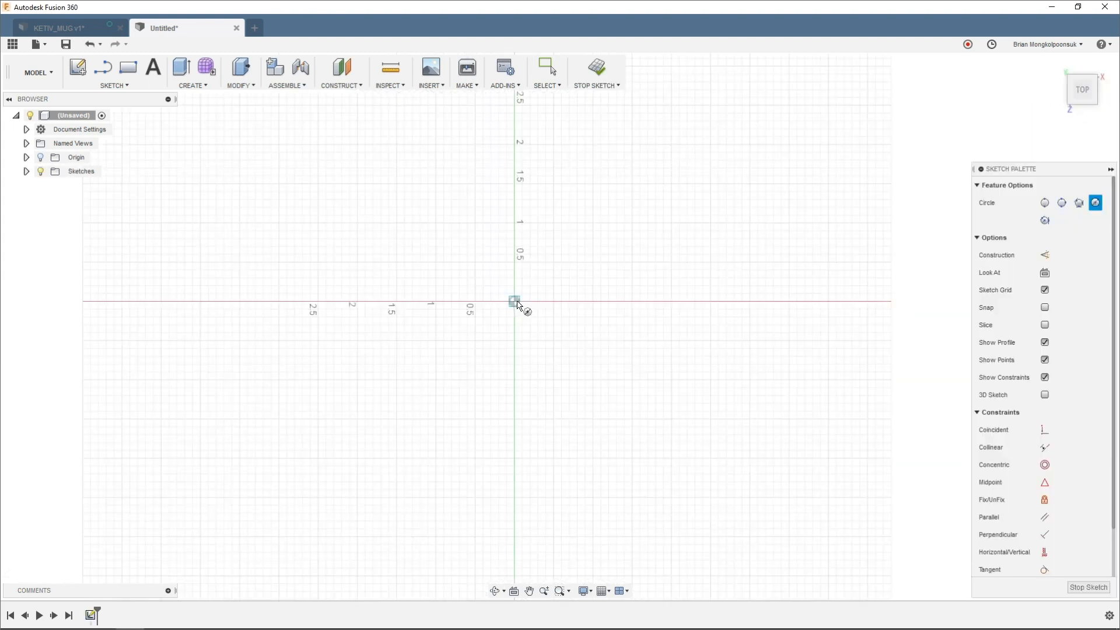
{"action": "scroll", "coordinate": [541, 407], "scroll_direction": "down", "scroll_amount": 3}
{"action": "left_click", "coordinate": [527, 349]}
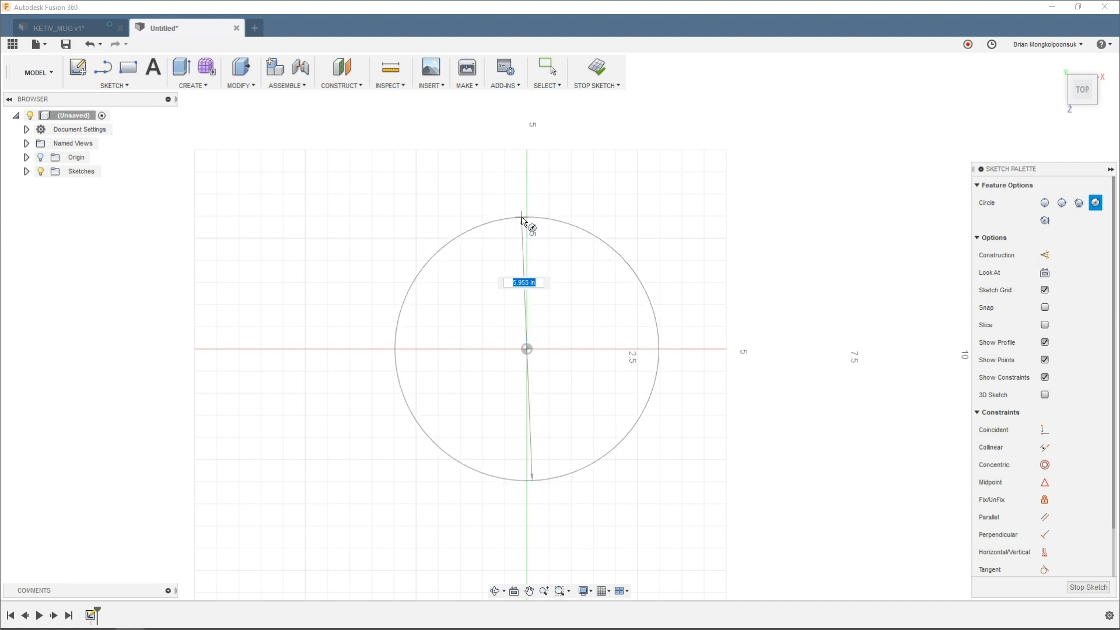
{"action": "type", "text": "6"}
{"action": "key", "text": "Return"}
{"action": "key", "text": "Escape"}
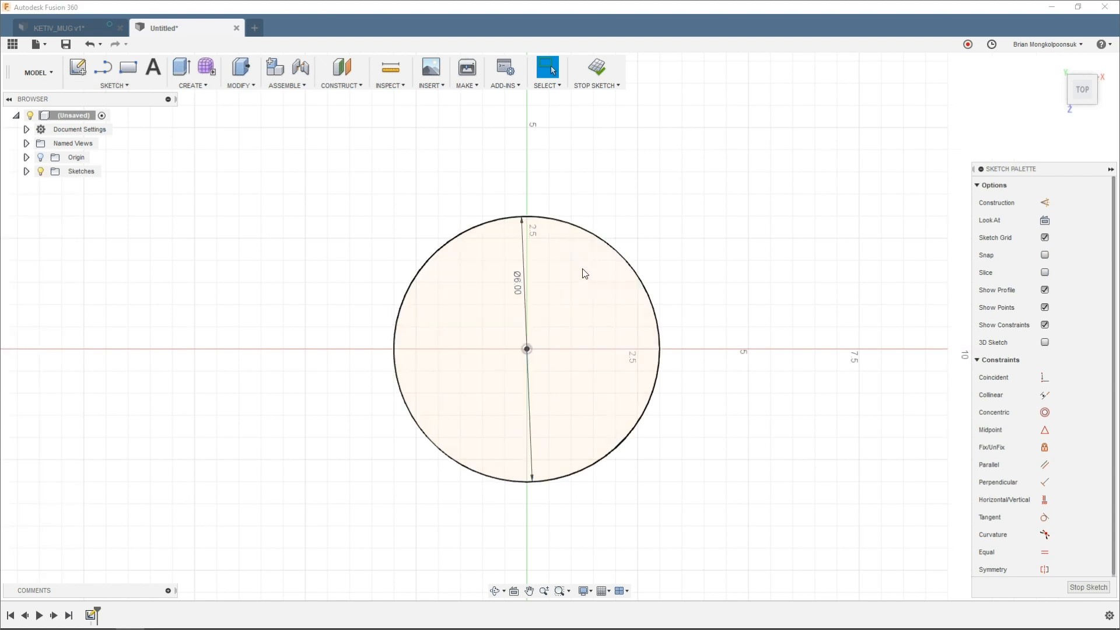
Step: Set the circle's diameter to 3 in
{"action": "scroll", "coordinate": [585, 285], "scroll_direction": "down", "scroll_amount": 2}
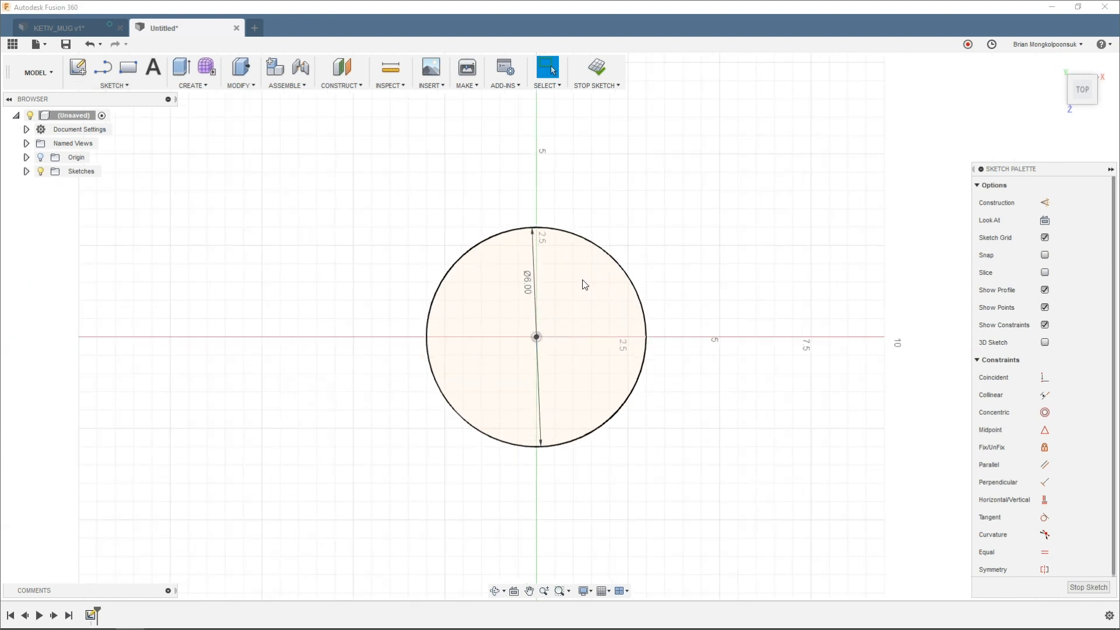
{"action": "scroll", "coordinate": [585, 284], "scroll_direction": "up", "scroll_amount": 2}
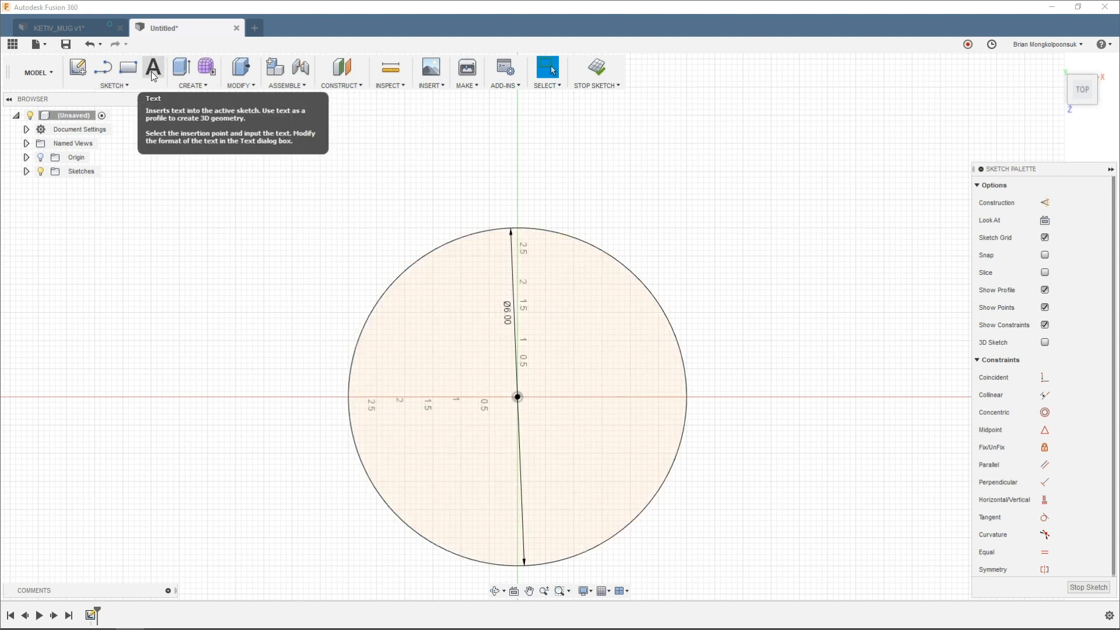
{"action": "double_click", "coordinate": [514, 321]}
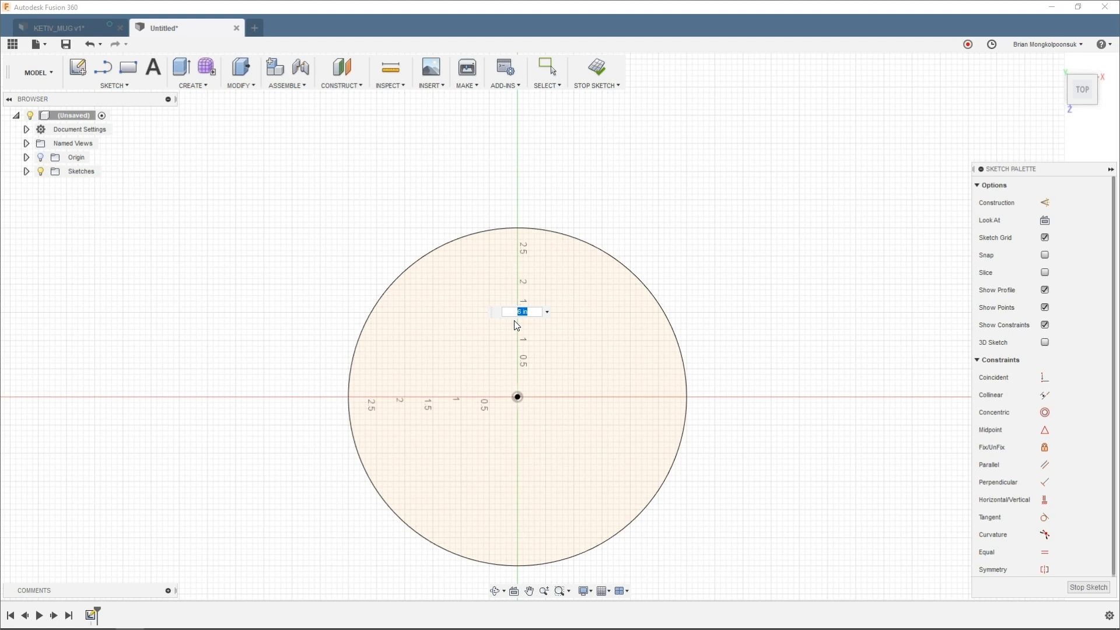
{"action": "key", "text": "Return"}
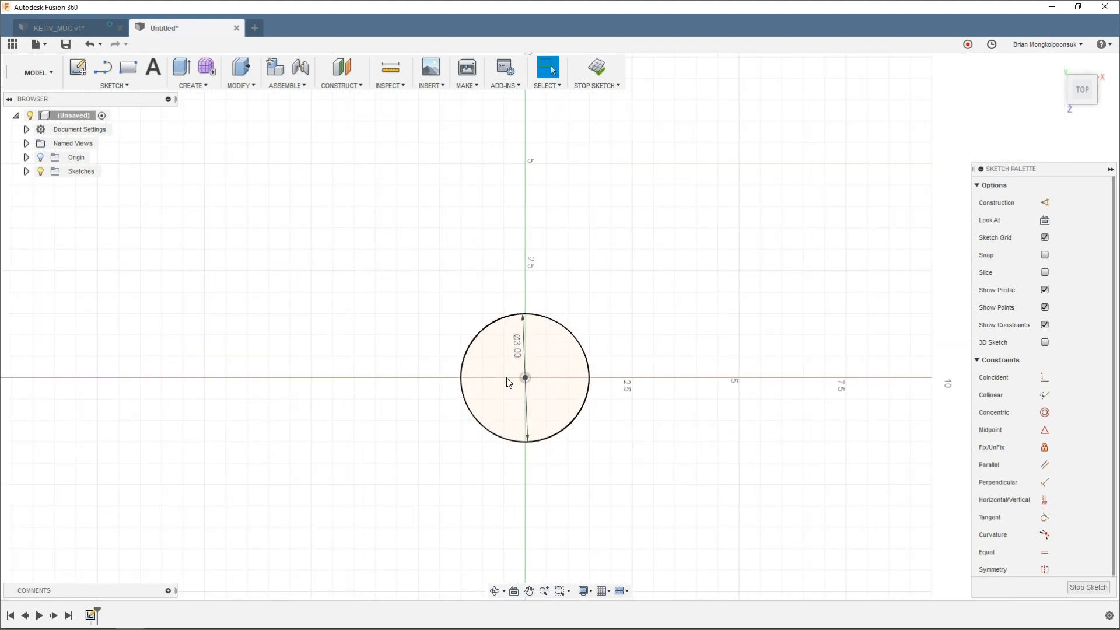
{"action": "scroll", "coordinate": [508, 382], "scroll_direction": "up", "scroll_amount": 2}
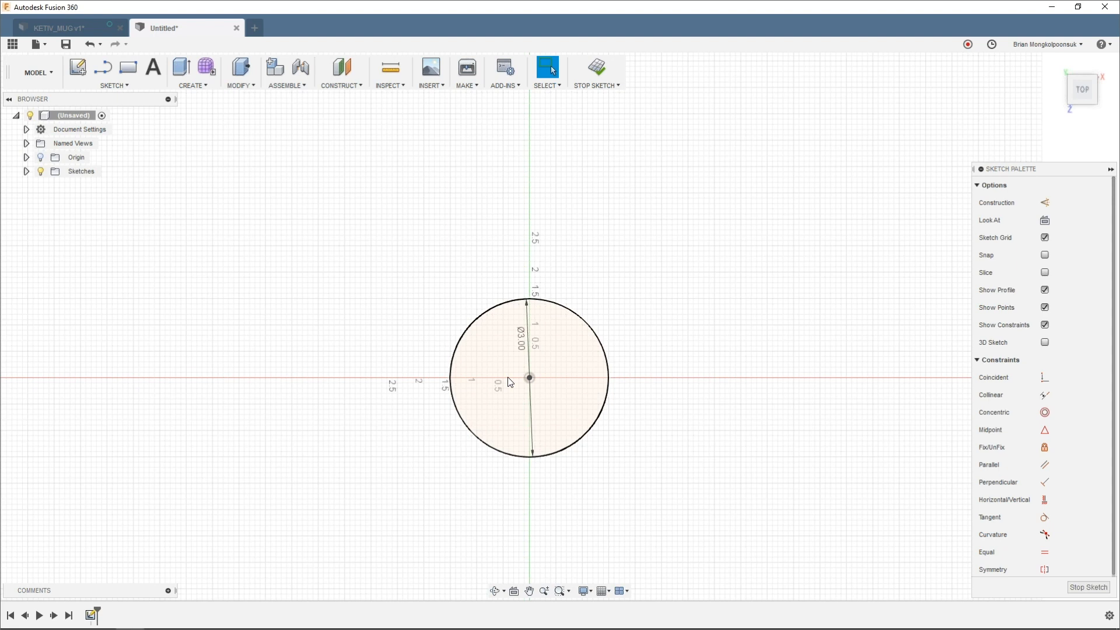
Step: Pattern the horizontal radius line circularly about the circle's centre over a total angle of -180 degrees with a quantity of 6
{"action": "scroll", "coordinate": [510, 382], "scroll_direction": "up", "scroll_amount": 2}
{"action": "left_click", "coordinate": [114, 85]}
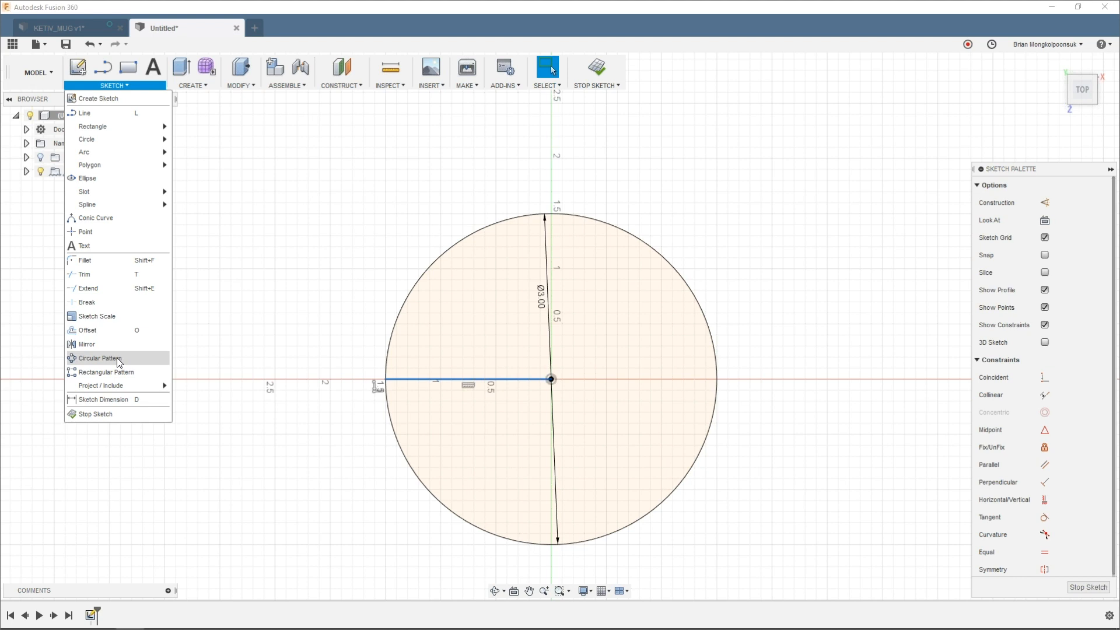
{"action": "left_click", "coordinate": [117, 358]}
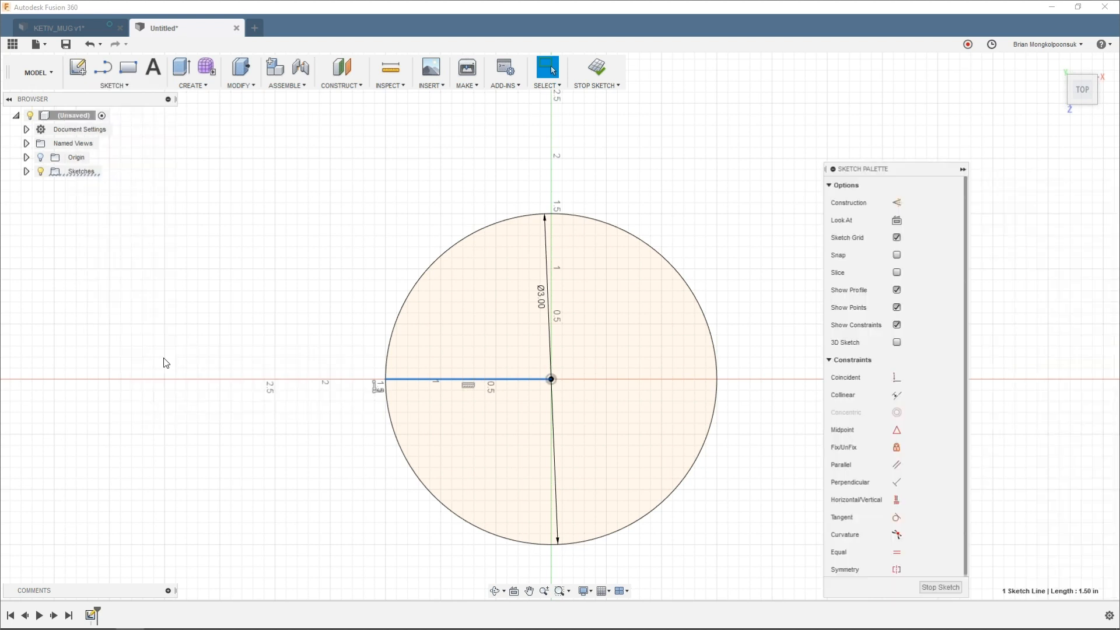
{"action": "left_click", "coordinate": [1100, 269]}
{"action": "left_click", "coordinate": [1099, 270]}
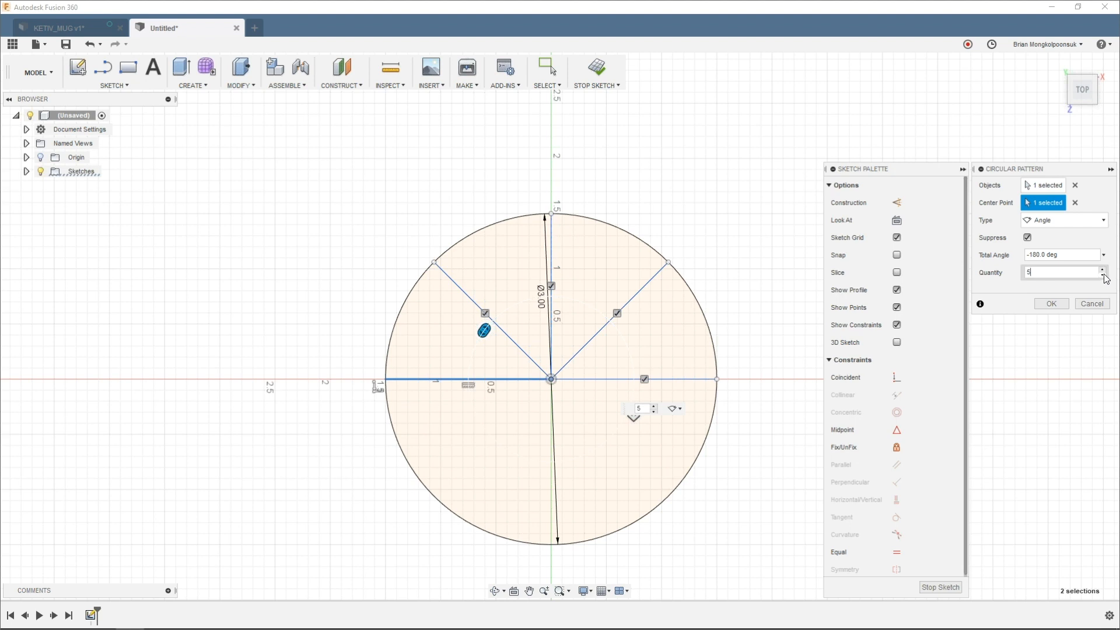
{"action": "left_click", "coordinate": [1103, 275]}
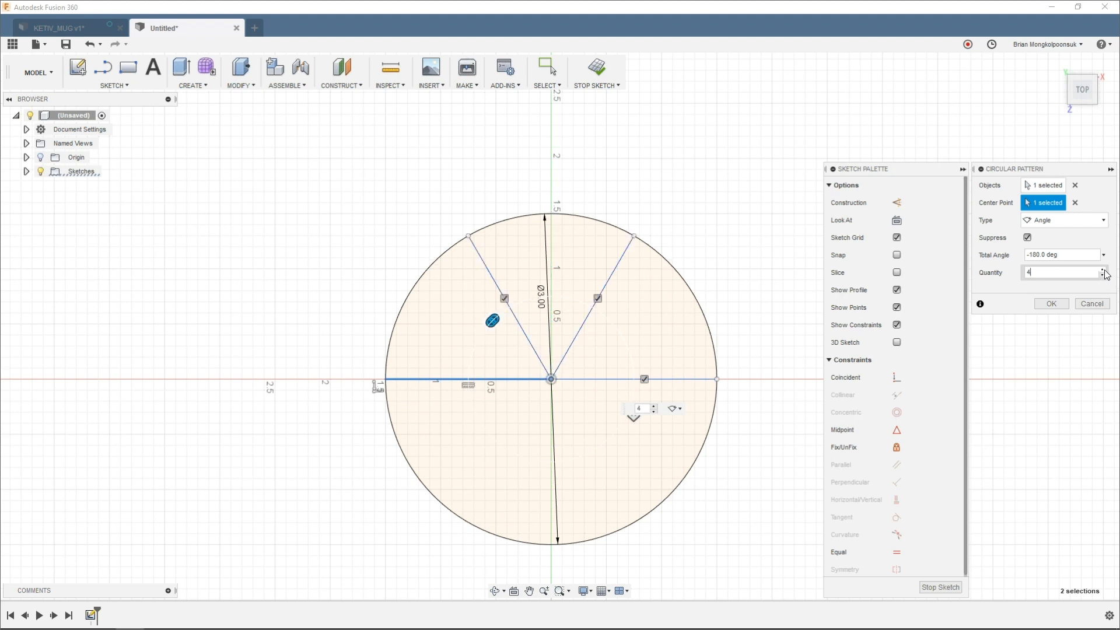
{"action": "double_click", "coordinate": [1103, 270]}
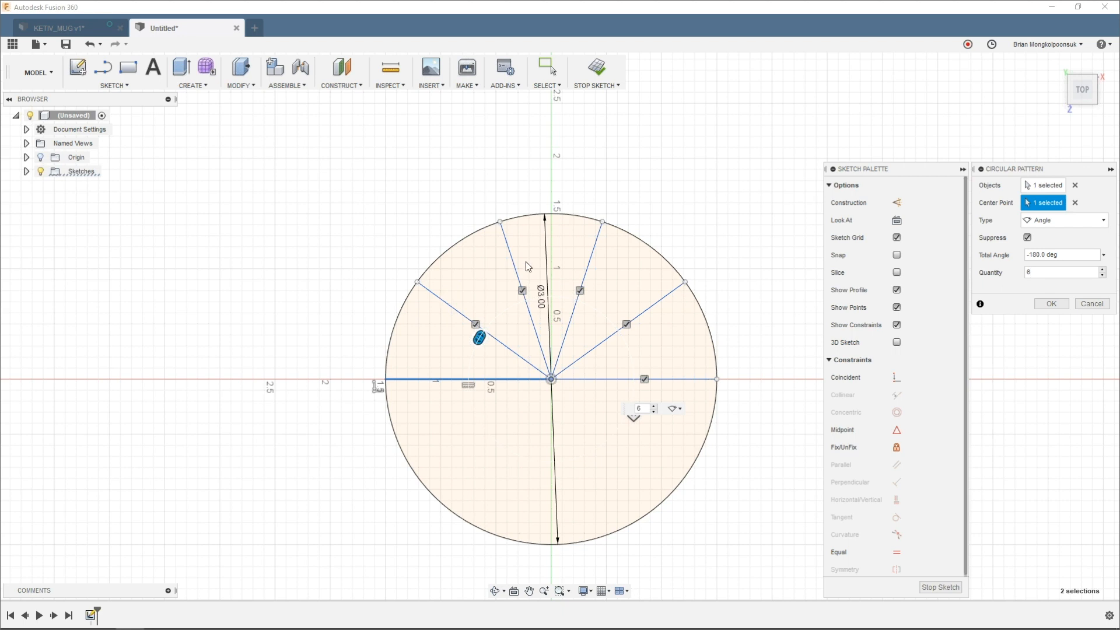
{"action": "key", "text": "Return"}
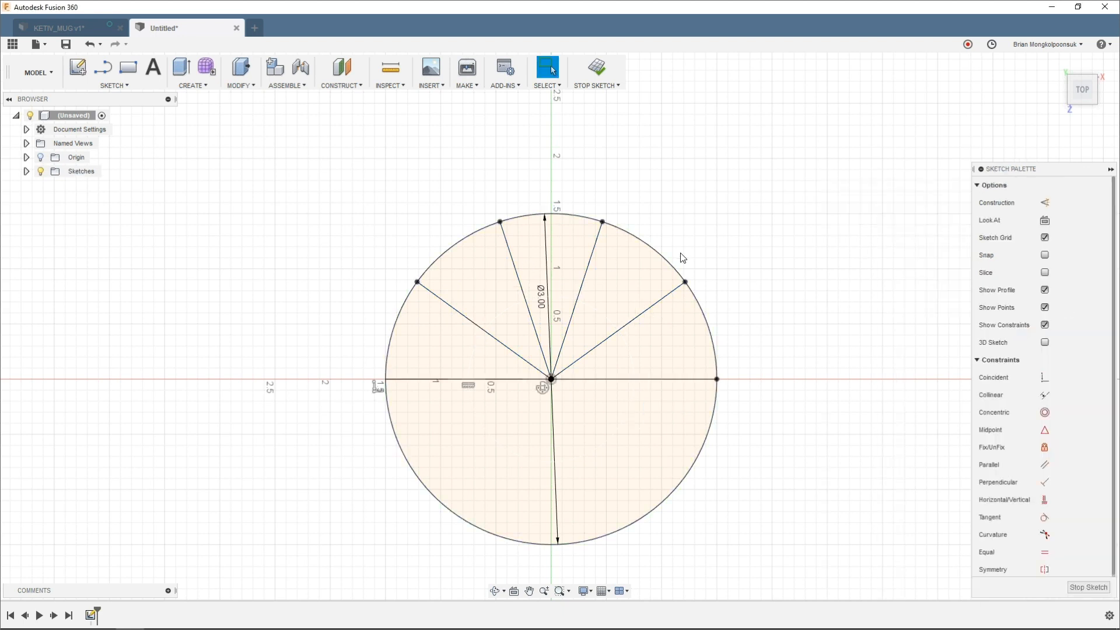
Step: Add the sketch text "T" at the outer end of the upper half's leftmost slanted radial line
{"action": "scroll", "coordinate": [434, 170], "scroll_direction": "up", "scroll_amount": 3}
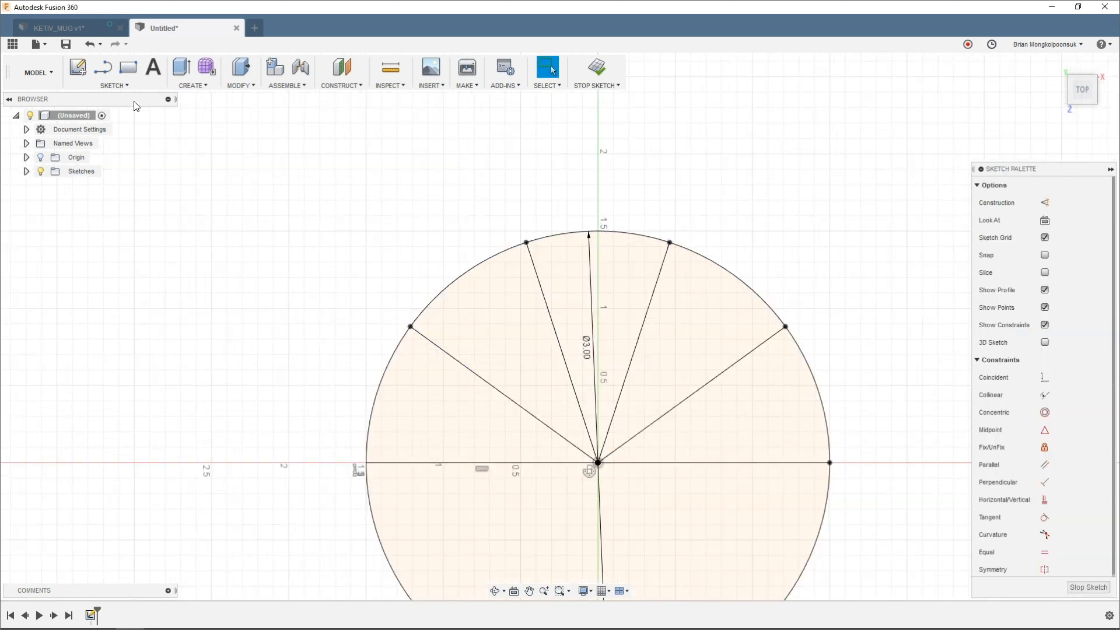
{"action": "left_click", "coordinate": [150, 76]}
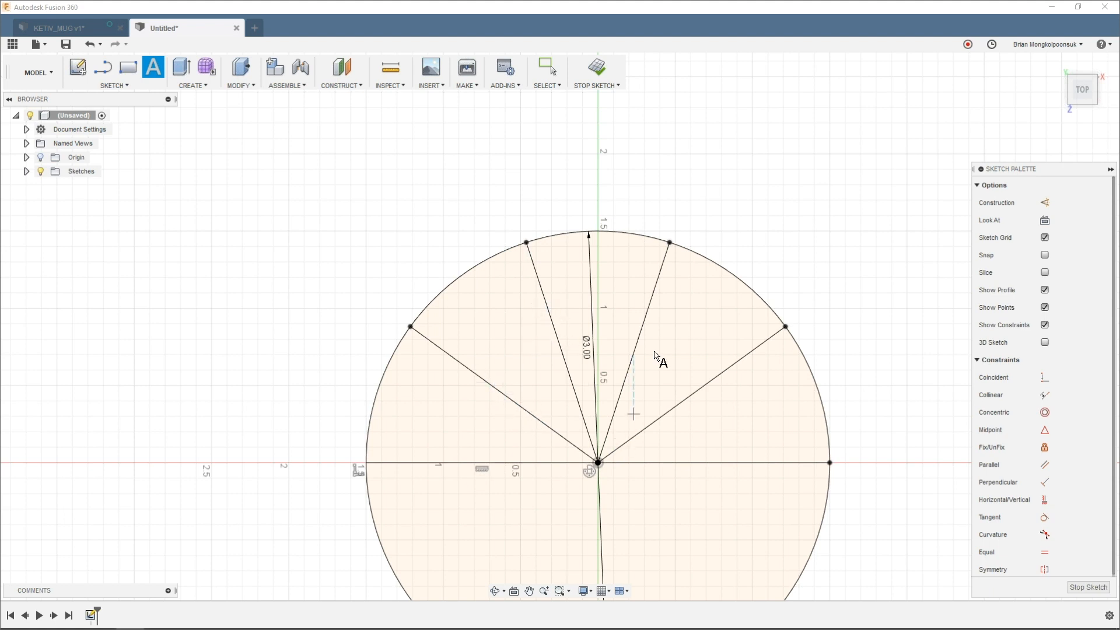
{"action": "left_click", "coordinate": [411, 326]}
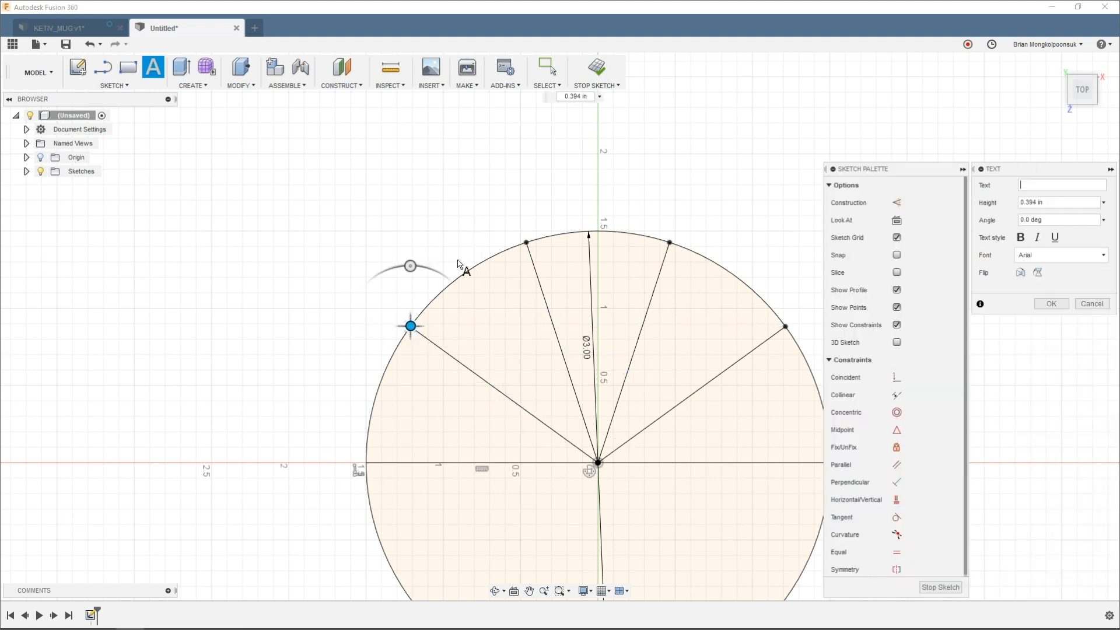
{"action": "type", "text": "T"}
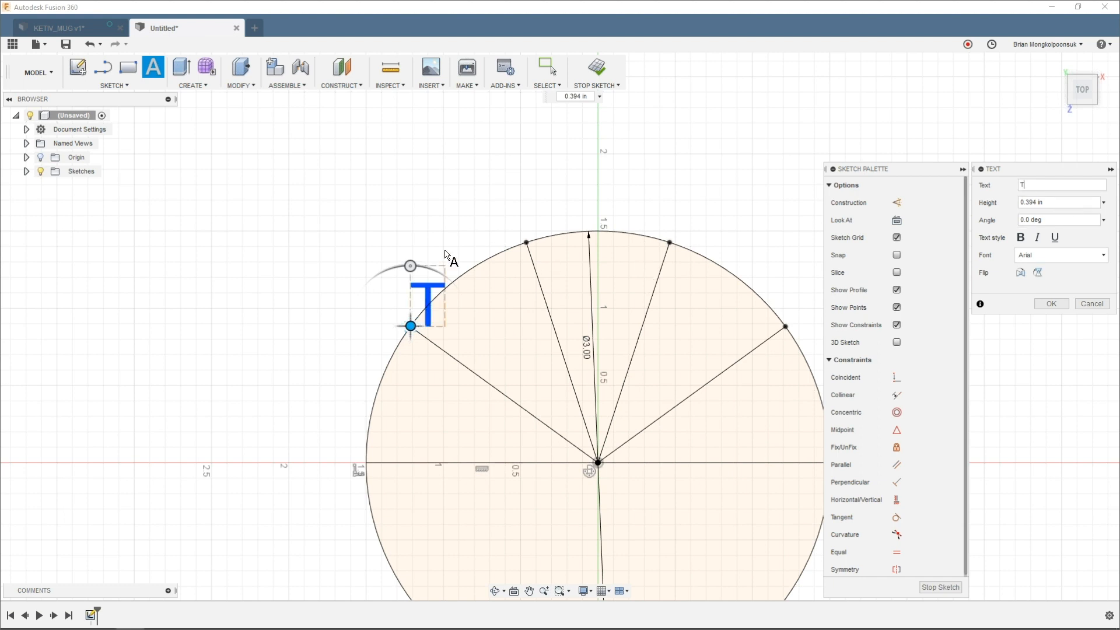
{"action": "left_click", "coordinate": [1052, 304]}
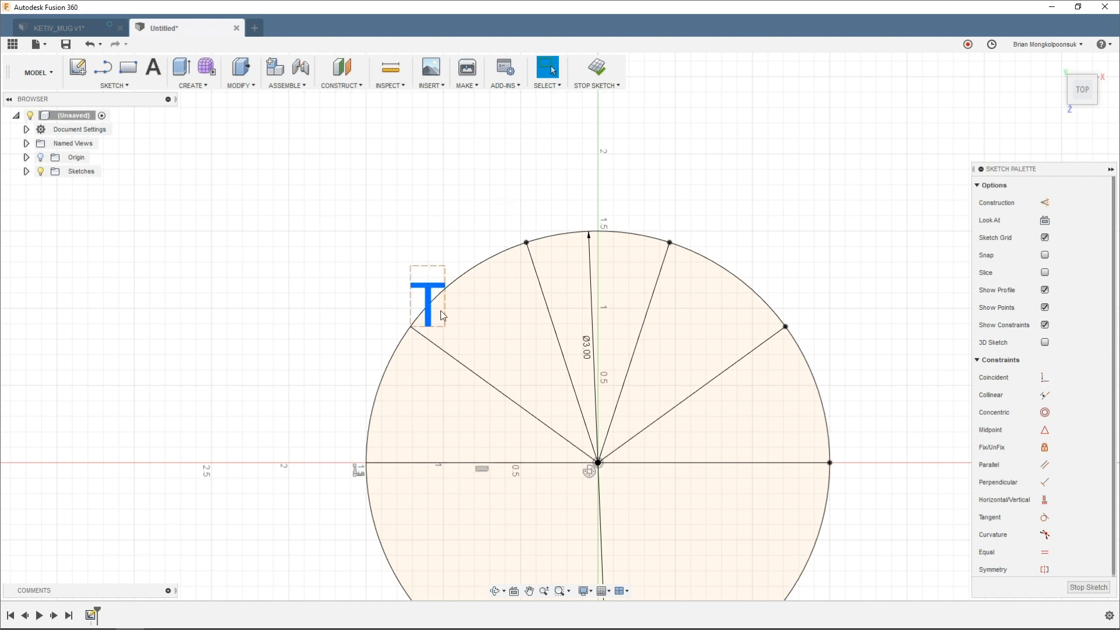
Step: Add the sketch text "e" at the outer end of the radial line just left of the vertical axis
{"action": "right_click", "coordinate": [452, 224]}
{"action": "left_click", "coordinate": [452, 224]}
{"action": "right_click", "coordinate": [454, 228]}
{"action": "left_click", "coordinate": [452, 170]}
{"action": "left_click", "coordinate": [527, 241]}
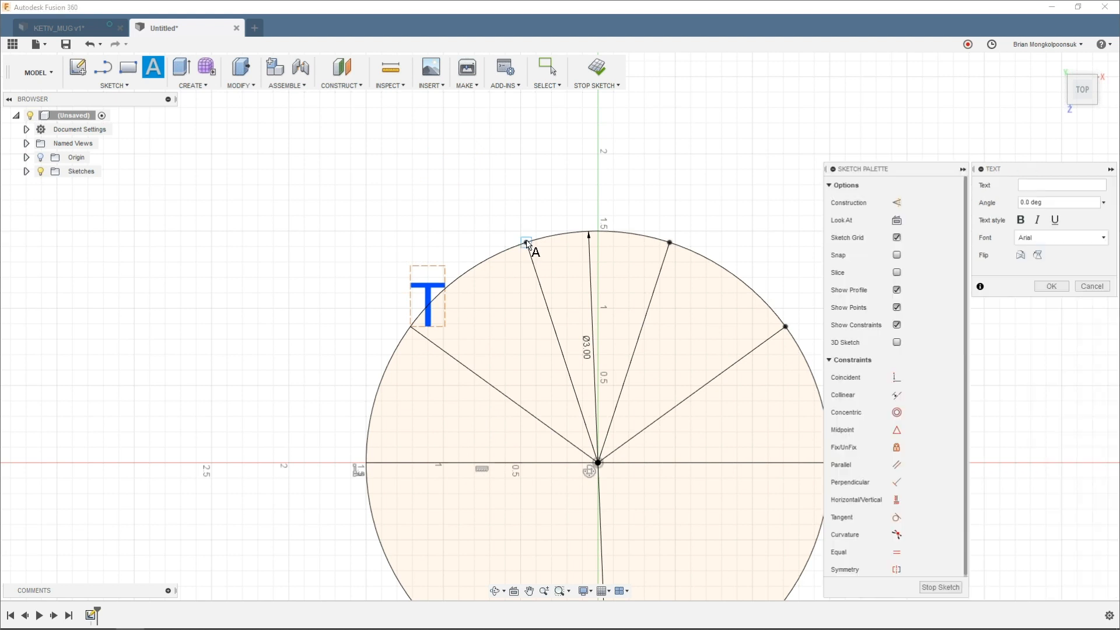
{"action": "type", "text": "e"}
{"action": "left_click", "coordinate": [1053, 308]}
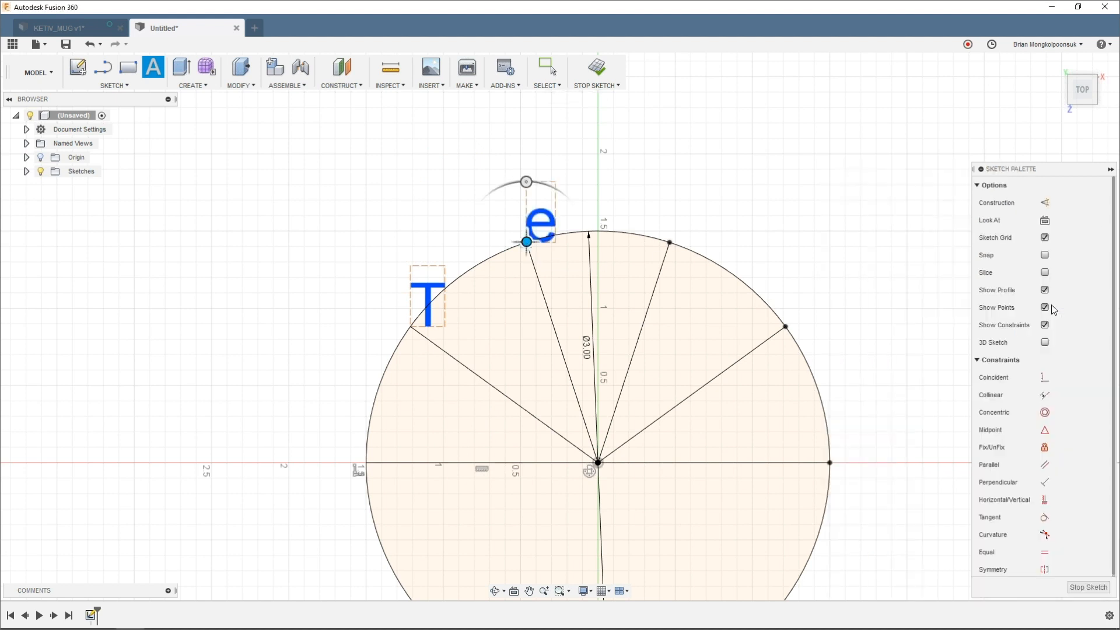
Step: Add the sketch text "s" at the outer end of the radial line just right of the vertical axis
{"action": "right_click", "coordinate": [697, 222]}
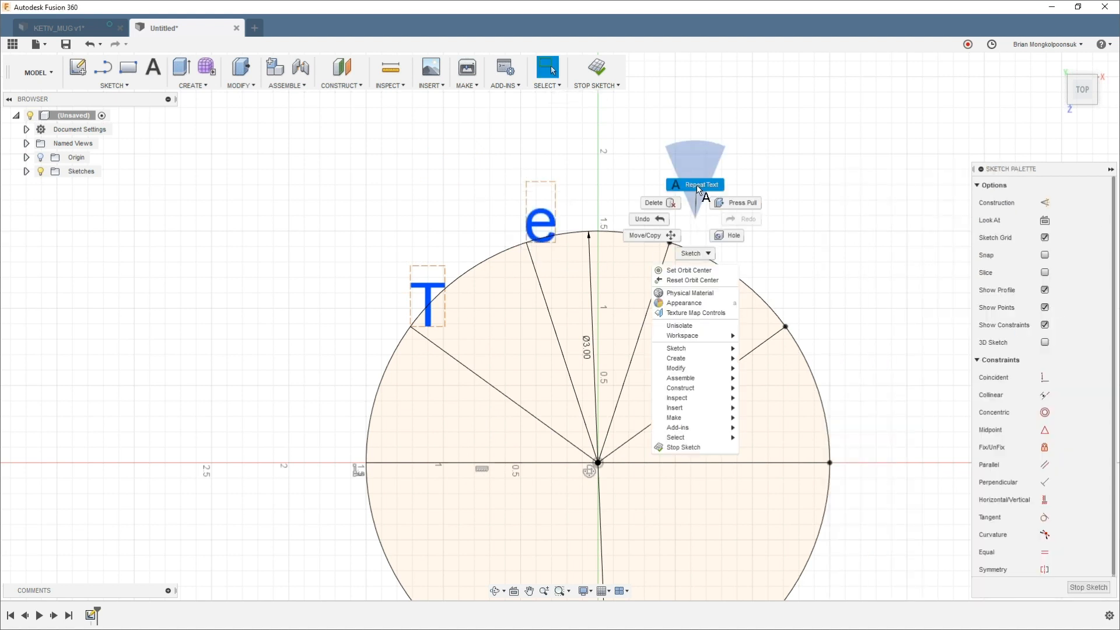
{"action": "left_click", "coordinate": [697, 186]}
{"action": "left_click", "coordinate": [669, 242]}
{"action": "type", "text": "s"}
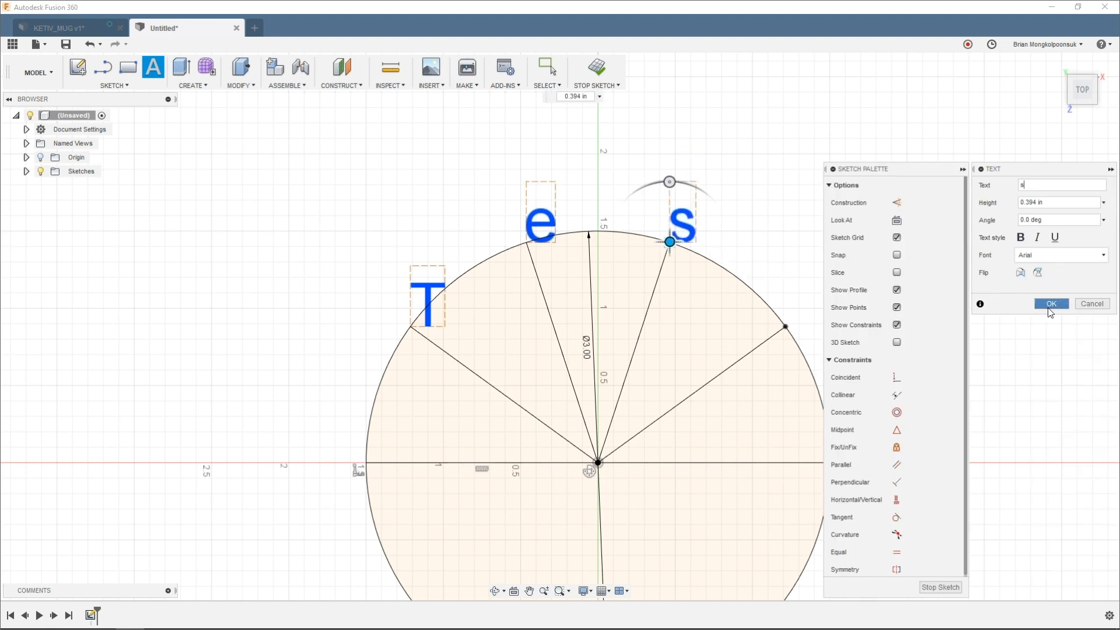
{"action": "left_click", "coordinate": [1051, 303]}
Step: Add the sketch text "t" at the outer end of the upper half's rightmost slanted radial line
{"action": "right_click", "coordinate": [800, 251]}
{"action": "left_click", "coordinate": [801, 217]}
{"action": "left_click", "coordinate": [784, 325]}
{"action": "type", "text": "t"}
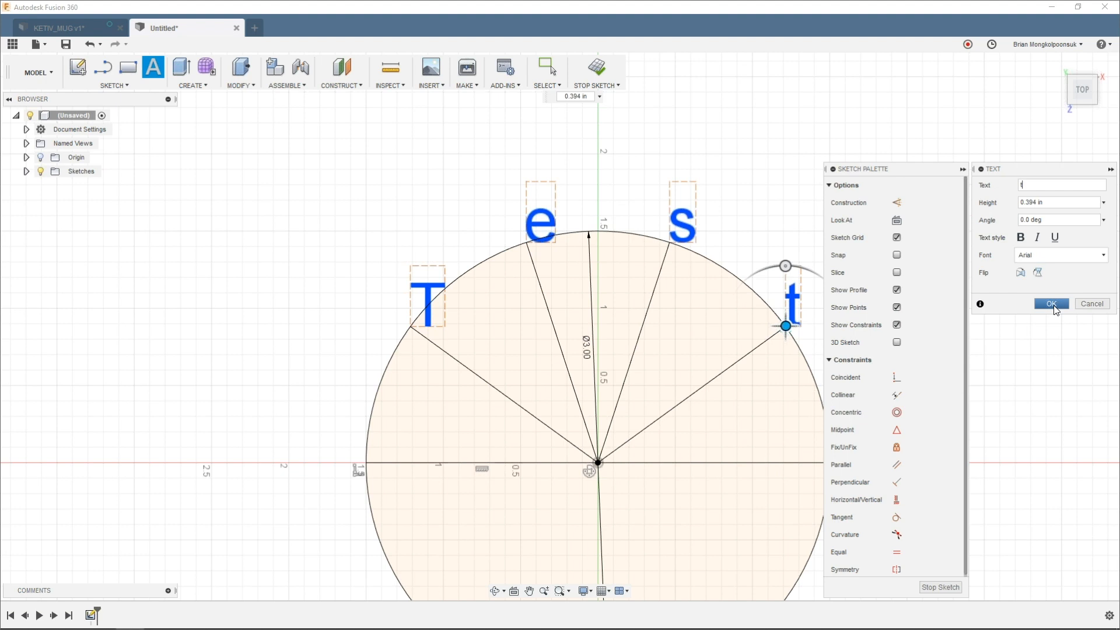
{"action": "left_click", "coordinate": [1051, 303]}
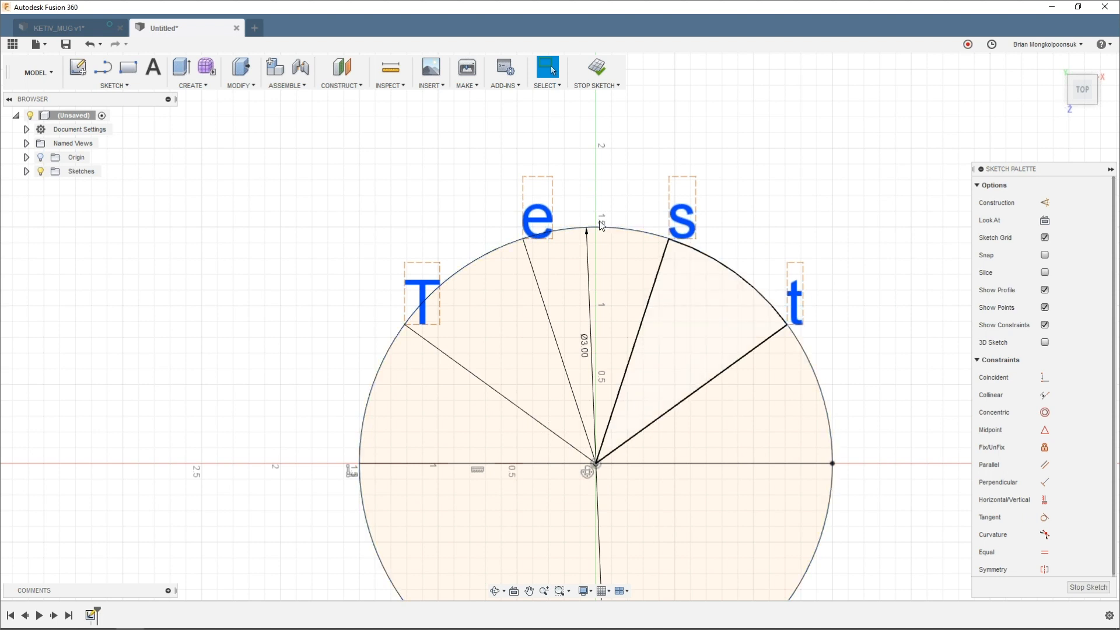
Step: Apply parallel constraints to align the side edges of the "T" and "e" text frames with their radial lines
{"action": "left_click", "coordinate": [1045, 465]}
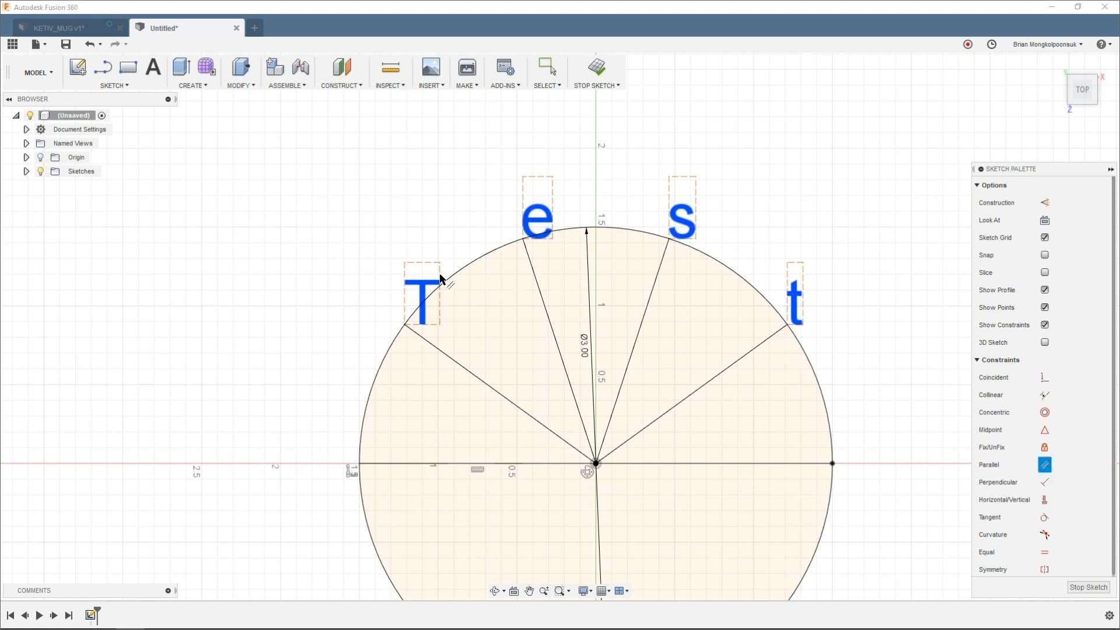
{"action": "left_click", "coordinate": [405, 284]}
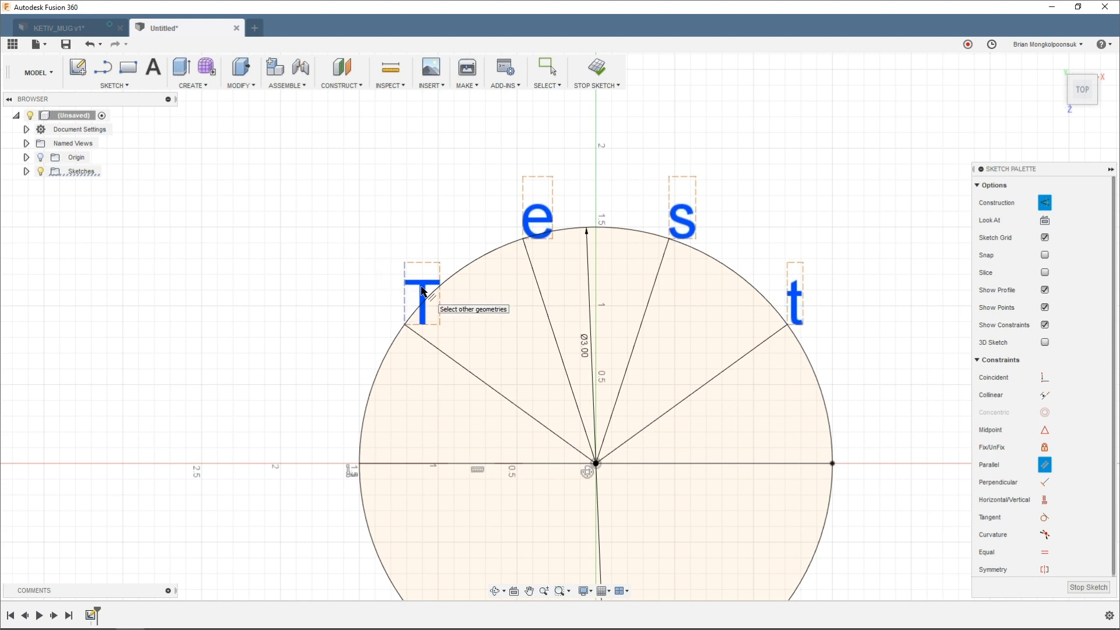
{"action": "left_click", "coordinate": [427, 342]}
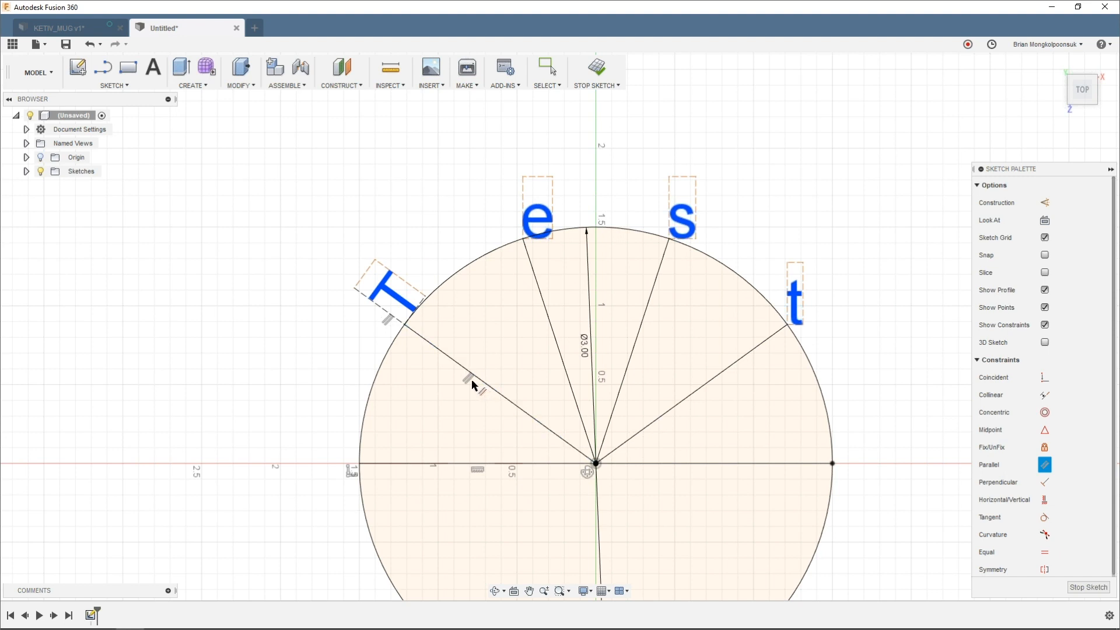
{"action": "left_click", "coordinate": [523, 200]}
{"action": "left_click", "coordinate": [538, 299]}
Step: Make the side edges of the "s" and "t" text frames parallel to their radial lines
{"action": "left_click", "coordinate": [669, 220]}
{"action": "left_click", "coordinate": [666, 251]}
{"action": "left_click", "coordinate": [788, 280]}
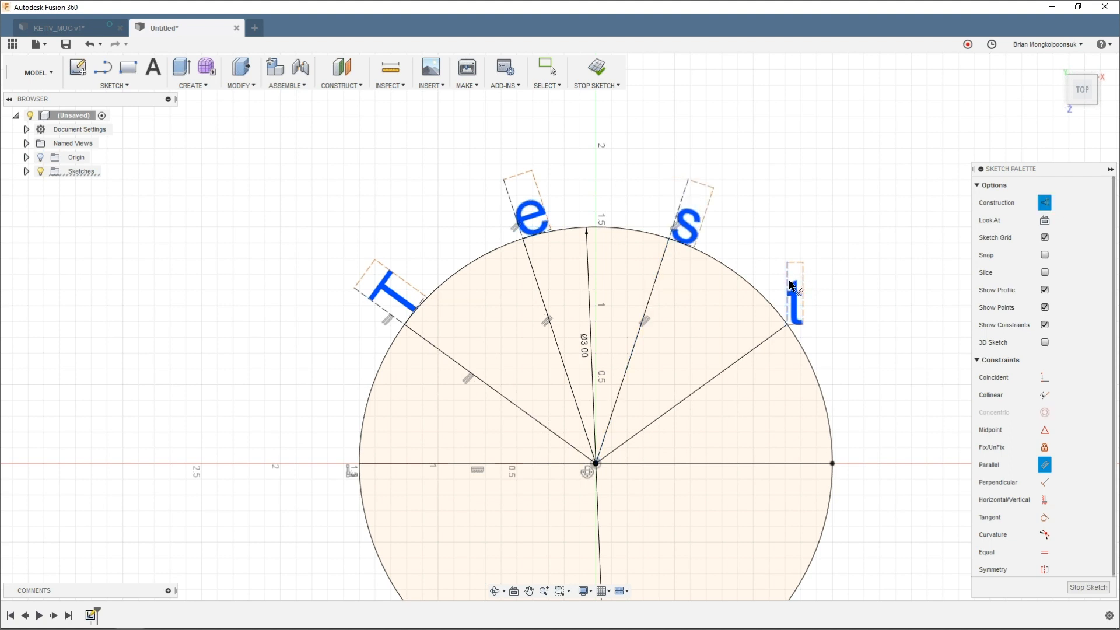
{"action": "left_click", "coordinate": [764, 342]}
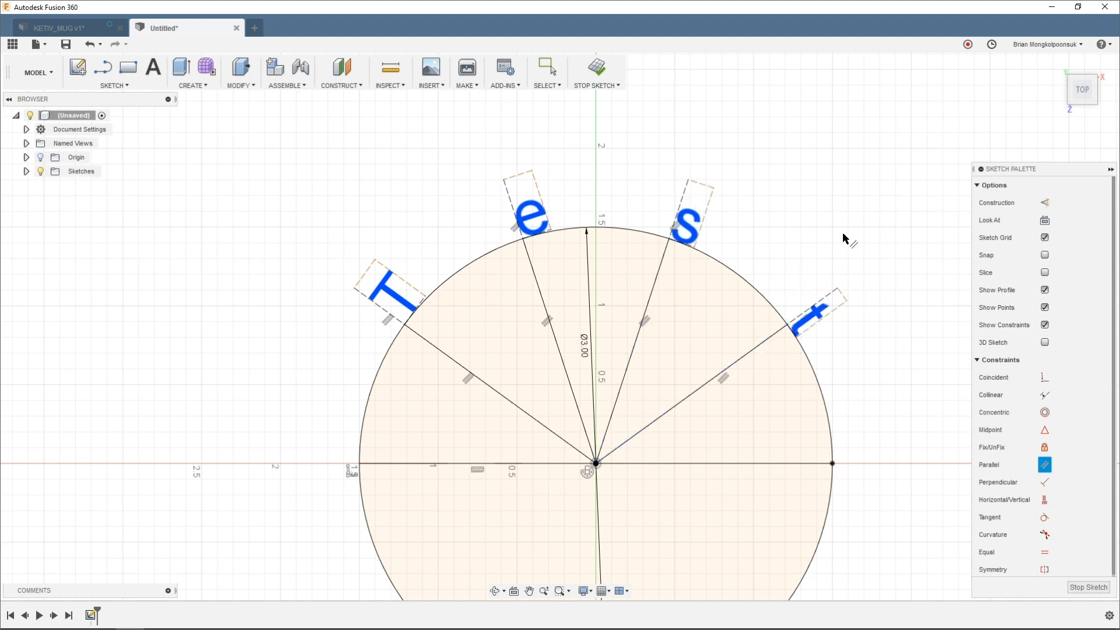
{"action": "key", "text": "Escape"}
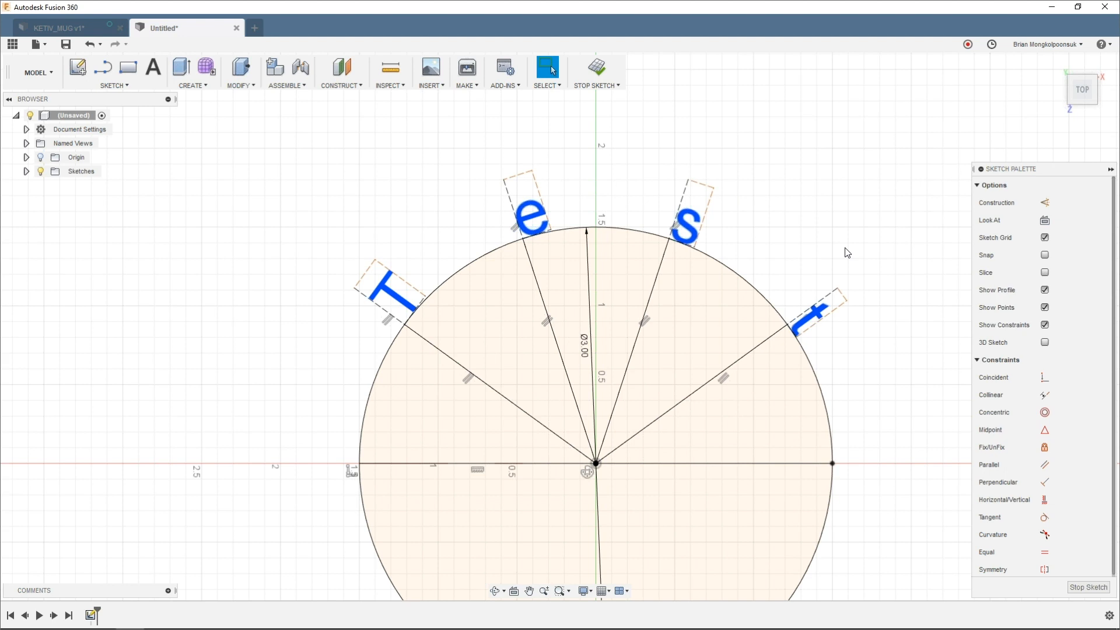
Step: Examine the corner where the "T" text frame meets the outer end of its radial line
{"action": "scroll", "coordinate": [847, 253], "scroll_direction": "down", "scroll_amount": 3}
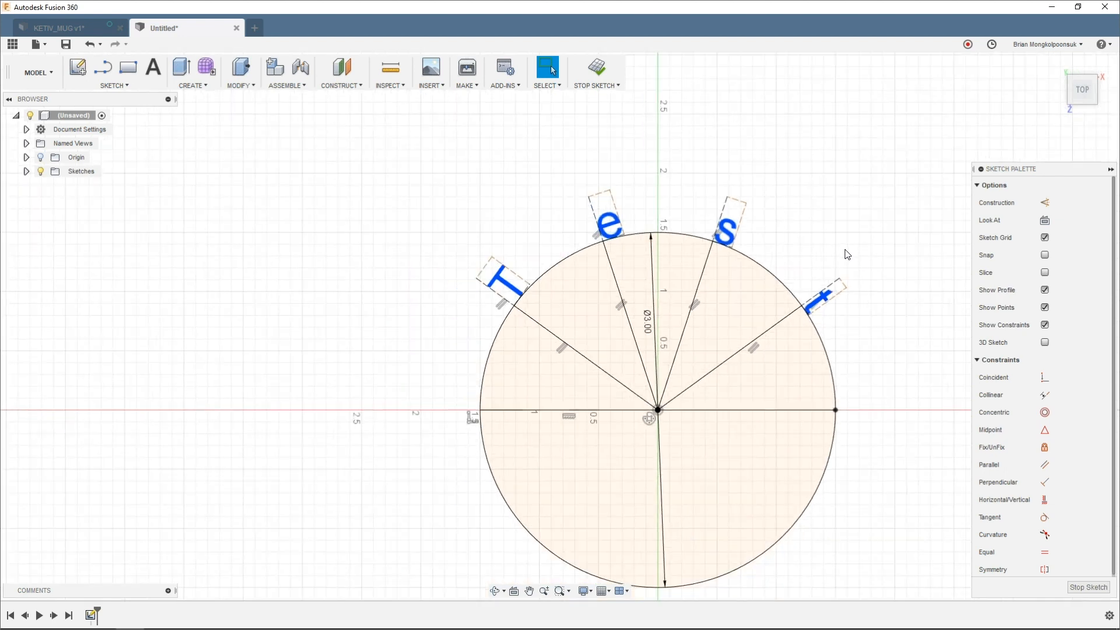
{"action": "scroll", "coordinate": [557, 282], "scroll_direction": "up", "scroll_amount": 5}
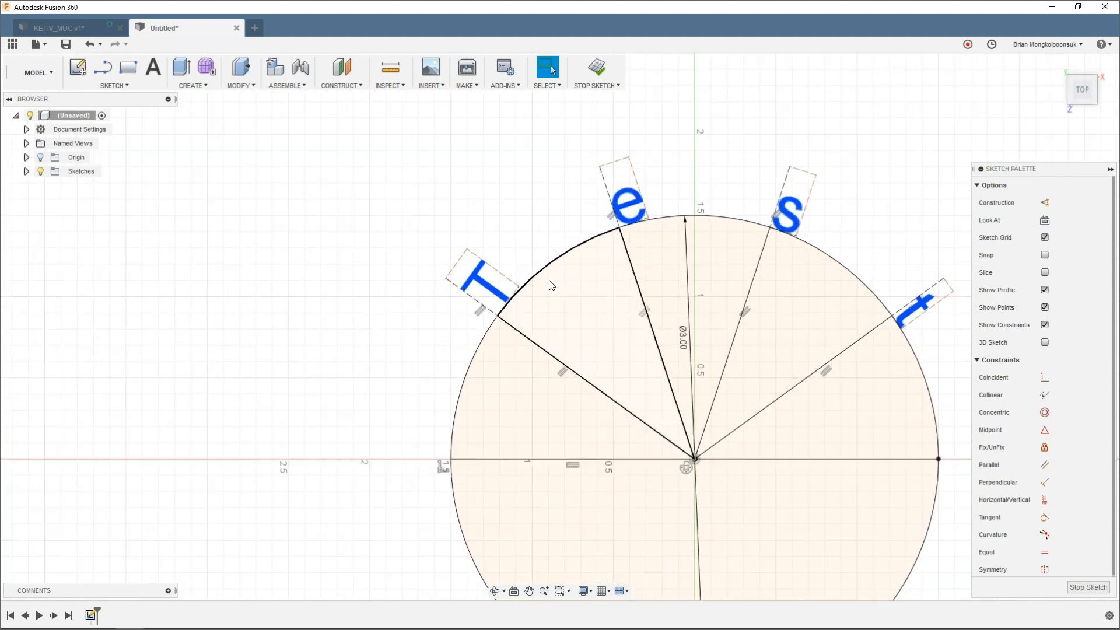
{"action": "scroll", "coordinate": [495, 309], "scroll_direction": "up", "scroll_amount": 3}
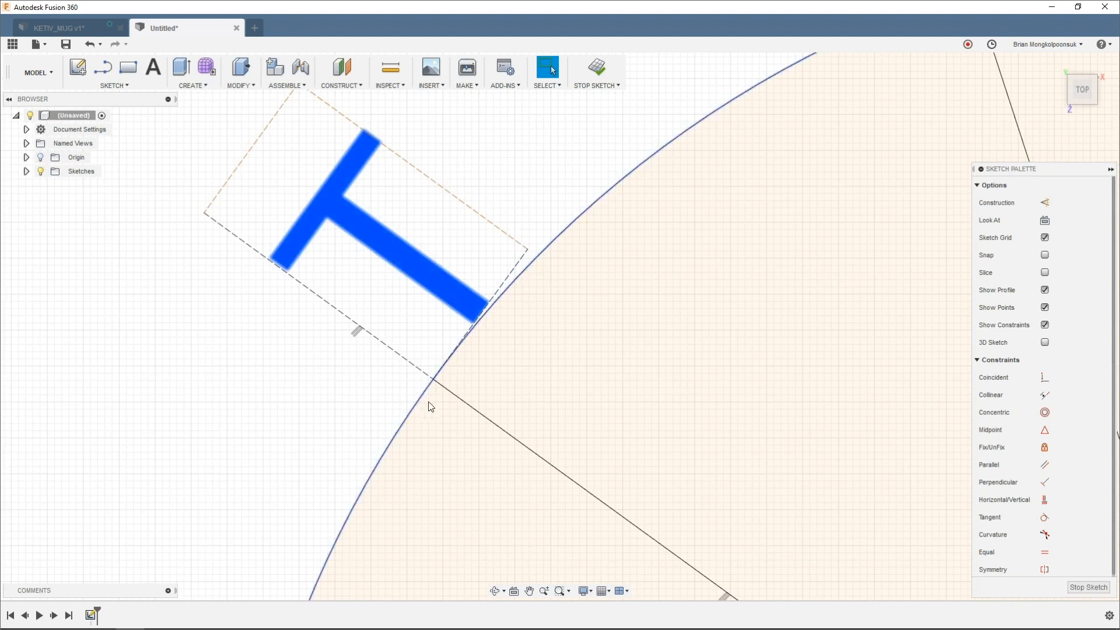
{"action": "left_click_drag", "start_coordinate": [437, 388], "coordinate": [439, 385]}
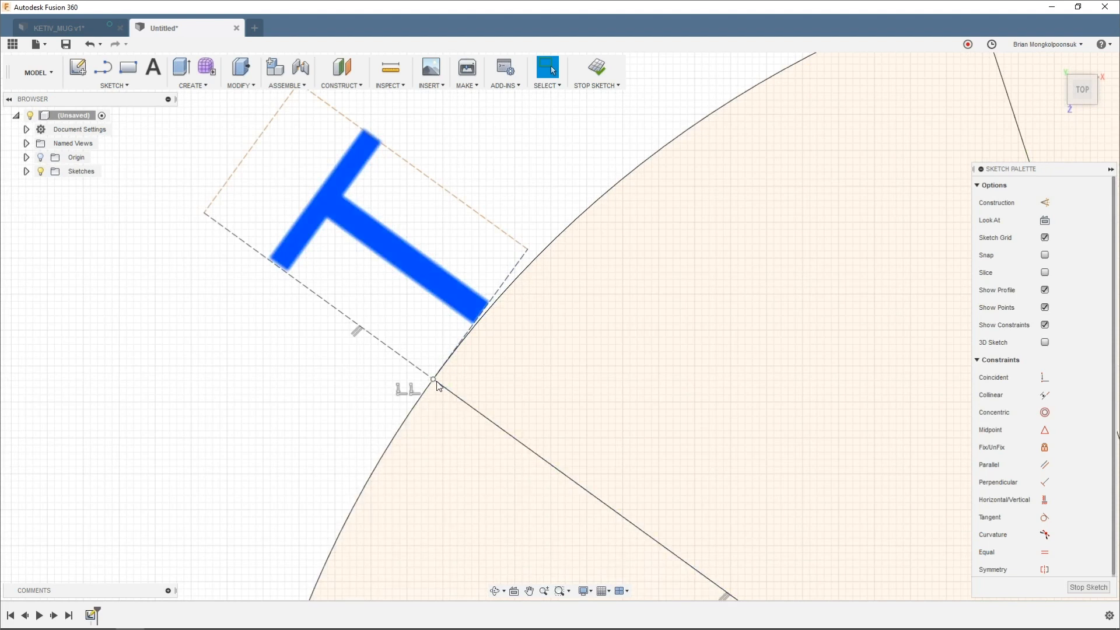
{"action": "scroll", "coordinate": [538, 355], "scroll_direction": "down", "scroll_amount": 5}
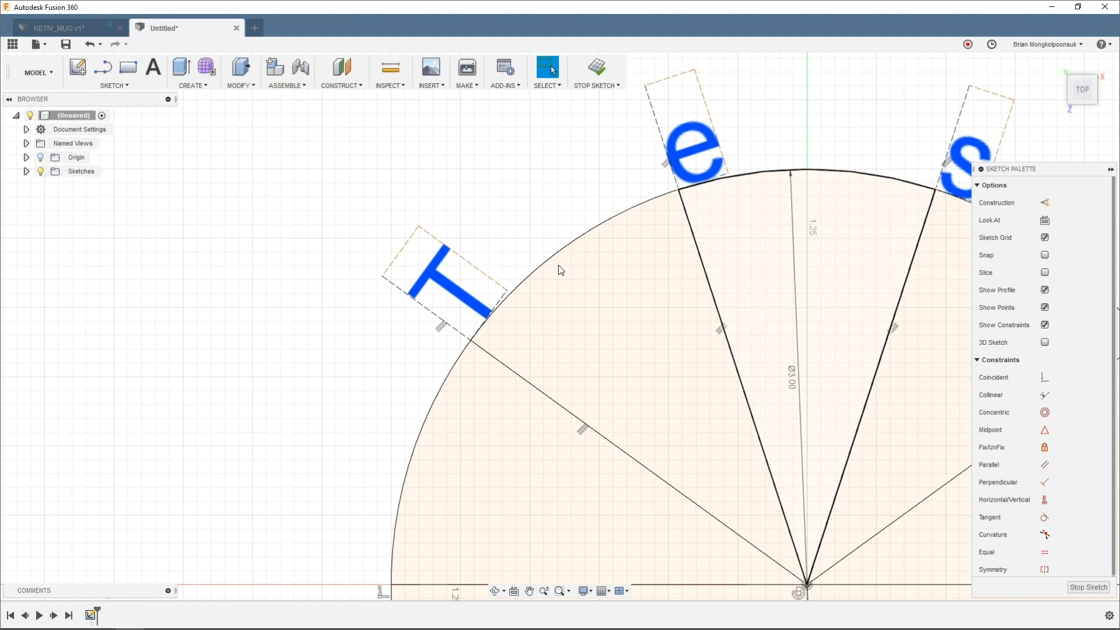
{"action": "scroll", "coordinate": [561, 270], "scroll_direction": "down", "scroll_amount": 3}
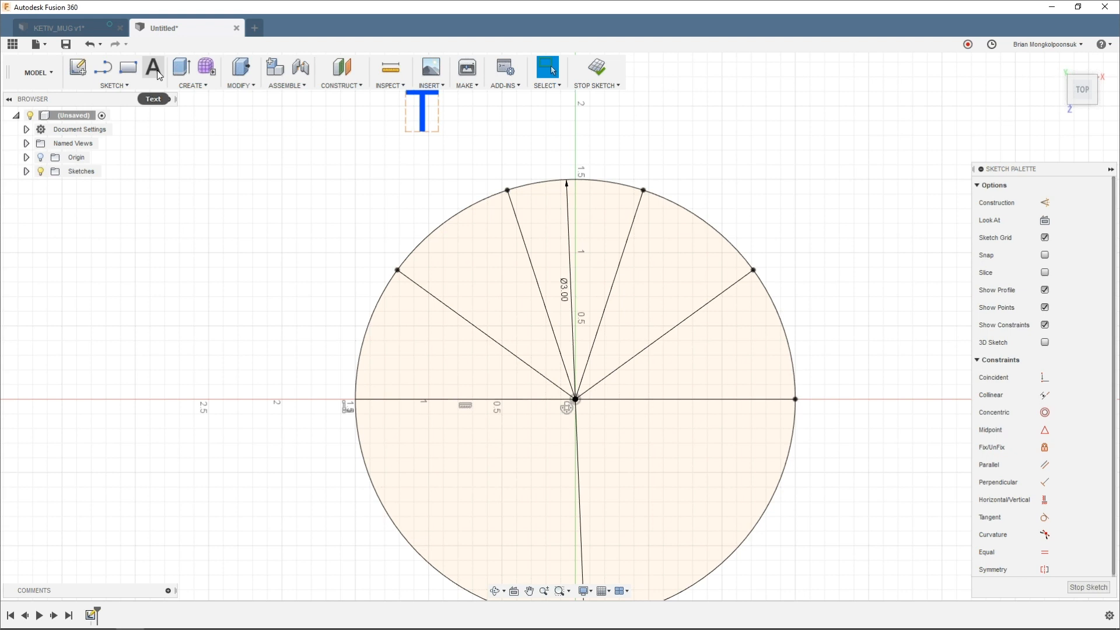
Step: Add the separate sketch texts "e" and "s" above the circle, in Arial at 0.394 in height
{"action": "left_click", "coordinate": [157, 71]}
{"action": "right_click", "coordinate": [650, 159]}
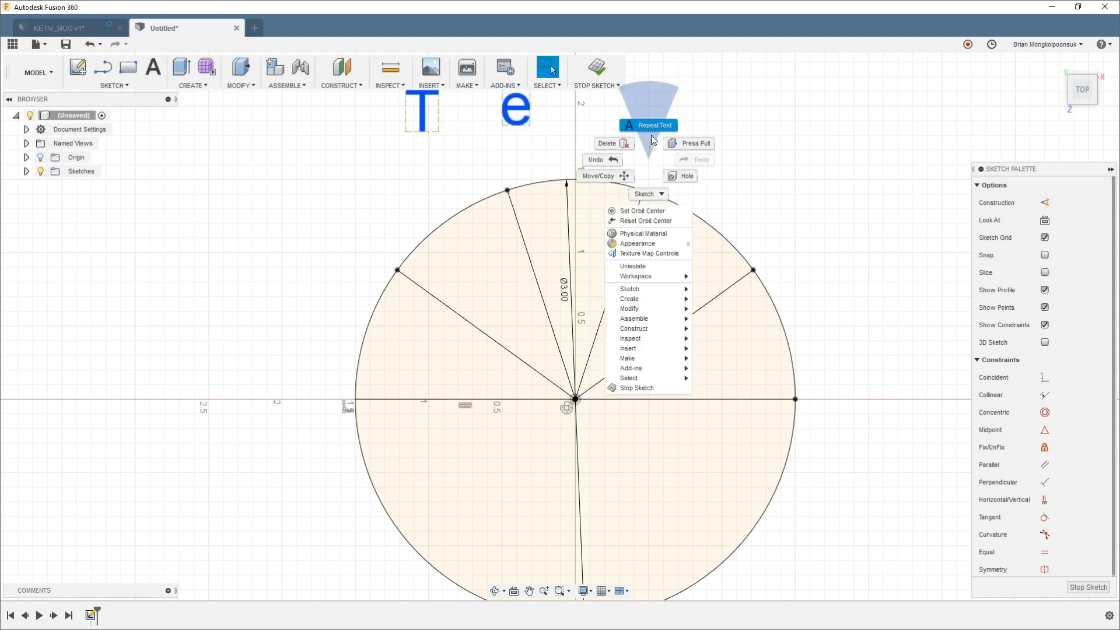
{"action": "left_click", "coordinate": [653, 131]}
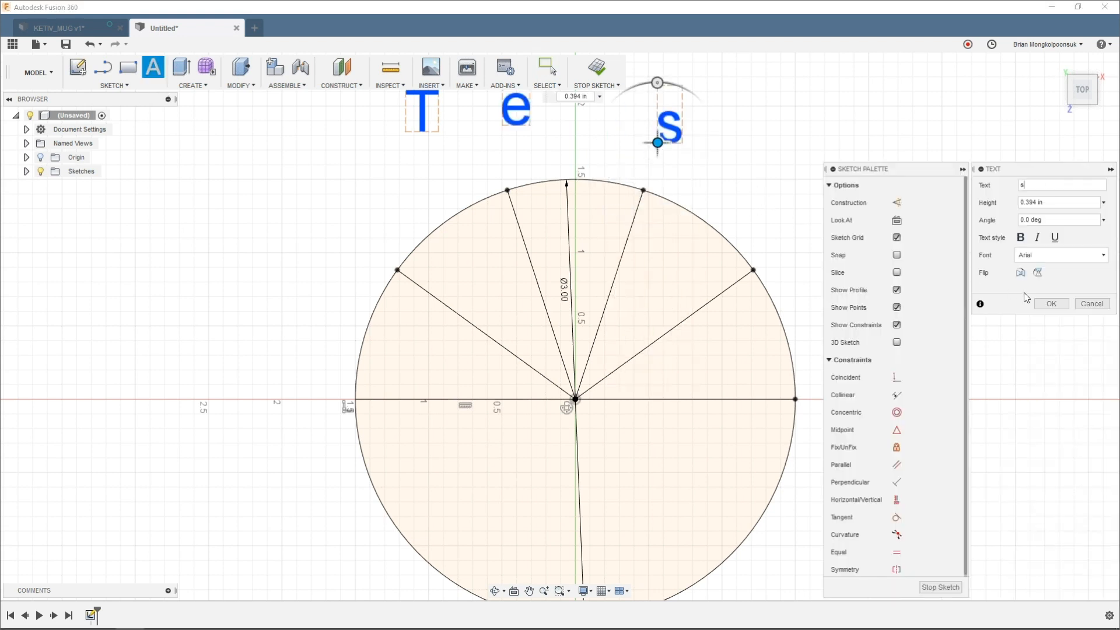
{"action": "left_click", "coordinate": [1051, 303]}
Step: Add the sketch text "t" outside the circle above its rightmost slanted radial line, in Arial at 0.394 in height
{"action": "right_click", "coordinate": [787, 194]}
{"action": "left_click", "coordinate": [788, 161]}
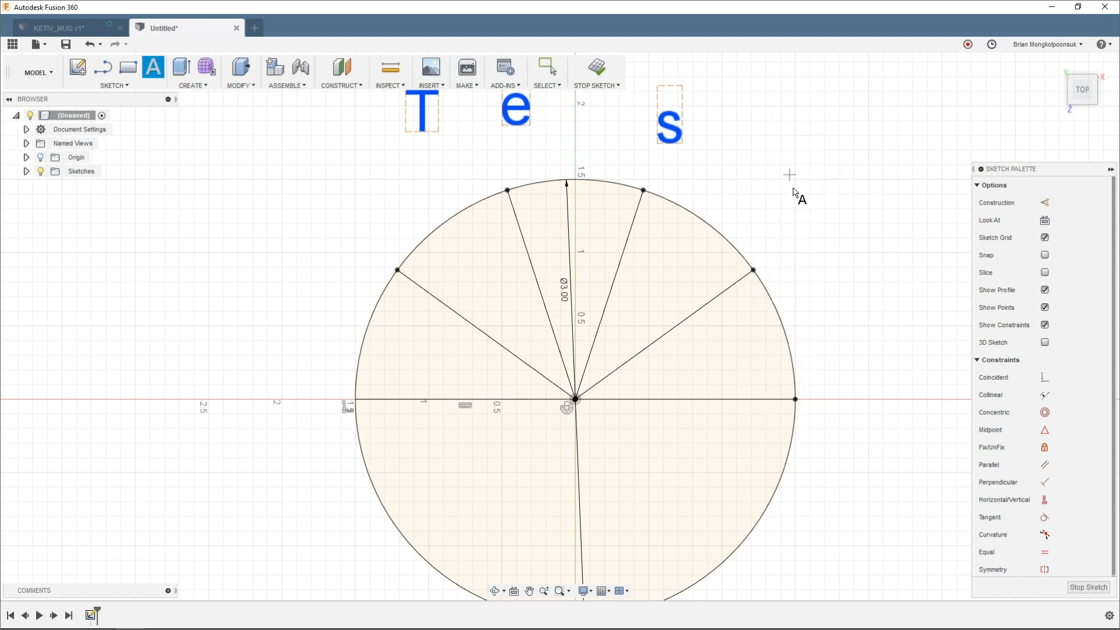
{"action": "left_click", "coordinate": [779, 213]}
{"action": "type", "text": "t"}
{"action": "left_click", "coordinate": [1048, 303]}
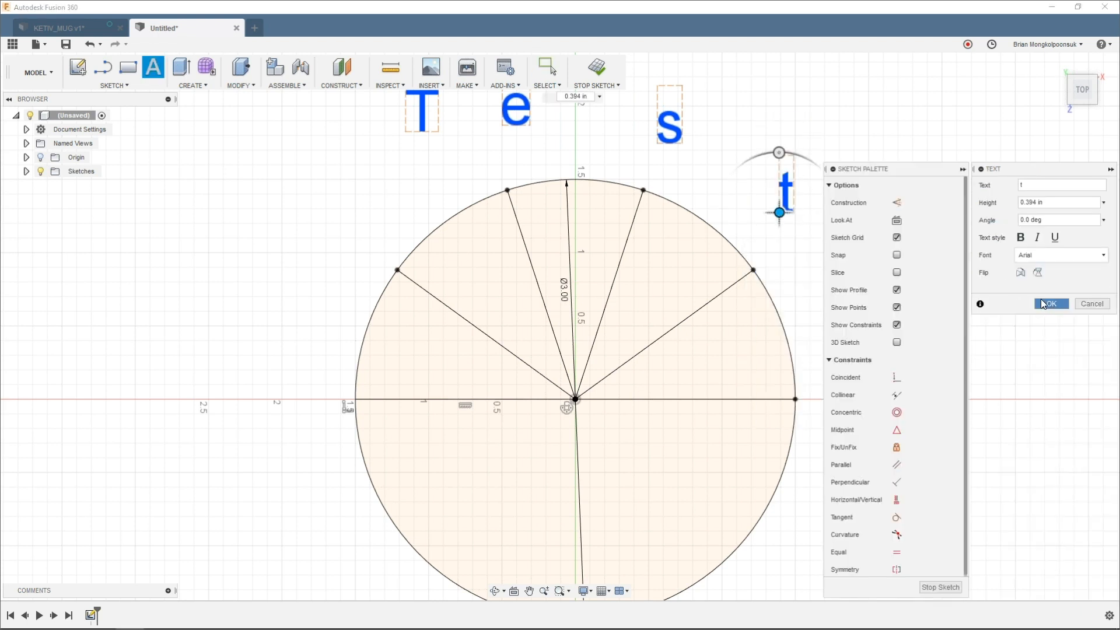
Step: Dimension the width and height of the "T" text frame, accepting the measured sizes
{"action": "left_click", "coordinate": [411, 176]}
{"action": "left_click", "coordinate": [417, 166]}
{"action": "key", "text": "Return"}
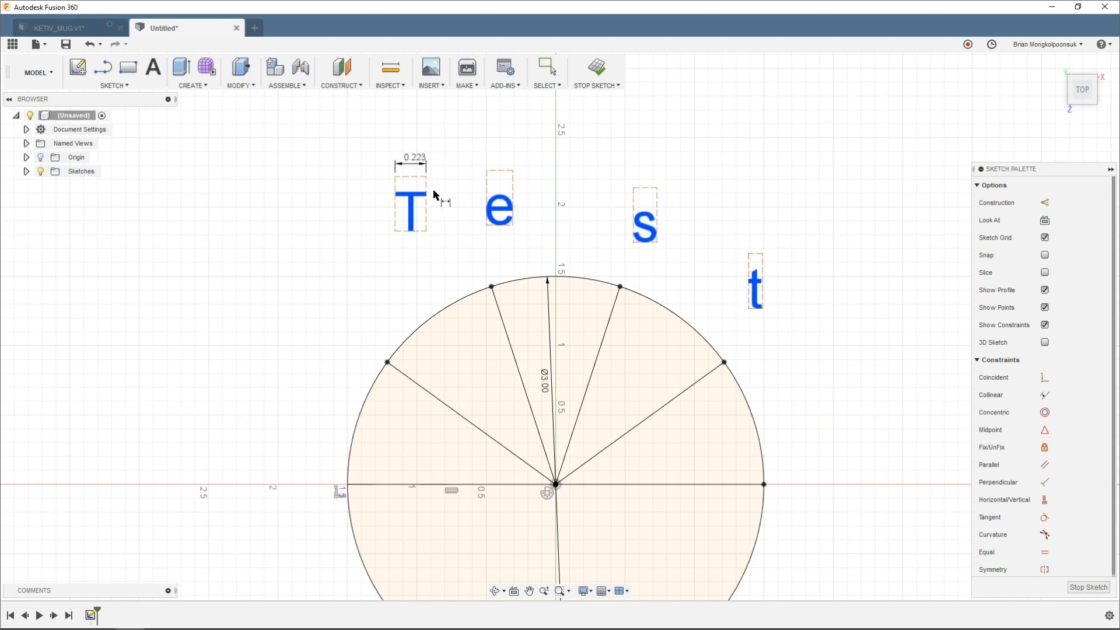
{"action": "left_click", "coordinate": [427, 200]}
{"action": "left_click", "coordinate": [443, 195]}
{"action": "key", "text": "Return"}
Step: Dimension the width and height of the "e" text frame, accepting the measured sizes
{"action": "left_click", "coordinate": [502, 169]}
{"action": "left_click", "coordinate": [498, 155]}
{"action": "key", "text": "Return"}
{"action": "left_click", "coordinate": [513, 192]}
{"action": "left_click", "coordinate": [538, 197]}
{"action": "key", "text": "Return"}
Step: Dimension the "s" and "t" text frames, accepting the measured sizes
{"action": "left_click", "coordinate": [645, 187]}
{"action": "left_click", "coordinate": [651, 175]}
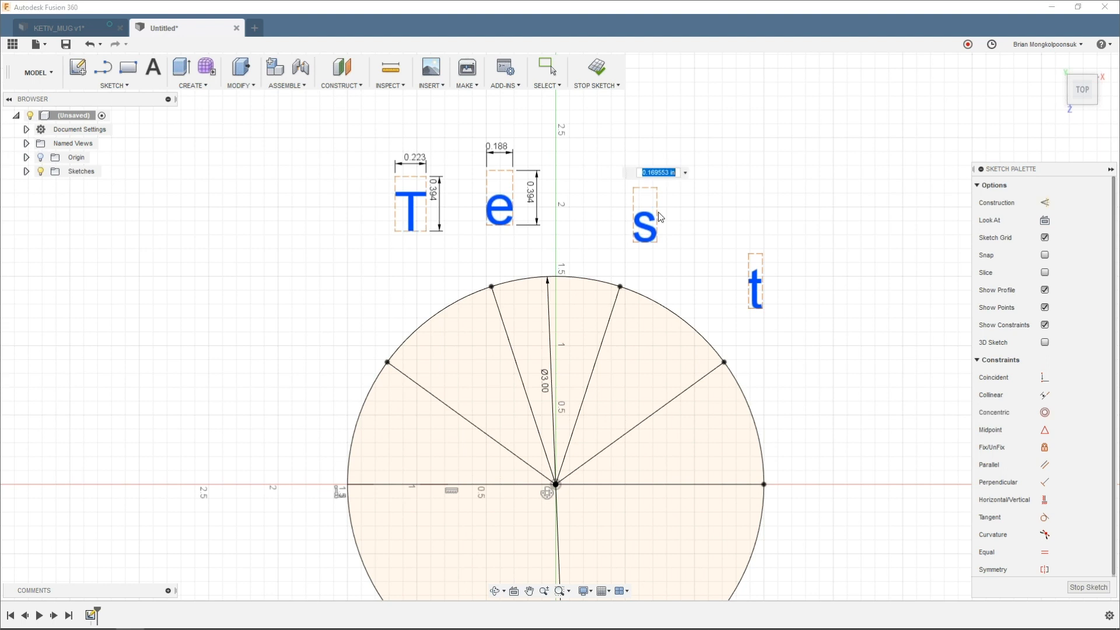
{"action": "key", "text": "Return"}
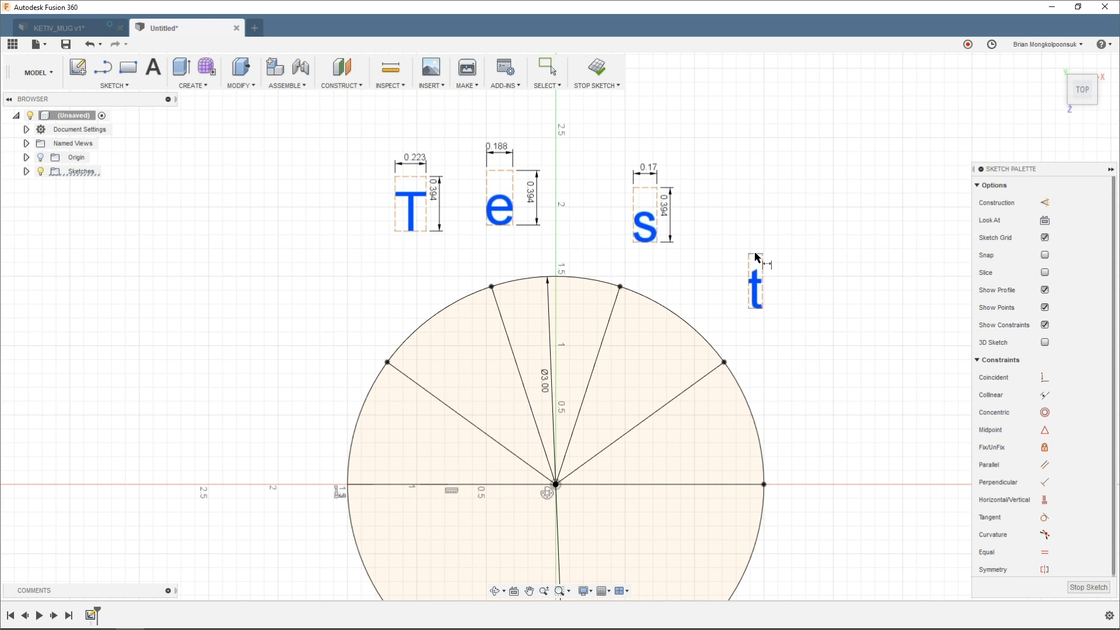
{"action": "left_click", "coordinate": [755, 257]}
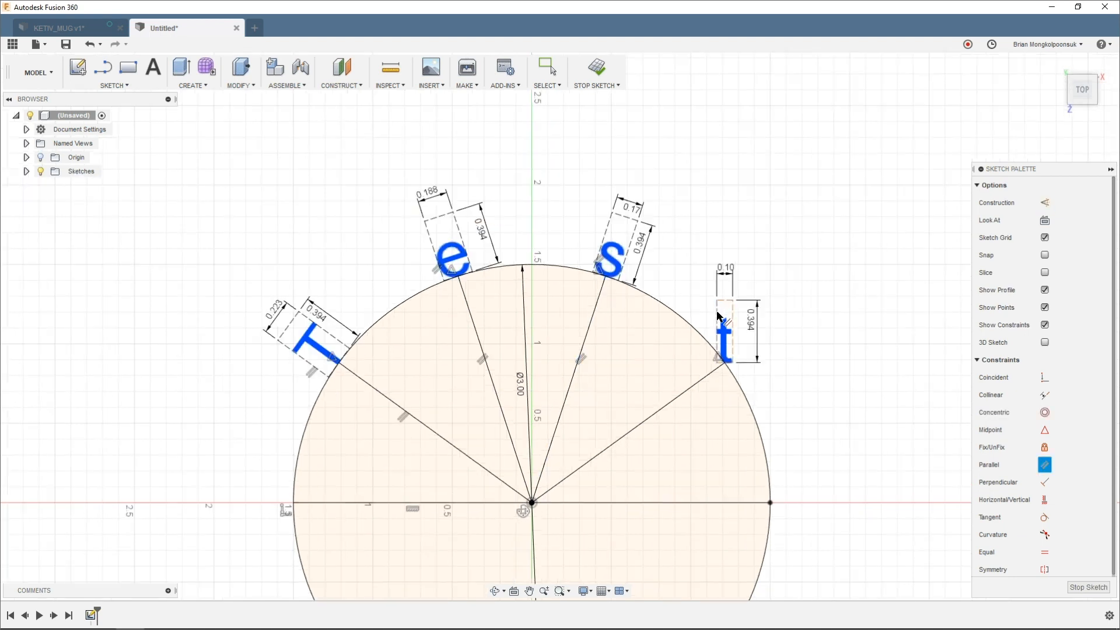
Step: Make the side edge of the dimensioned "t" text frame parallel to the rightmost slanted radial line
{"action": "left_click", "coordinate": [716, 356]}
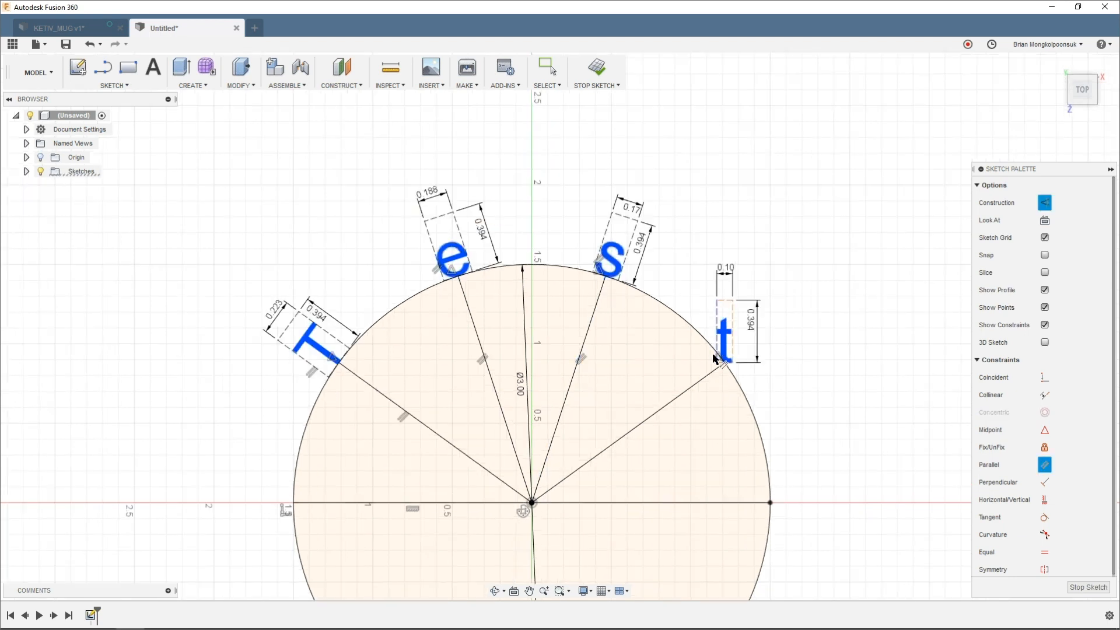
{"action": "left_click", "coordinate": [715, 359]}
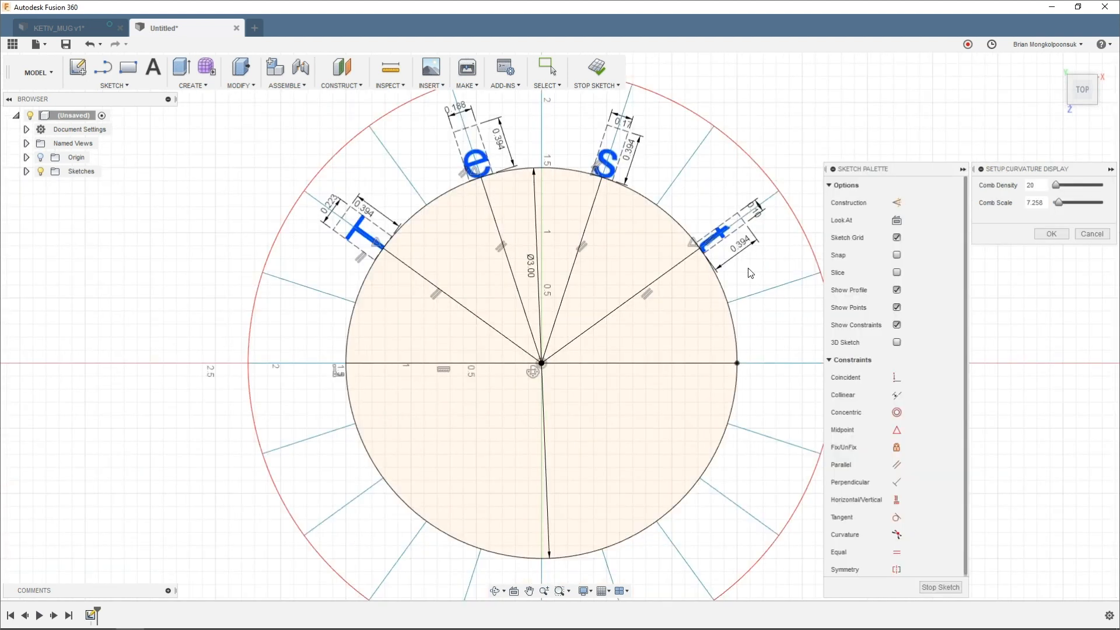
Step: Examine how the circle's curvature comb at density 20 lines up with the letters, and cancel the comb setup
{"action": "scroll", "coordinate": [716, 269], "scroll_direction": "down", "scroll_amount": 5}
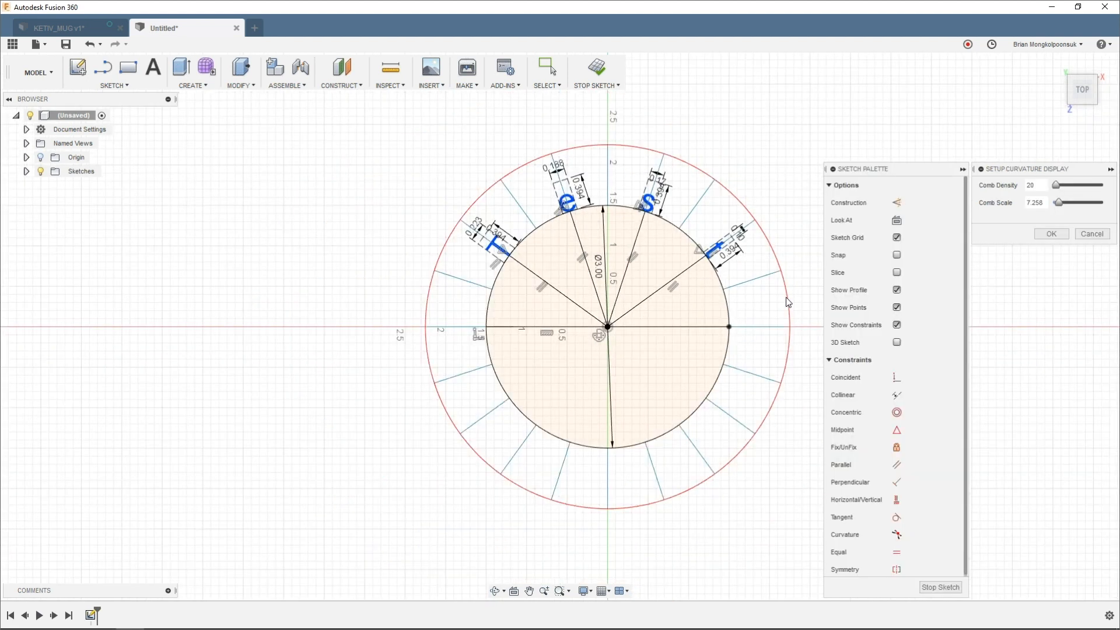
{"action": "scroll", "coordinate": [788, 302], "scroll_direction": "up", "scroll_amount": 5}
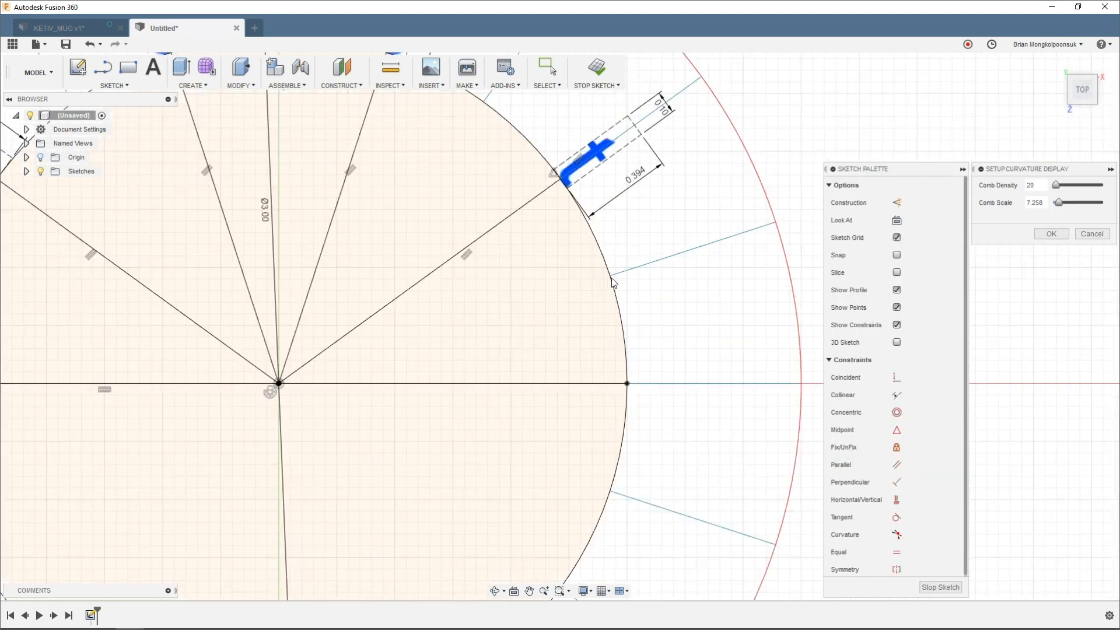
{"action": "scroll", "coordinate": [786, 234], "scroll_direction": "down", "scroll_amount": 1}
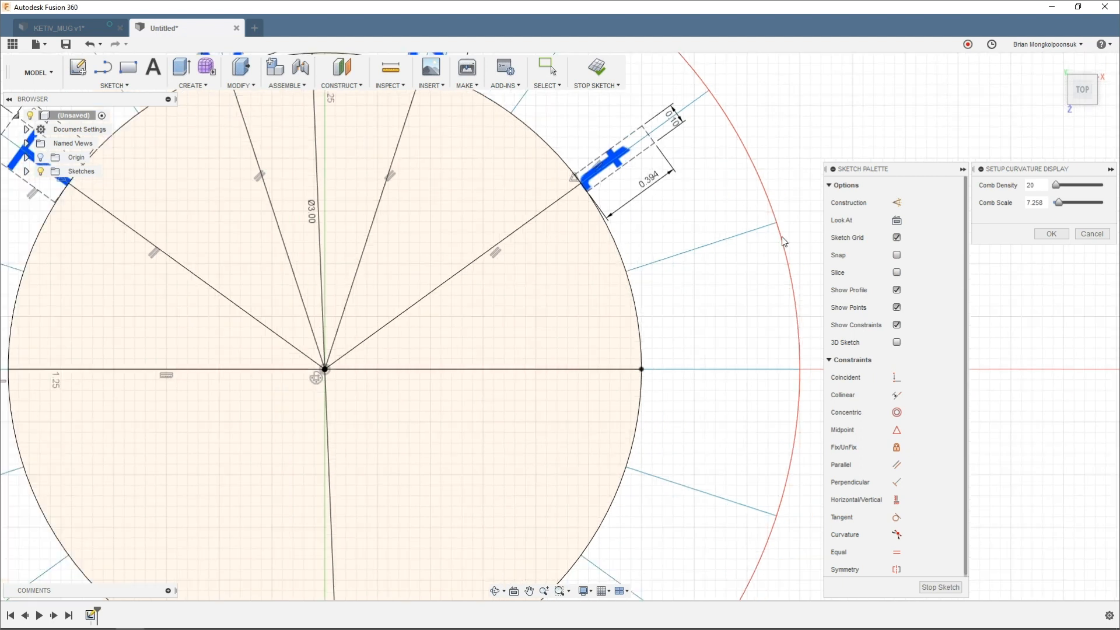
{"action": "scroll", "coordinate": [781, 237], "scroll_direction": "down", "scroll_amount": 5}
{"action": "scroll", "coordinate": [687, 197], "scroll_direction": "up", "scroll_amount": 3}
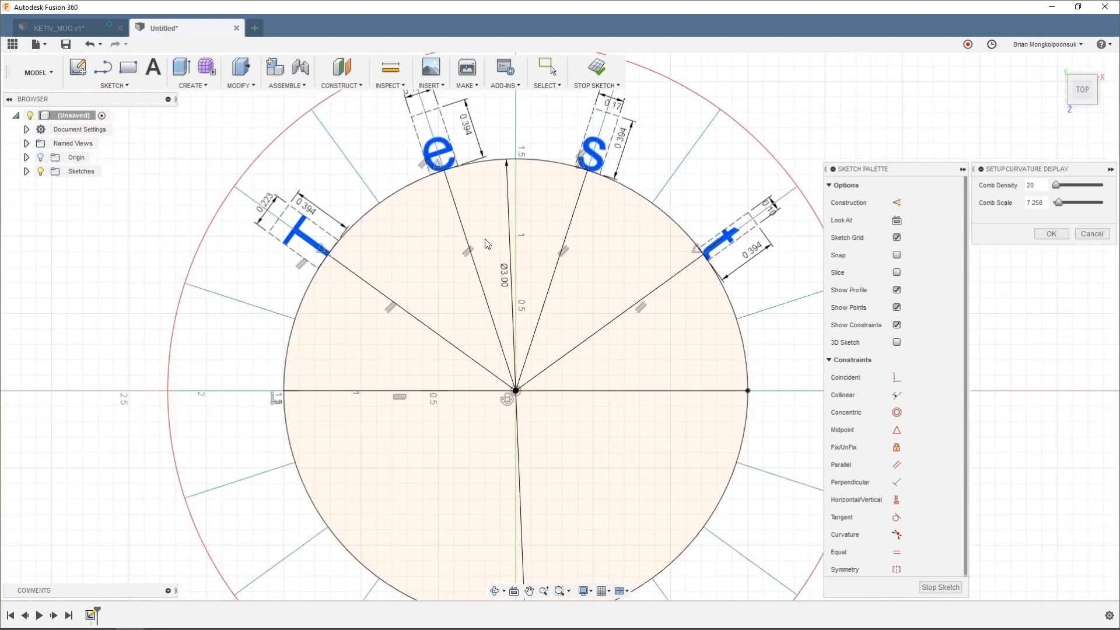
{"action": "scroll", "coordinate": [396, 222], "scroll_direction": "down", "scroll_amount": 1}
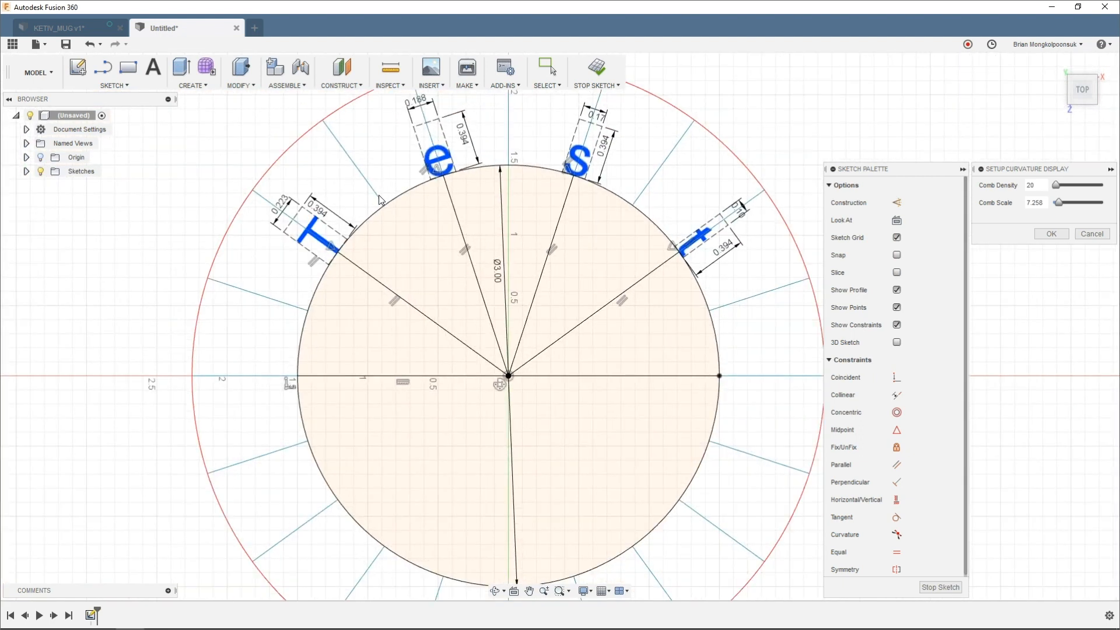
{"action": "scroll", "coordinate": [379, 195], "scroll_direction": "down", "scroll_amount": 2}
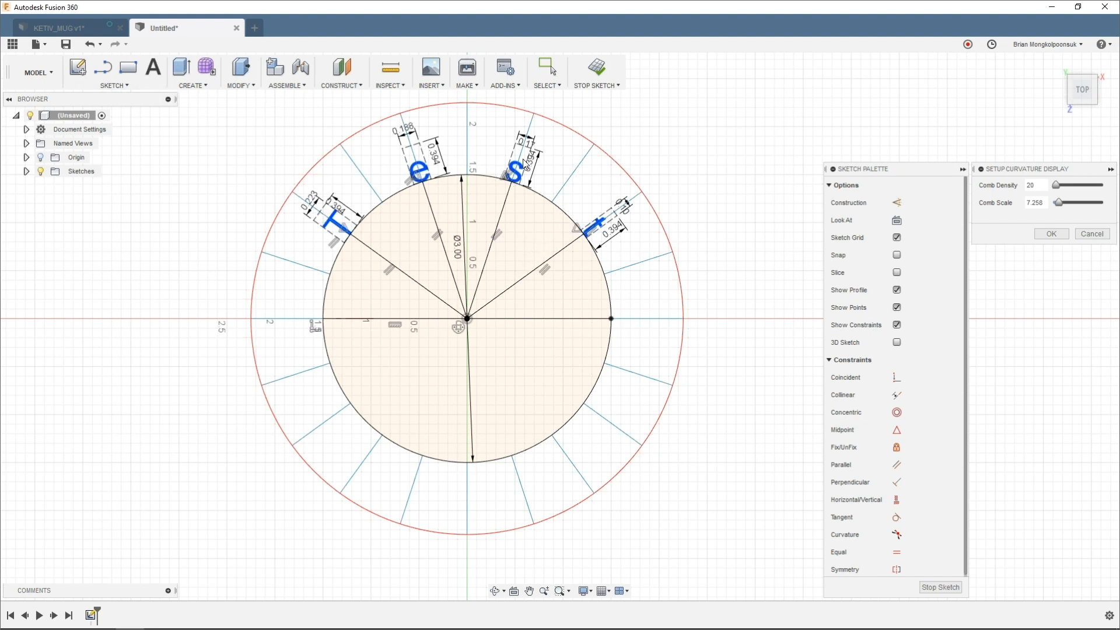
{"action": "scroll", "coordinate": [525, 165], "scroll_direction": "up", "scroll_amount": 2}
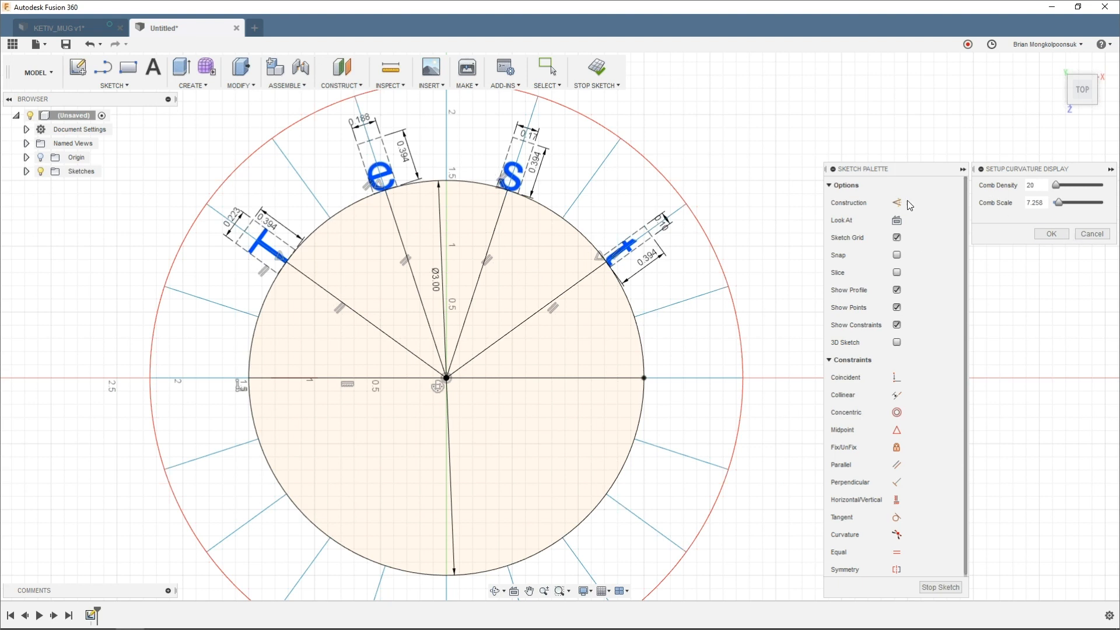
{"action": "left_click", "coordinate": [1080, 233]}
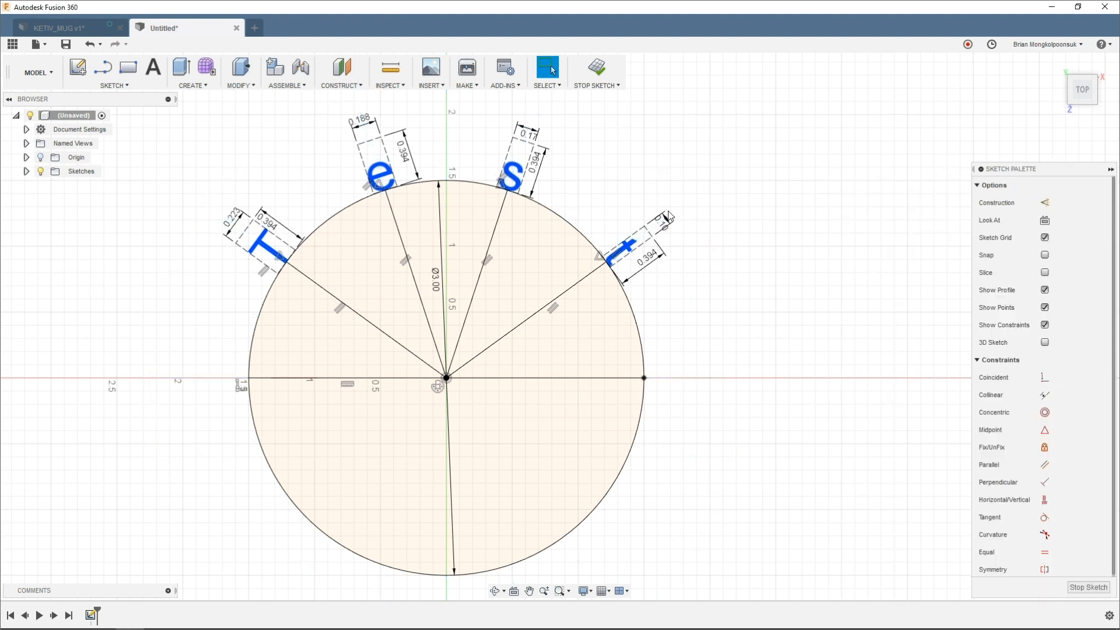
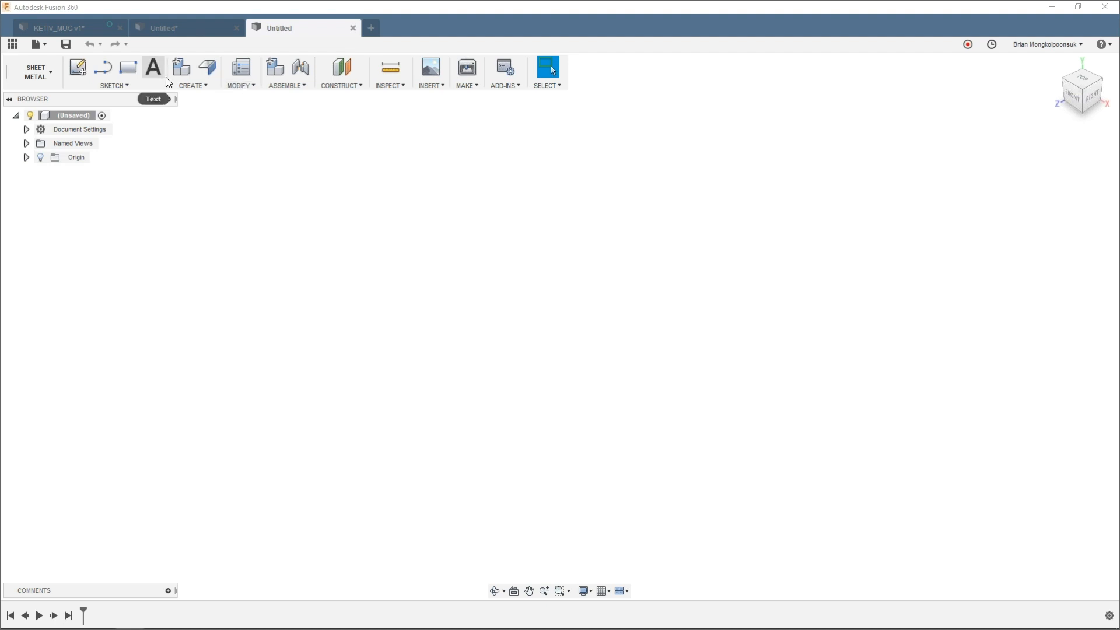
Step: Sketch a center diameter circle of 3.00 in at the origin on the top plane of the sheet metal design
{"action": "left_click", "coordinate": [108, 85]}
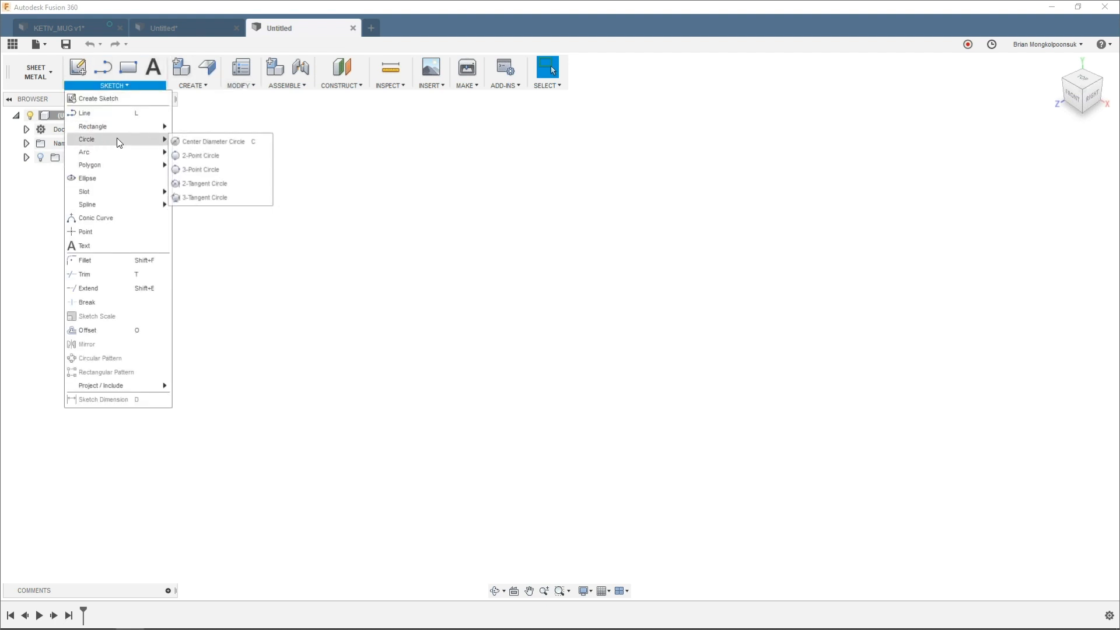
{"action": "mouse_move", "coordinate": [204, 68]}
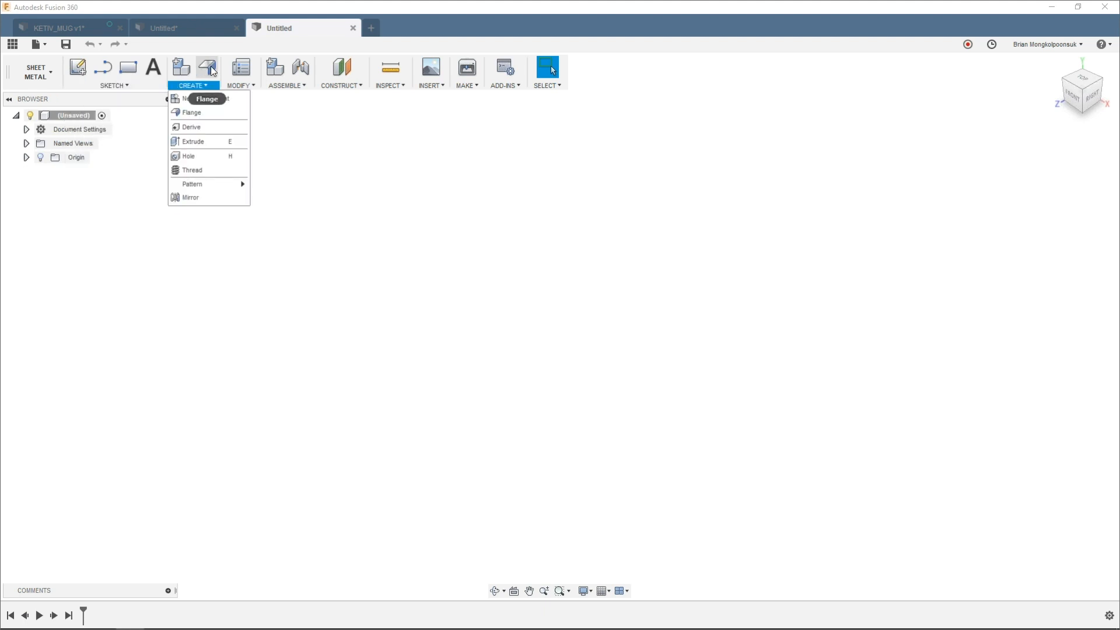
{"action": "mouse_move", "coordinate": [115, 85]}
{"action": "mouse_move", "coordinate": [133, 140]}
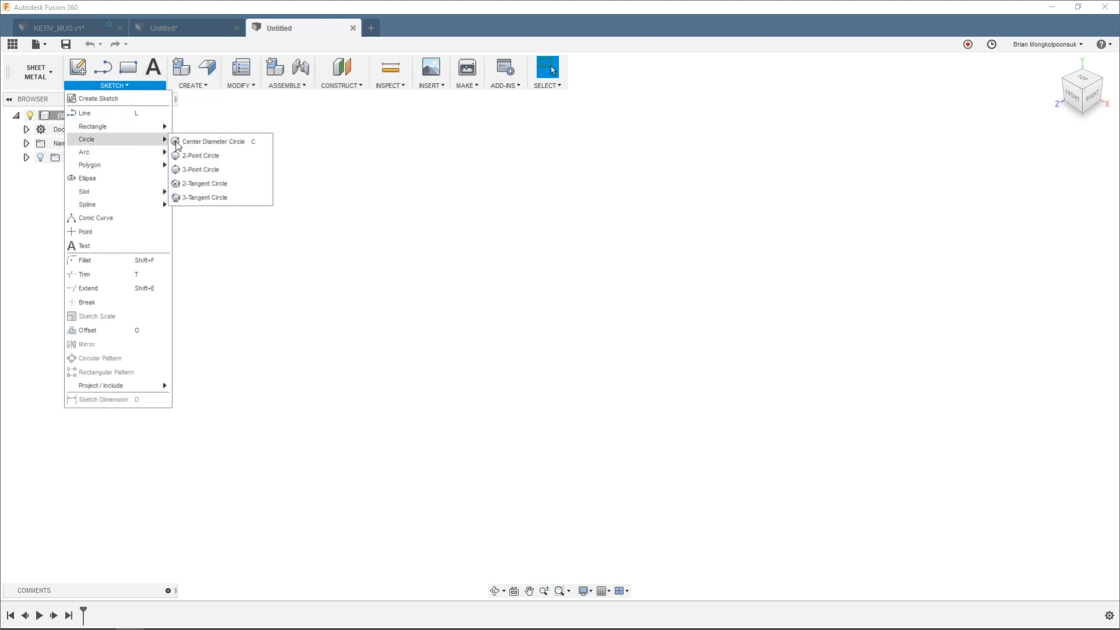
{"action": "left_click", "coordinate": [192, 141]}
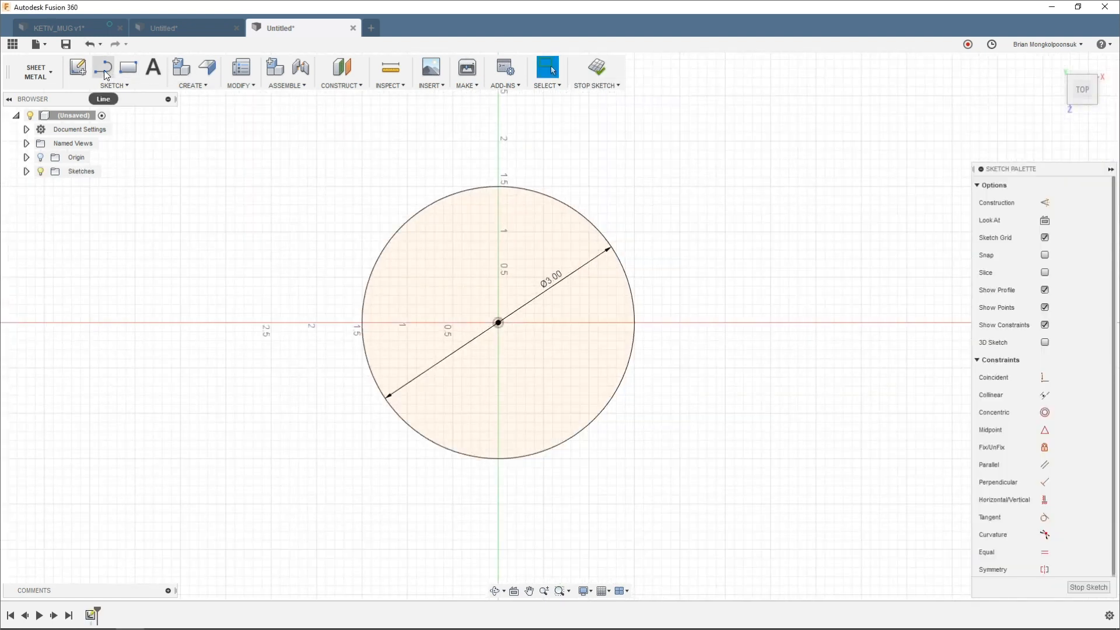
Step: Draw a vertical line from the circle's centre past its upper edge and offset it 0.05 in to both sides
{"action": "left_click", "coordinate": [103, 67]}
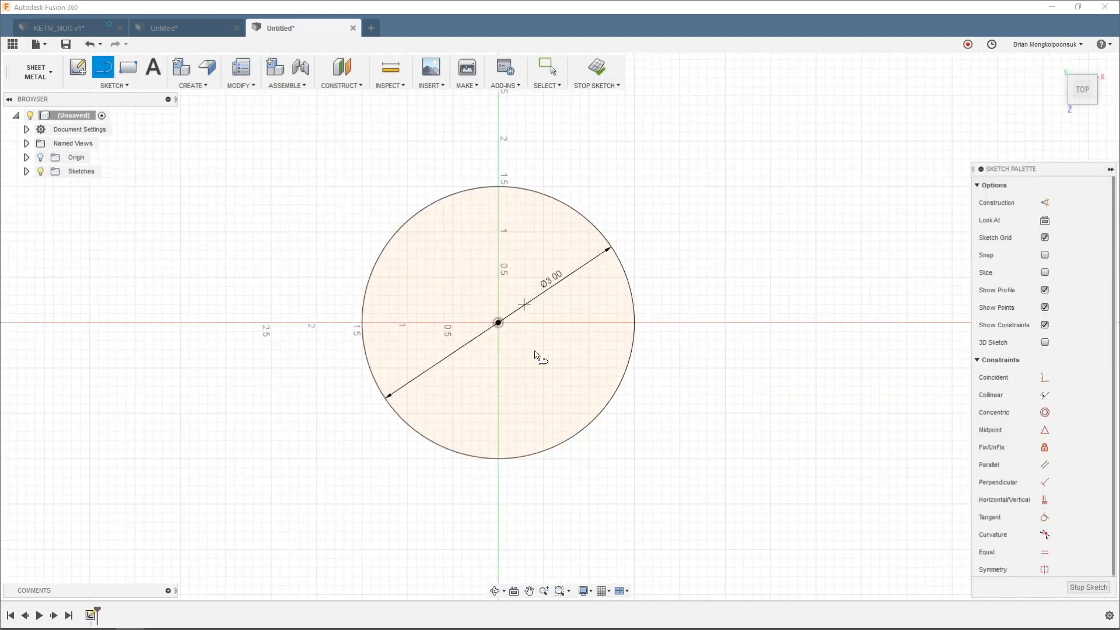
{"action": "left_click", "coordinate": [498, 323]}
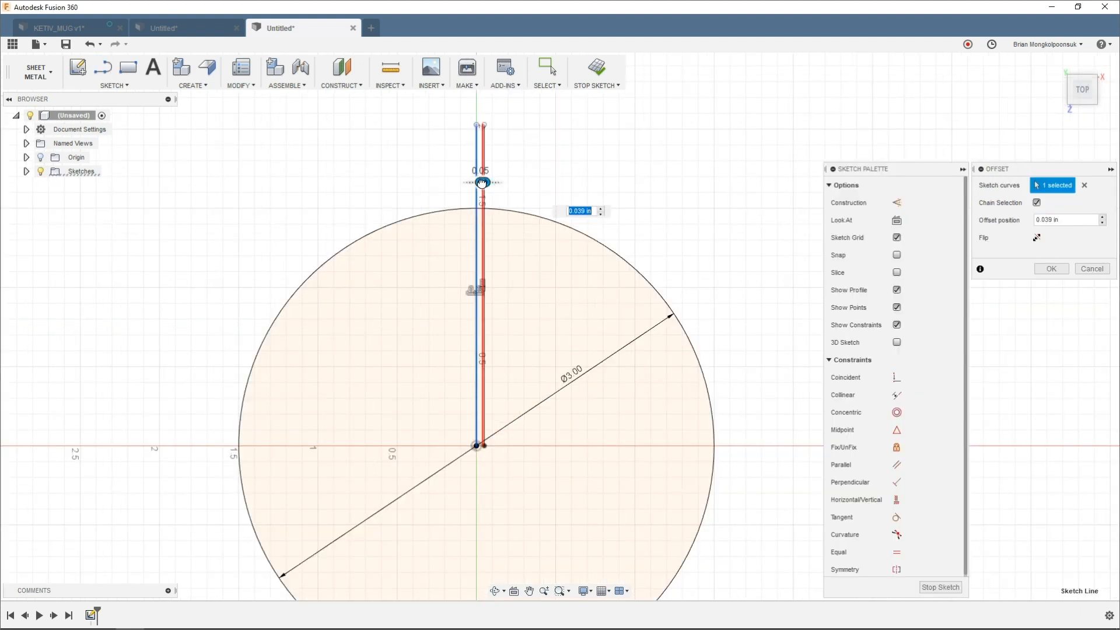
{"action": "left_click_drag", "start_coordinate": [481, 182], "coordinate": [466, 183]}
{"action": "type", "text": "5"}
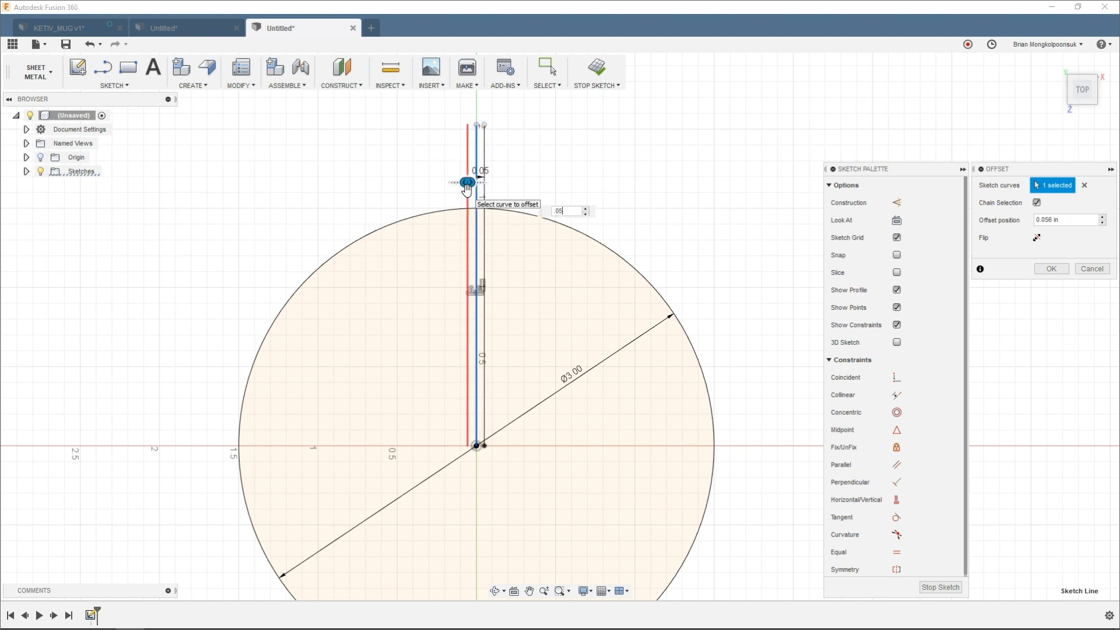
{"action": "key", "text": "Return"}
Step: Trim away the circle's arc between the two offset lines and make a flange from the open circle
{"action": "key", "text": "t"}
{"action": "scroll", "coordinate": [472, 210], "scroll_direction": "up", "scroll_amount": 4}
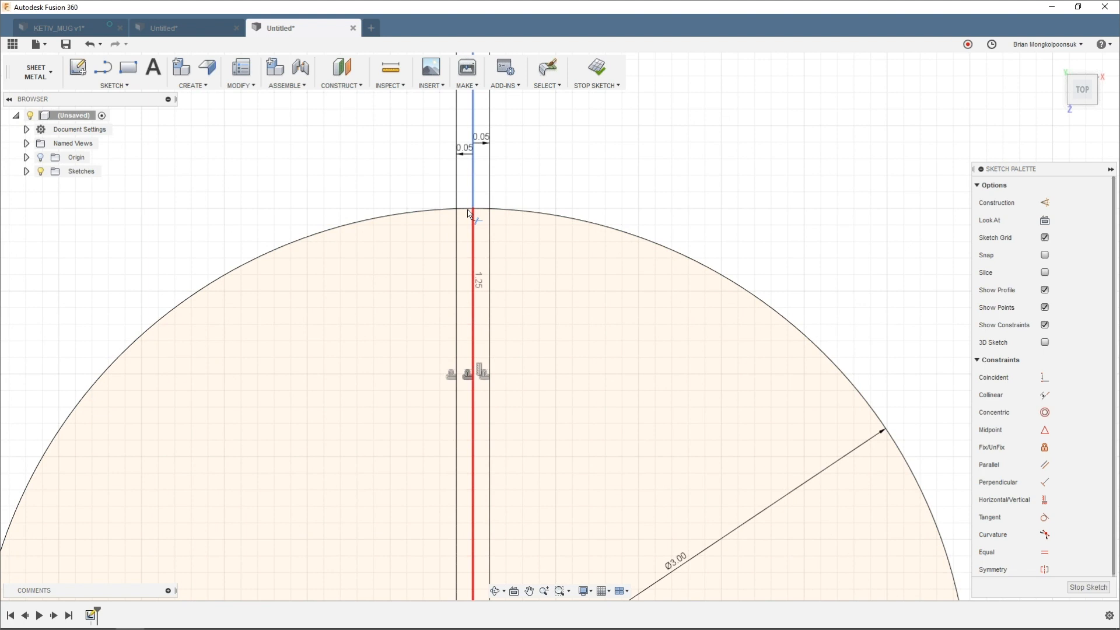
{"action": "scroll", "coordinate": [468, 213], "scroll_direction": "down", "scroll_amount": 4}
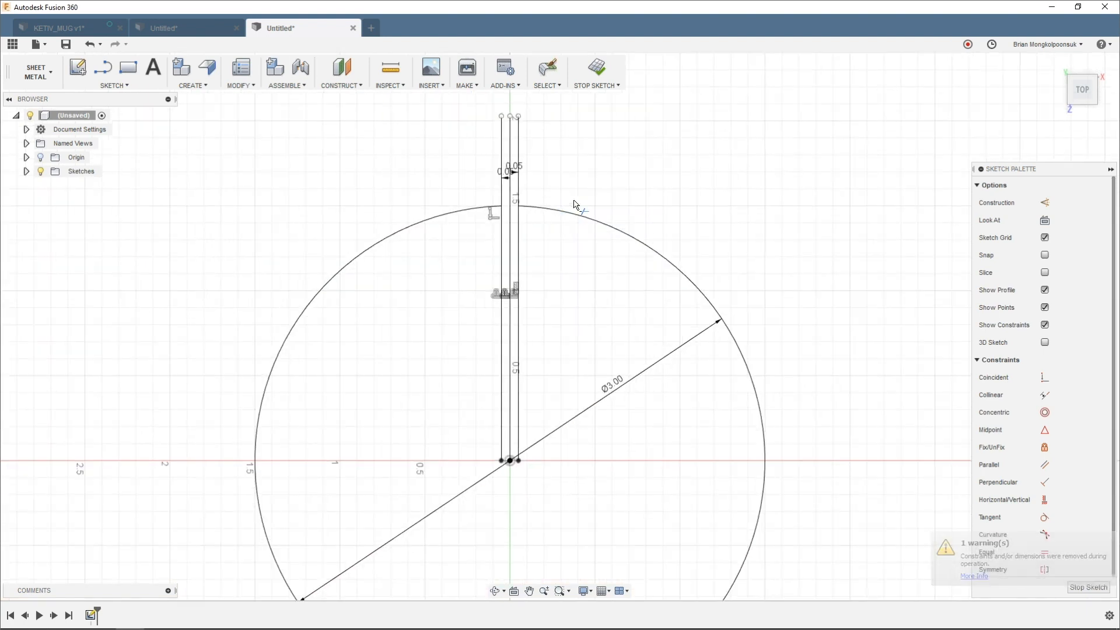
{"action": "key", "text": "Escape"}
{"action": "scroll", "coordinate": [374, 166], "scroll_direction": "down", "scroll_amount": 3}
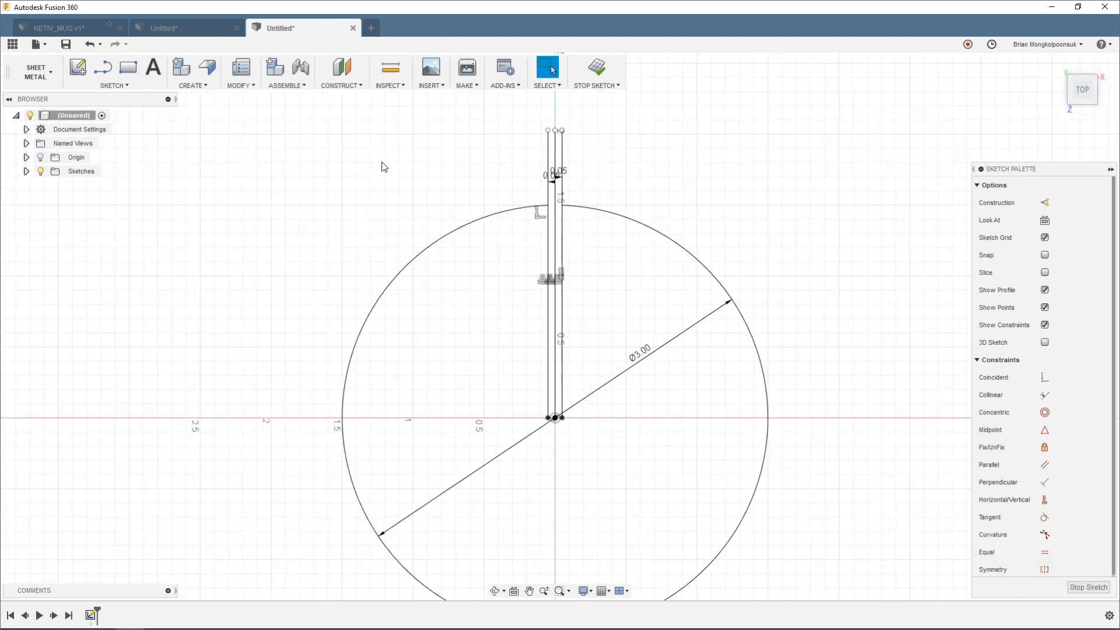
{"action": "left_click", "coordinate": [215, 79]}
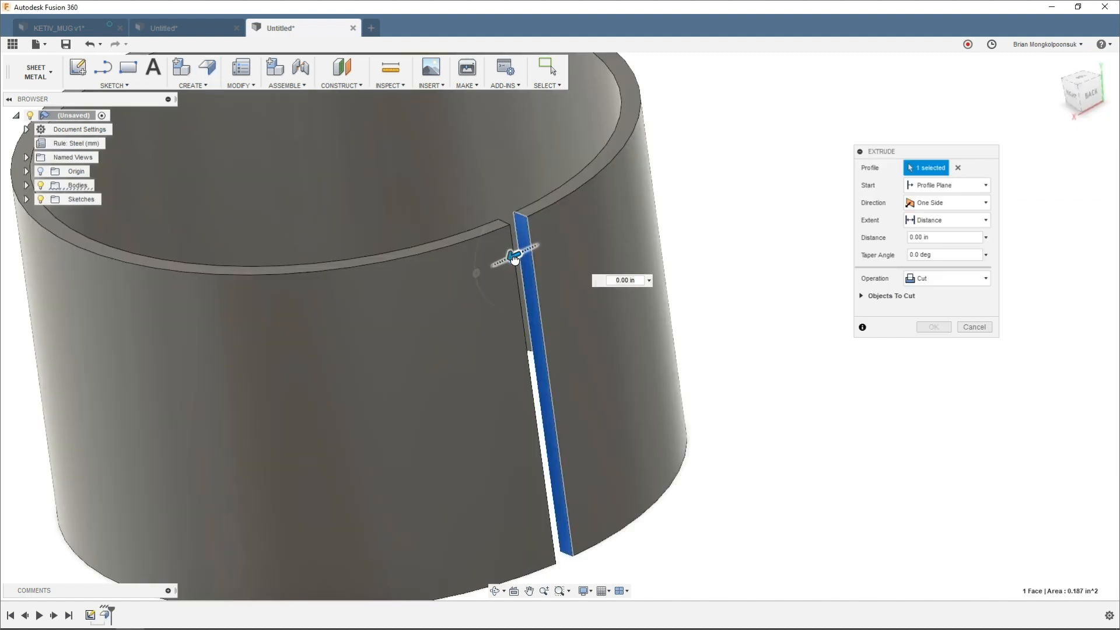
Step: Extrude the flange's end face at the gap by 0.05 in with the Join operation
{"action": "left_click_drag", "start_coordinate": [513, 247], "coordinate": [508, 258]}
{"action": "scroll", "coordinate": [516, 244], "scroll_direction": "up", "scroll_amount": 3}
{"action": "middle_click_drag", "start_coordinate": [500, 225], "coordinate": [534, 273], "text": "shift"}
{"action": "mouse_move", "coordinate": [525, 283]}
{"action": "left_mouse_down"}
{"action": "mouse_move", "coordinate": [502, 293]}
{"action": "mouse_move", "coordinate": [533, 270]}
{"action": "mouse_move", "coordinate": [526, 281]}
{"action": "left_mouse_up"}
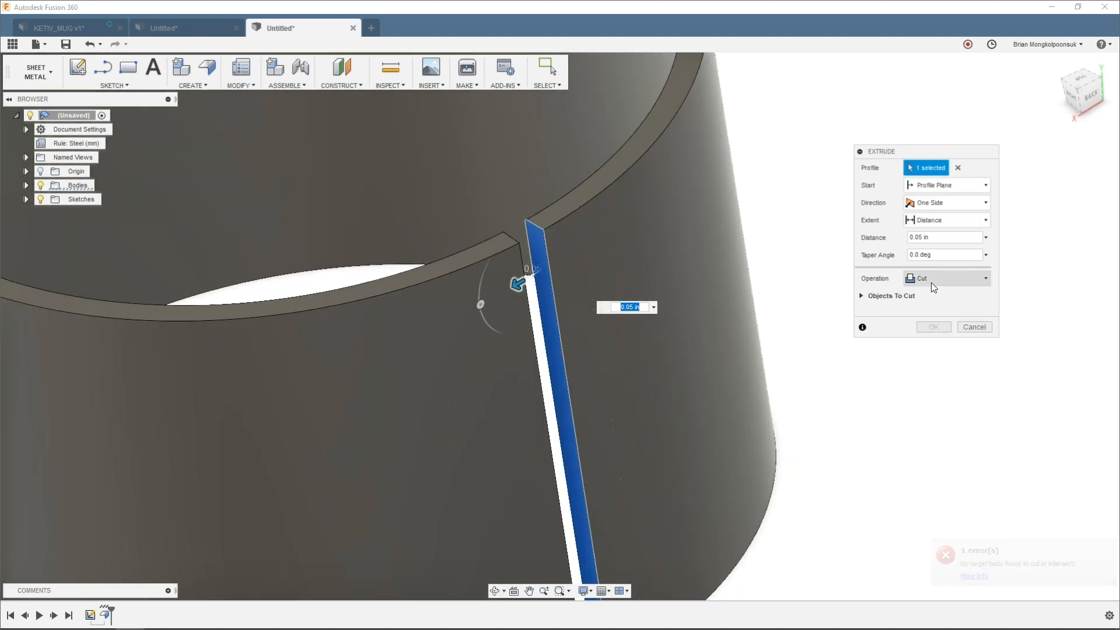
{"action": "left_click", "coordinate": [931, 280]}
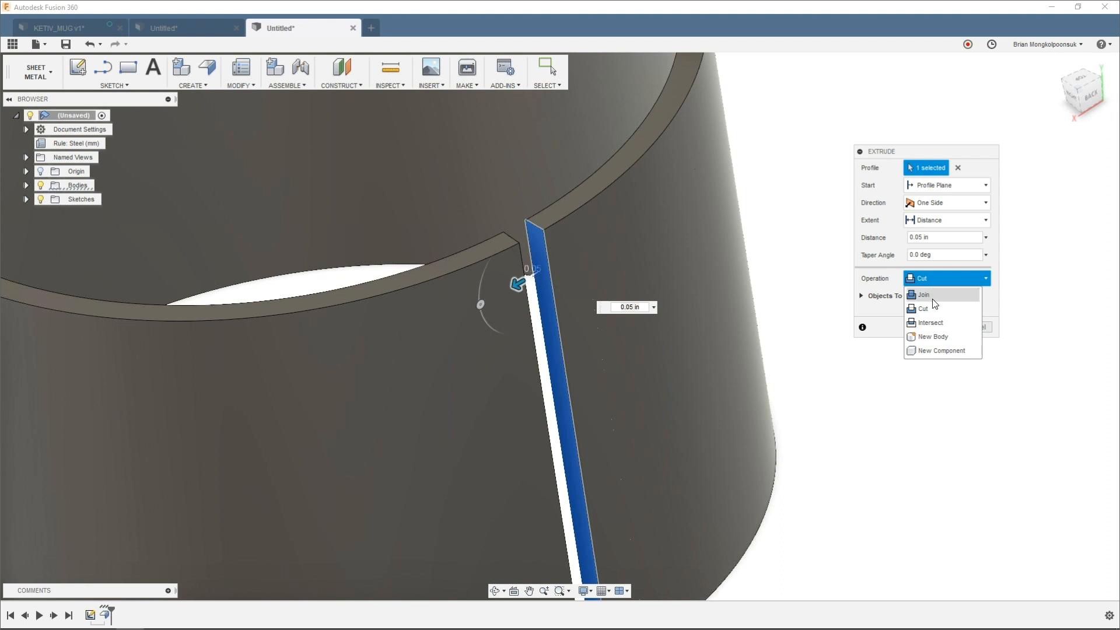
{"action": "left_click", "coordinate": [927, 295]}
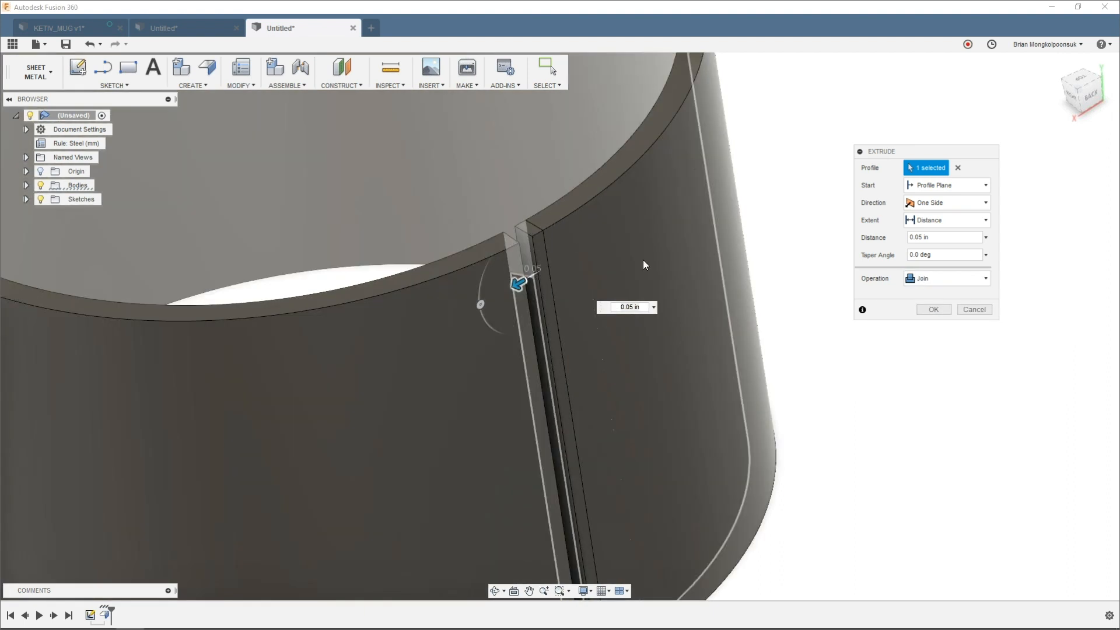
{"action": "scroll", "coordinate": [644, 265], "scroll_direction": "down", "scroll_amount": 3}
{"action": "left_click", "coordinate": [922, 308]}
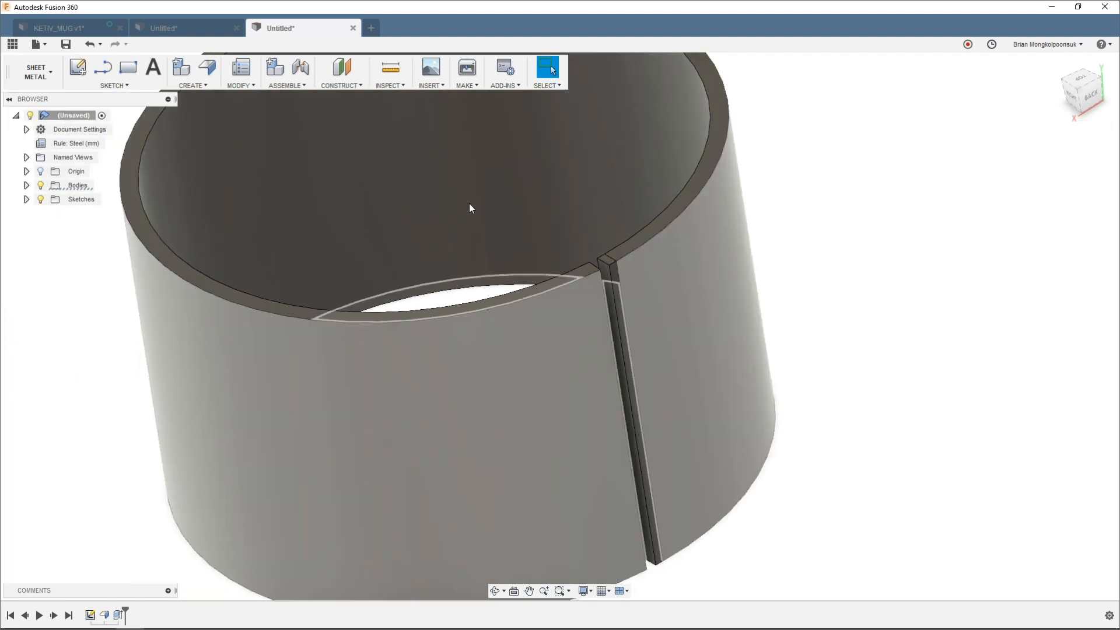
Step: Unfold all bends of the ring, using the small flat face at the gap as the stationary entity
{"action": "left_click", "coordinate": [253, 85]}
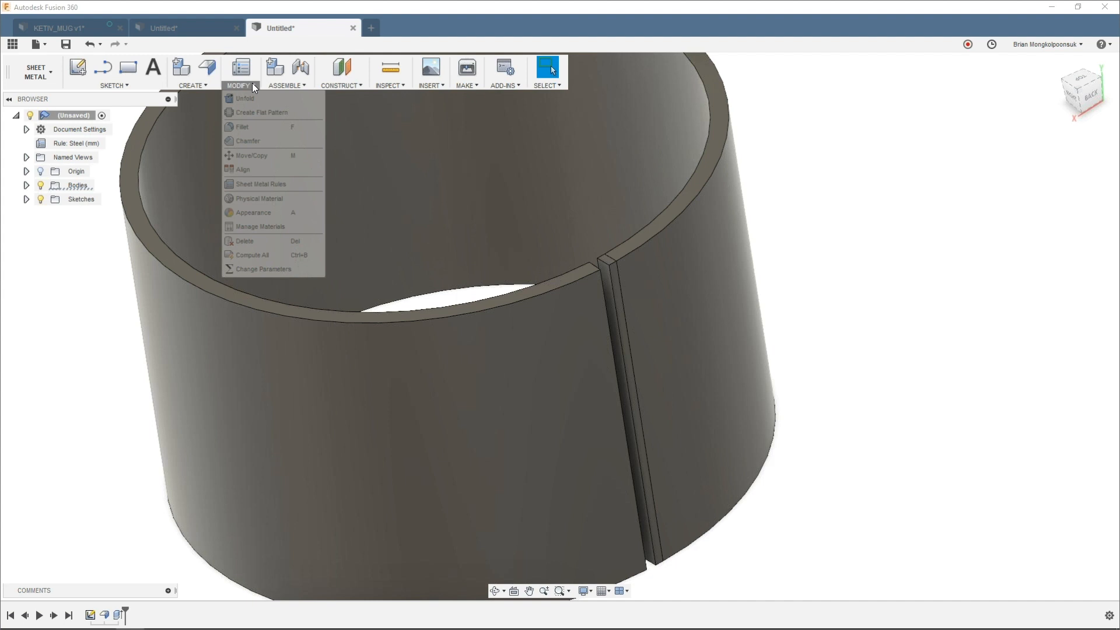
{"action": "left_click", "coordinate": [245, 98]}
{"action": "left_click", "coordinate": [615, 278]}
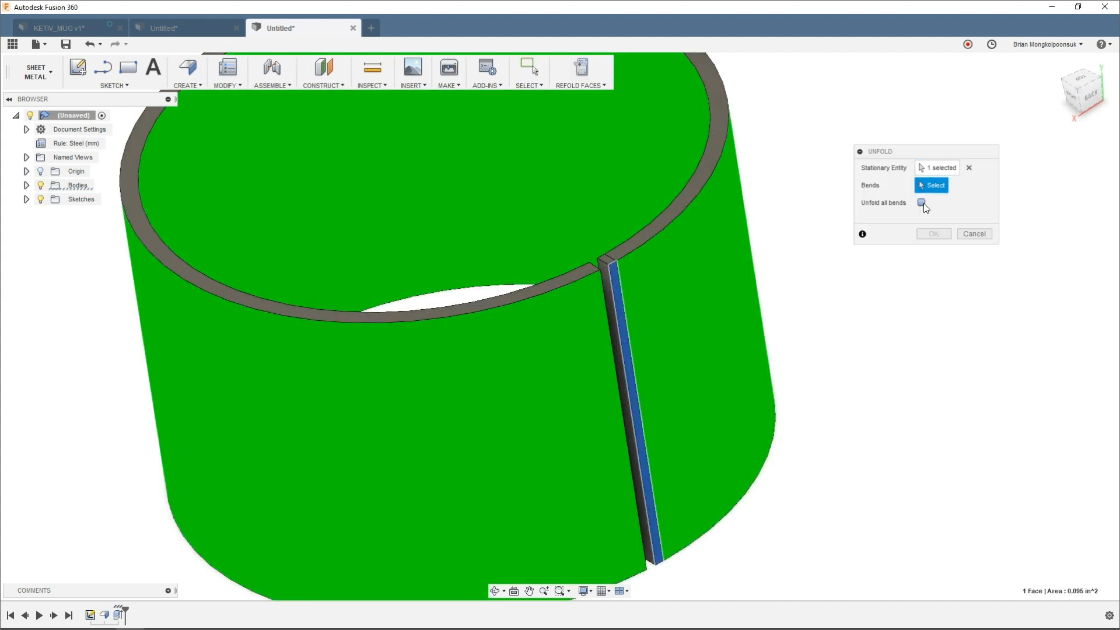
{"action": "left_click", "coordinate": [922, 203]}
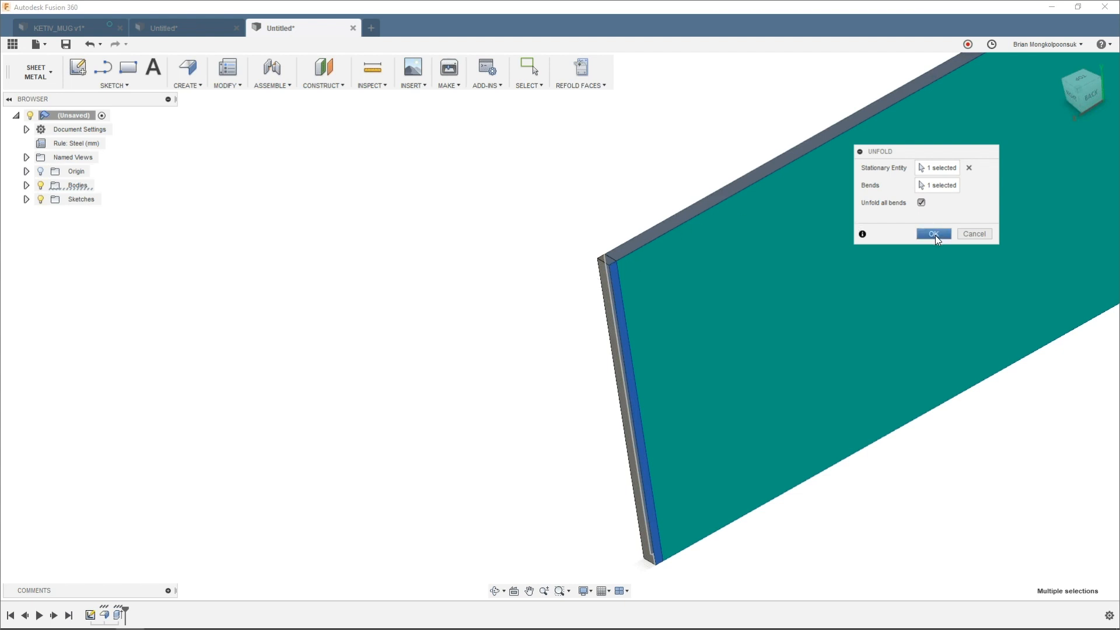
{"action": "left_click", "coordinate": [933, 234]}
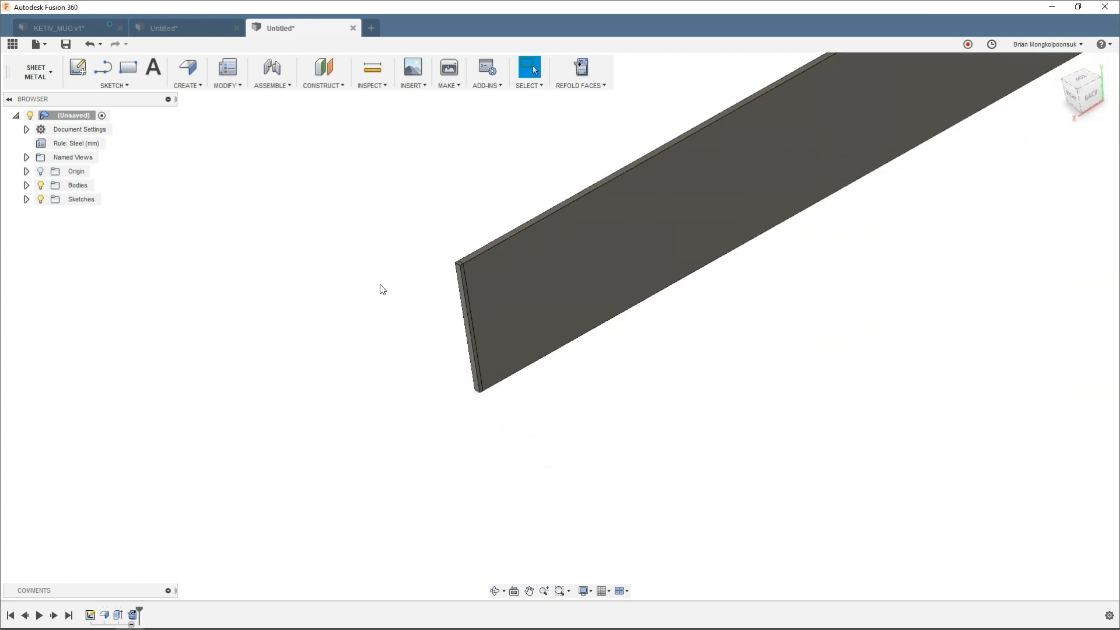
Step: Extrude the text "KETIV TECHNOLOGIES" 0.05 in from the unfolded plate with the Join operation
{"action": "middle_click_drag", "start_coordinate": [612, 305], "coordinate": [588, 183], "text": "shift"}
{"action": "scroll", "coordinate": [587, 182], "scroll_direction": "up", "scroll_amount": 3}
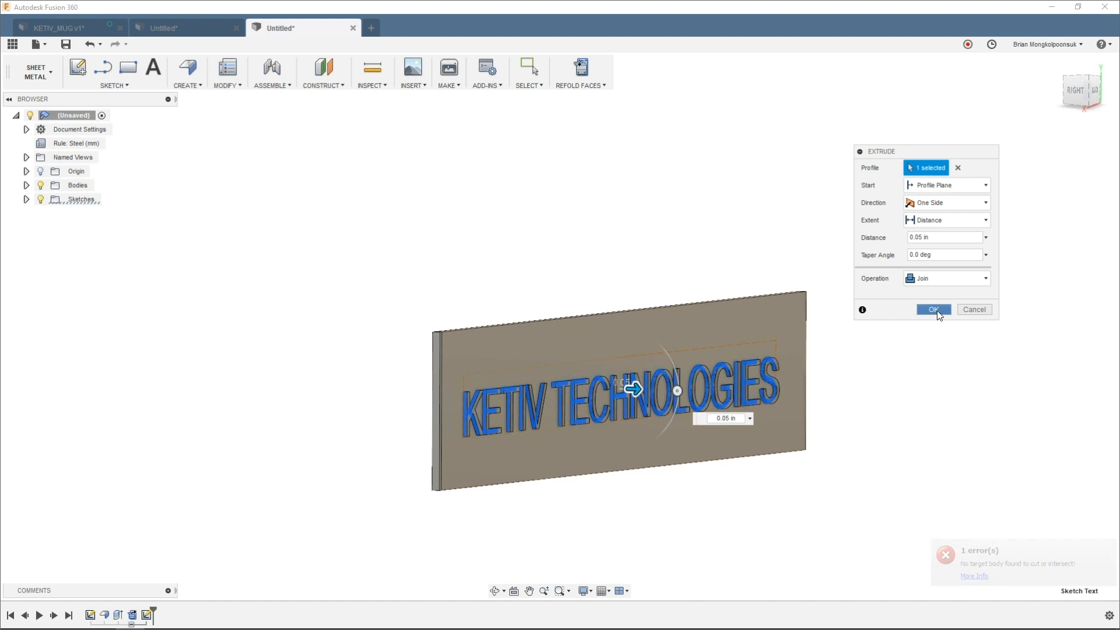
{"action": "left_click", "coordinate": [933, 309]}
{"action": "mouse_move", "coordinate": [872, 303]}
{"action": "middle_mouse_down", "text": "shift"}
{"action": "mouse_move", "coordinate": [851, 332]}
{"action": "mouse_move", "coordinate": [799, 320]}
{"action": "mouse_move", "coordinate": [858, 319]}
{"action": "middle_mouse_up", "text": "shift"}
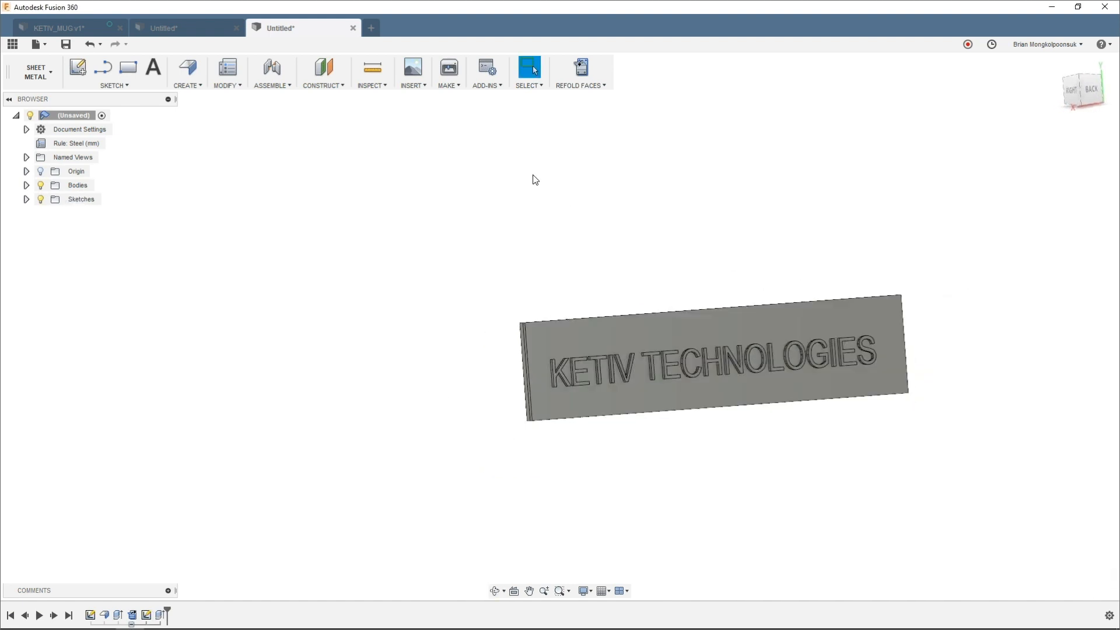
Step: Refold the faces and inspect the wrapped lettering and the gap in the ring
{"action": "left_click", "coordinate": [581, 75]}
{"action": "middle_click_drag", "start_coordinate": [578, 285], "coordinate": [524, 388], "text": "shift"}
{"action": "scroll", "coordinate": [524, 388], "scroll_direction": "up", "scroll_amount": 5}
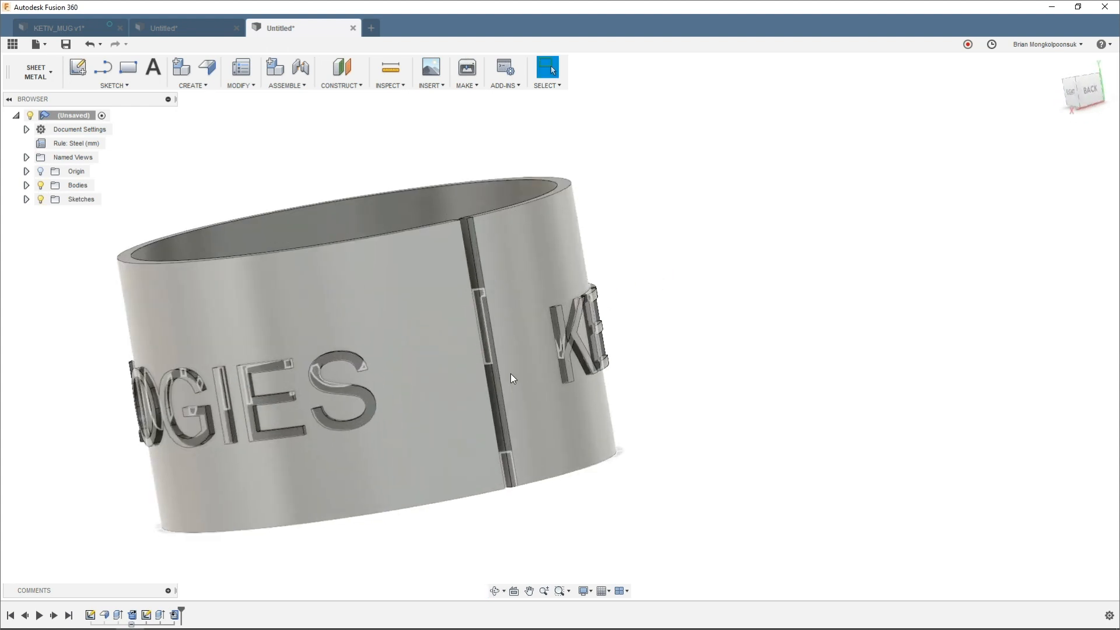
{"action": "scroll", "coordinate": [464, 222], "scroll_direction": "up", "scroll_amount": 8}
{"action": "scroll", "coordinate": [484, 223], "scroll_direction": "down", "scroll_amount": 10}
{"action": "scroll", "coordinate": [473, 241], "scroll_direction": "up", "scroll_amount": 4}
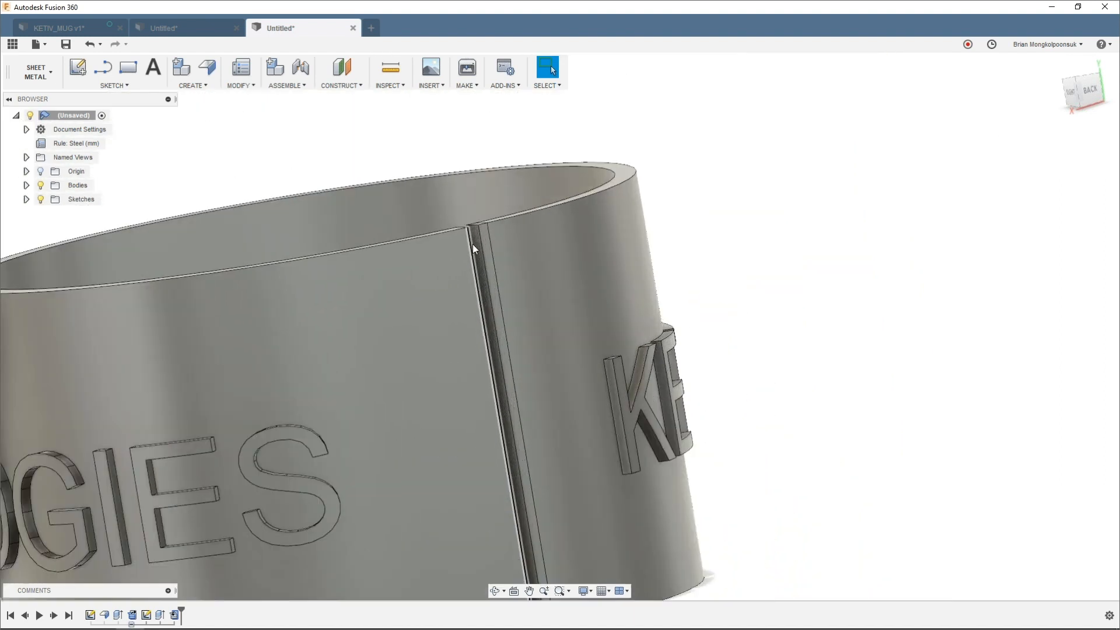
{"action": "scroll", "coordinate": [473, 244], "scroll_direction": "up", "scroll_amount": 2}
{"action": "key", "text": "e"}
{"action": "left_click", "coordinate": [474, 239]}
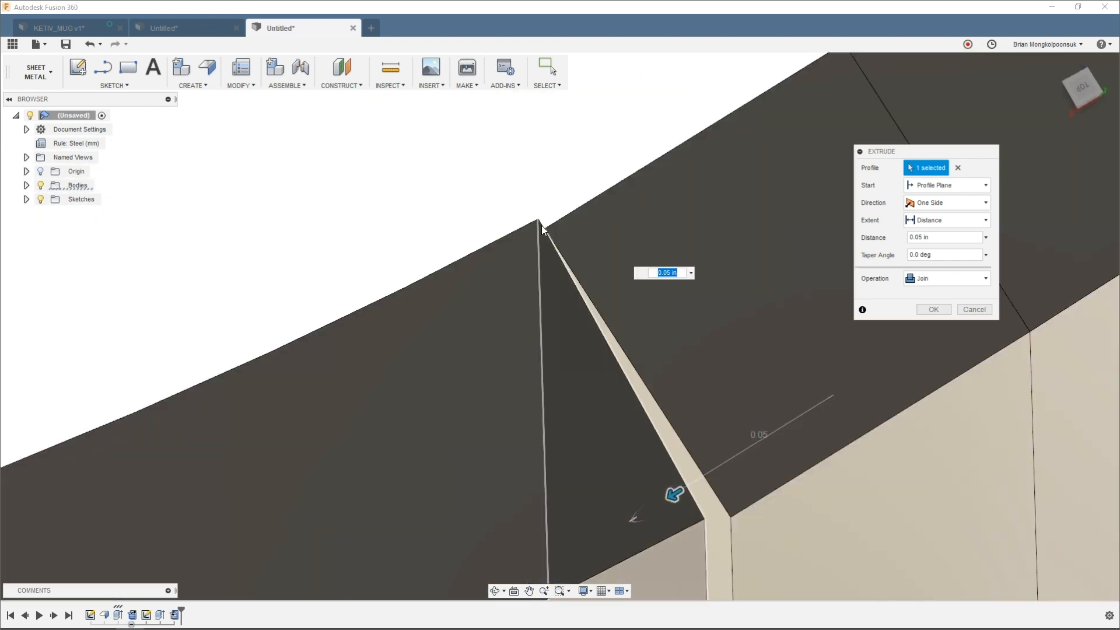
{"action": "scroll", "coordinate": [541, 181], "scroll_direction": "down", "scroll_amount": 5}
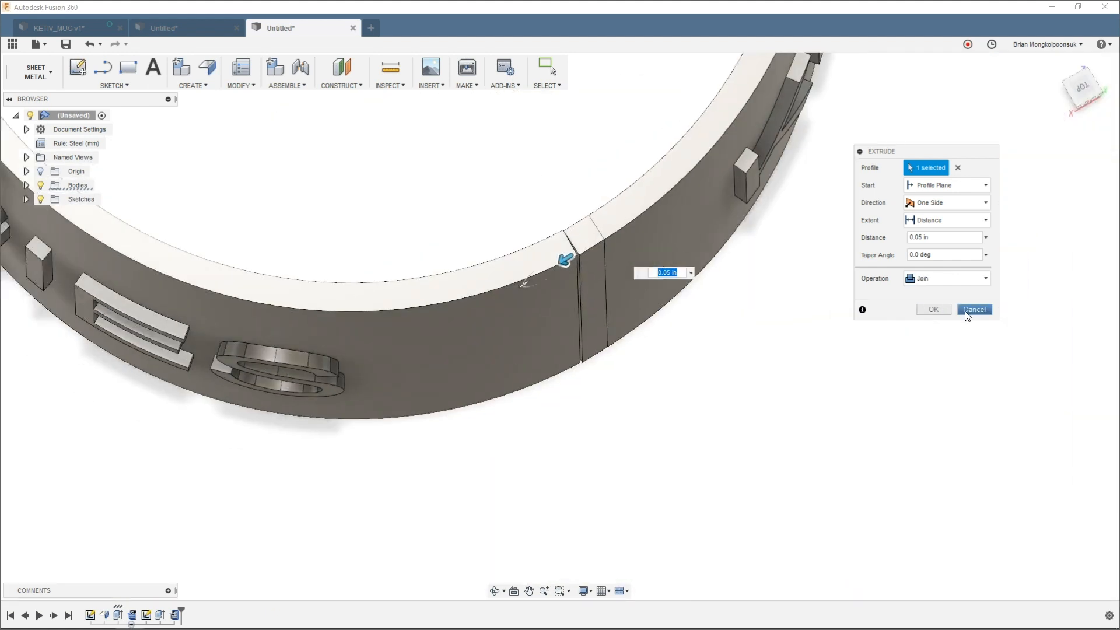
{"action": "left_click", "coordinate": [934, 309]}
Step: Sketch a circle centred at the origin on the top plane and extrude it as the ring's bottom
{"action": "middle_click_drag", "start_coordinate": [742, 377], "coordinate": [627, 287], "text": "shift"}
{"action": "left_click", "coordinate": [627, 287]}
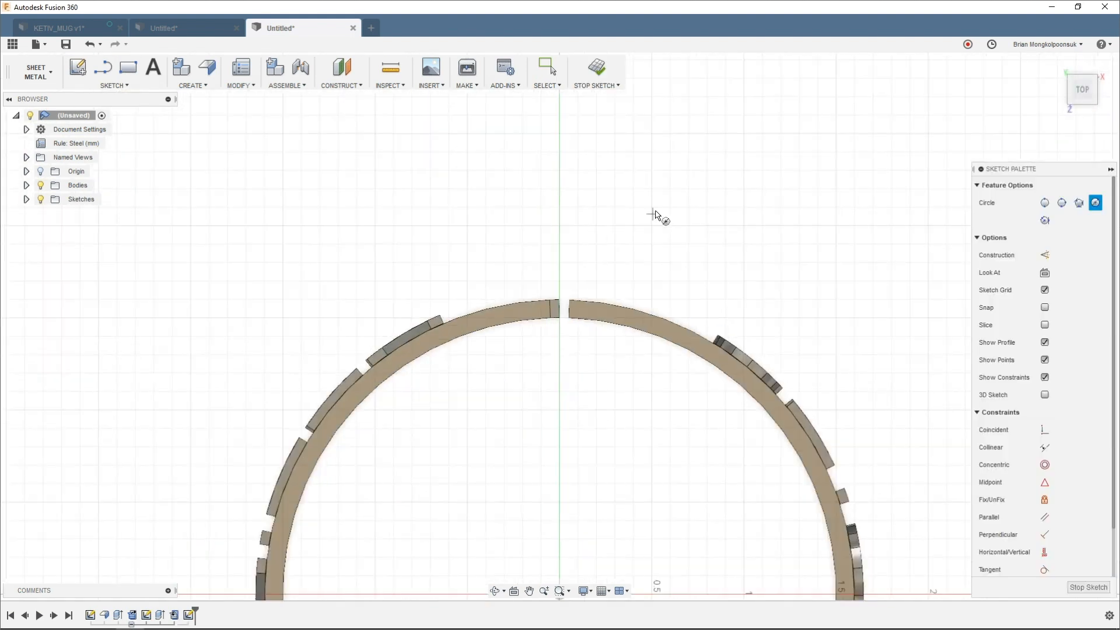
{"action": "left_click", "coordinate": [609, 385]}
{"action": "scroll", "coordinate": [606, 245], "scroll_direction": "up", "scroll_amount": 1}
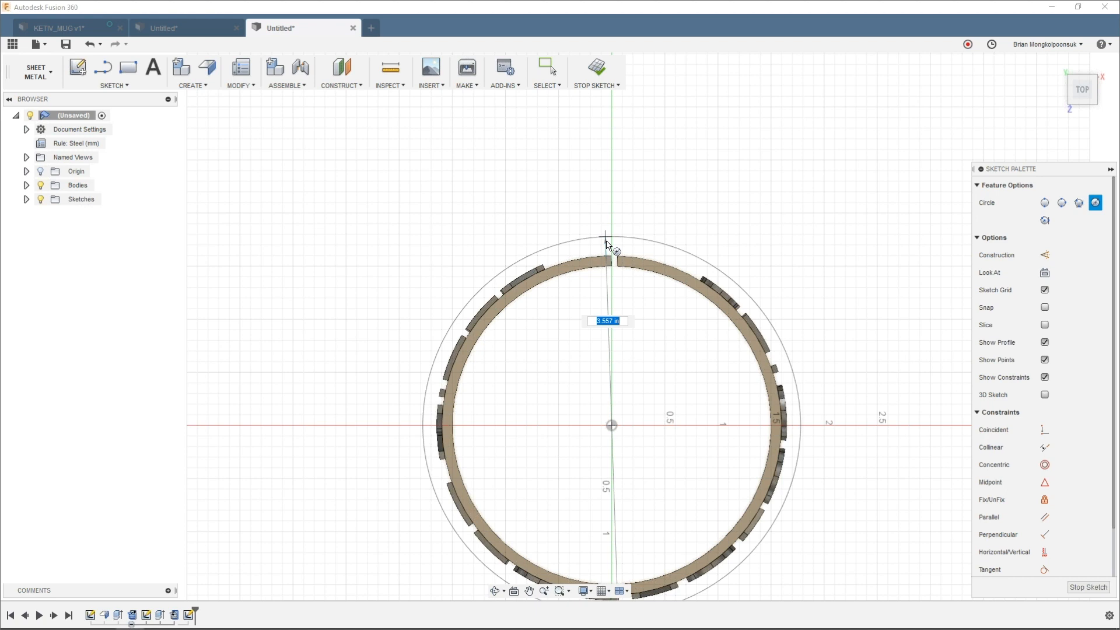
{"action": "scroll", "coordinate": [606, 244], "scroll_direction": "up", "scroll_amount": 2}
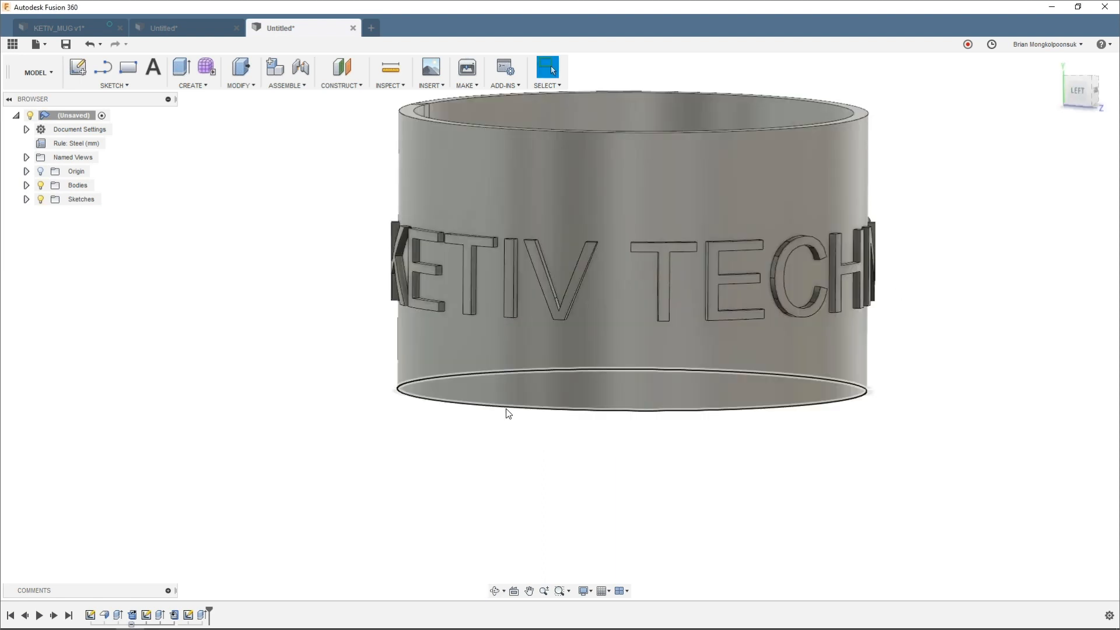
{"action": "scroll", "coordinate": [515, 415], "scroll_direction": "down", "scroll_amount": 2}
Step: Switch to the PowerPoint slide show, show the contact slide, end the show and return to Fusion 360
{"action": "mouse_move", "coordinate": [341, 617]}
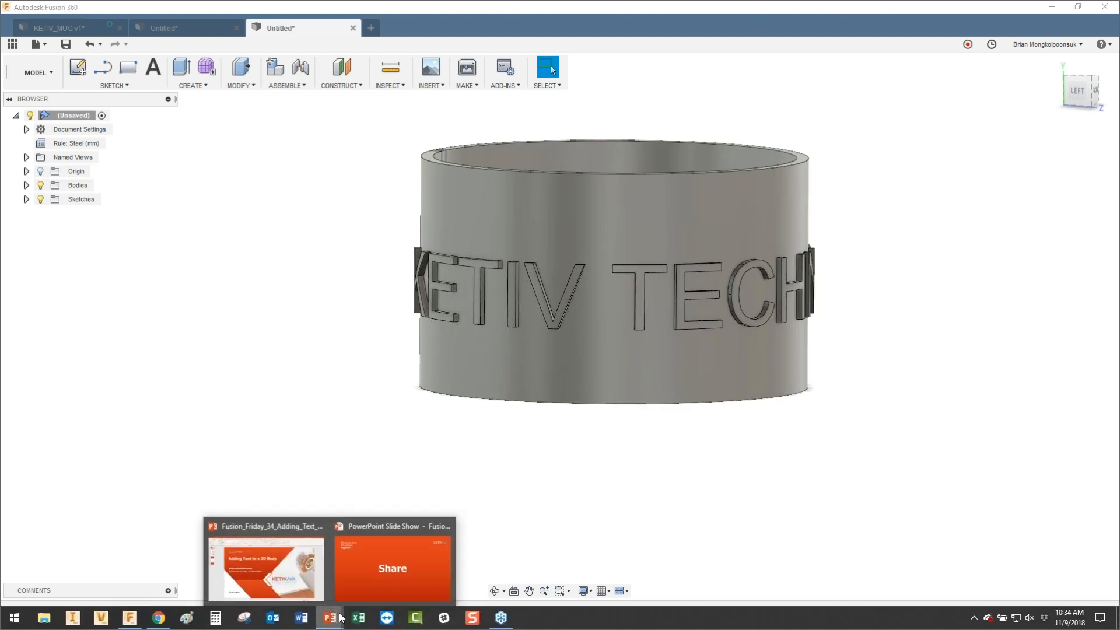
{"action": "left_click", "coordinate": [369, 575]}
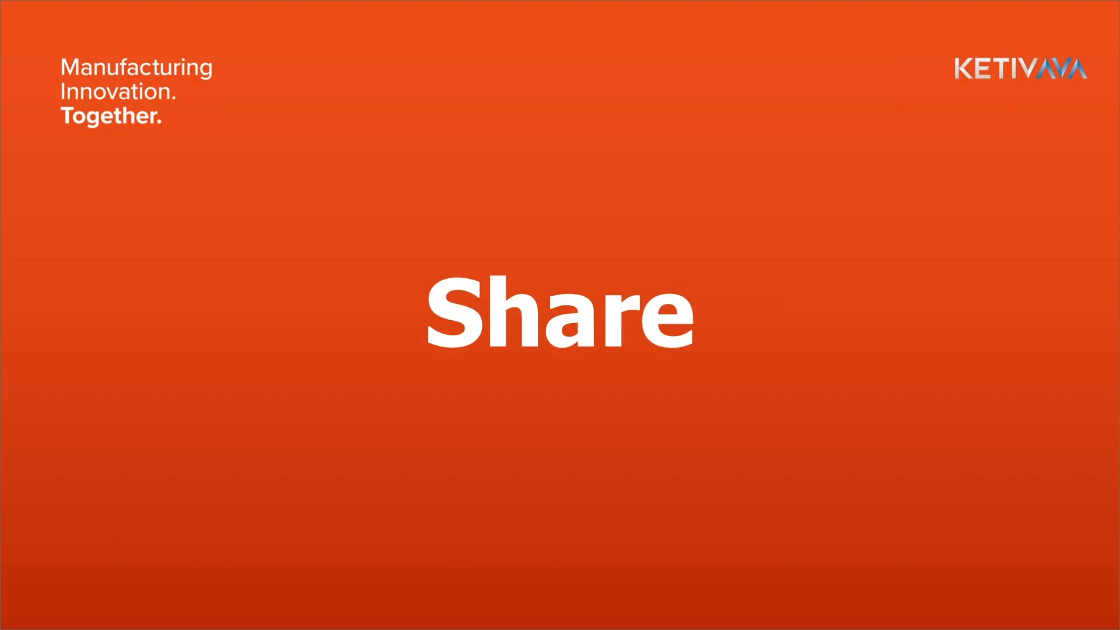
{"action": "key", "text": "Right"}
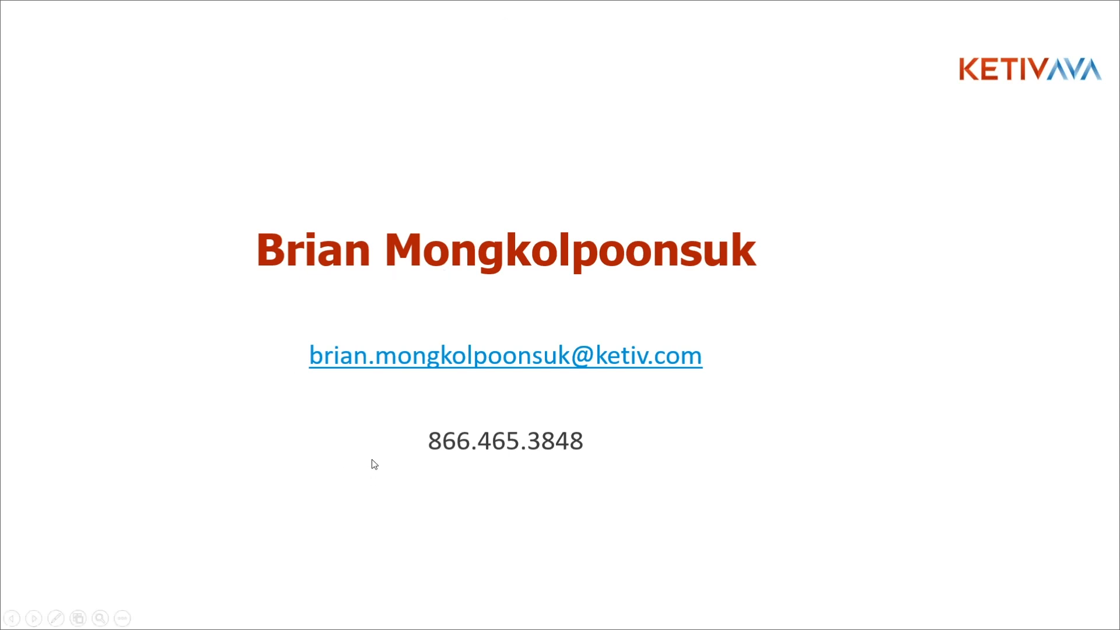
{"action": "key", "text": "Escape"}
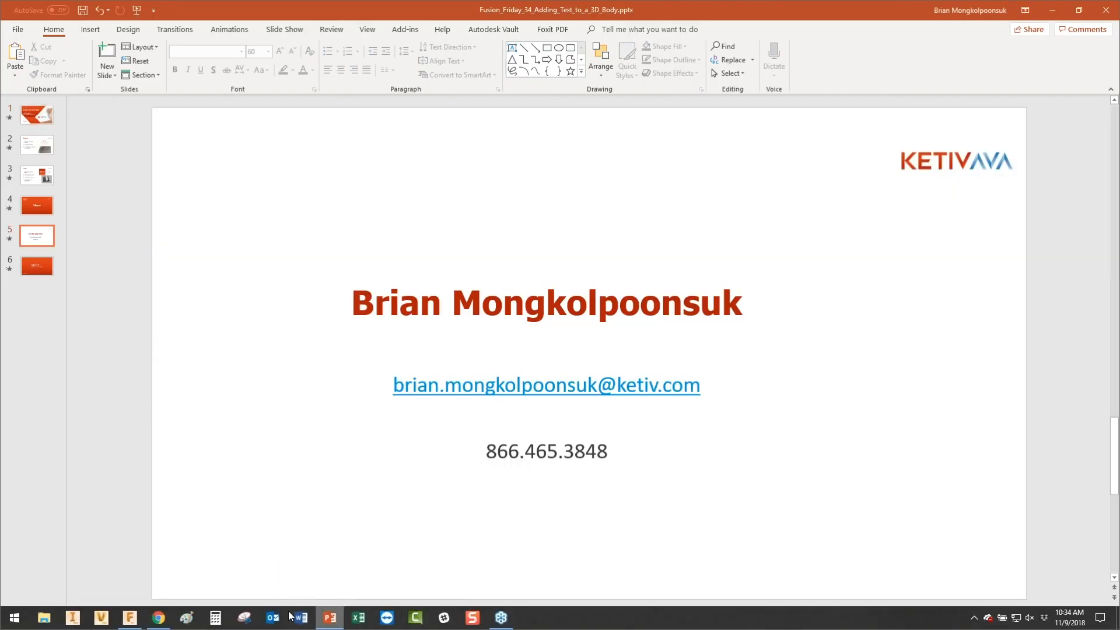
{"action": "left_click", "coordinate": [130, 617]}
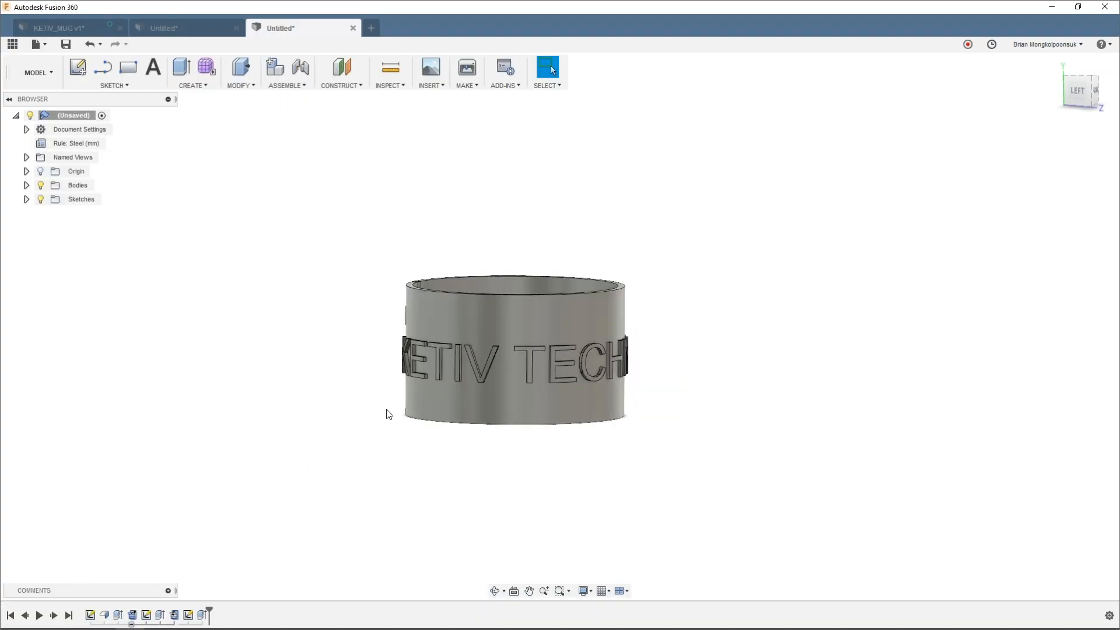
Step: Convert ketiv.jpg to SVG on the online-convert site in the browser, and return to Fusion 360
{"action": "left_click", "coordinate": [180, 33]}
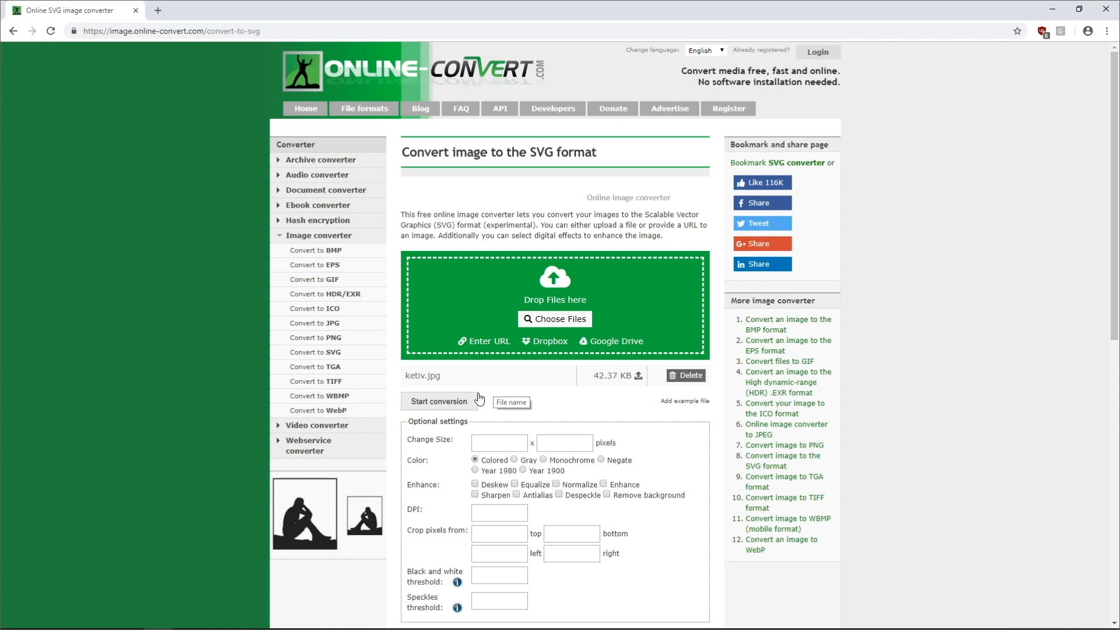
{"action": "left_click", "coordinate": [477, 401]}
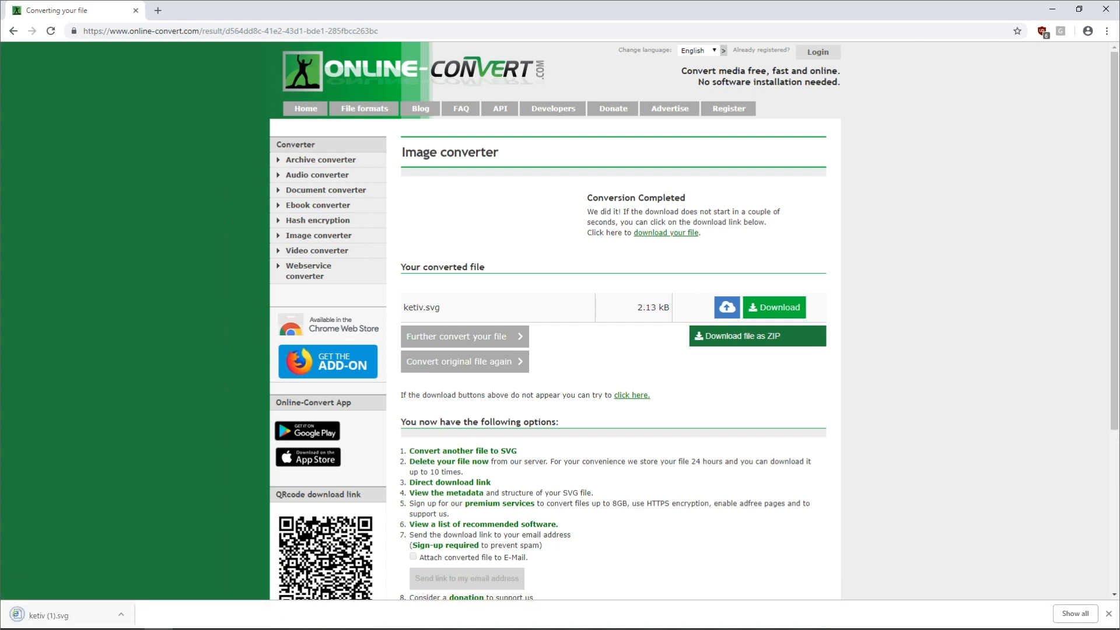
{"action": "left_click", "coordinate": [1050, 10]}
Step: Insert ketiv.svg from the Downloads folder onto the offset construction plane at the back of the mug
{"action": "left_click", "coordinate": [429, 86]}
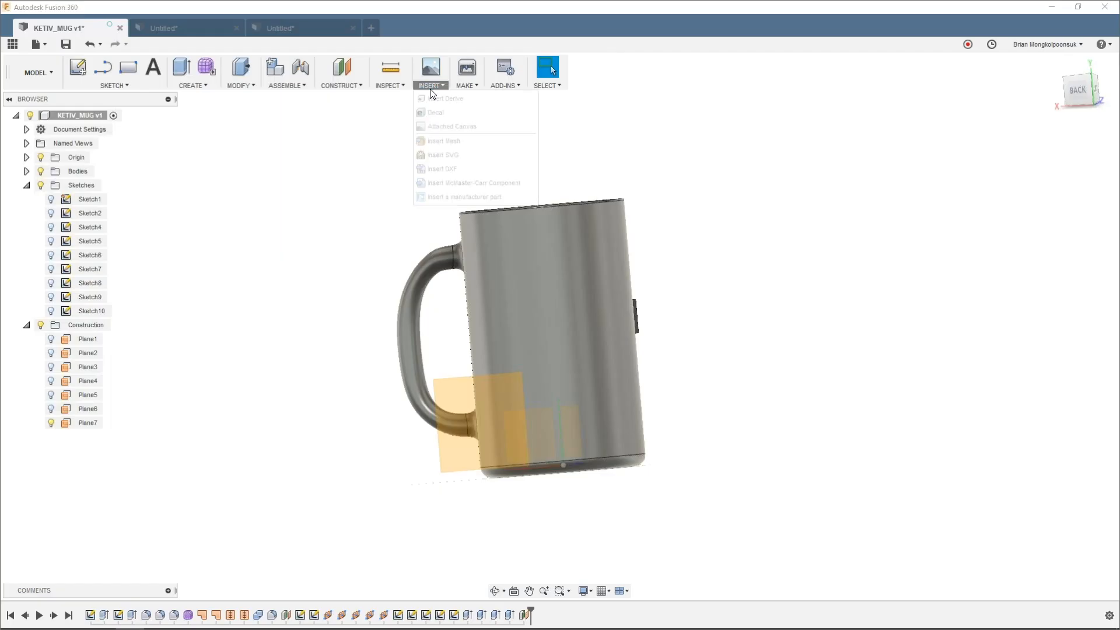
{"action": "left_click", "coordinate": [472, 155]}
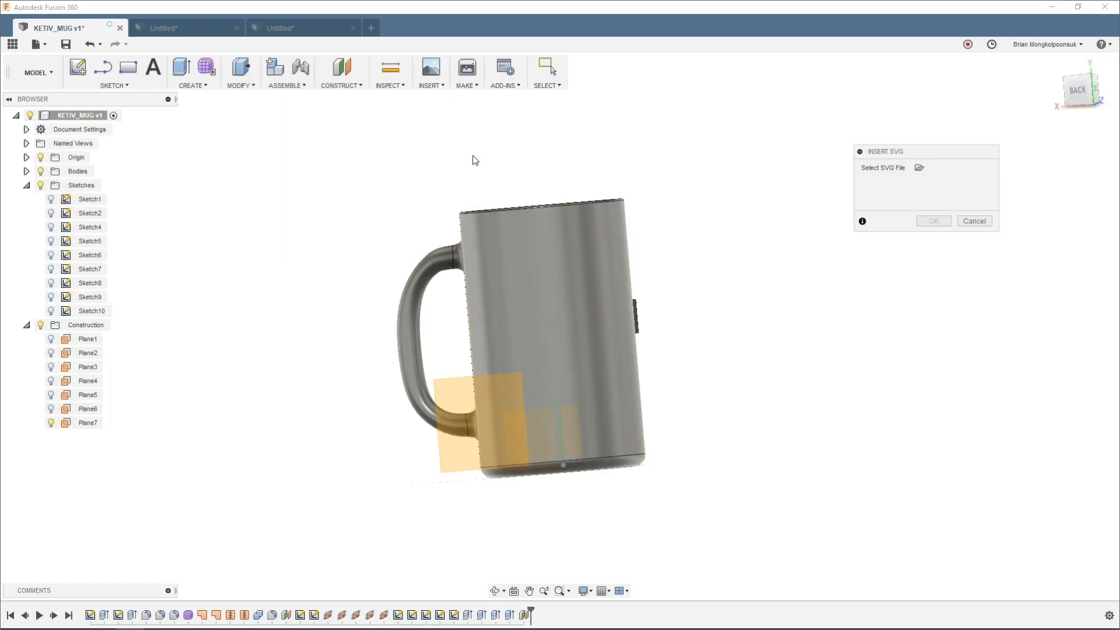
{"action": "middle_click_drag", "start_coordinate": [655, 291], "coordinate": [658, 308], "text": "shift"}
{"action": "left_click", "coordinate": [455, 440]}
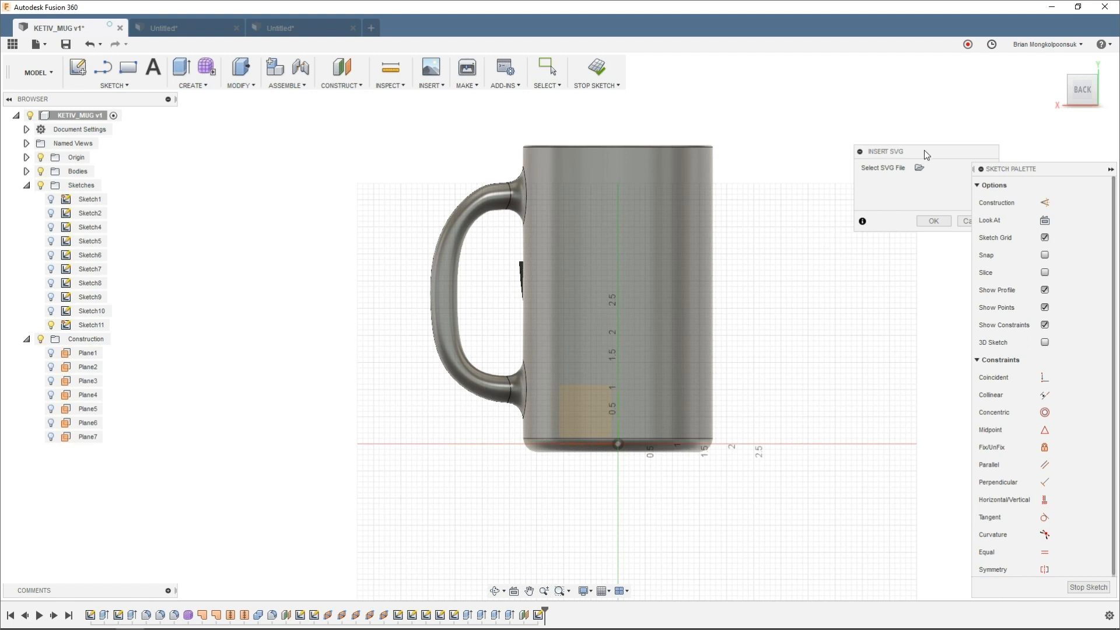
{"action": "left_click_drag", "start_coordinate": [922, 156], "coordinate": [867, 133]}
{"action": "scroll", "coordinate": [652, 248], "scroll_direction": "down", "scroll_amount": 2}
{"action": "scroll", "coordinate": [725, 261], "scroll_direction": "up", "scroll_amount": 2}
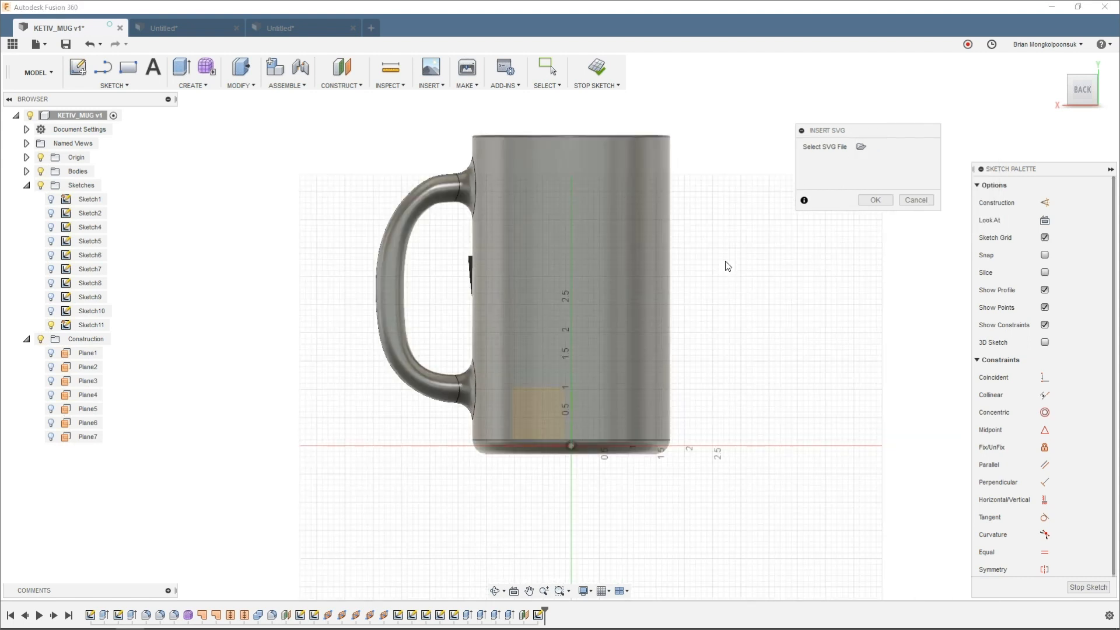
{"action": "mouse_move", "coordinate": [386, 627]}
{"action": "left_click", "coordinate": [860, 147]}
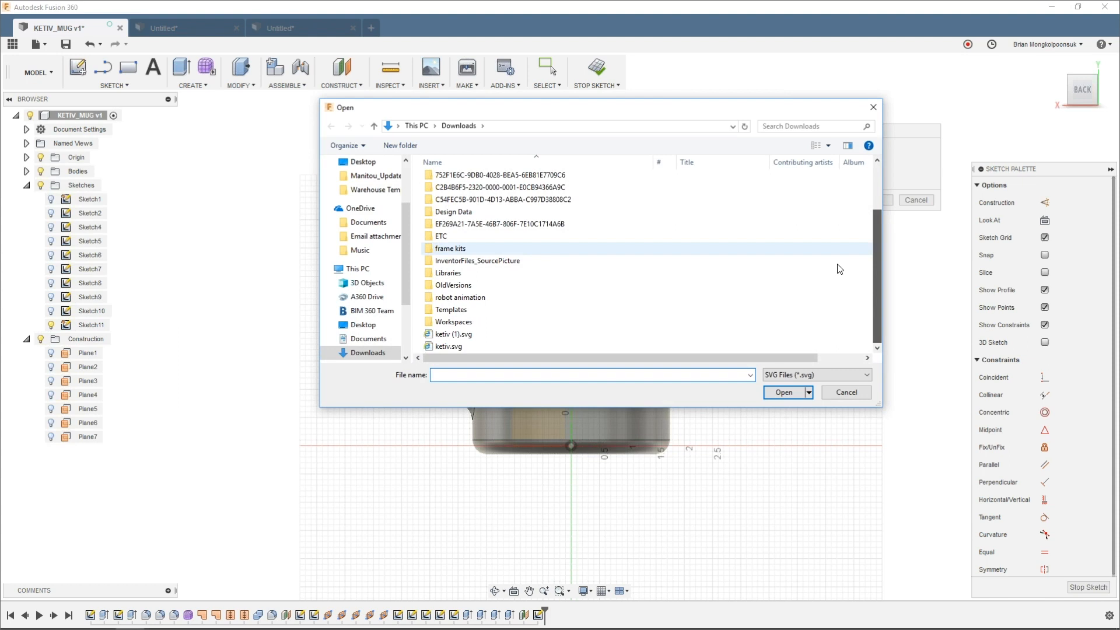
{"action": "double_click", "coordinate": [461, 346]}
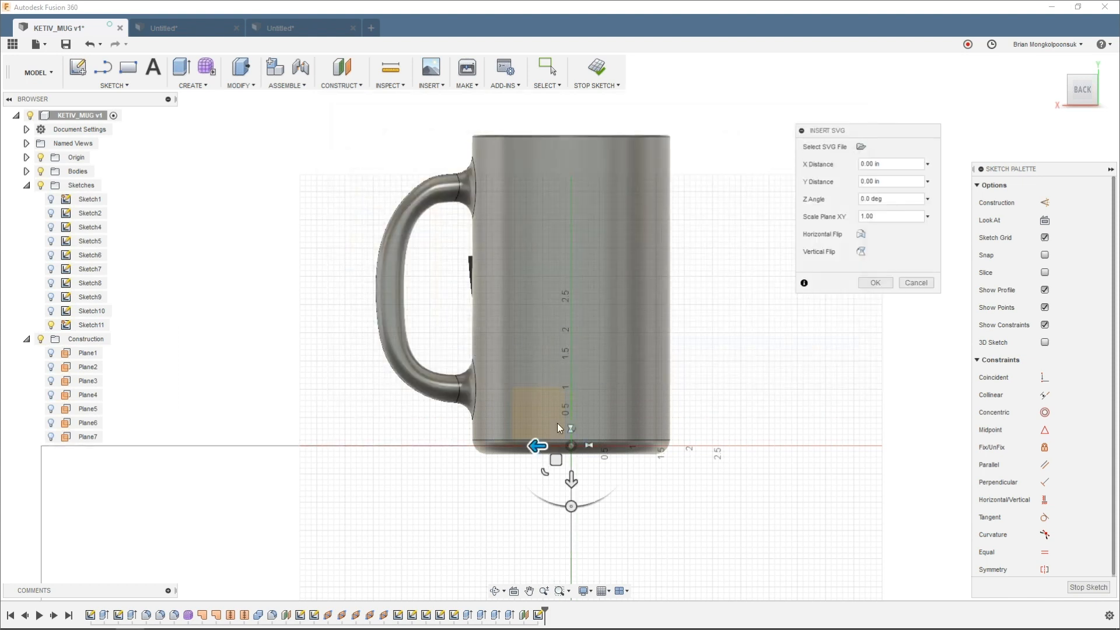
Step: Flip the KETIV artwork horizontally, scale it down to fit within the mug's width, and place it on the upper half of the body
{"action": "left_click_drag", "start_coordinate": [556, 456], "coordinate": [610, 175]}
{"action": "scroll", "coordinate": [614, 283], "scroll_direction": "down", "scroll_amount": 2}
{"action": "scroll", "coordinate": [616, 283], "scroll_direction": "up", "scroll_amount": 2}
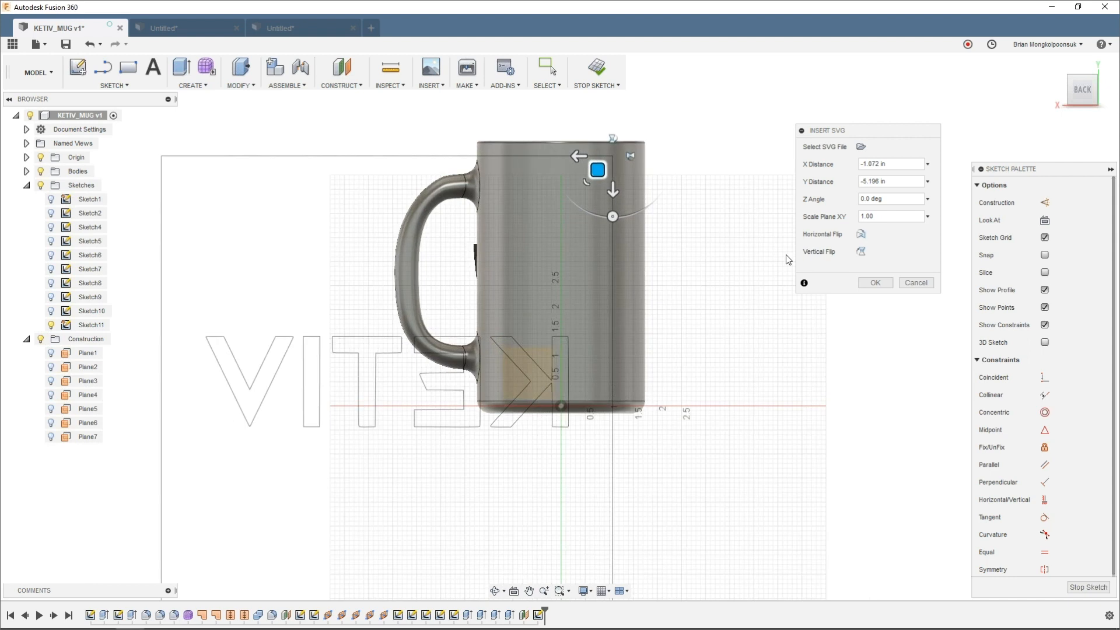
{"action": "left_click", "coordinate": [861, 234]}
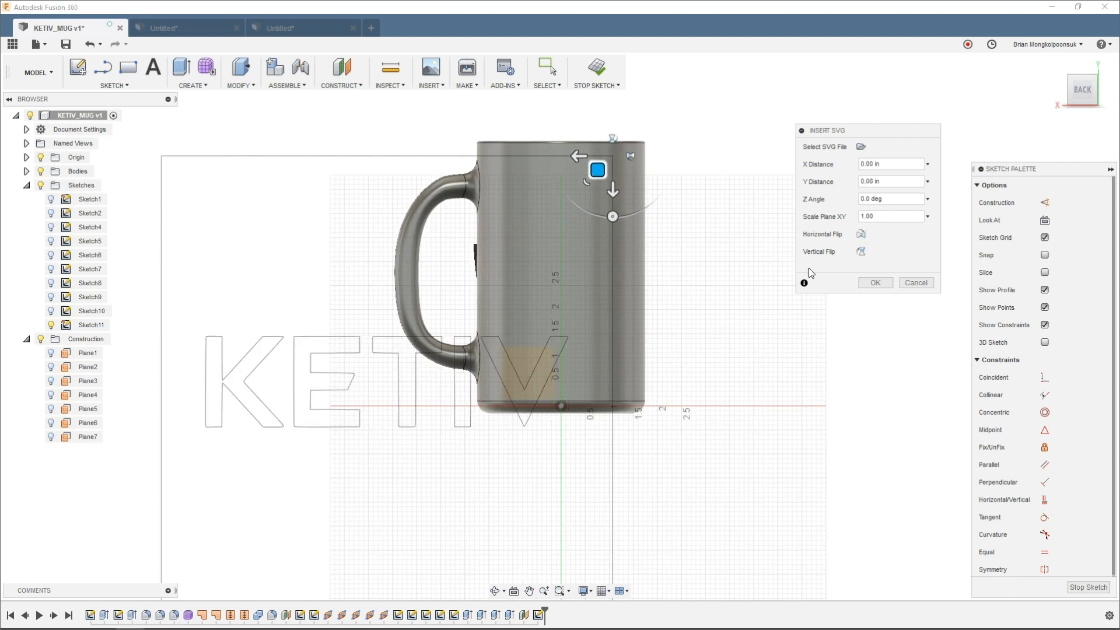
{"action": "left_click_drag", "start_coordinate": [587, 182], "coordinate": [615, 209]}
{"action": "left_click", "coordinate": [872, 284]}
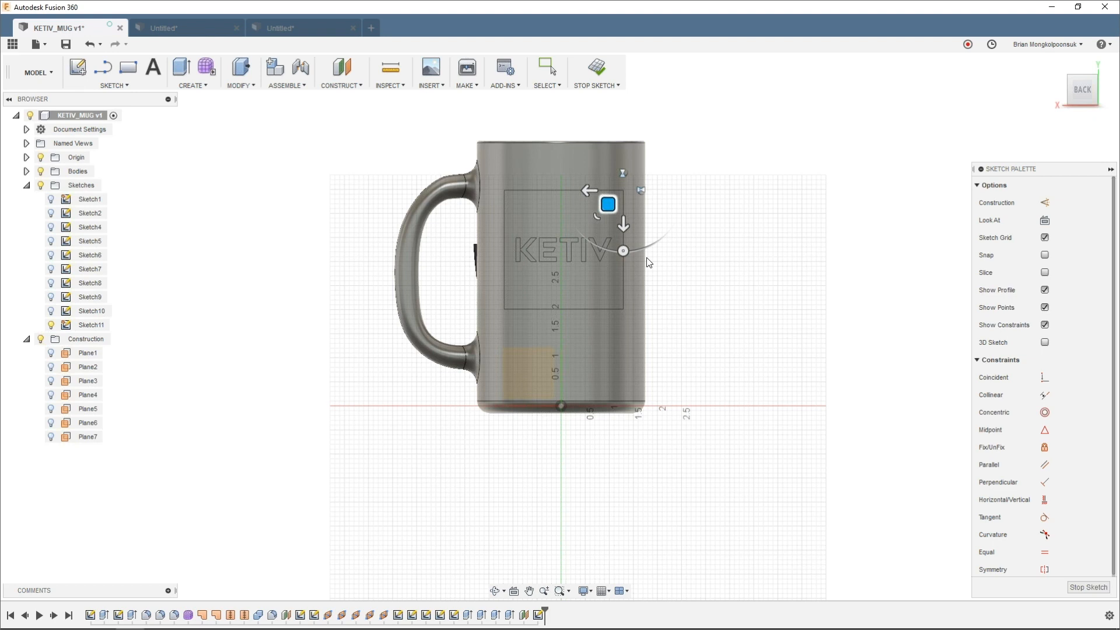
Step: Inspect the KETIV sketch's position relative to the mug wall from an angle, and minimize the program window
{"action": "scroll", "coordinate": [607, 257], "scroll_direction": "up", "scroll_amount": 5}
{"action": "middle_click_drag", "start_coordinate": [583, 259], "coordinate": [733, 248], "text": "shift"}
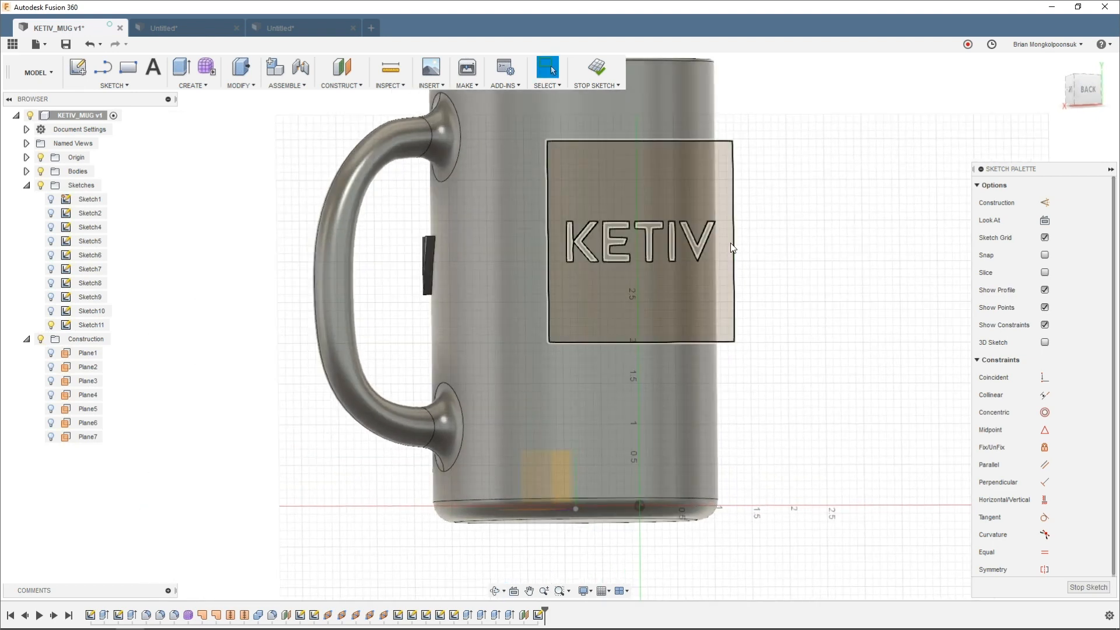
{"action": "scroll", "coordinate": [733, 248], "scroll_direction": "up", "scroll_amount": 3}
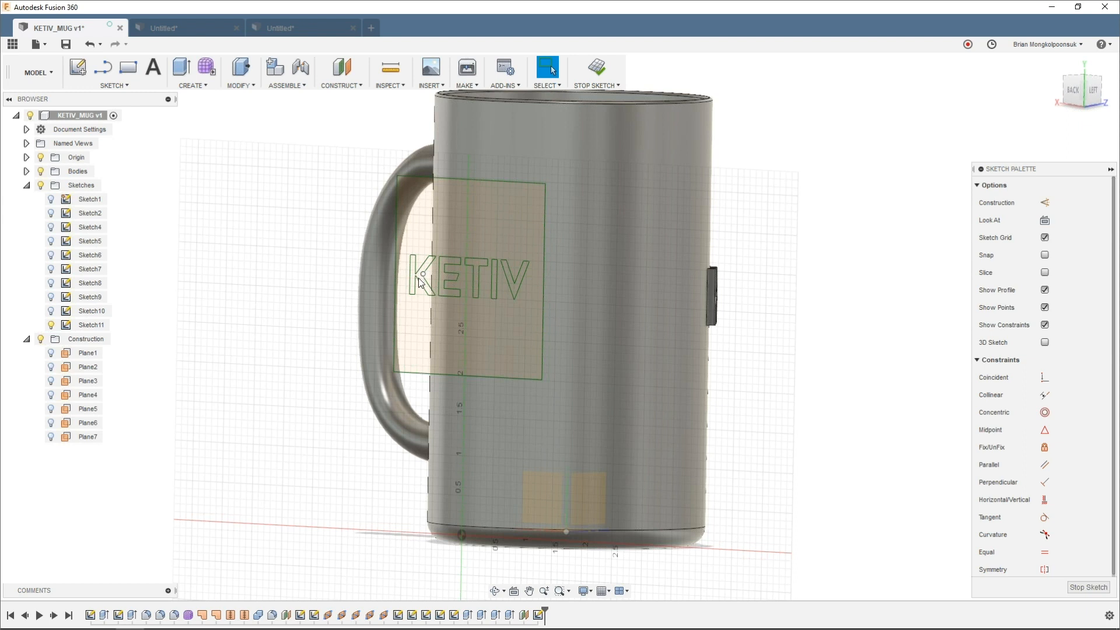
{"action": "scroll", "coordinate": [332, 275], "scroll_direction": "up", "scroll_amount": 2}
{"action": "scroll", "coordinate": [746, 269], "scroll_direction": "down", "scroll_amount": 3}
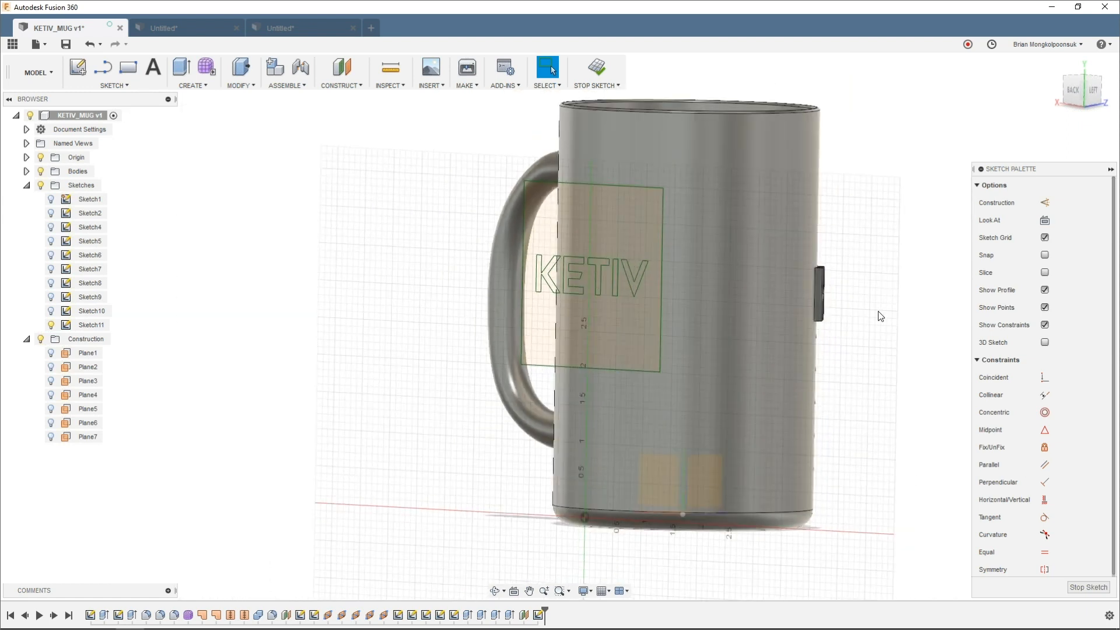
{"action": "left_click", "coordinate": [1051, 7]}
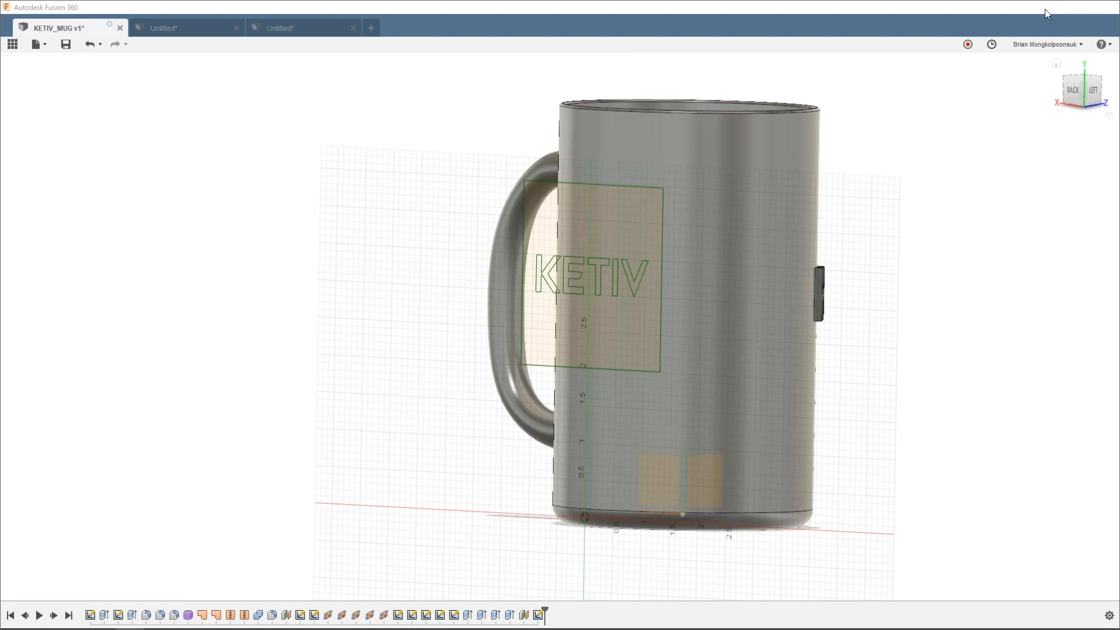